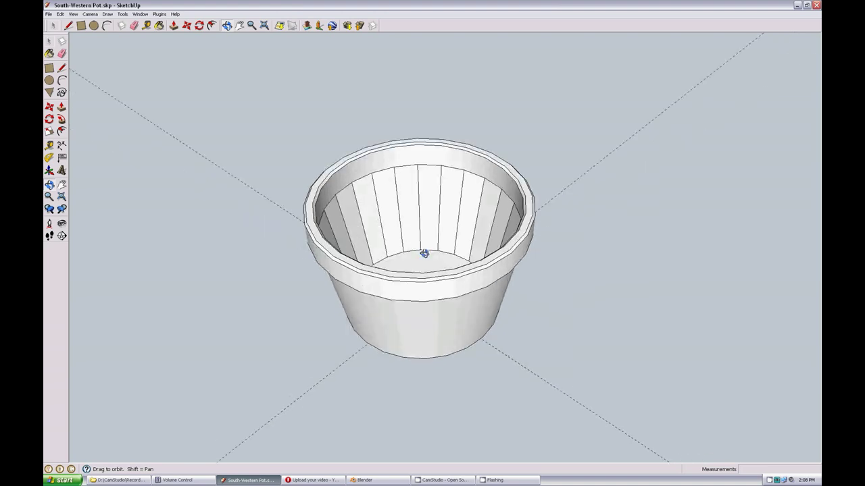
Step: Select the entire pot model and triangulate all of its faces
key(space)
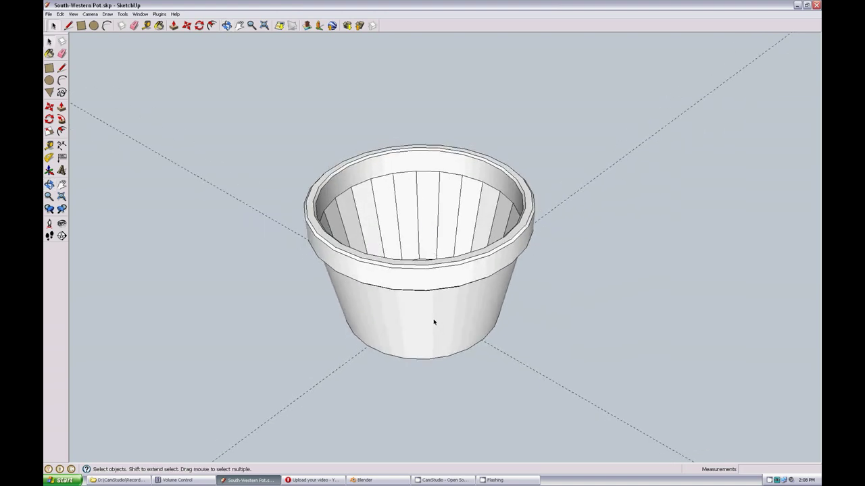
triple_click(434, 323)
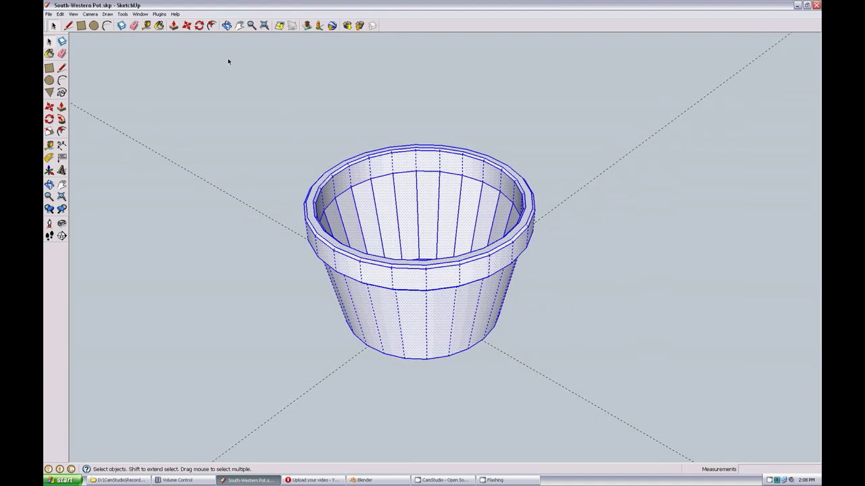
click(160, 14)
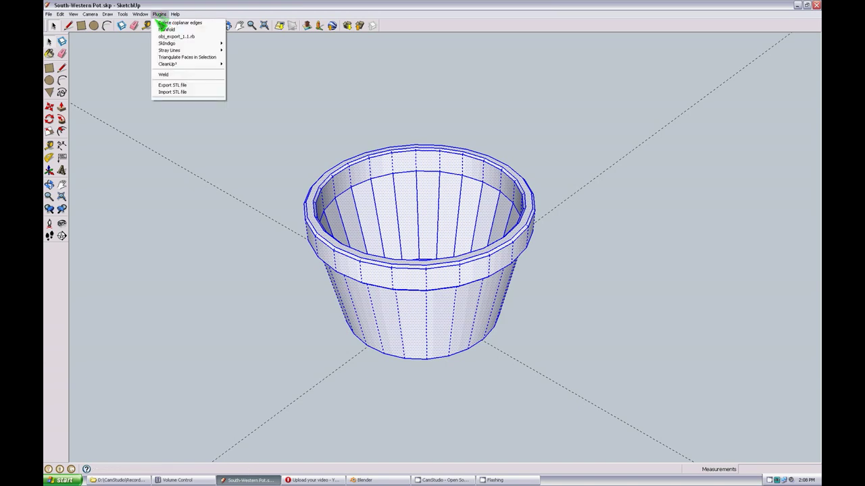
click(192, 59)
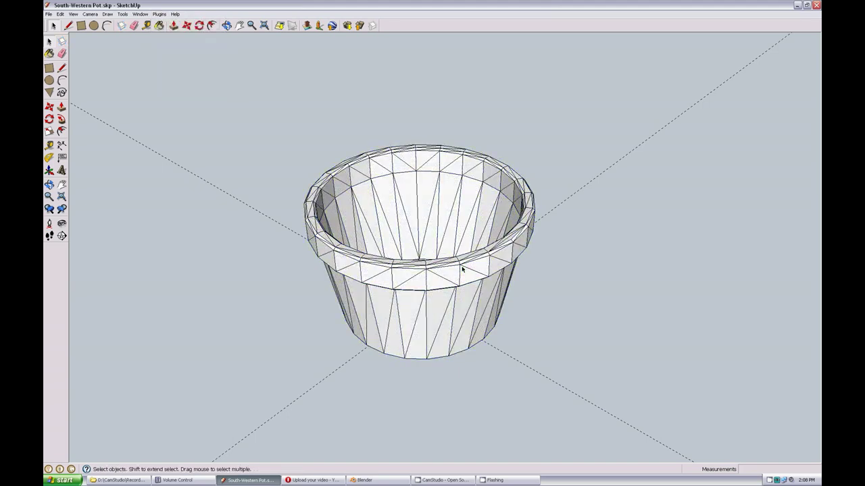
middle_drag(415, 177, 422, 256)
scroll(423, 264, up, 2)
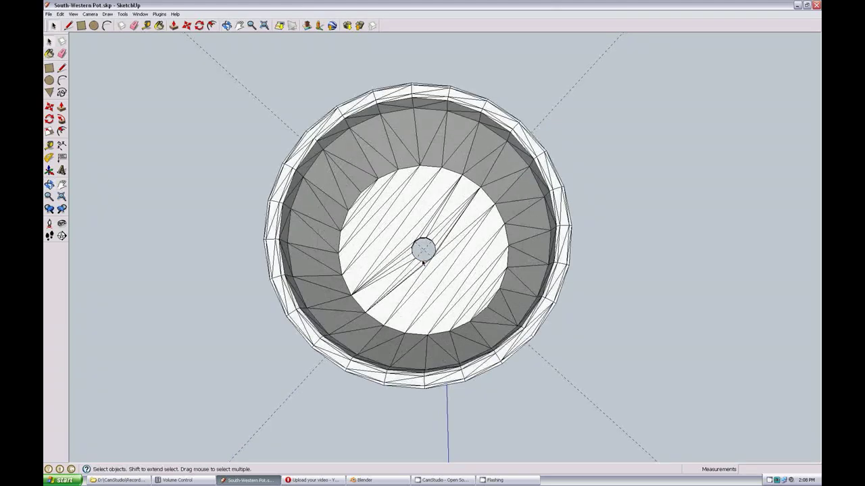
middle_drag(501, 322, 479, 372)
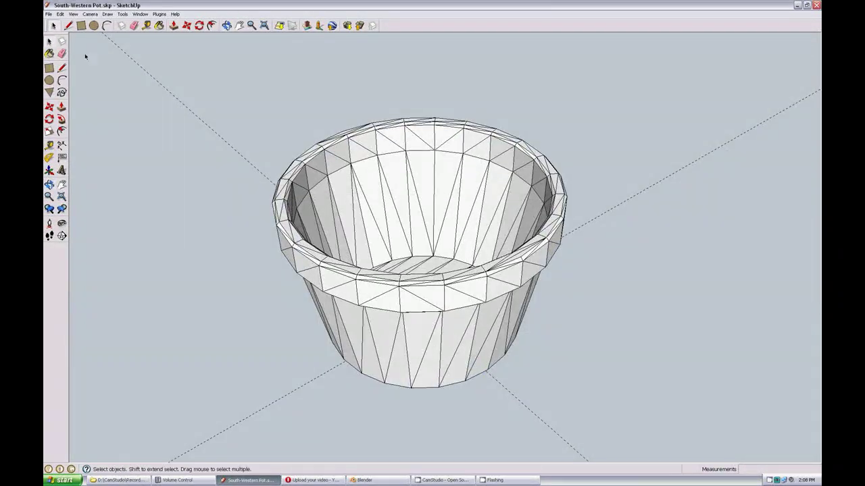
Step: Export the triangulated pot to the desktop as the COLLADA file South-Western Pot.dae
click(49, 15)
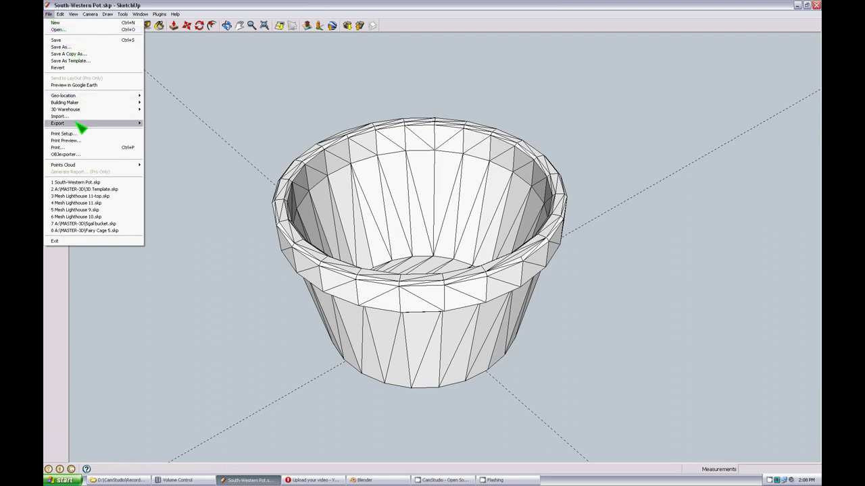
mouse_move(107, 125)
click(162, 124)
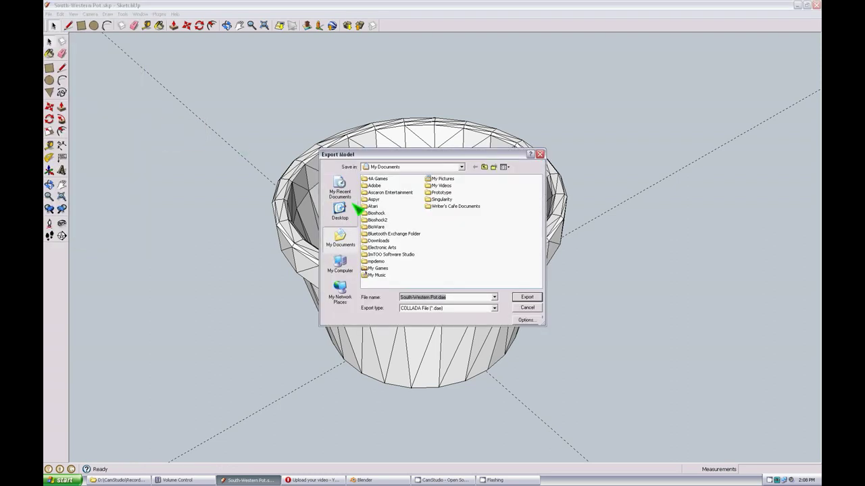
click(535, 300)
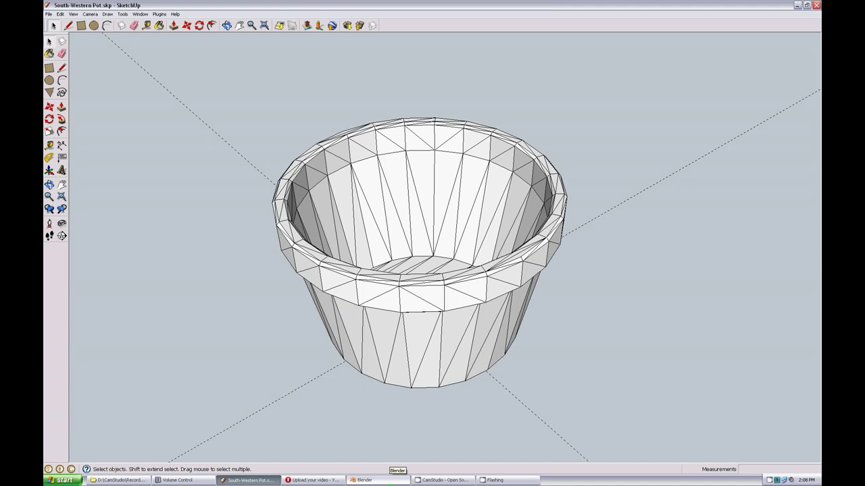
Step: Switch to Blender and import the COLLADA file South-Western Pot.dae from the desktop
click(394, 480)
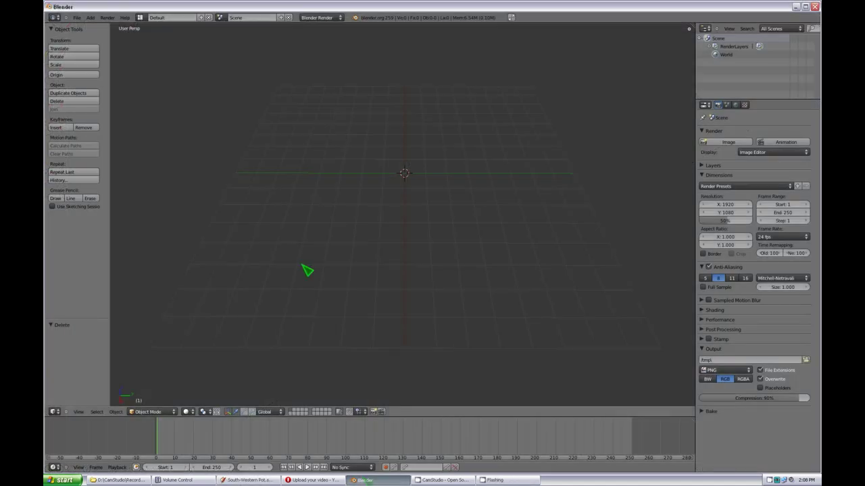
click(77, 18)
mouse_move(113, 142)
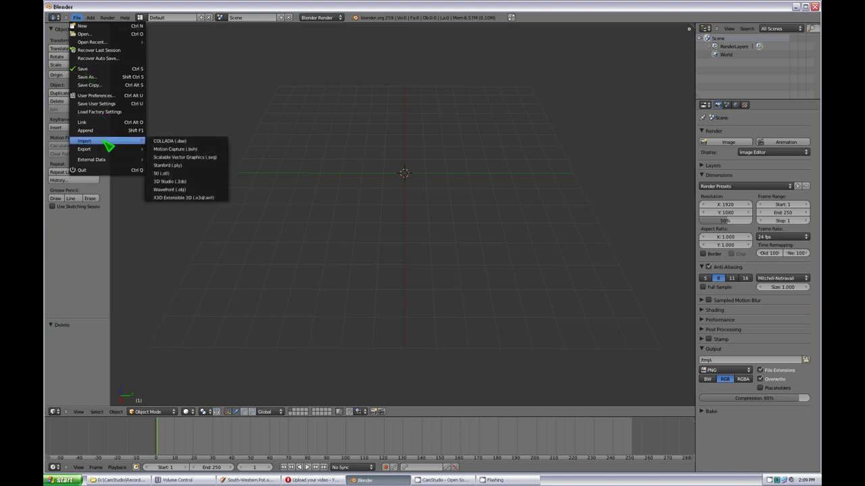
click(174, 144)
click(67, 110)
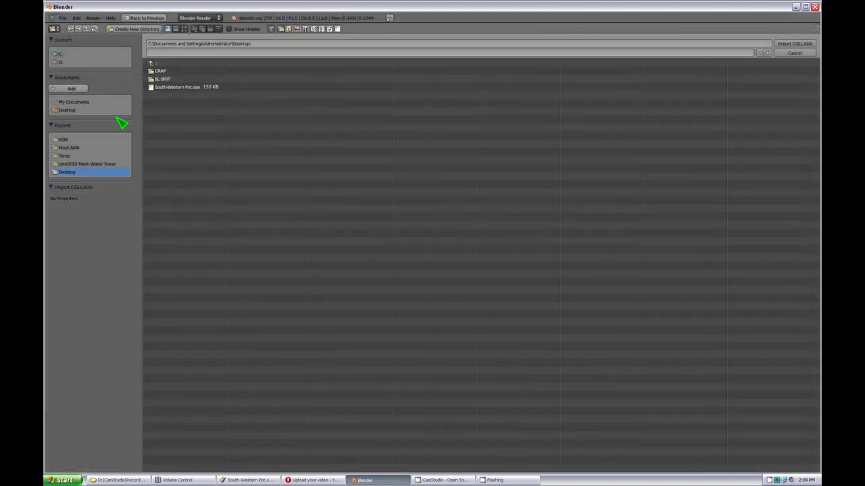
click(189, 88)
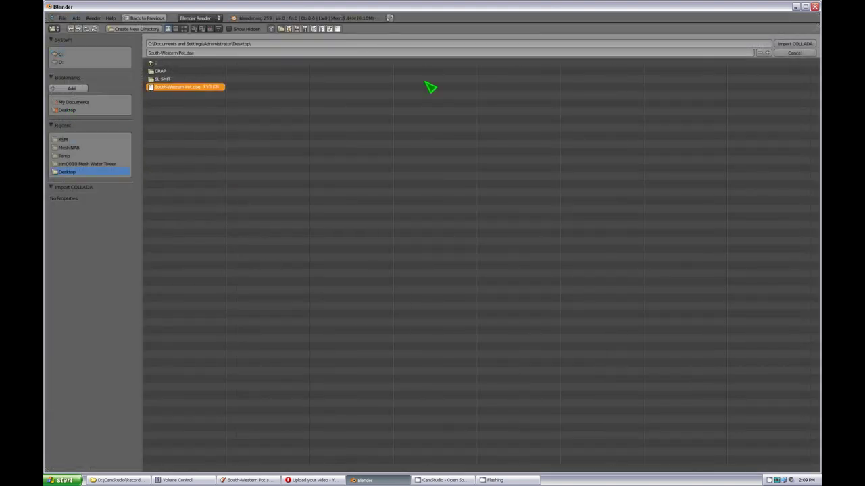
click(792, 45)
middle_drag(460, 162, 448, 214)
scroll(454, 239, up, 5)
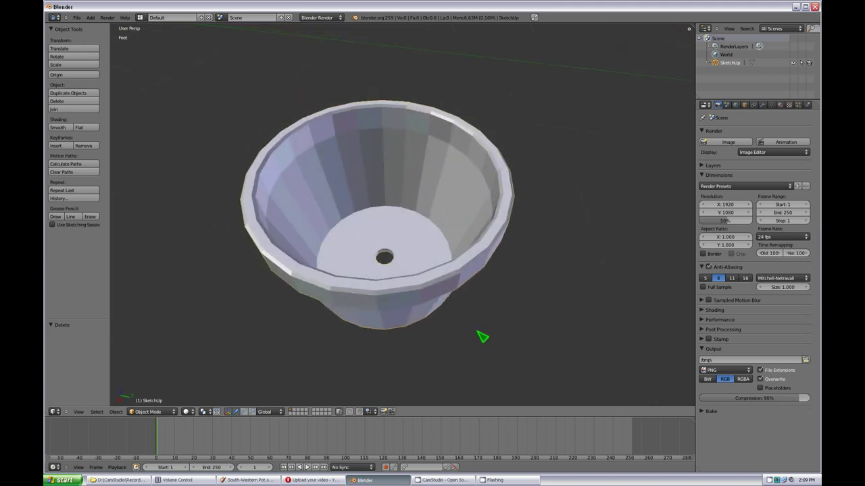
Step: Select the imported pot and put it into Edit Mode
key(a)
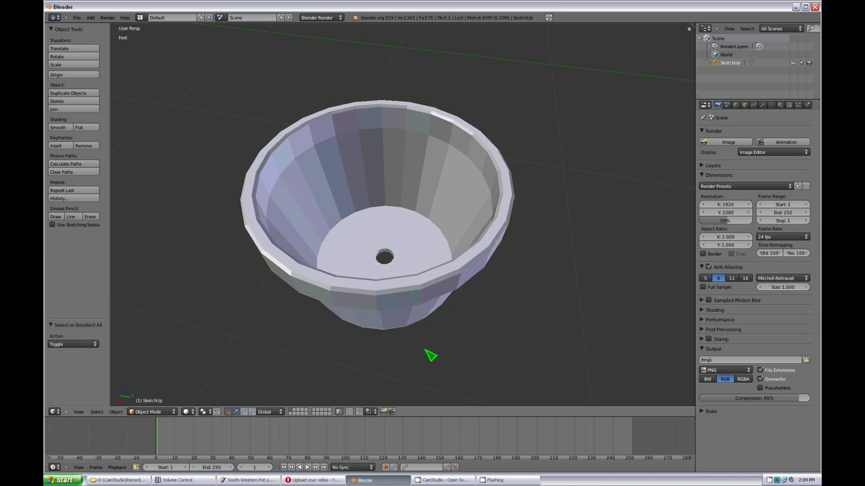
middle_drag(430, 353, 436, 351)
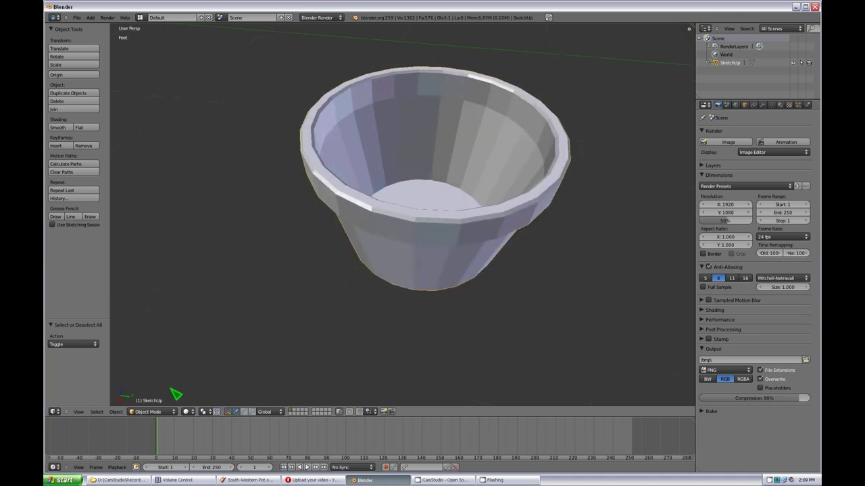
key(a)
click(161, 412)
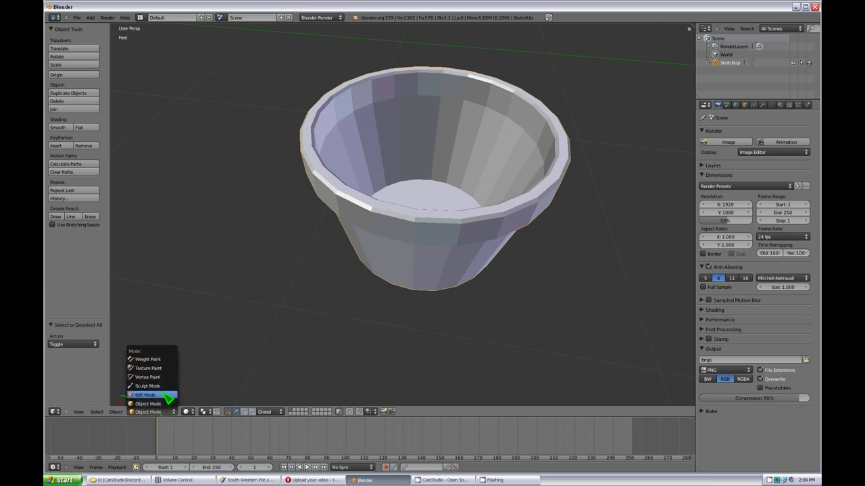
click(163, 396)
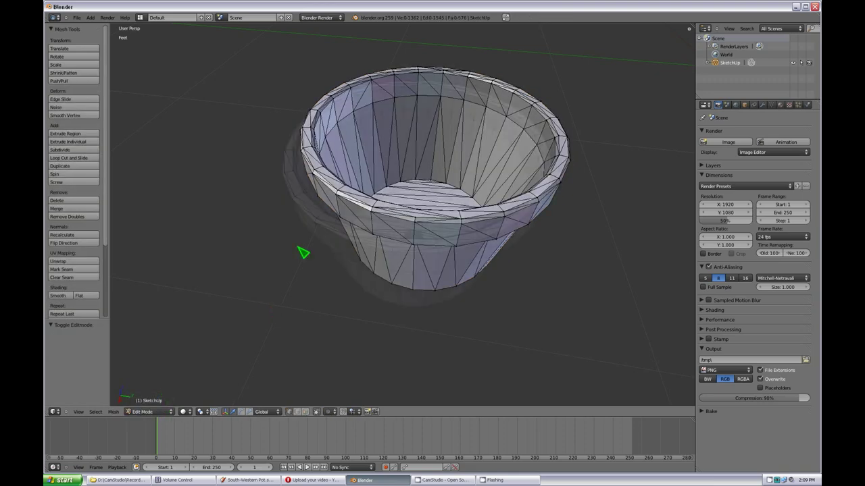
middle_drag(303, 251, 303, 259)
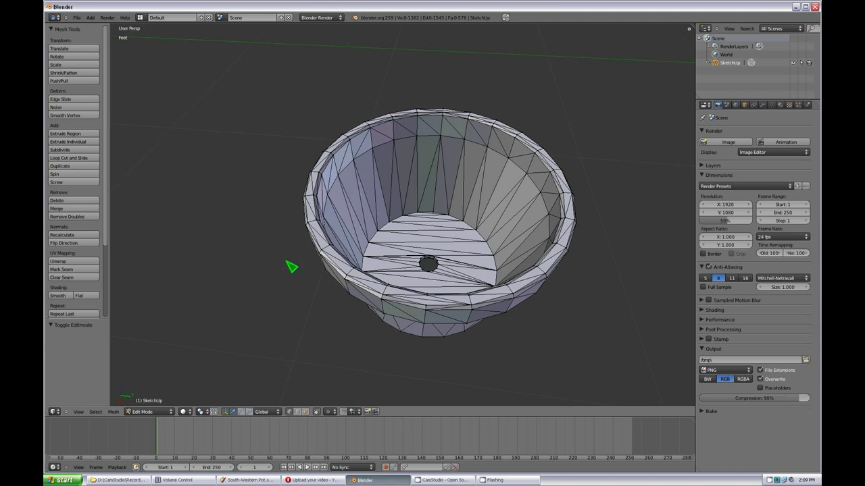
Step: Select the whole pot mesh, remove its doubled vertices and recalculate its normals
key(a)
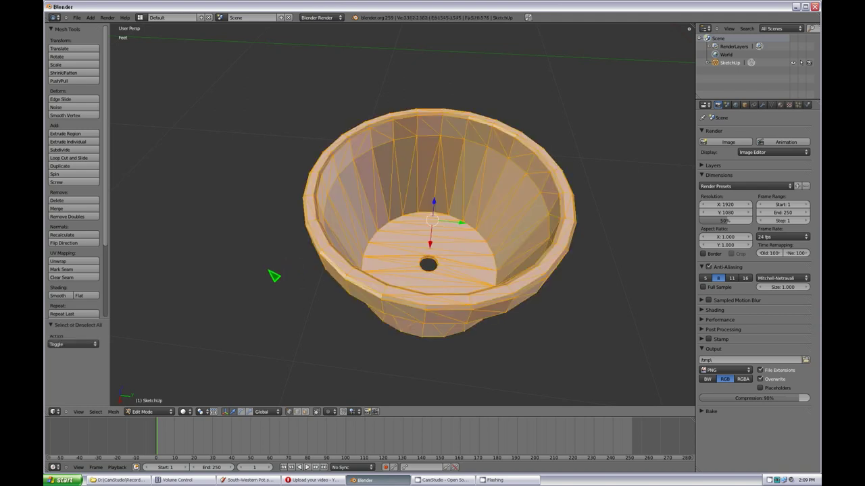
click(89, 217)
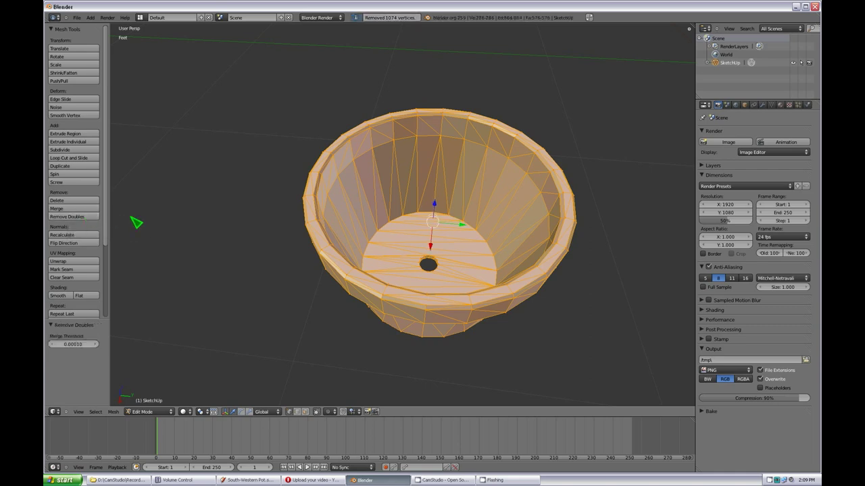
click(94, 235)
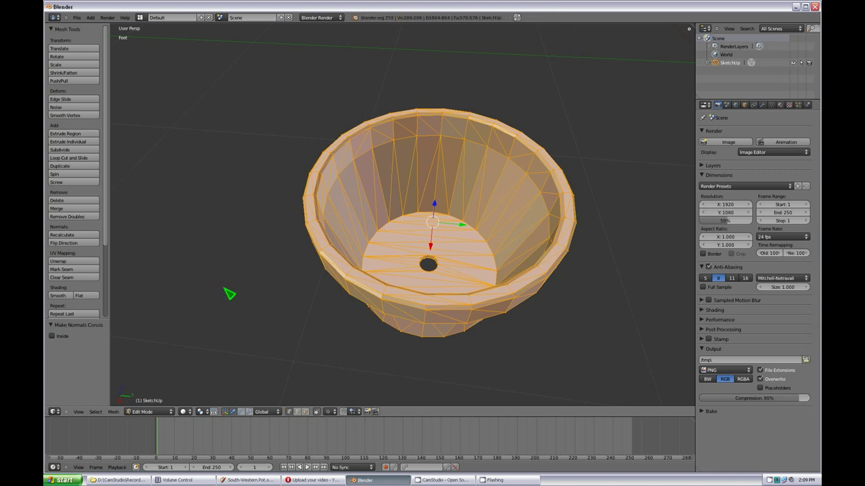
Step: Save the scene to the desktop as flower pot.blend
click(79, 22)
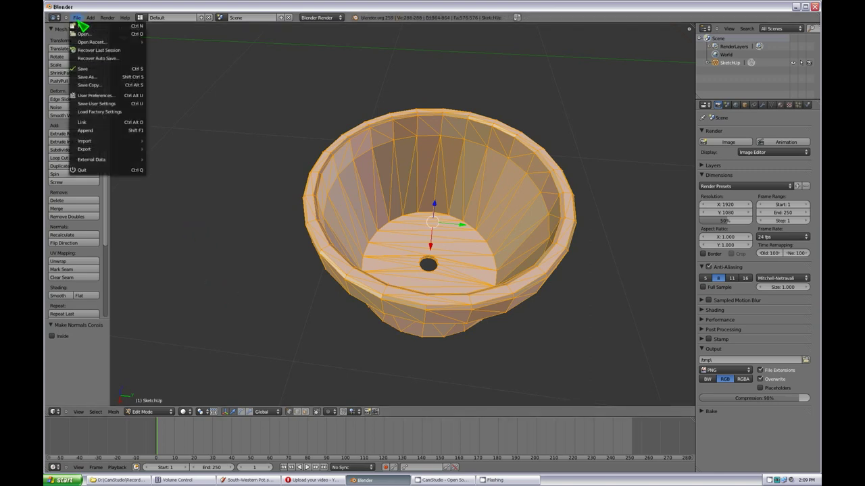
click(103, 71)
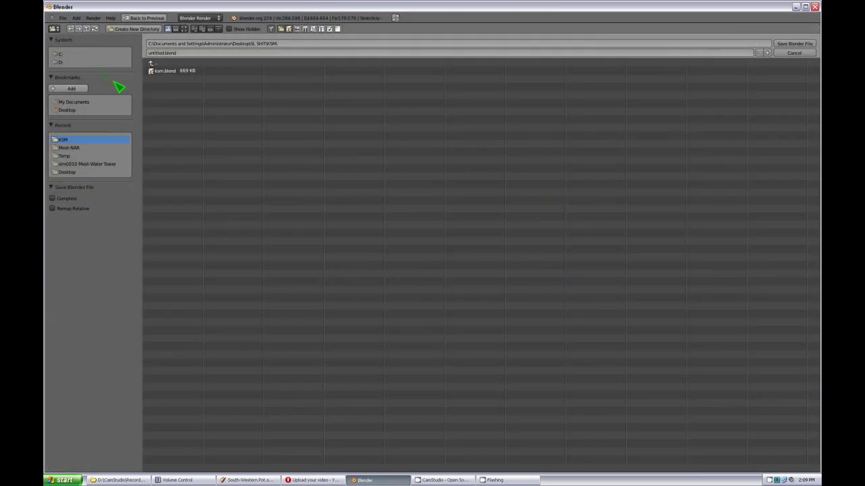
click(66, 110)
click(162, 53)
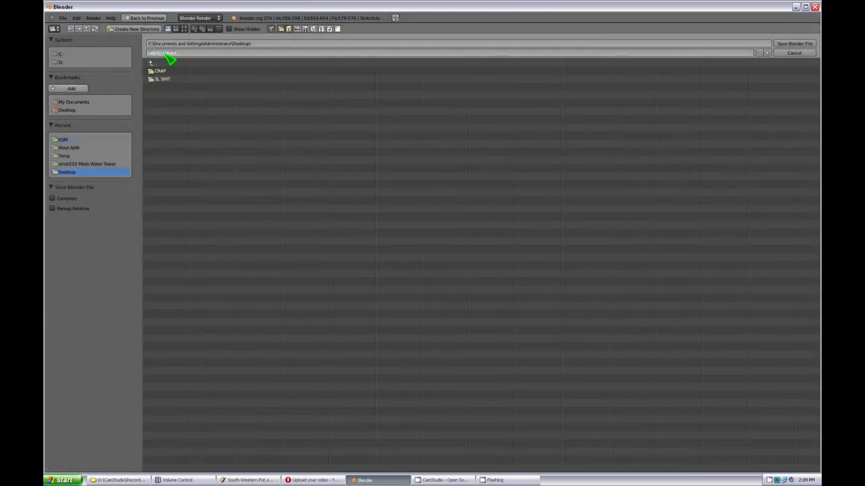
text(d)
click(70, 112)
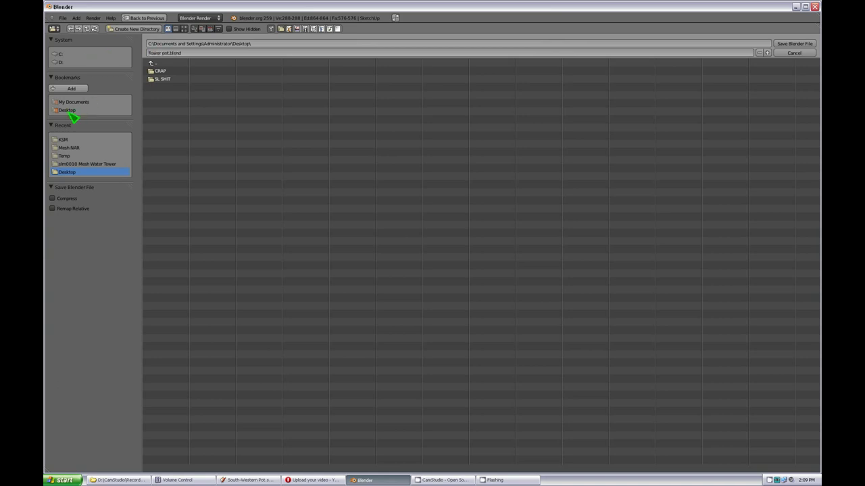
click(797, 44)
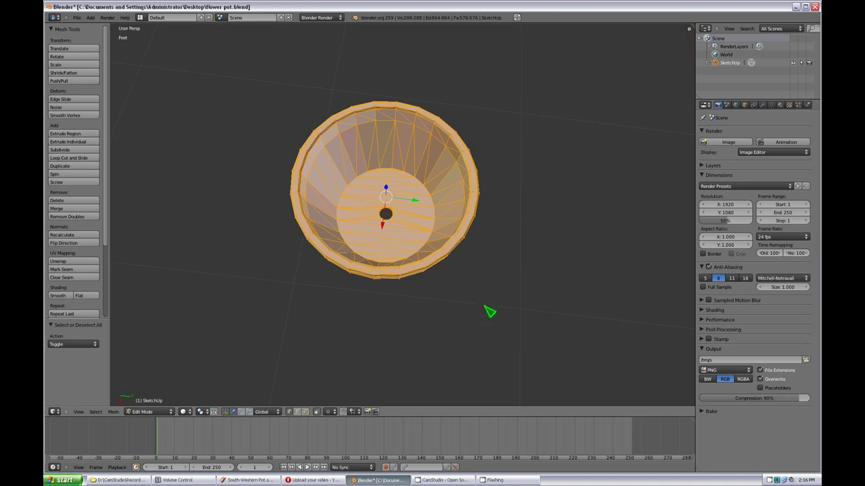
Step: Clear the selection and check the pot mesh for non-manifold geometry
middle_drag(488, 286, 521, 299)
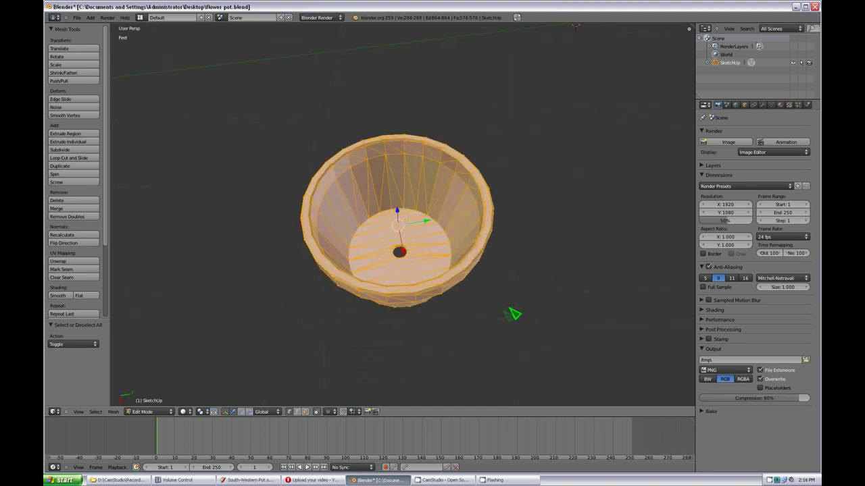
key(a)
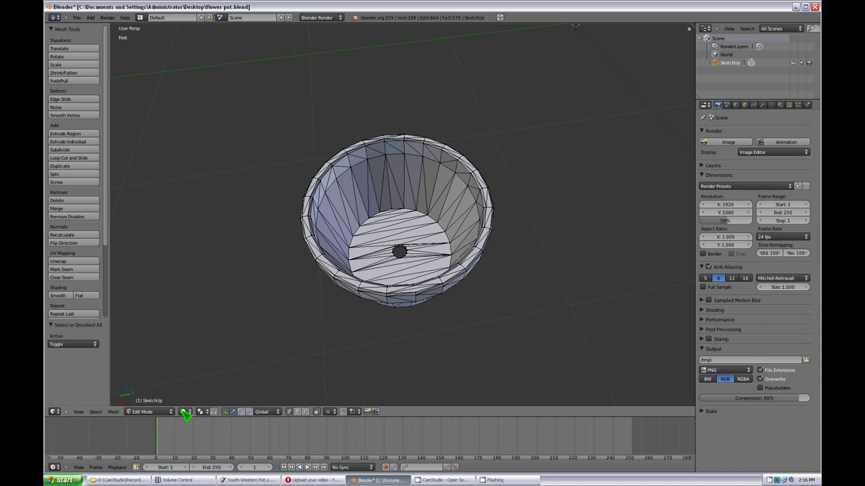
click(97, 412)
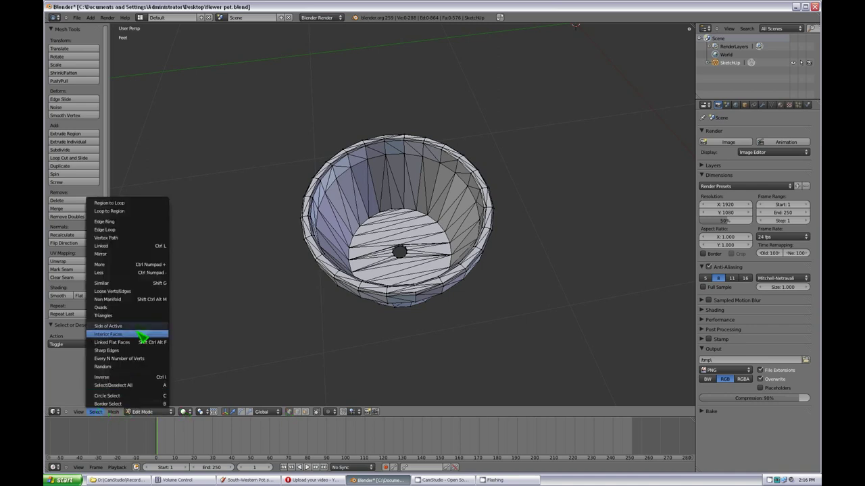
click(138, 302)
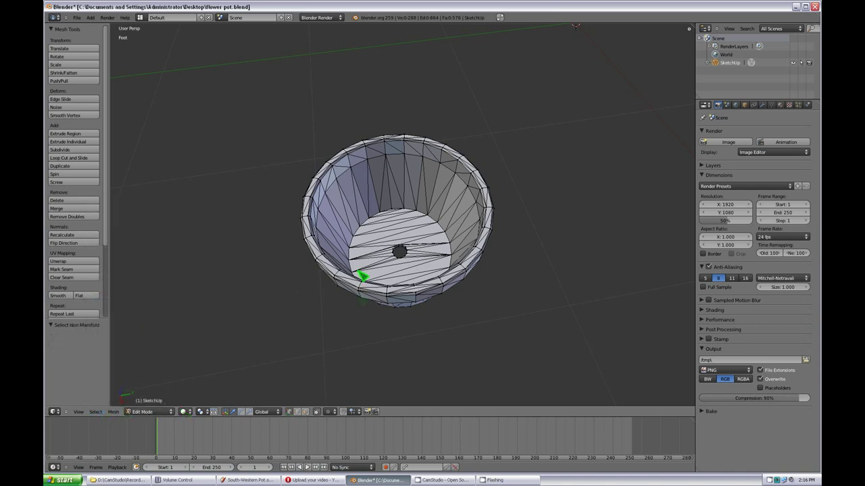
middle_drag(318, 294, 406, 318)
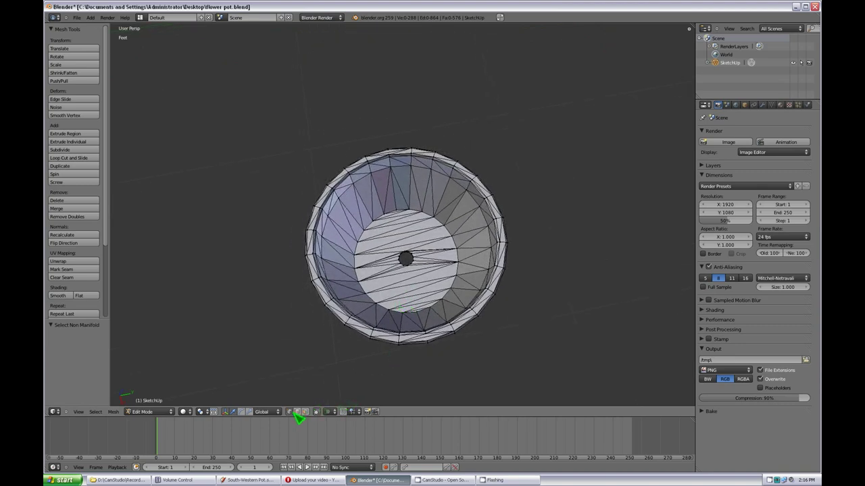
Step: Select four adjacent edges of the loop inside the pot where the rim band meets the sloping wall
right_click(391, 168)
shift+right_click(412, 159)
shift+right_click(370, 166)
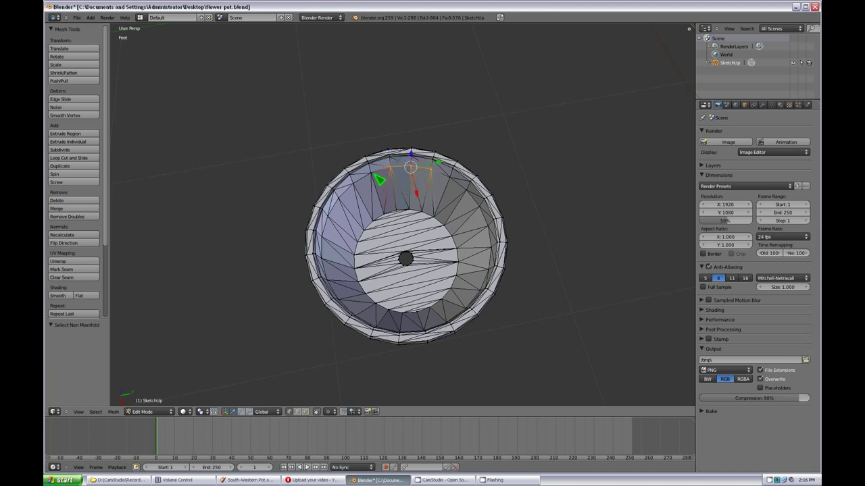
shift+right_click(364, 190)
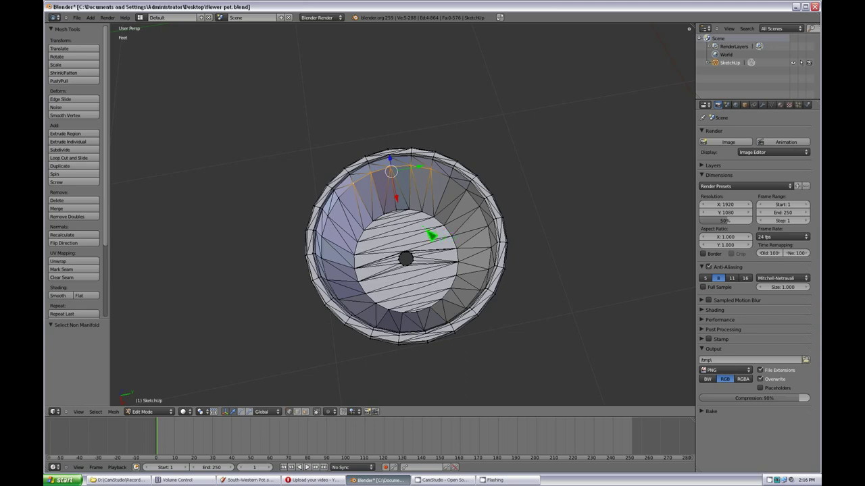
middle_drag(429, 234, 436, 228)
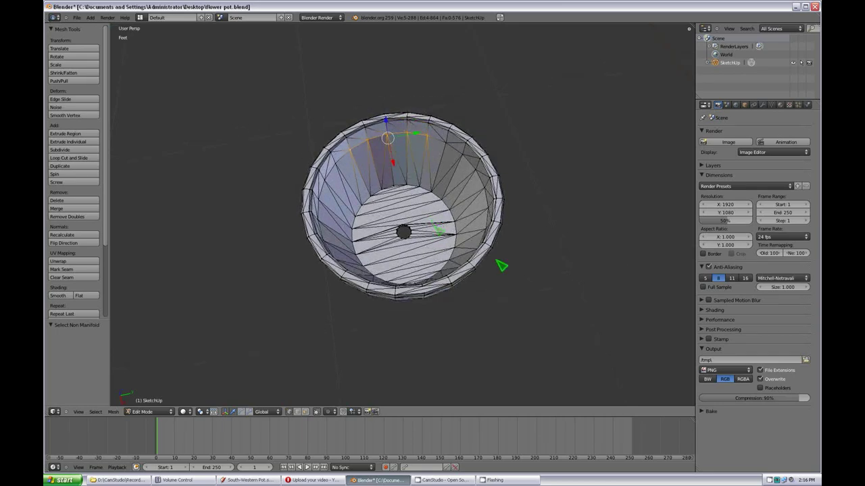
Step: Clear the edge selection and examine the triangular faces around the drain hole on the pot's inner floor
key(a)
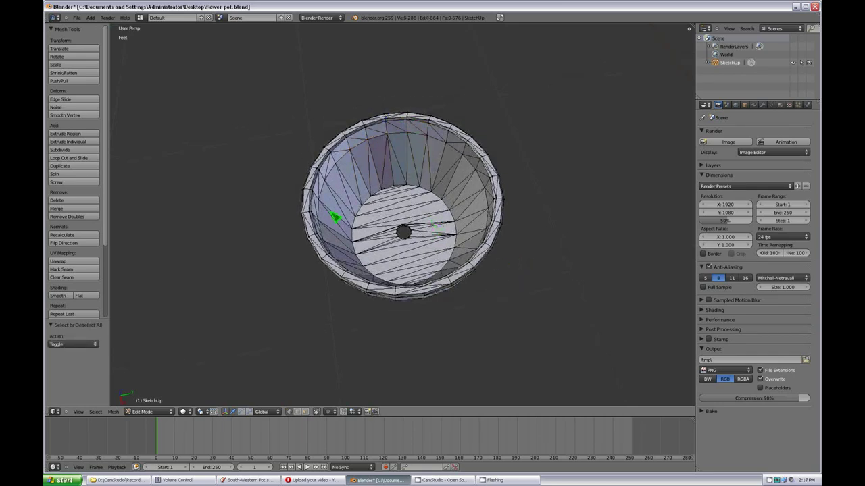
middle_drag(541, 263, 542, 294)
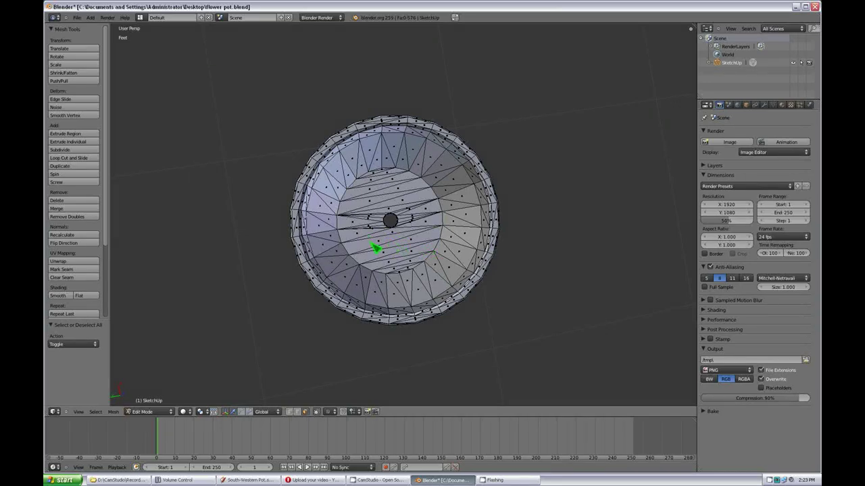
scroll(376, 248, up, 8)
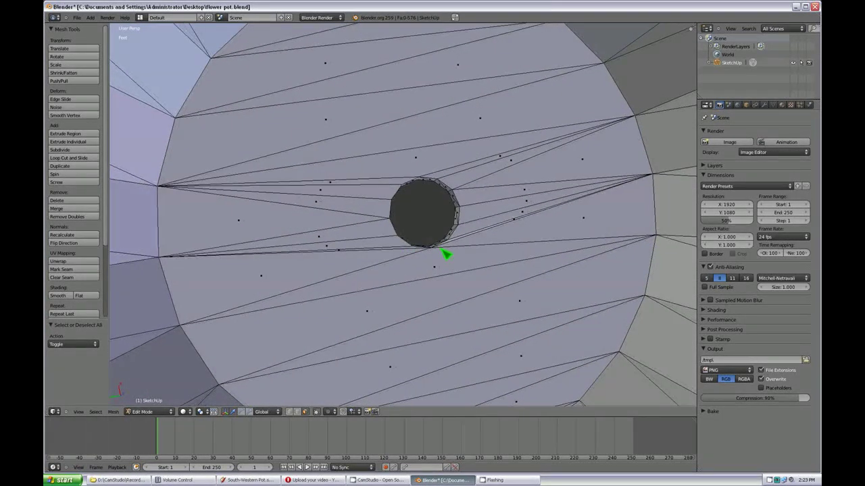
middle_drag(446, 253, 442, 255)
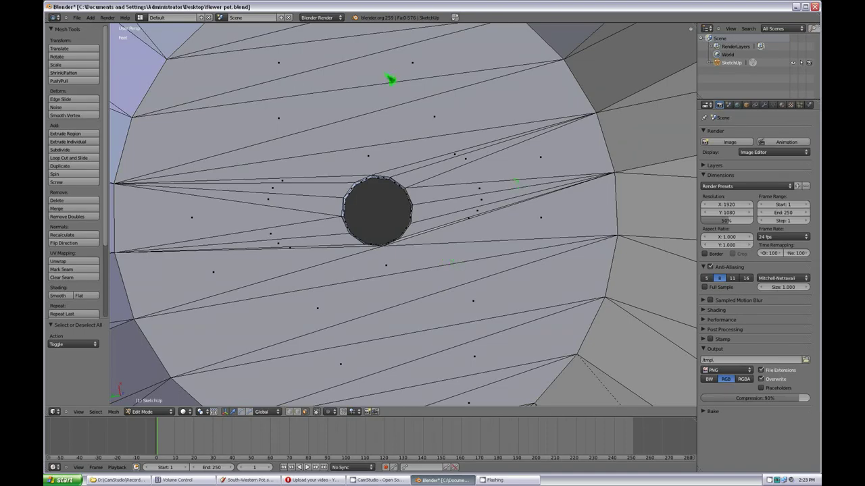
scroll(443, 240, down, 6)
mouse_move(444, 245)
middle_down()
mouse_move(405, 234)
mouse_move(479, 227)
mouse_move(440, 239)
middle_up()
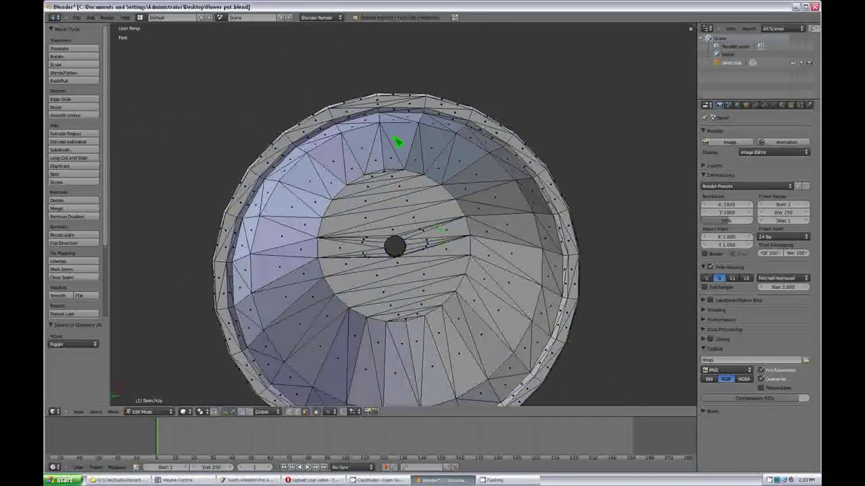
Step: Select a run of adjacent faces along the flat top of the pot's rim
right_click(343, 118)
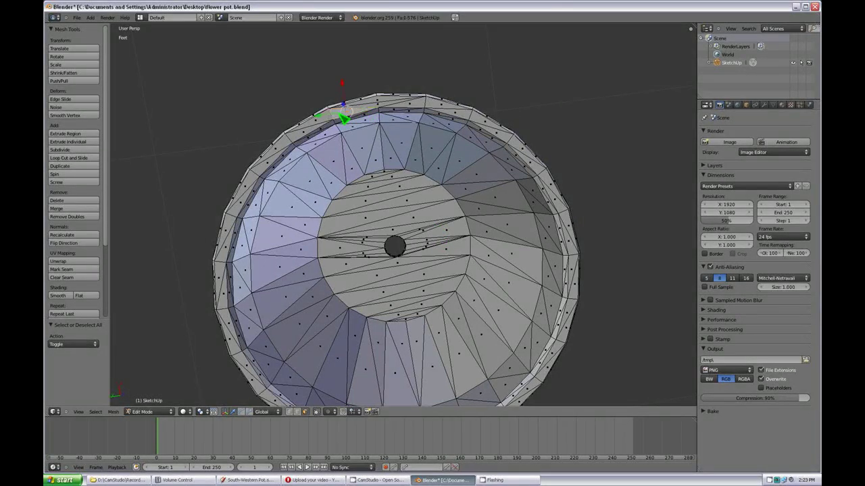
shift+right_click(374, 108)
shift+right_click(422, 103)
shift+right_click(437, 109)
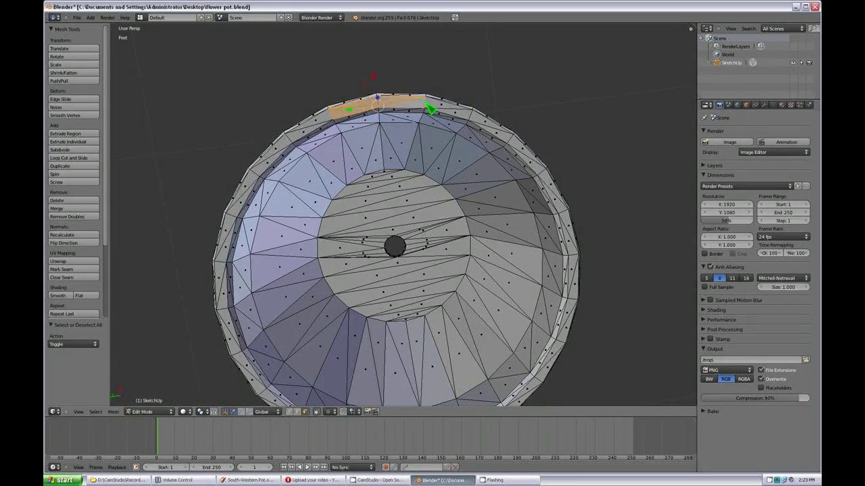
shift+right_click(472, 118)
shift+right_click(503, 131)
shift+right_click(499, 136)
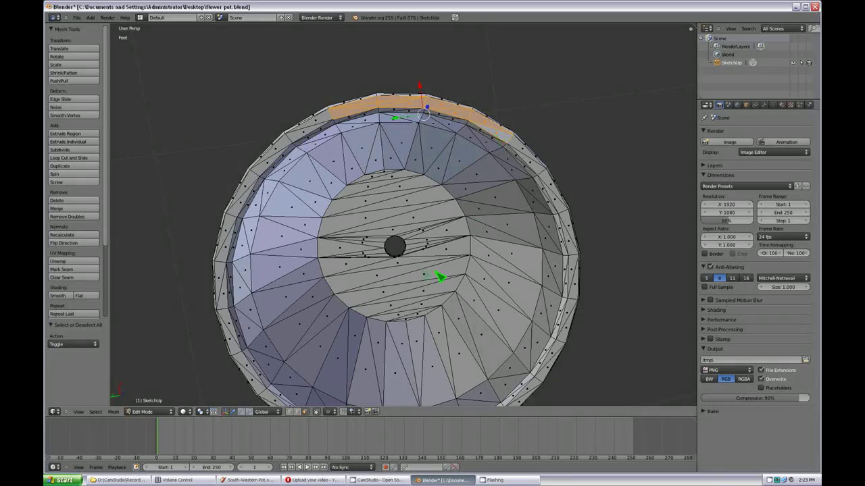
Step: Select four adjacent faces on the pot's inner floor beside the drain hole
right_click(433, 204)
shift+right_click(428, 222)
shift+right_click(429, 230)
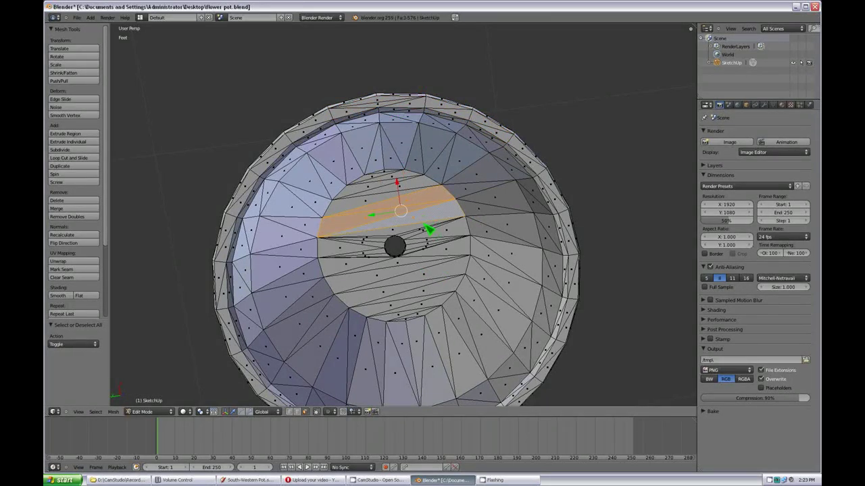
shift+right_click(440, 235)
Step: Select three adjacent faces along the pot's inner wall near the rim
middle_drag(432, 284, 591, 216)
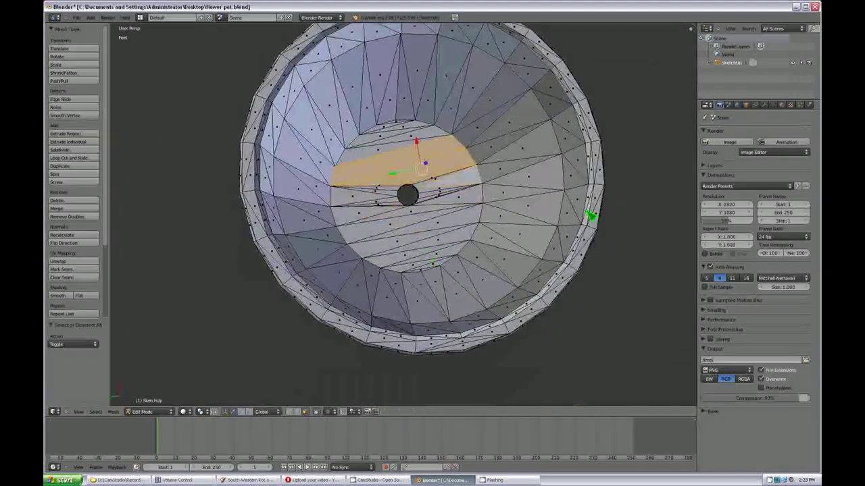
right_click(579, 203)
shift+right_click(572, 235)
shift+right_click(556, 250)
Step: Select the thin sliver face touching the edge of the drain hole on the pot's outer bottom
middle_drag(556, 250, 412, 218)
scroll(424, 198, up, 3)
scroll(412, 221, up, 4)
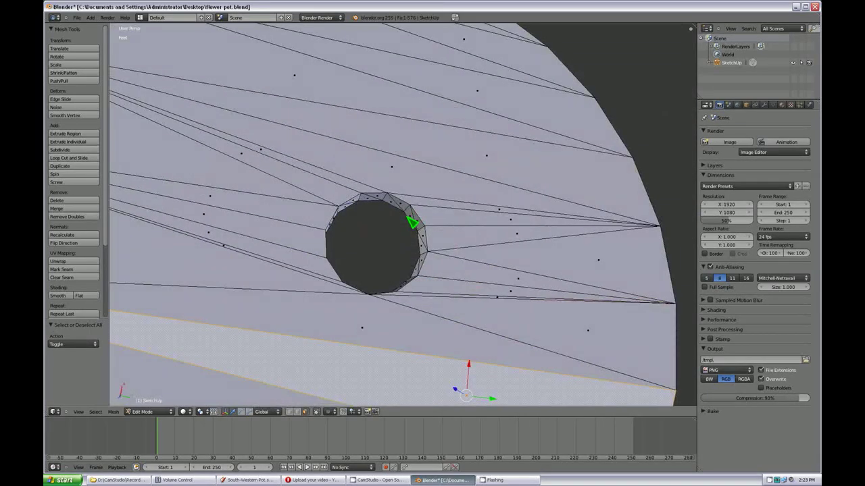
right_click(340, 287)
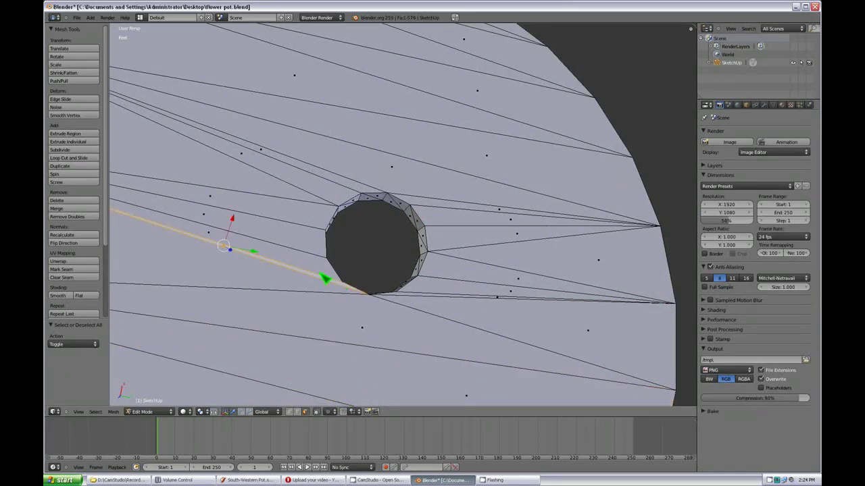
scroll(375, 303, down, 3)
key(KP_1)
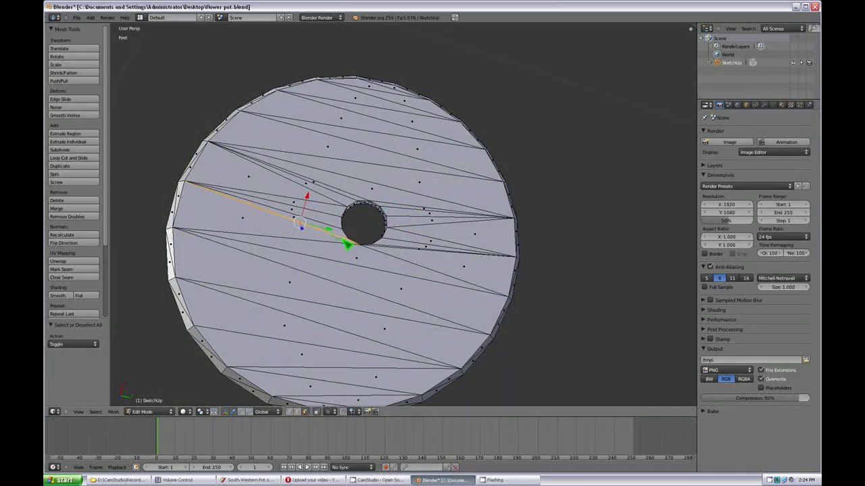
Step: Select the wider triangle beside the sliver on the outer bottom and compare the two faces around the drain hole
scroll(344, 245, up, 3)
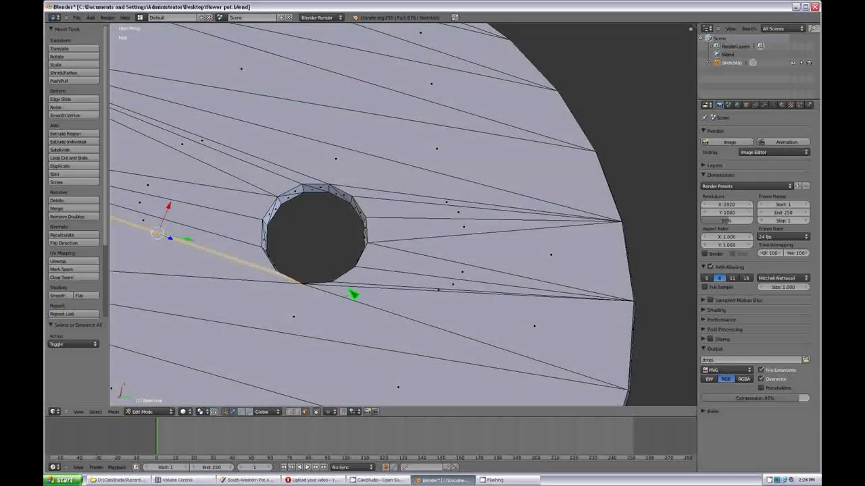
scroll(354, 291, down, 4)
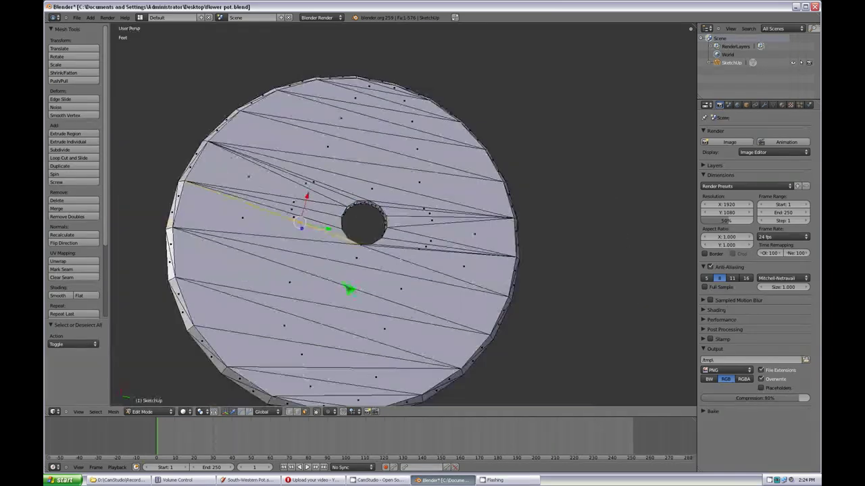
right_click(318, 255)
scroll(298, 235, up, 4)
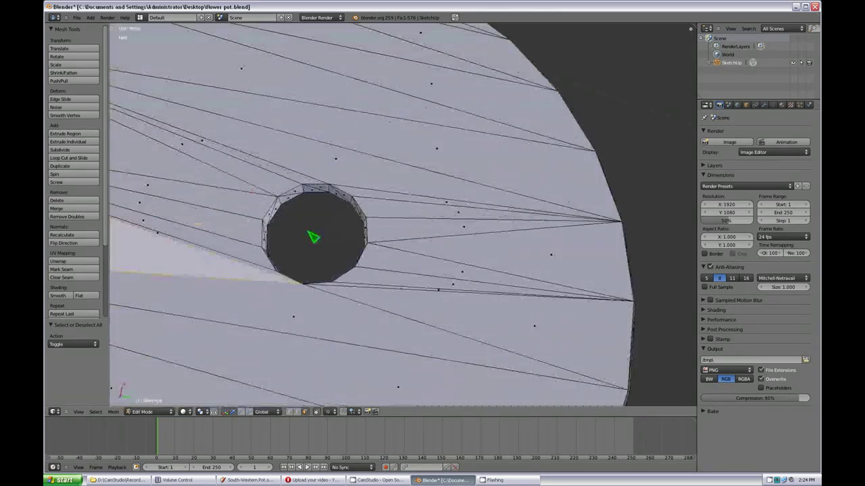
middle_drag(283, 264, 357, 295)
scroll(412, 292, down, 4)
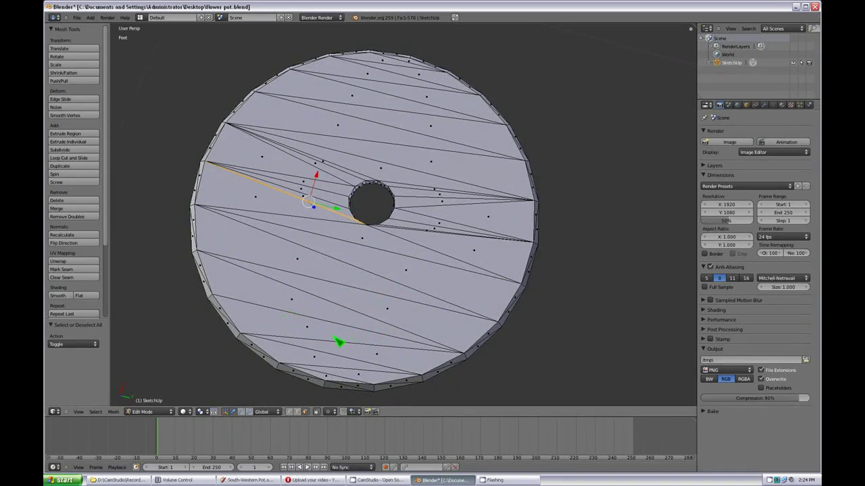
Step: Select one wide triangle on the pot's outer bottom and extend the selection to its linked flat faces
middle_drag(375, 356, 344, 412)
scroll(384, 331, up, 4)
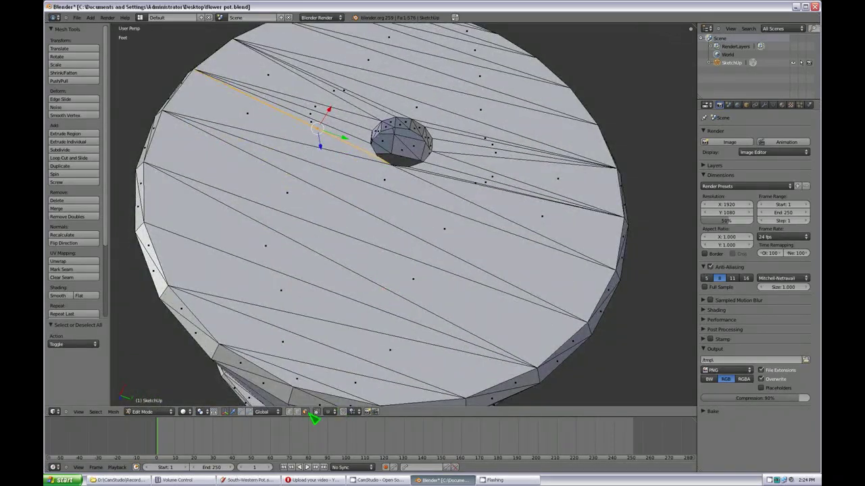
right_click(345, 227)
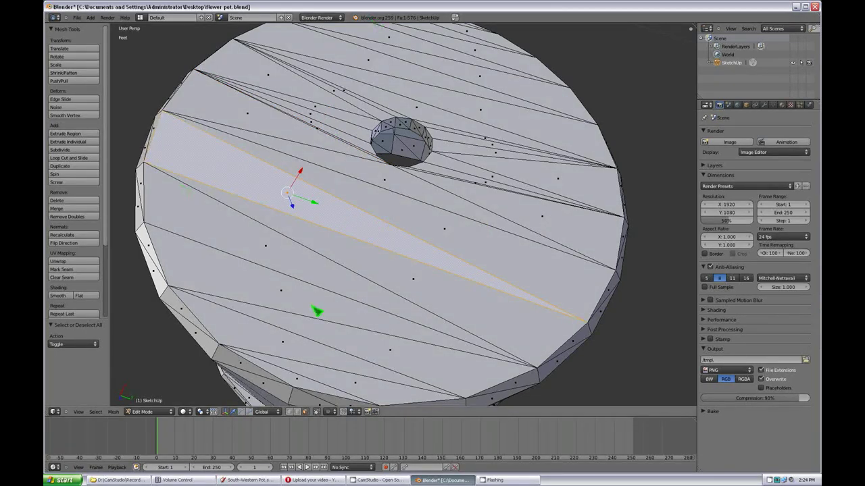
click(99, 412)
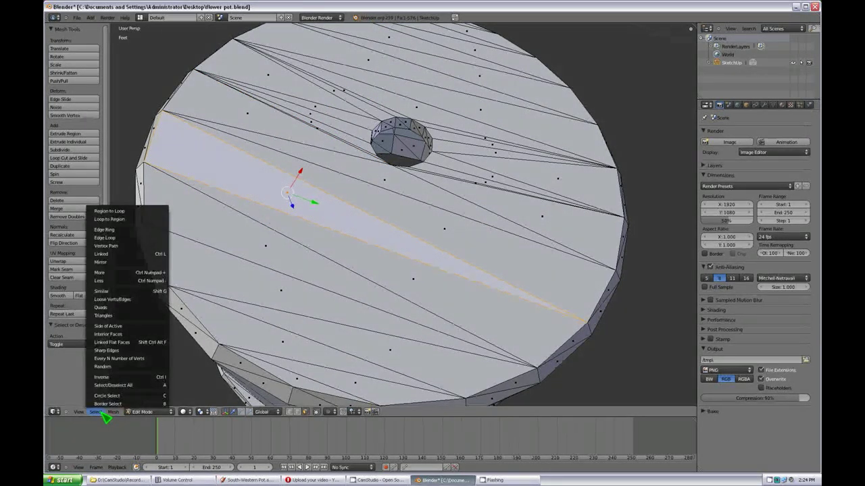
click(139, 343)
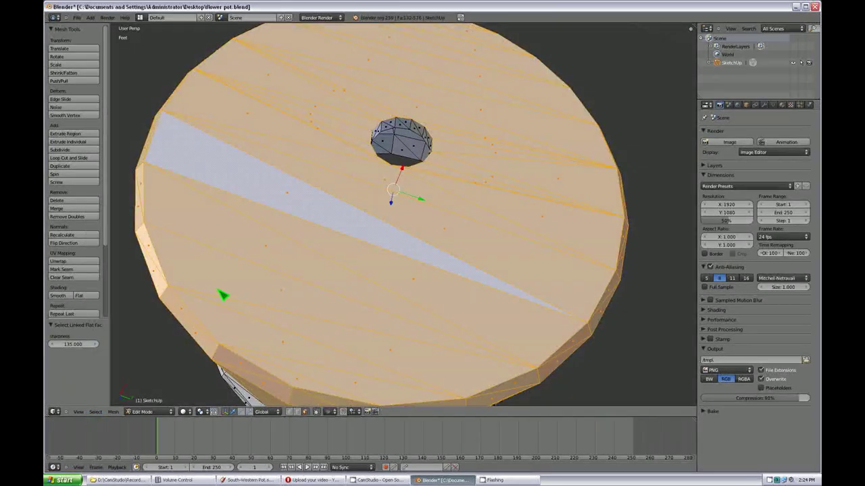
Step: Set the sharpness of the linked flat faces selection to 150 to limit it to the pot's bottom
scroll(223, 295, down, 5)
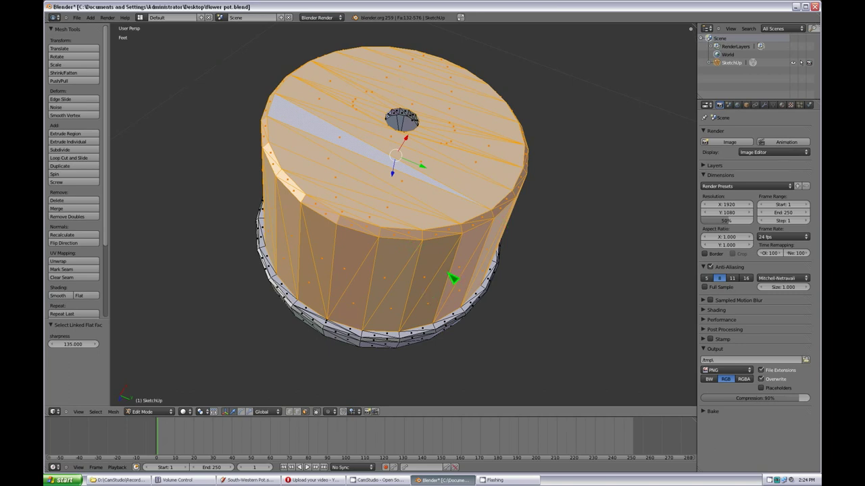
click(75, 348)
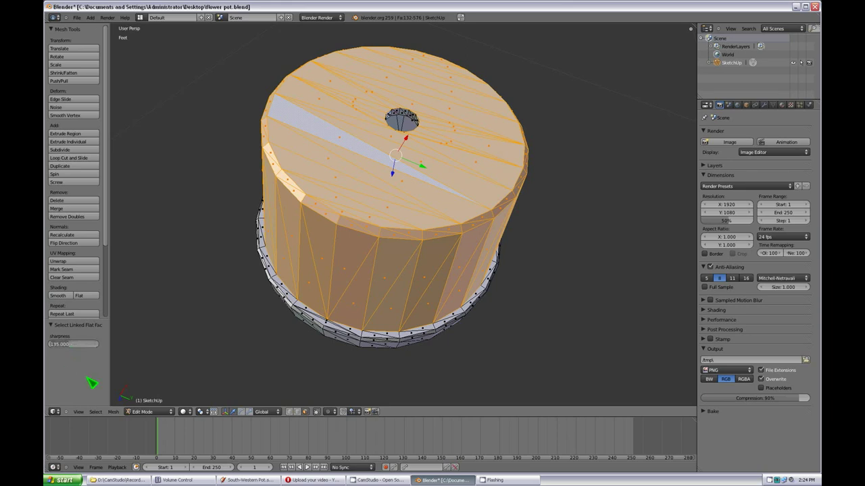
text(150)
key(Return)
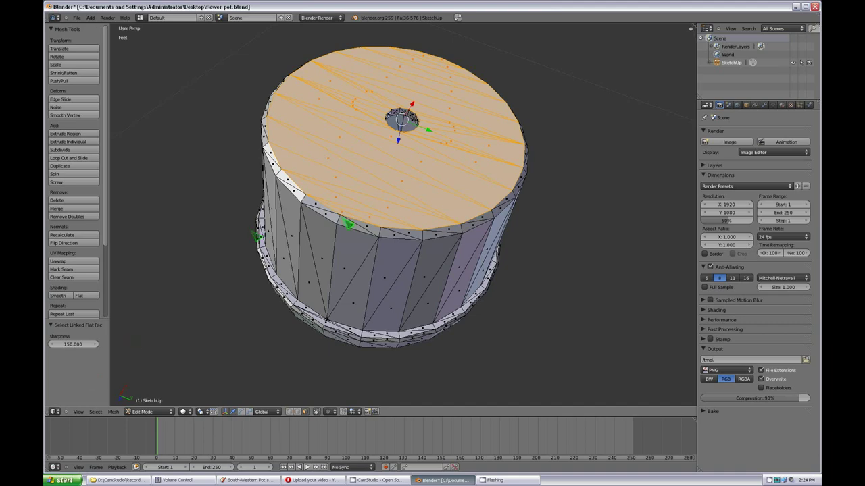
Step: Re-triangulate the selected faces of the pot's bottom with Fill
middle_drag(347, 222, 349, 241)
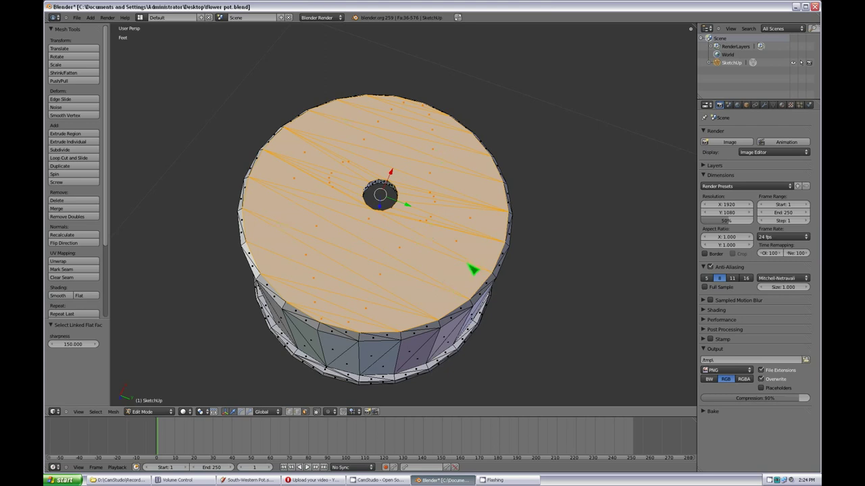
scroll(394, 277, up, 3)
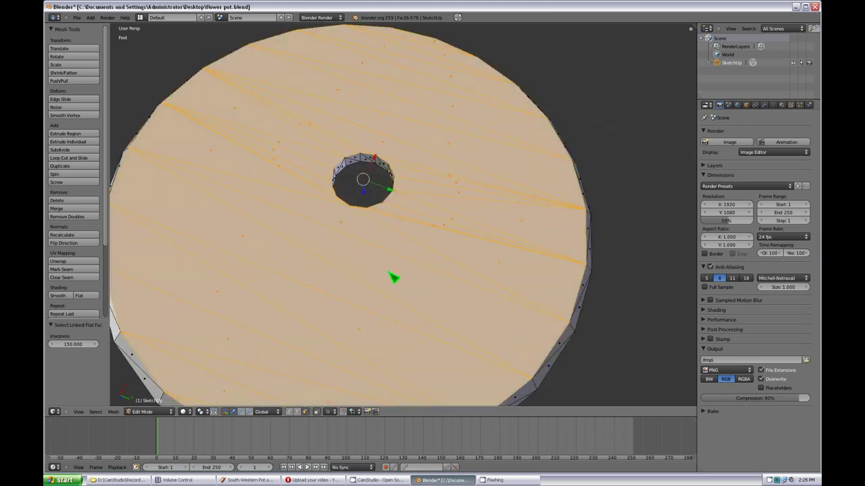
click(114, 412)
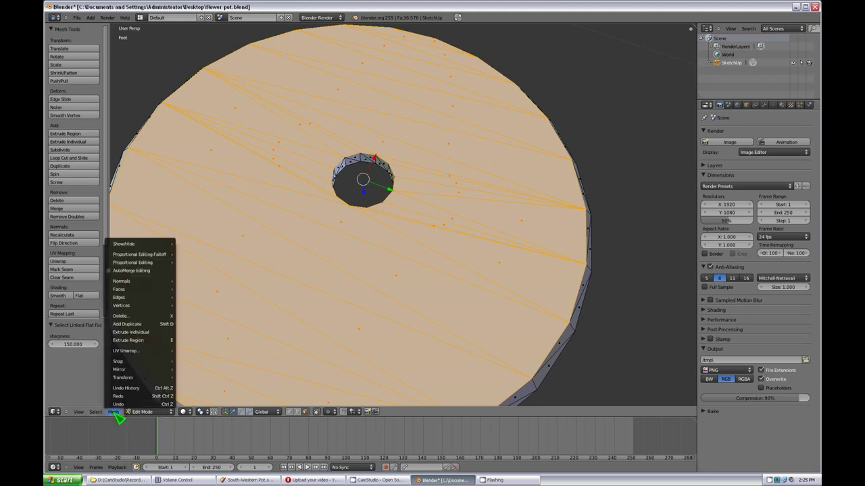
mouse_move(131, 291)
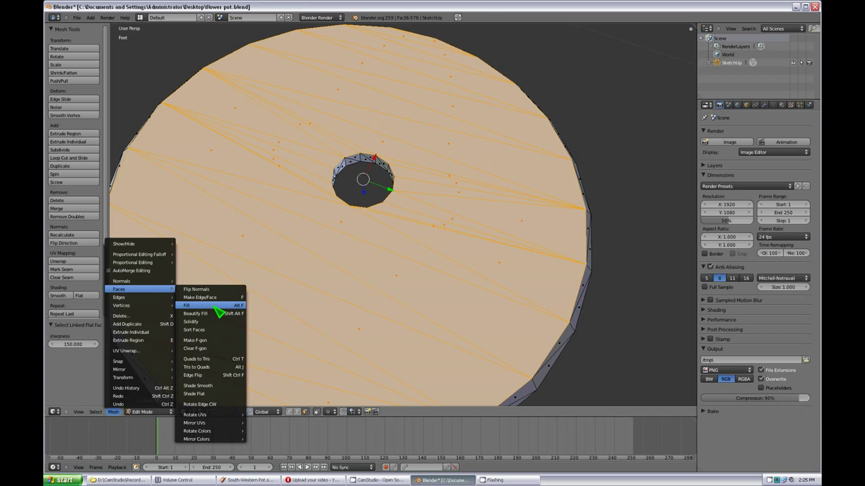
click(218, 310)
scroll(338, 237, down, 5)
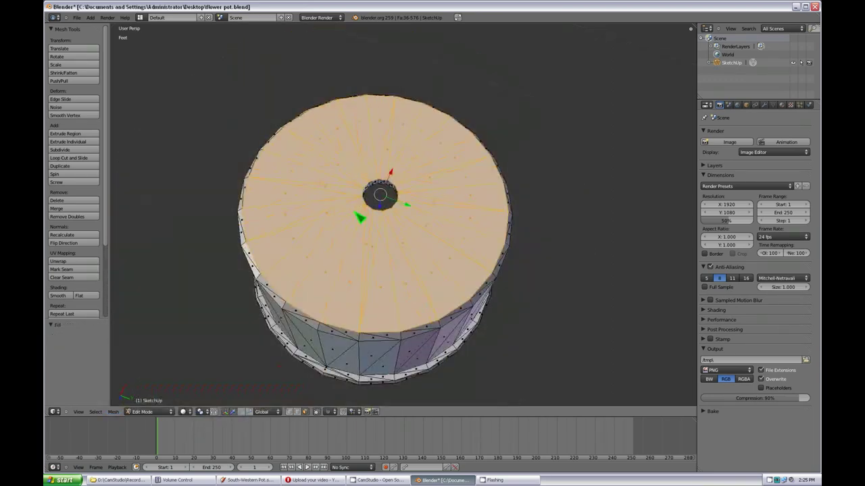
Step: Clear the selection and examine the refilled triangles around the drain hole on the pot's bottom
key(a)
middle_drag(388, 260, 404, 302)
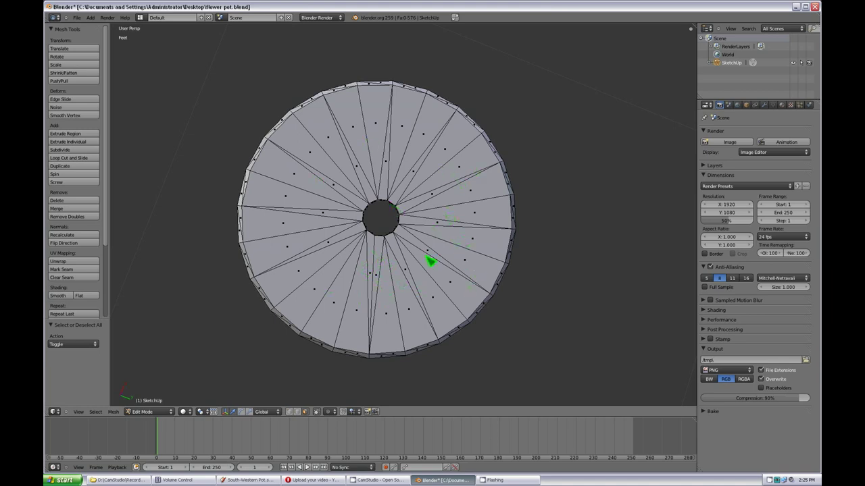
middle_drag(408, 269, 413, 288)
scroll(440, 247, up, 4)
scroll(440, 241, down, 3)
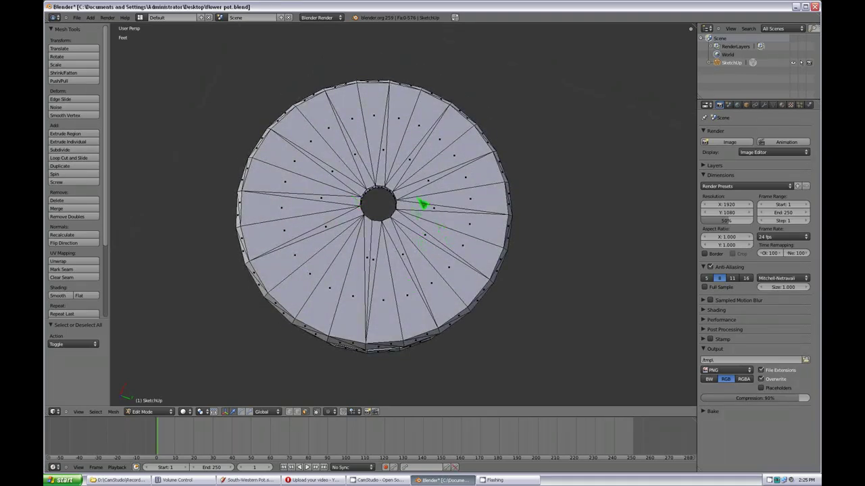
middle_drag(422, 204, 432, 230)
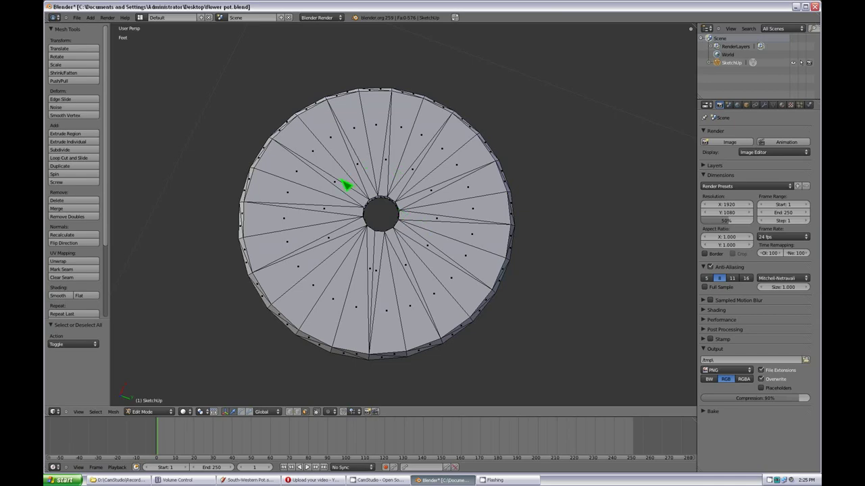
Step: Select one triangle on the pot's outer side wall and extend the selection to its linked flat faces
middle_drag(325, 174, 374, 254)
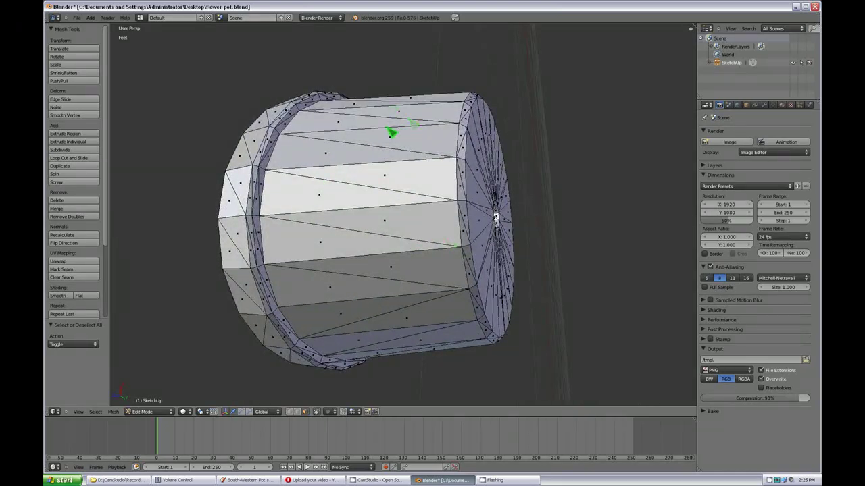
click(96, 412)
click(140, 350)
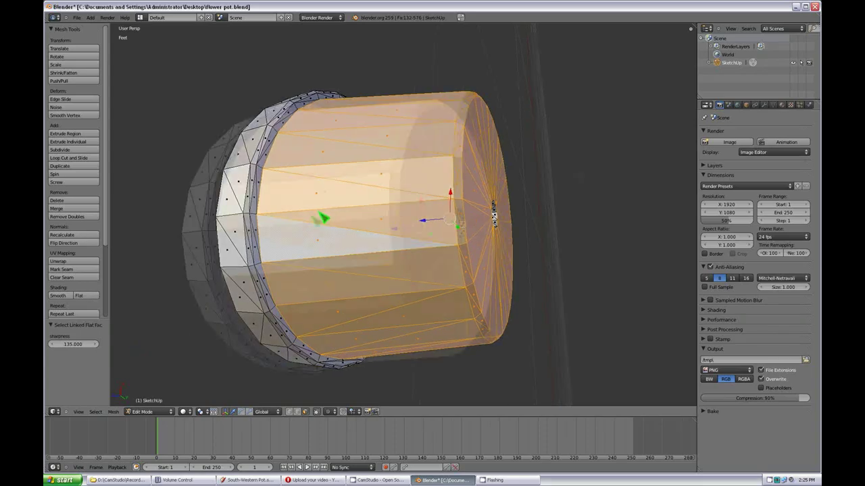
middle_drag(323, 218, 341, 229)
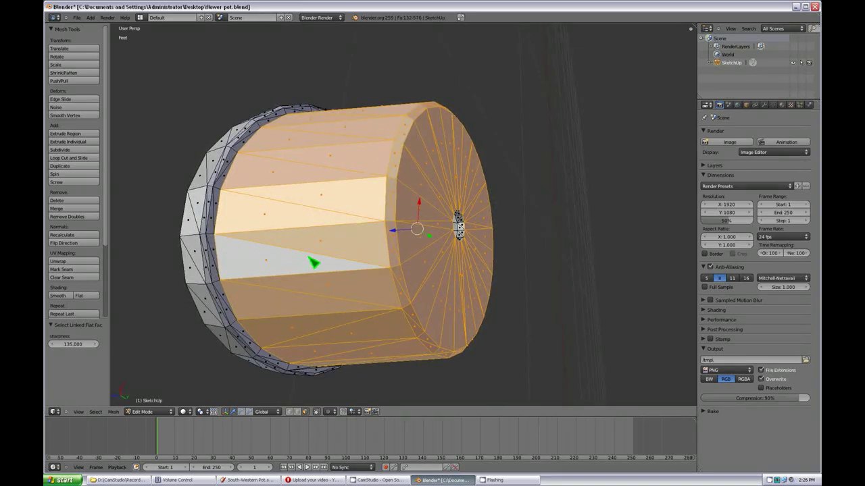
Step: Select one triangle on the pot's inner floor and extend the selection to its linked flat faces
middle_drag(308, 262, 440, 225)
alt+right_click(452, 215)
click(95, 411)
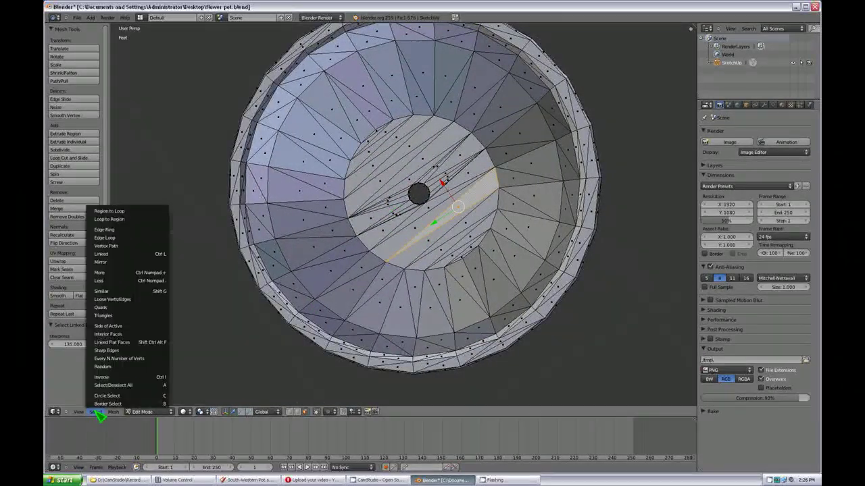
click(136, 347)
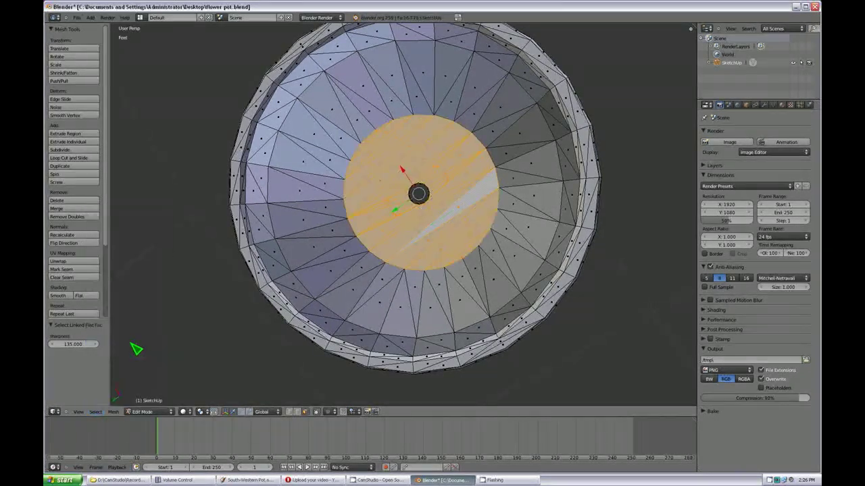
Step: Re-triangulate the selected faces of the pot's inner floor with Fill and clear the selection
click(112, 412)
mouse_move(135, 290)
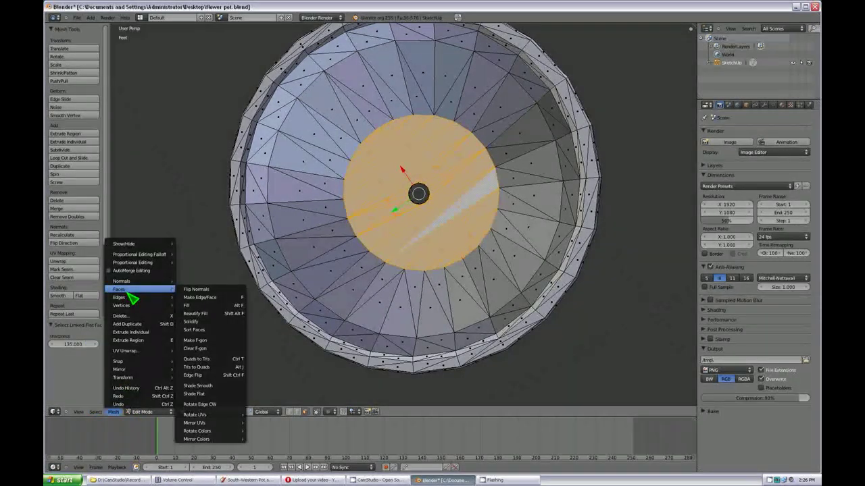
click(197, 306)
key(a)
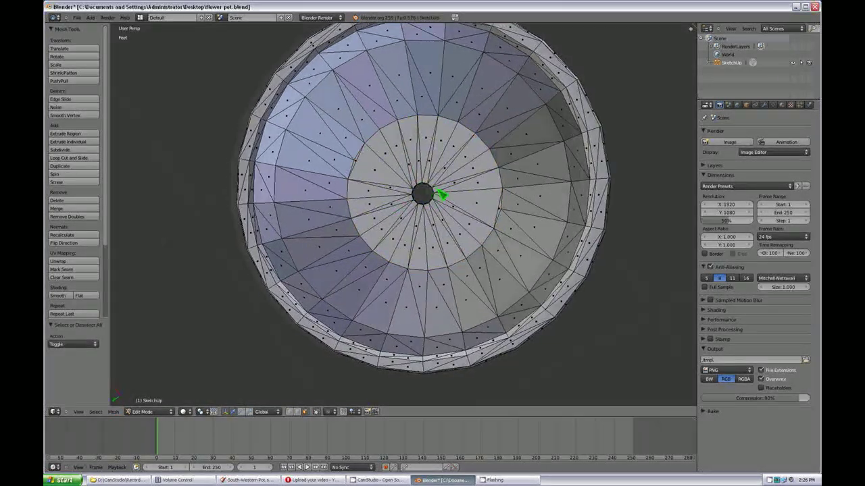
Step: Examine the refilled inner floor by selecting the thin triangles on its opposite edges and a neighbouring triangle, and clear the selection
scroll(485, 203, up, 2)
scroll(485, 202, up, 2)
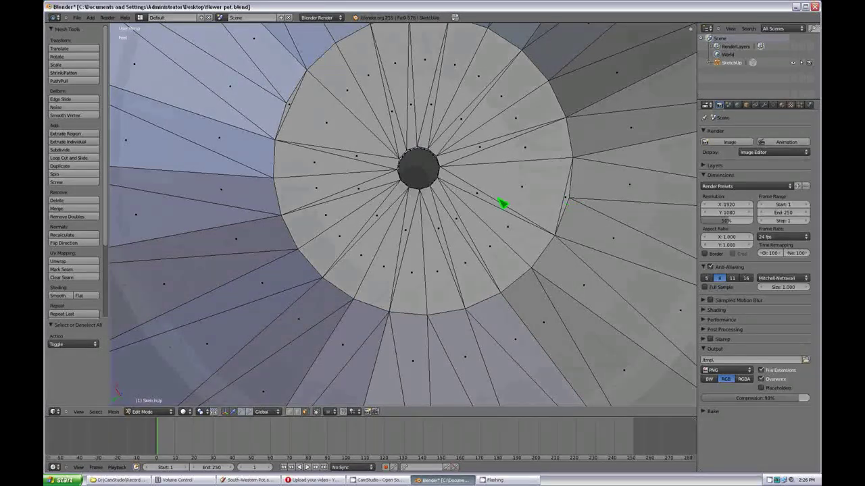
scroll(500, 200, down, 2)
right_click(519, 209)
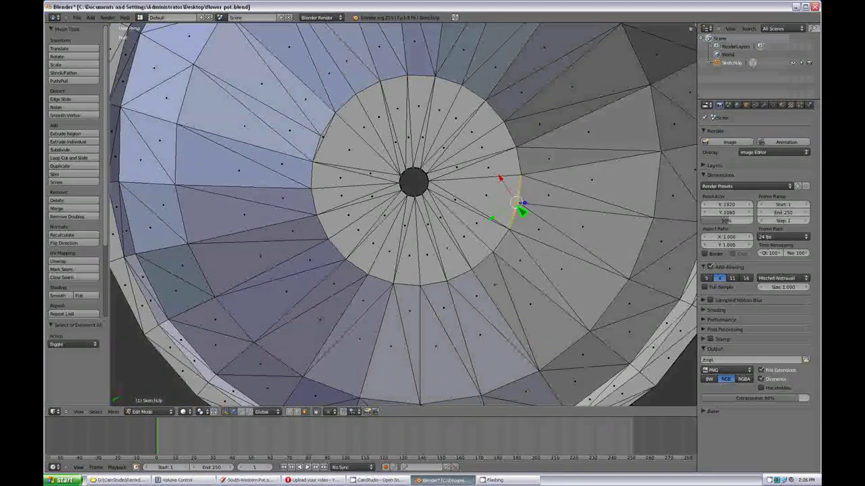
shift+right_click(326, 147)
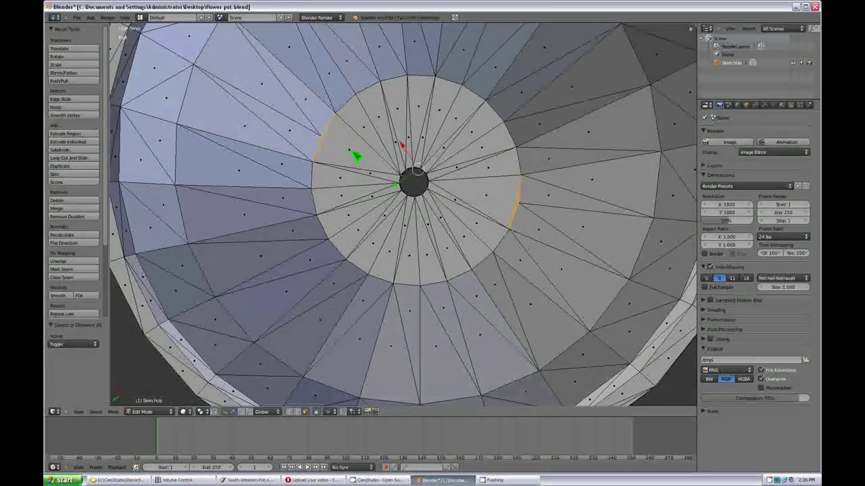
right_click(350, 151)
scroll(430, 217, down, 2)
key(a)
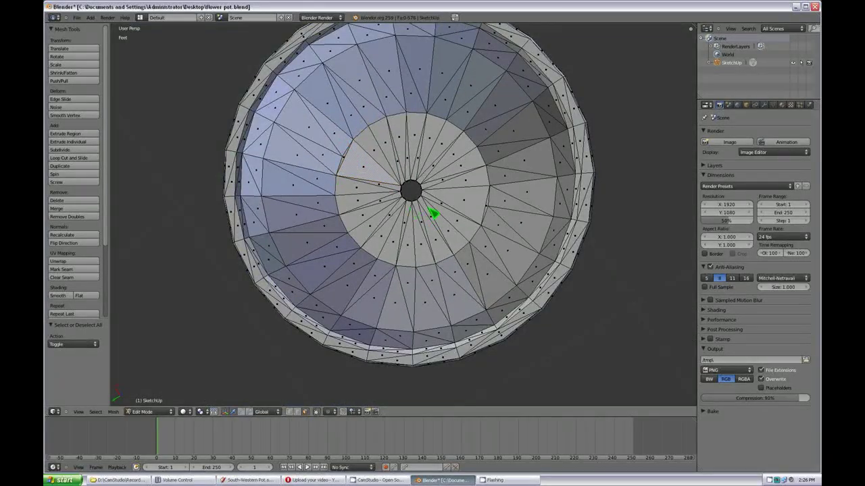
Step: Examine the pot's triangles on the inner floor, rim, outer walls and underside from several angles
scroll(433, 218, down, 3)
mouse_move(446, 223)
middle_down()
mouse_move(467, 207)
mouse_move(454, 216)
middle_up()
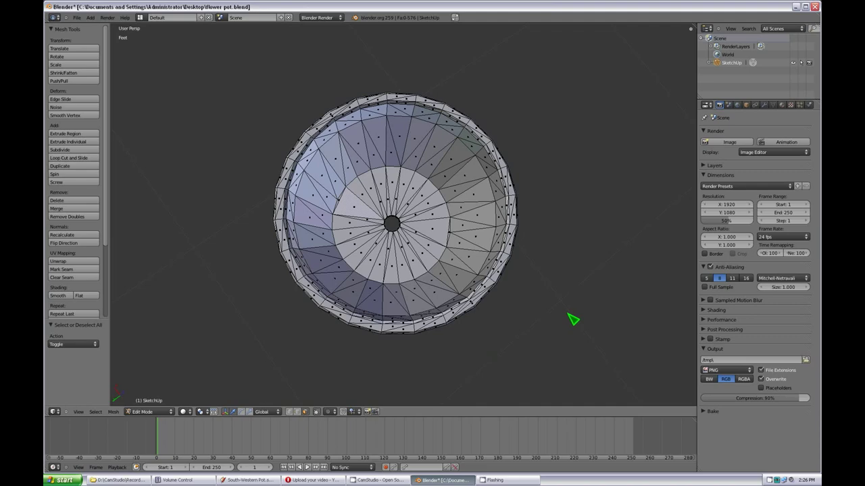
middle_drag(573, 320, 519, 289)
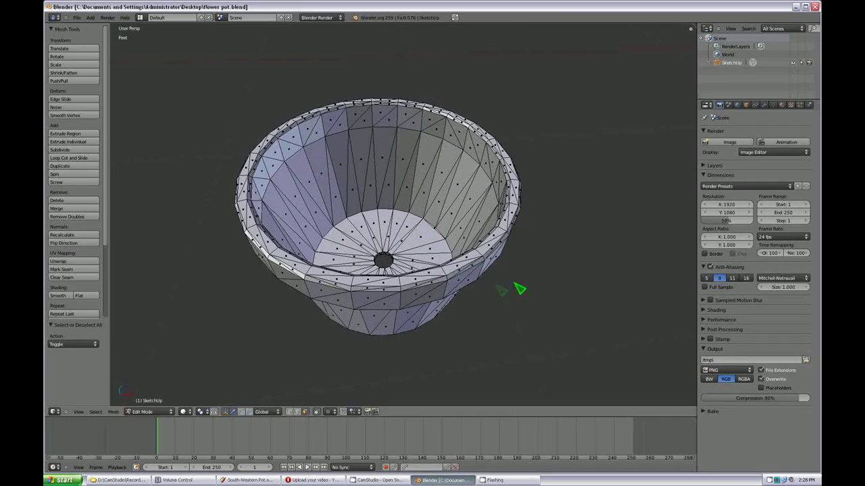
middle_drag(388, 199, 399, 251)
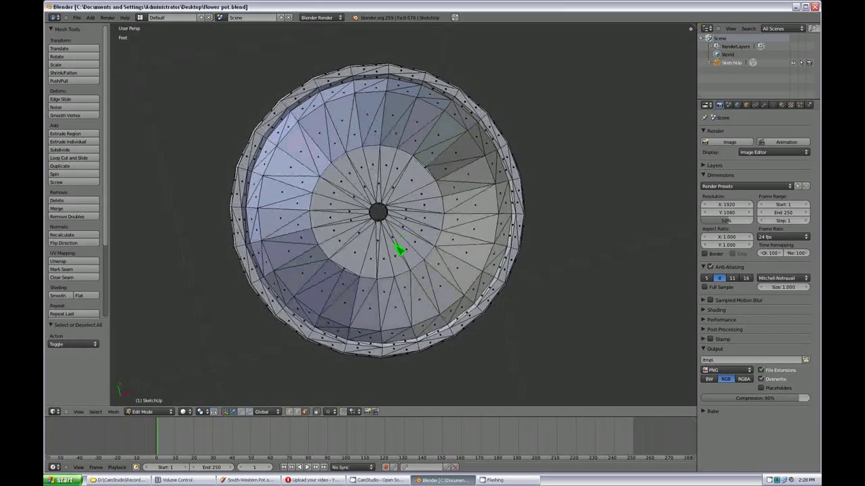
middle_drag(434, 304, 477, 191)
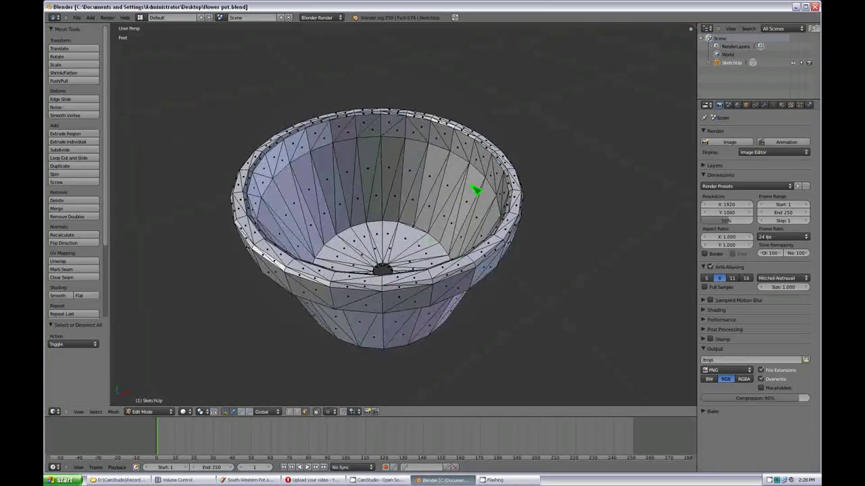
middle_drag(458, 329, 427, 284)
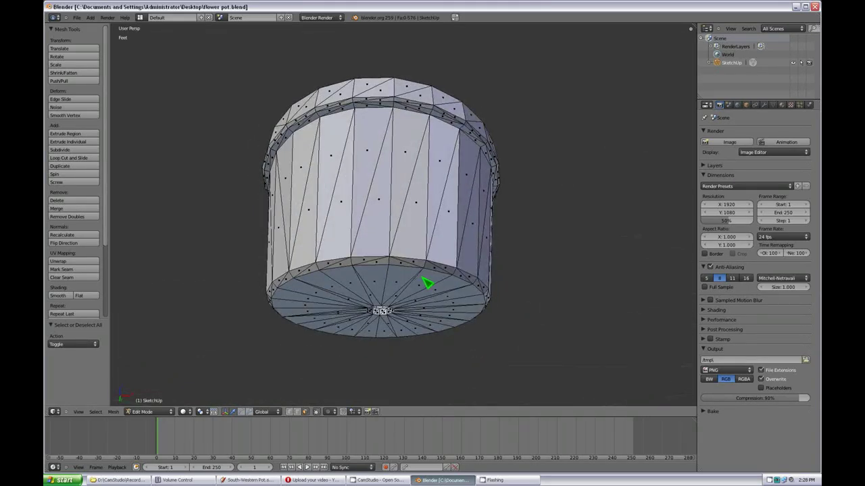
middle_drag(390, 127, 409, 212)
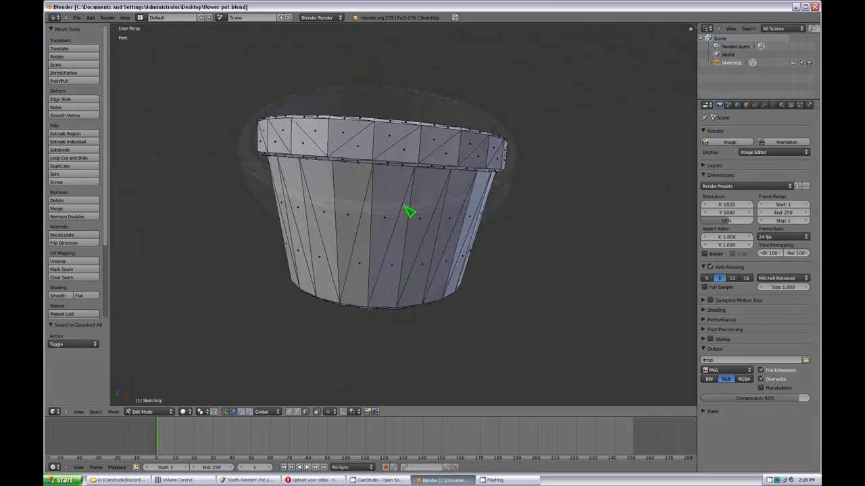
middle_drag(410, 258, 394, 249)
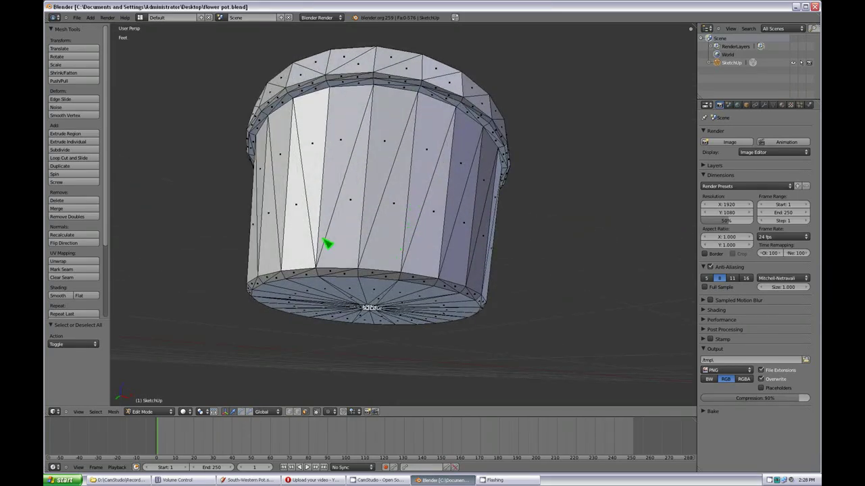
middle_drag(327, 243, 493, 306)
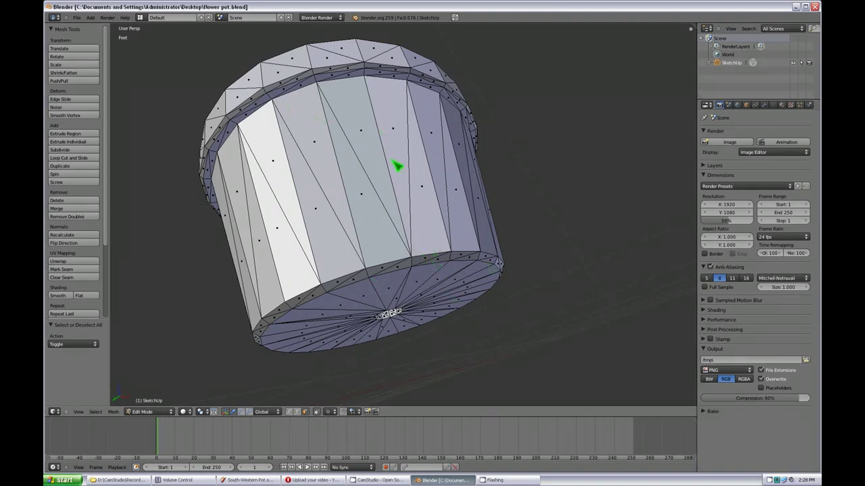
mouse_move(392, 194)
middle_down()
mouse_move(403, 222)
mouse_move(382, 185)
middle_up()
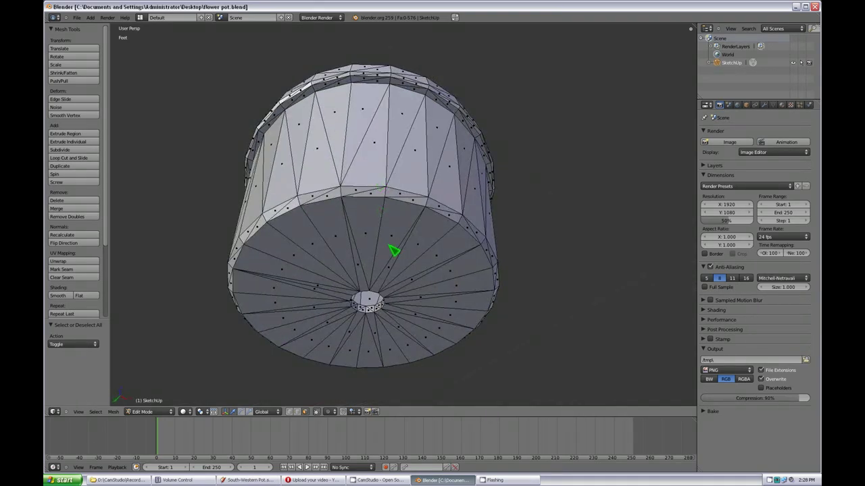
middle_drag(413, 275, 511, 316)
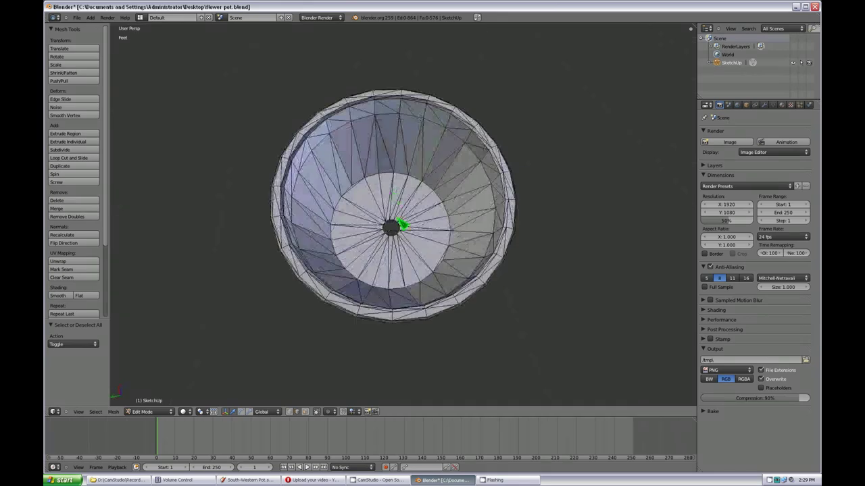
middle_drag(399, 267, 413, 212)
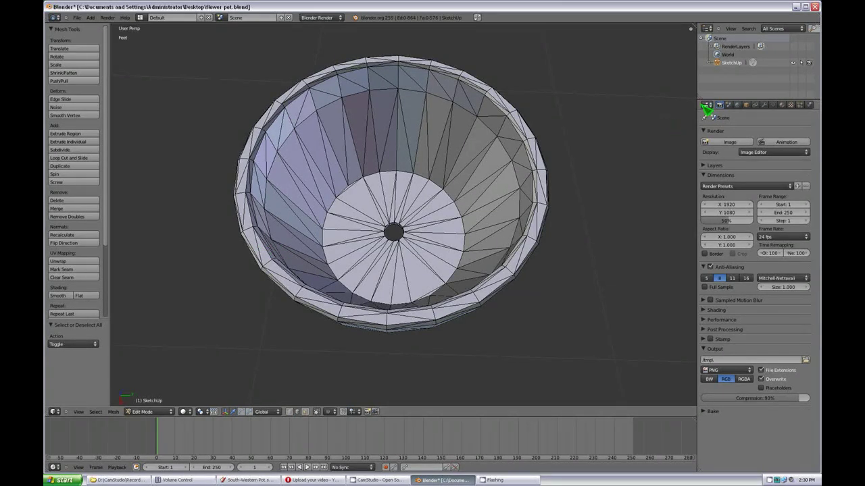
Step: Switch the properties area to the UV/Image Editor and widen it to about half of the window
click(708, 105)
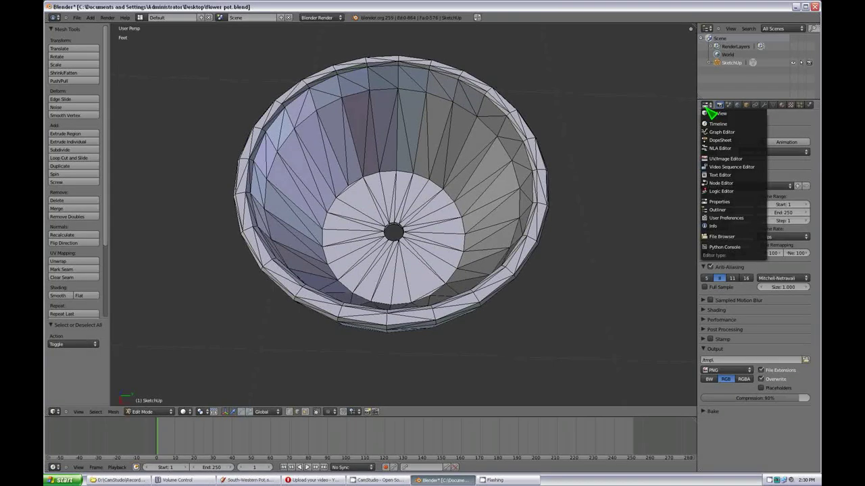
click(733, 160)
drag(698, 145, 464, 133)
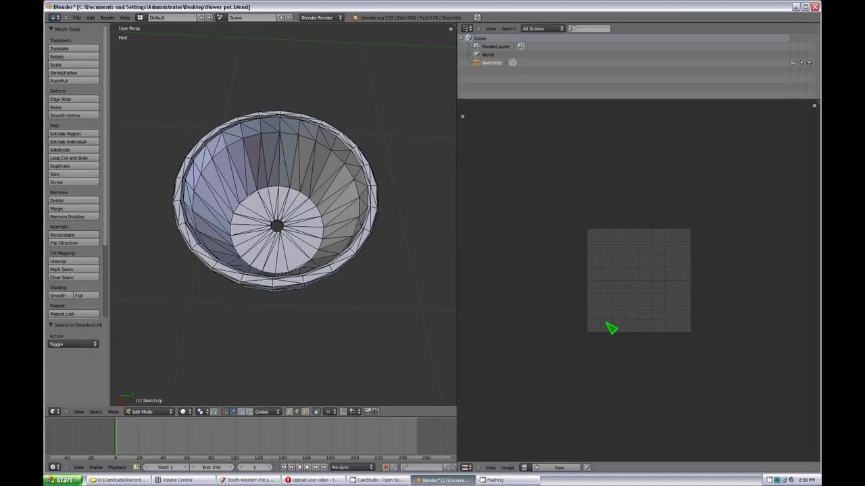
scroll(611, 329, up, 4)
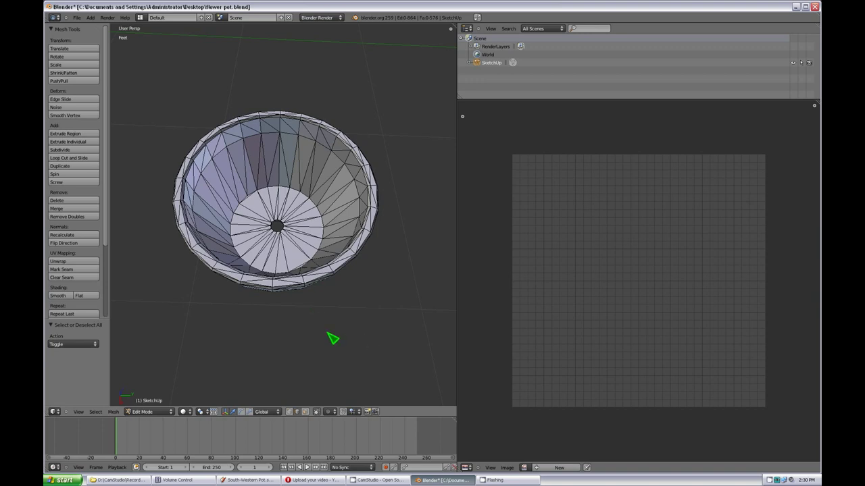
Step: Select the pot's entire mesh and unwrap it with the standard Unwrap method
key(a)
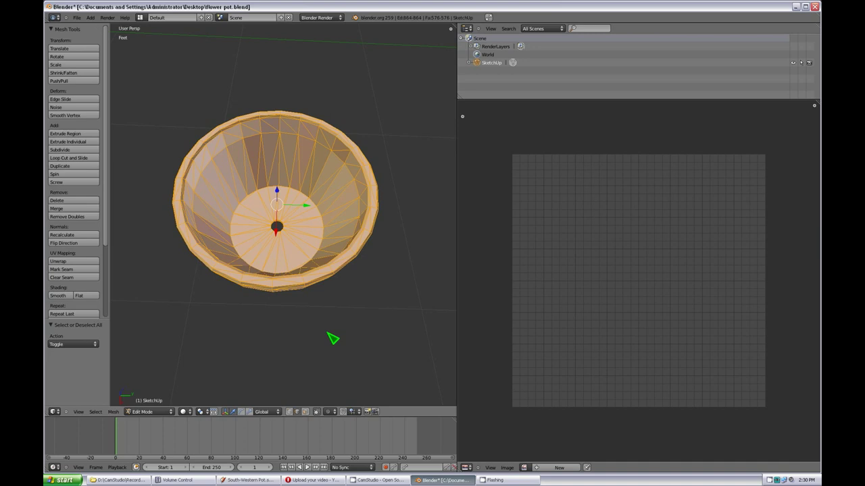
click(85, 262)
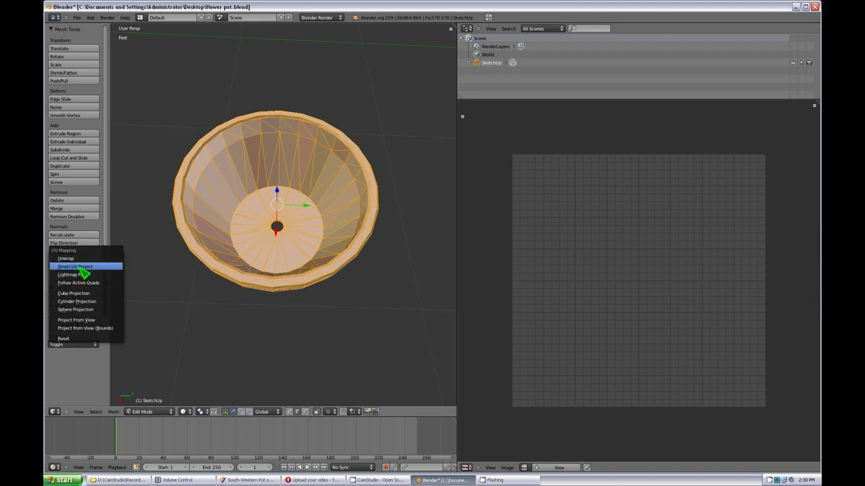
click(71, 259)
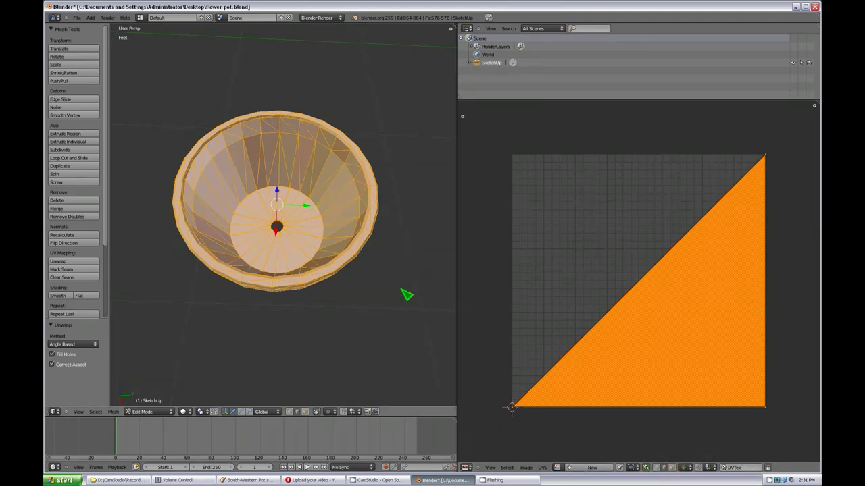
Step: Toggle the selection of the whole mesh and examine the unwrapped UV layout against the pot
key(a)
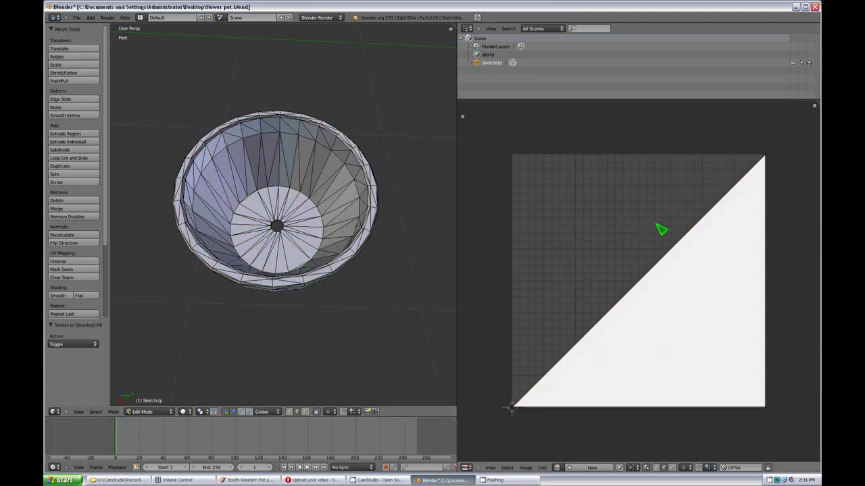
key(a)
key(a)
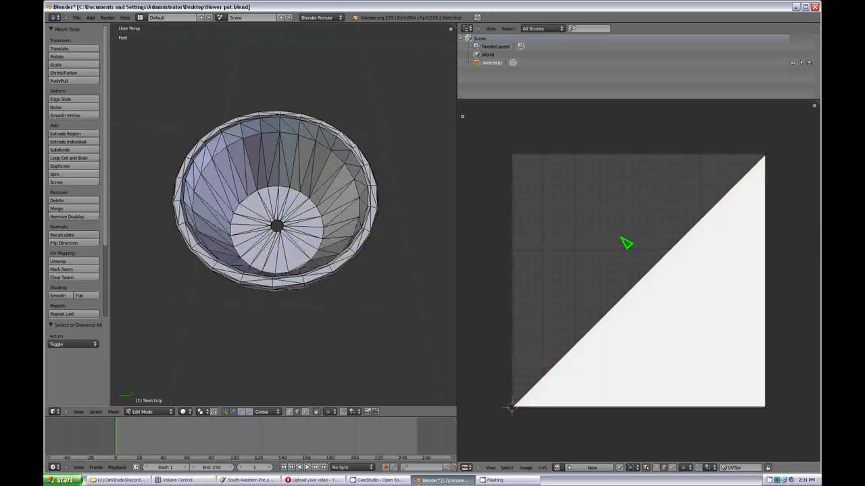
key(a)
key(a)
key(a)
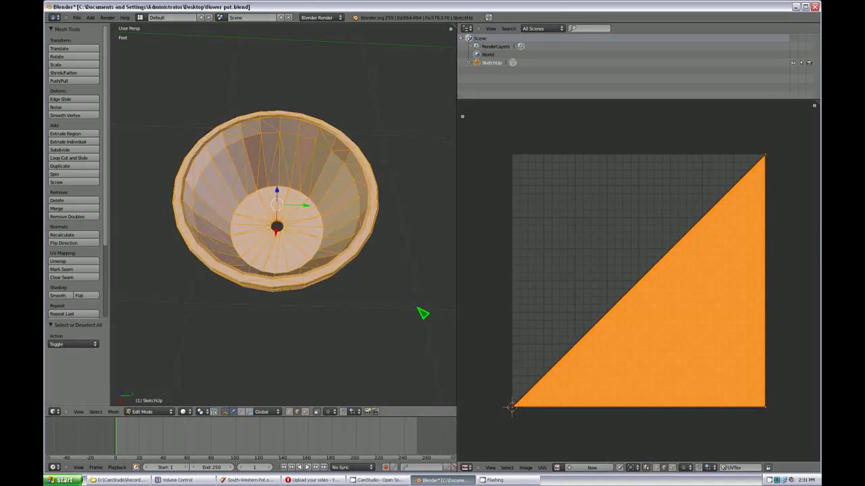
key(a)
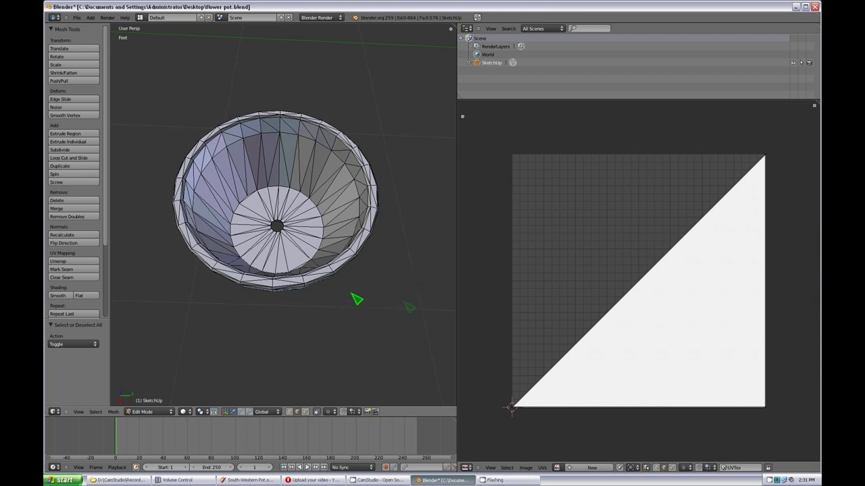
middle_drag(351, 309, 298, 233)
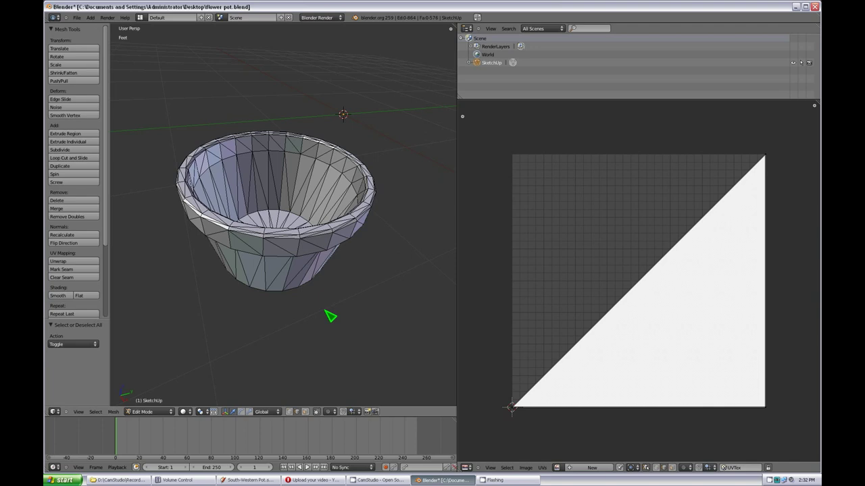
Step: Select the pot's entire mesh and unwrap it with Smart UV Project, using an angle limit of 89 and an island margin of 0.01
key(a)
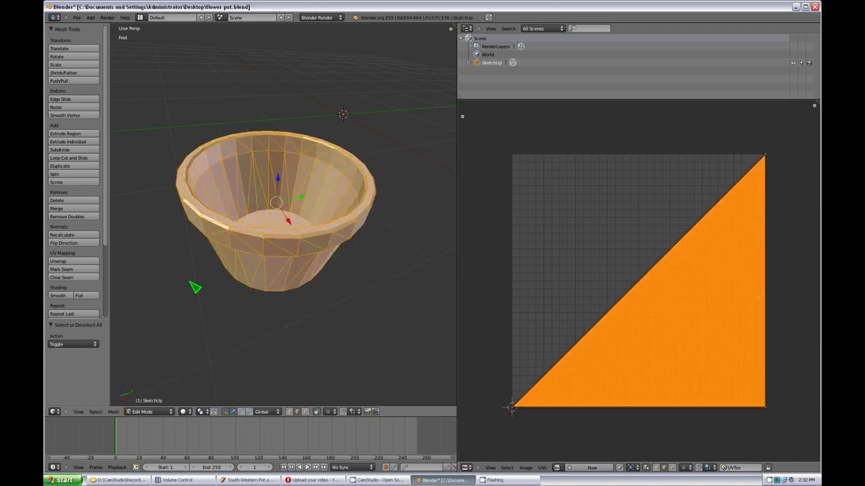
click(84, 262)
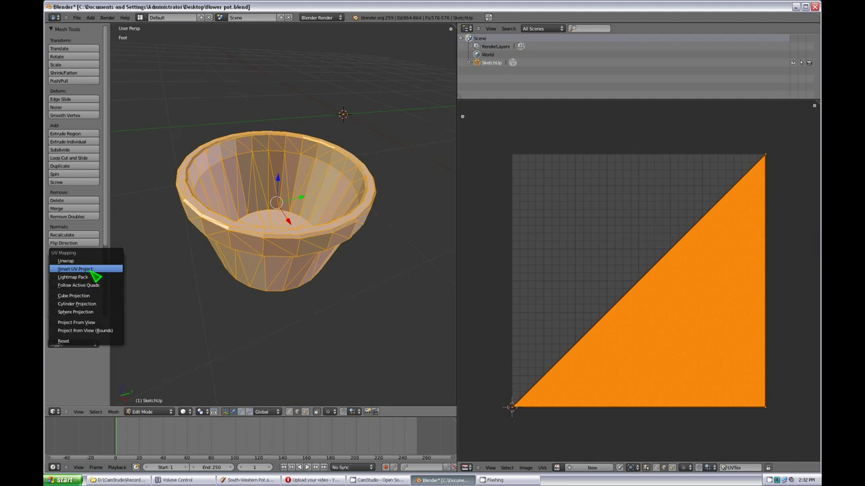
click(92, 270)
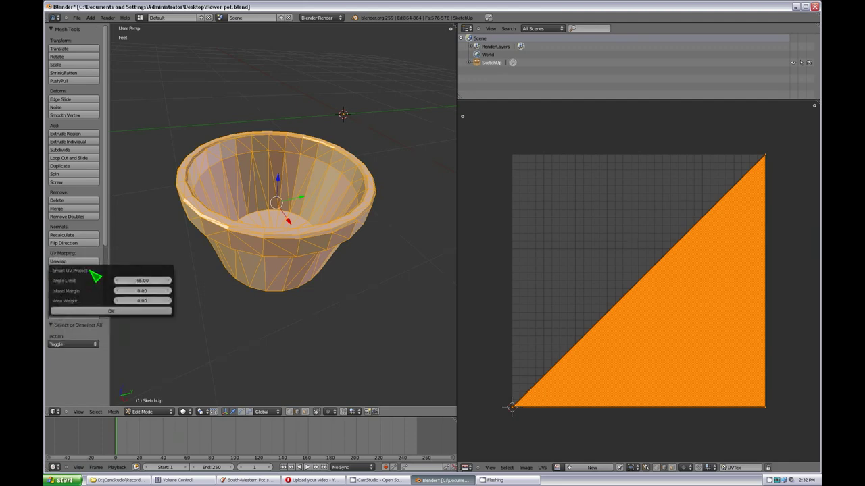
click(143, 282)
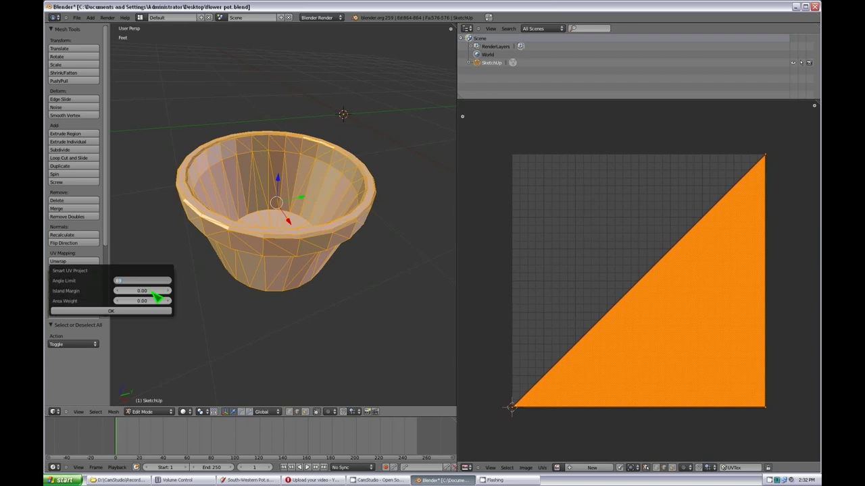
key(Return)
click(133, 291)
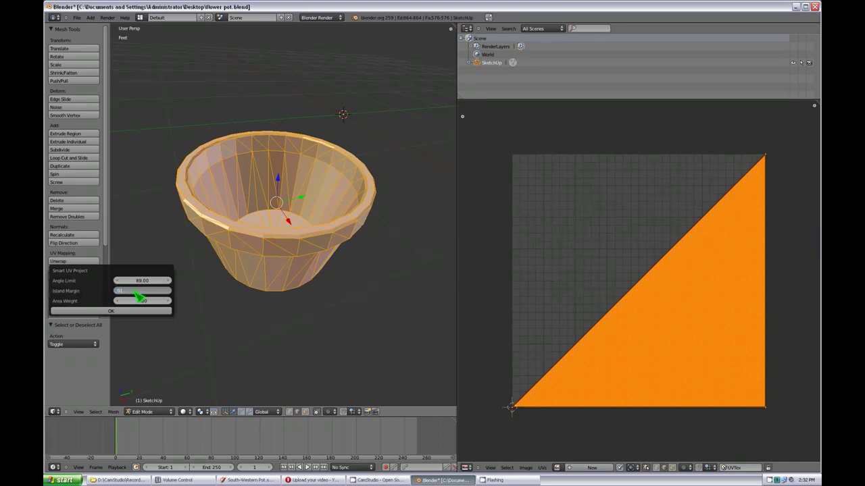
key(Return)
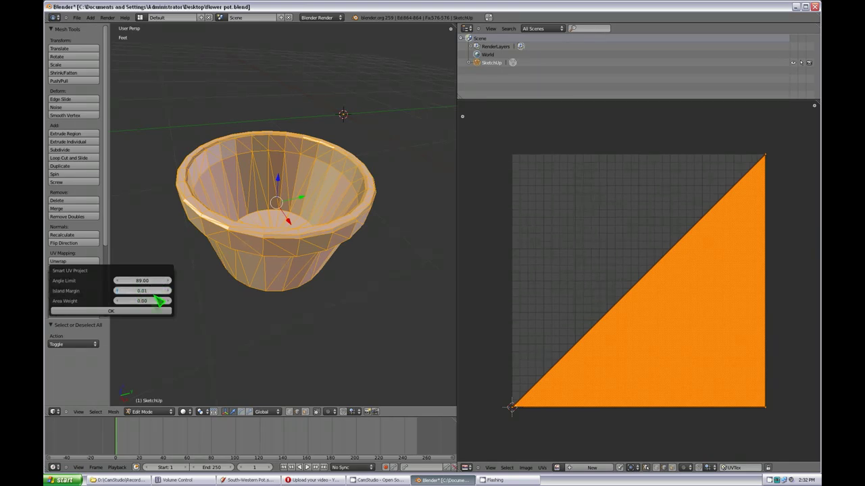
click(121, 312)
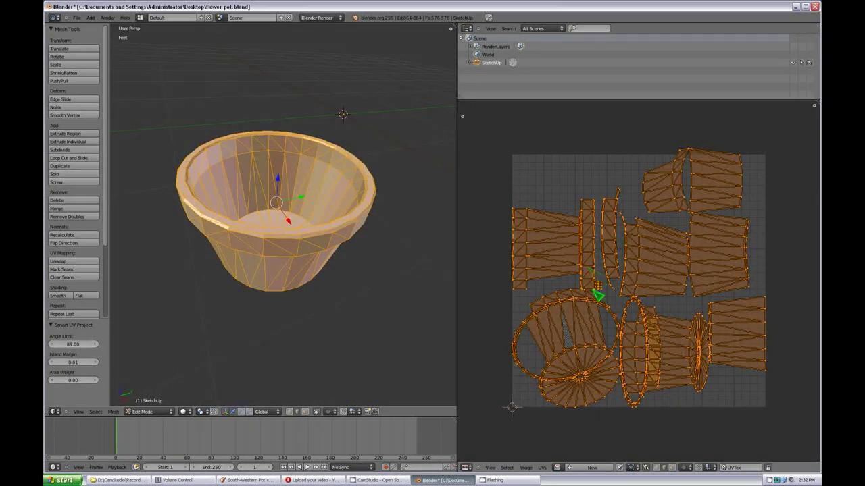
Step: Inspect the small islands in the new UV layout and pack all UV islands into the UV square
scroll(597, 304, up, 4)
scroll(624, 286, up, 3)
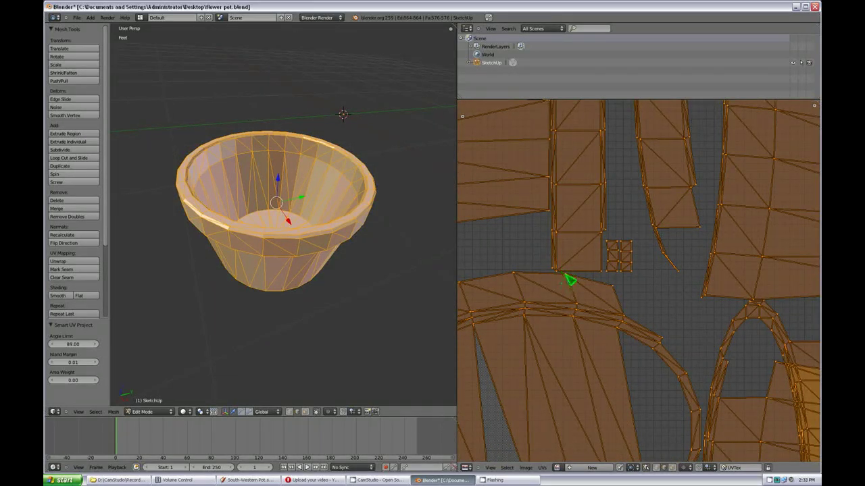
scroll(675, 290, down, 5)
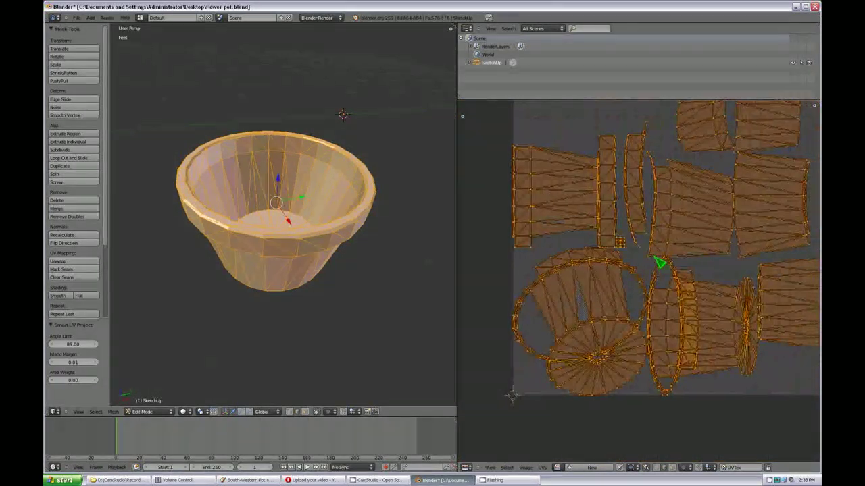
scroll(648, 280, down, 2)
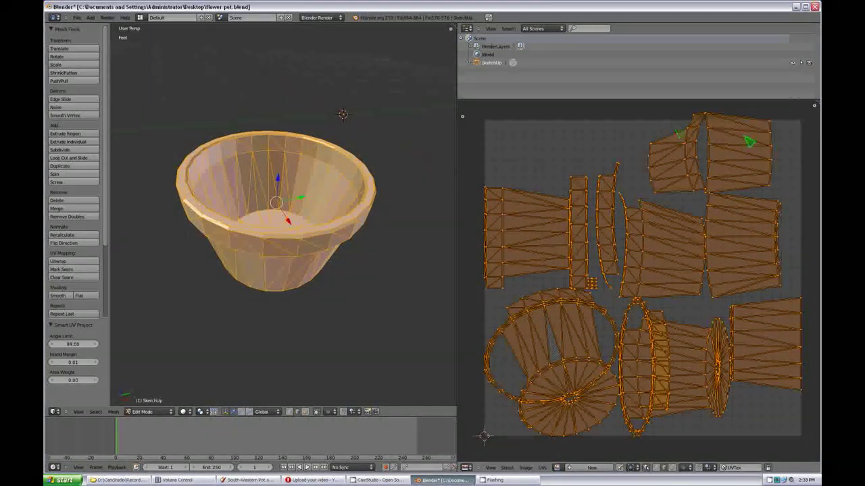
click(543, 467)
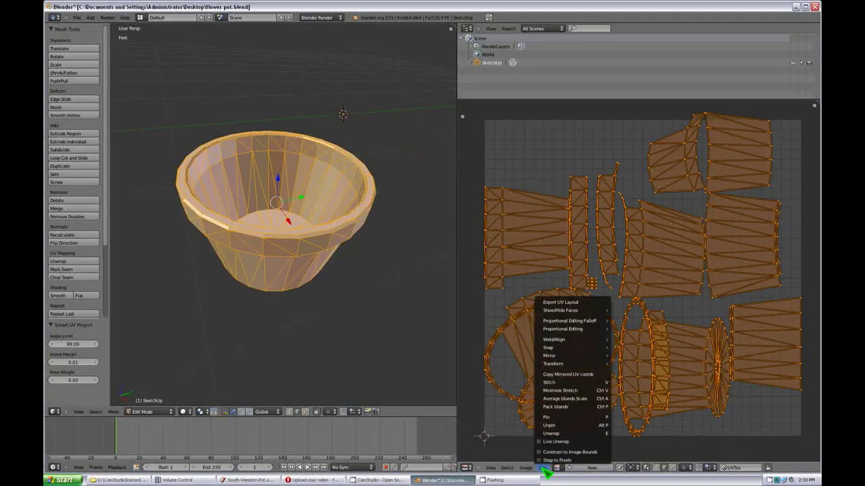
click(556, 407)
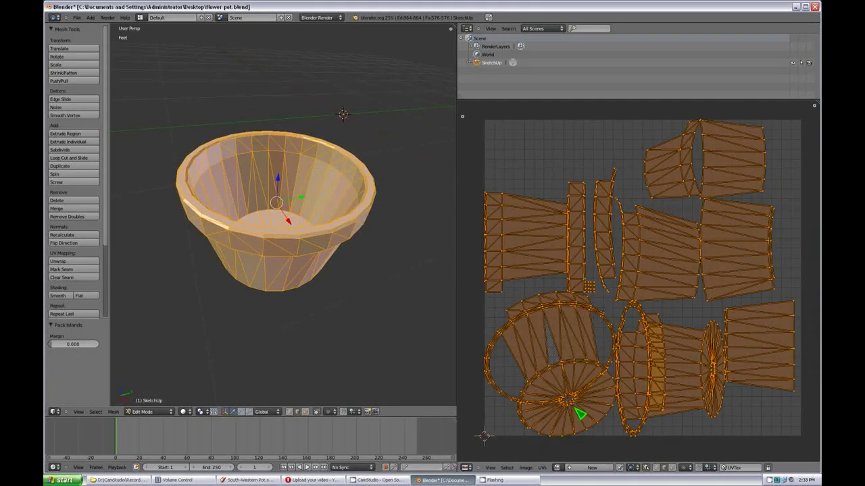
Step: Average the scale of the UV islands and pack them again
click(543, 468)
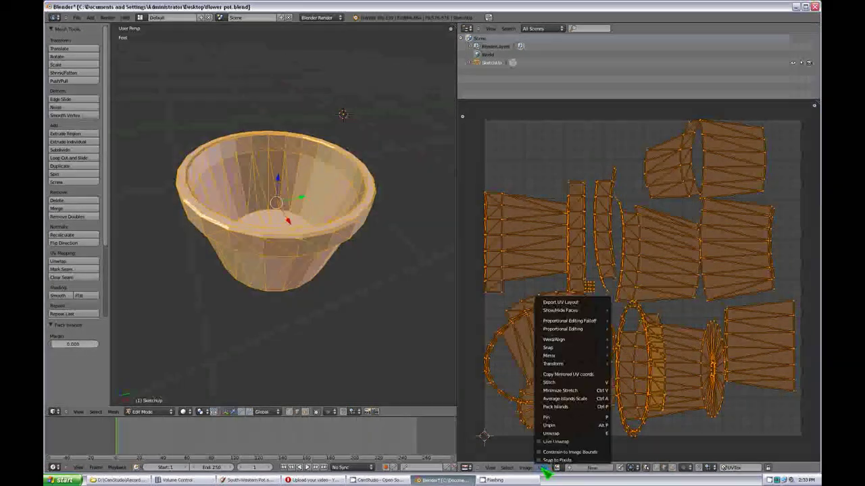
click(586, 400)
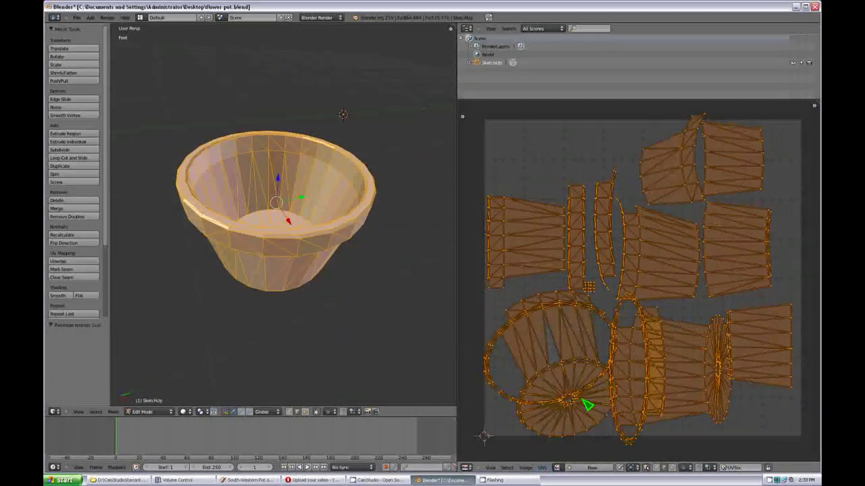
click(543, 467)
click(573, 409)
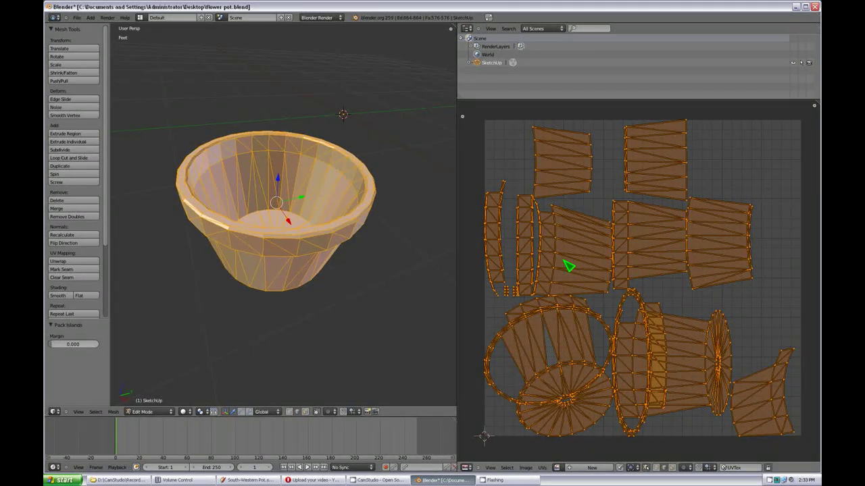
key(a)
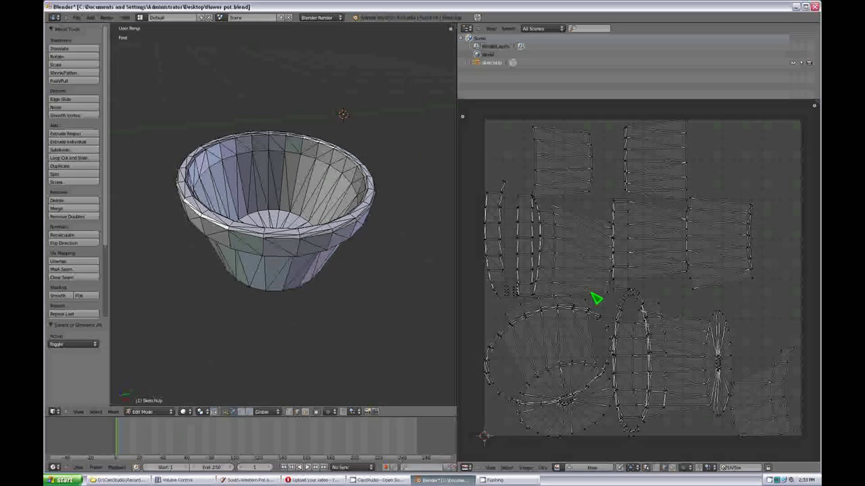
key(a)
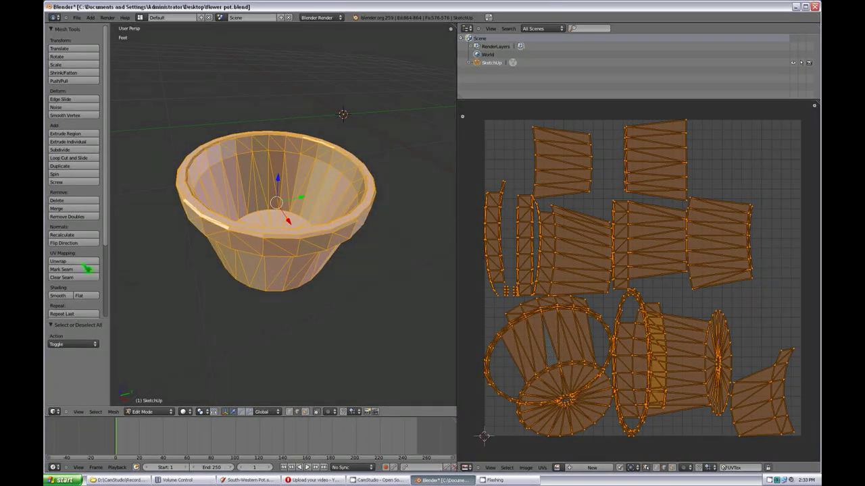
click(75, 262)
middle_drag(396, 271, 305, 328)
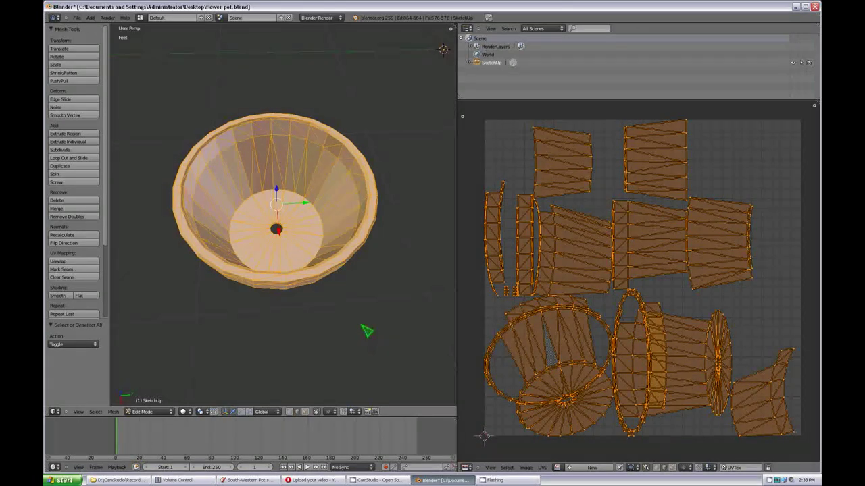
middle_drag(367, 331, 353, 279)
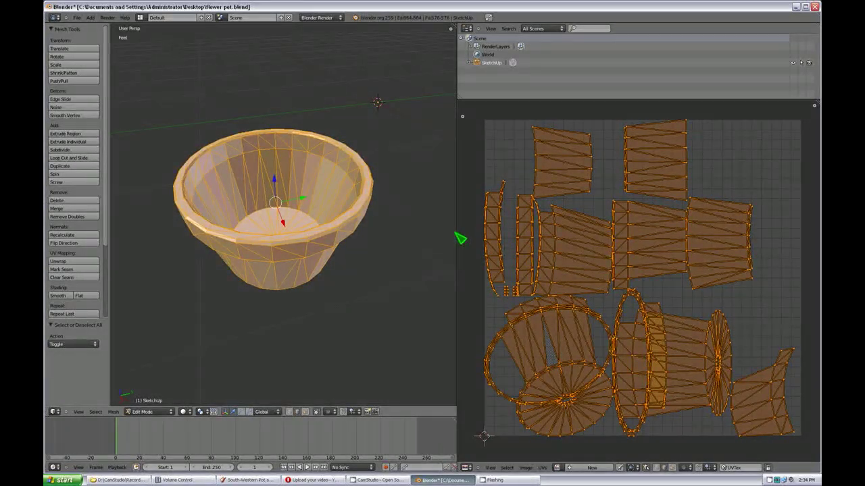
Step: Widen the 3D view across nearly the whole window and bring the complete pot into view
drag(464, 237, 752, 256)
drag(798, 257, 808, 258)
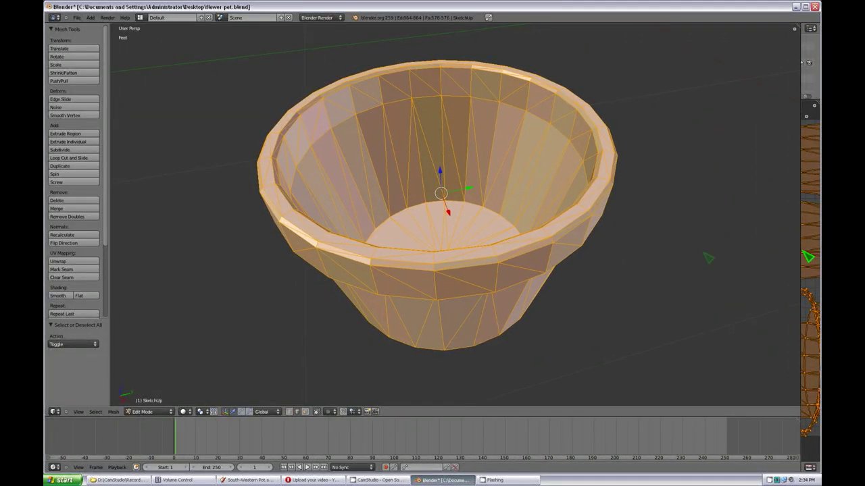
middle_drag(405, 212, 447, 180)
scroll(453, 233, down, 3)
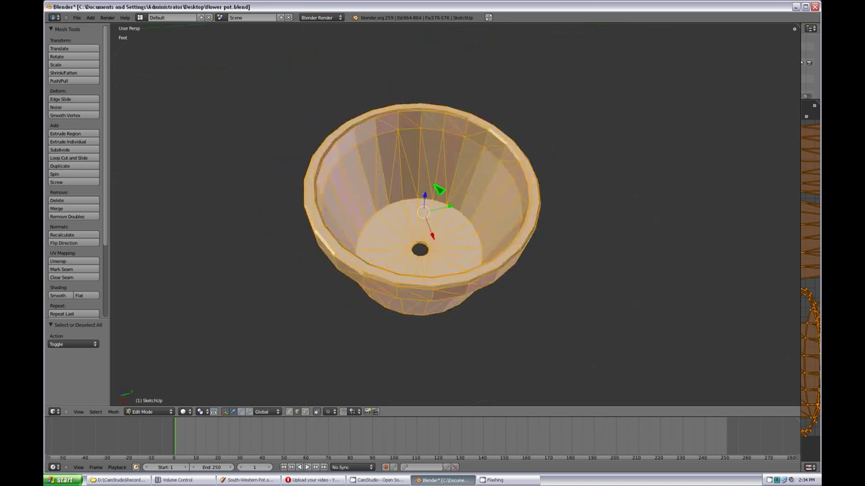
Step: Deselect the mesh and mark a single outer edge at the front of the pot's rim as a seam
key(a)
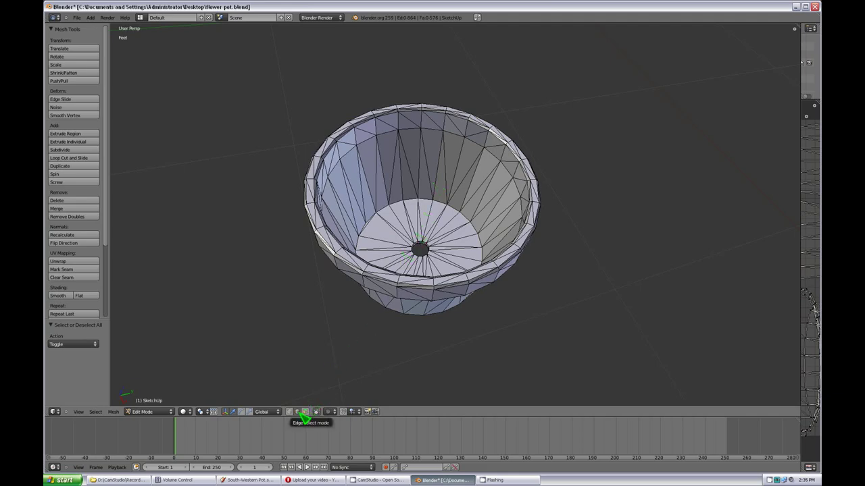
scroll(421, 342, up, 3)
middle_drag(430, 294, 378, 299)
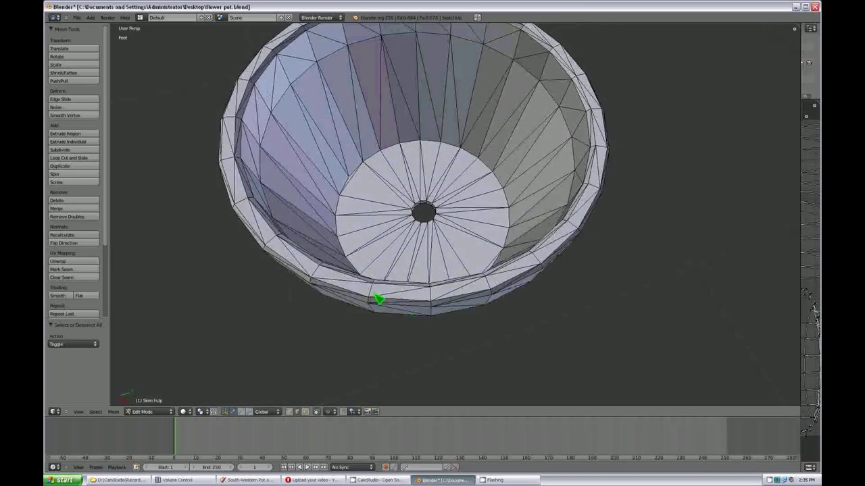
middle_drag(401, 340, 406, 297)
right_click(399, 304)
scroll(400, 306, up, 2)
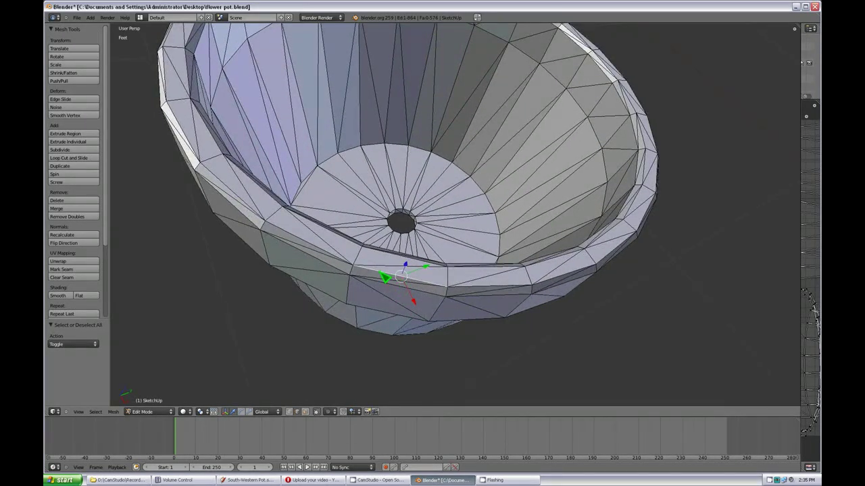
click(87, 270)
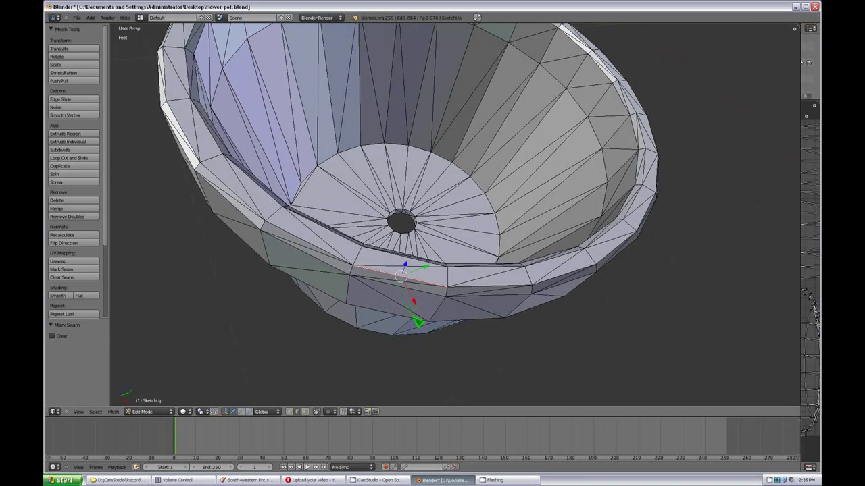
key(a)
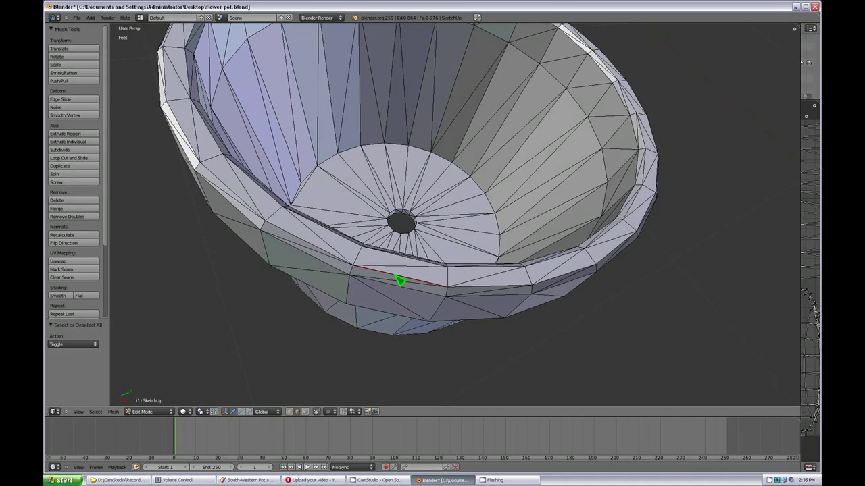
Step: Select five more edges along the rim's outer boundary, mark them as a seam and deselect everything
middle_drag(348, 268, 380, 318)
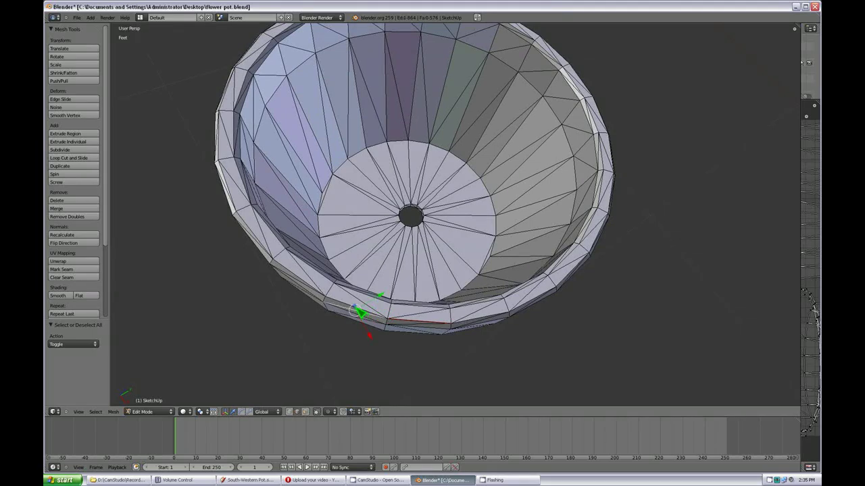
right_click(325, 286)
shift+right_click(238, 203)
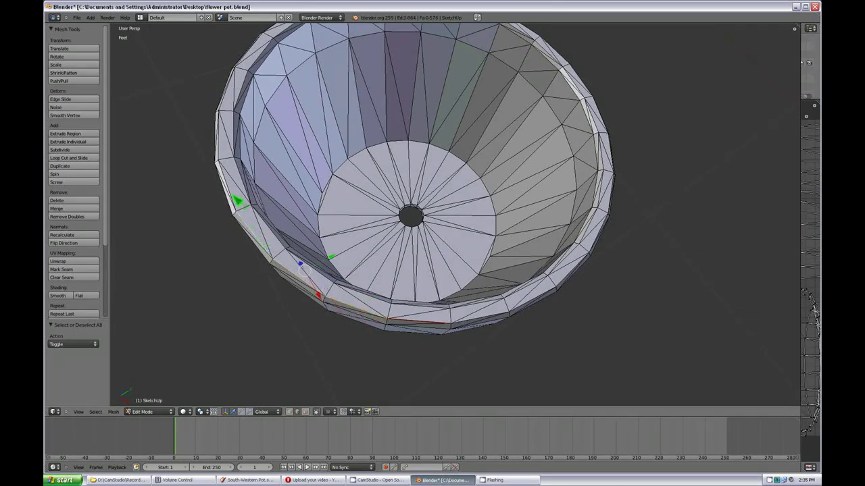
shift+right_click(223, 162)
shift+right_click(218, 119)
scroll(415, 178, down, 3)
middle_drag(415, 178, 418, 228)
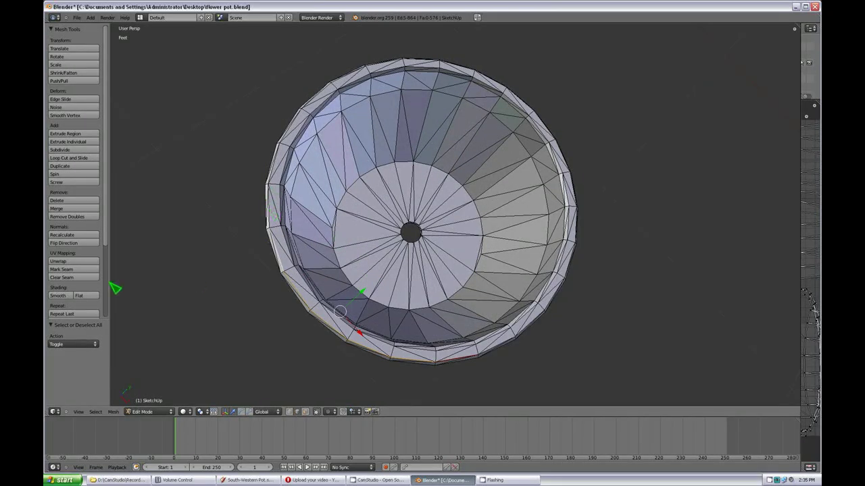
click(84, 270)
mouse_move(473, 311)
middle_down()
mouse_move(496, 327)
mouse_move(402, 334)
mouse_move(475, 344)
mouse_move(484, 309)
mouse_move(462, 312)
mouse_move(489, 308)
mouse_move(440, 309)
mouse_move(454, 276)
mouse_move(412, 254)
mouse_move(386, 261)
mouse_move(388, 280)
mouse_move(359, 251)
mouse_move(489, 255)
mouse_move(381, 264)
mouse_move(466, 270)
mouse_move(469, 295)
middle_up()
key(a)
scroll(468, 296, down, 2)
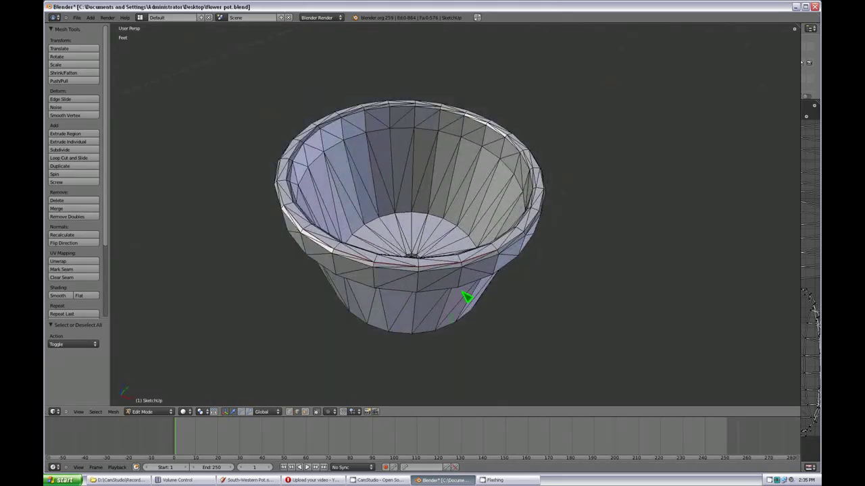
Step: Clear the seams from the entire pot mesh and deselect it
middle_drag(425, 345, 430, 369)
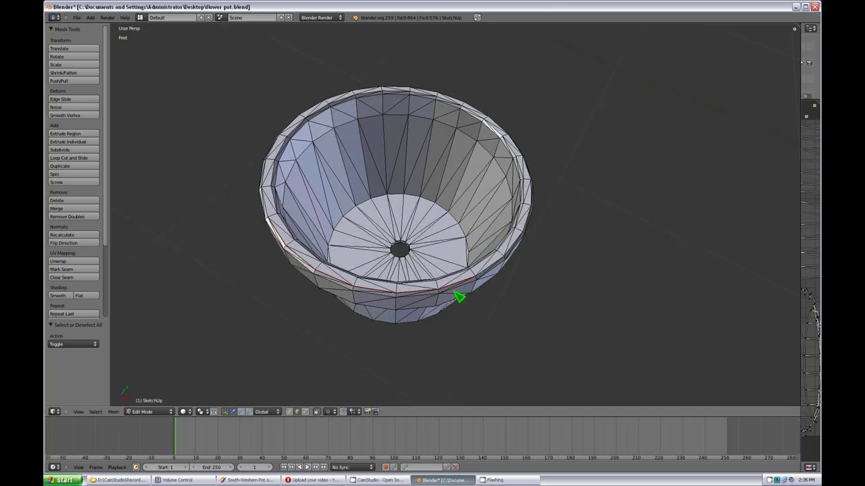
key(a)
click(93, 278)
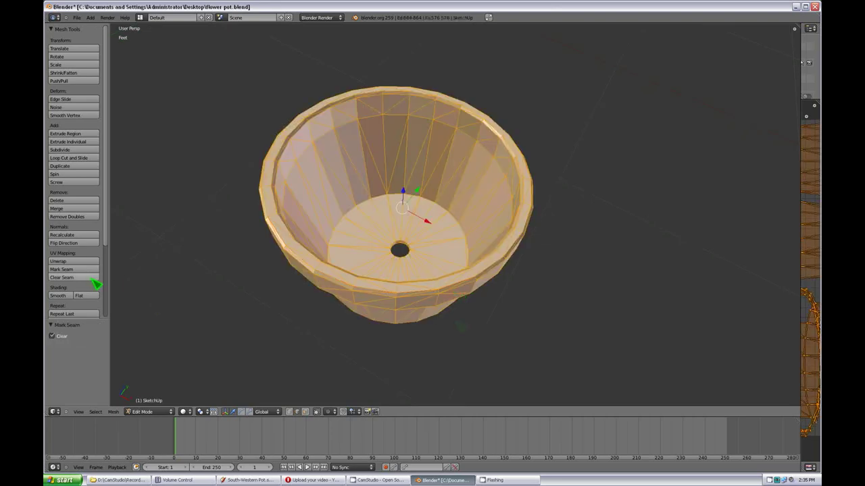
key(a)
Step: Switch to face selection and extend one face on top of the pot's rim to the whole flat ring with Linked Flat Faces
mouse_move(452, 318)
middle_down()
mouse_move(471, 232)
mouse_move(477, 248)
mouse_move(451, 318)
middle_up()
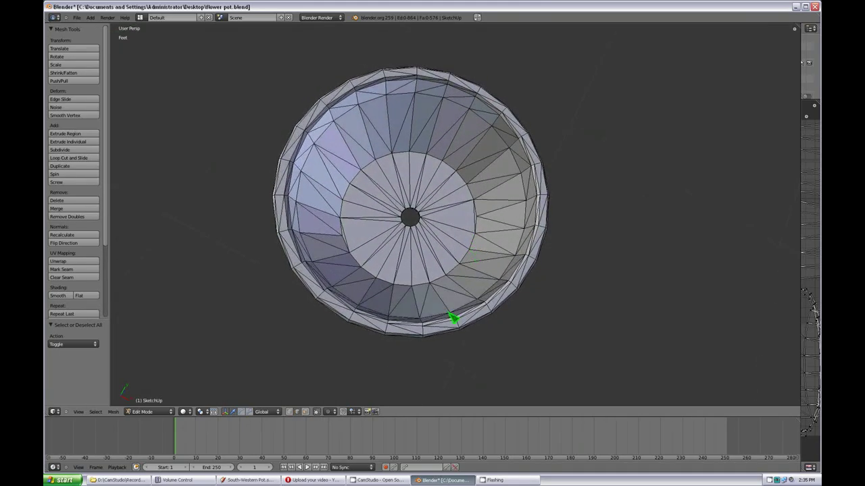
click(309, 413)
middle_drag(460, 376, 410, 310)
scroll(428, 291, up, 2)
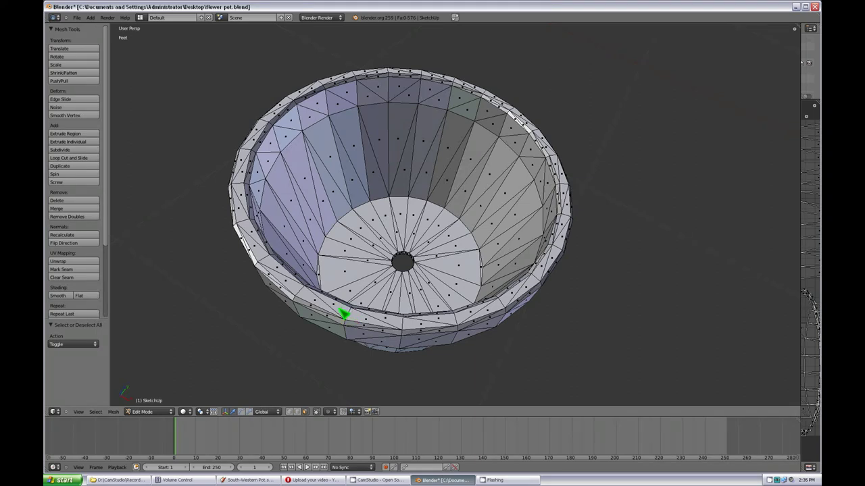
right_click(343, 313)
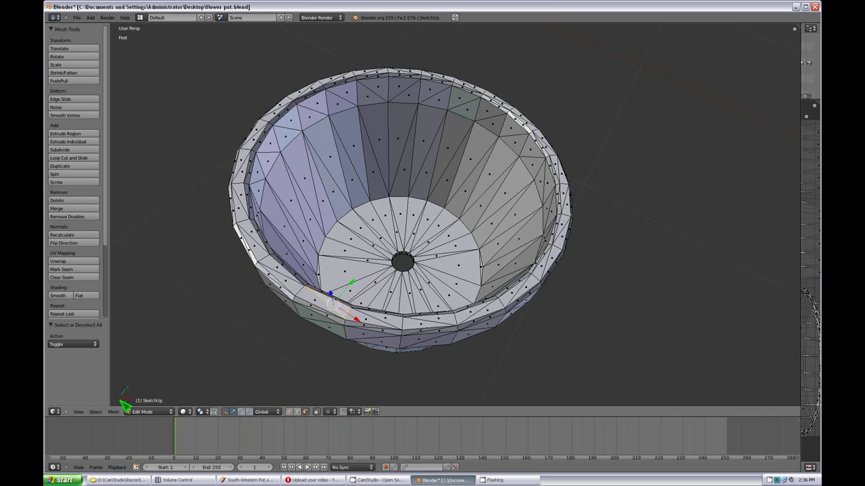
click(102, 412)
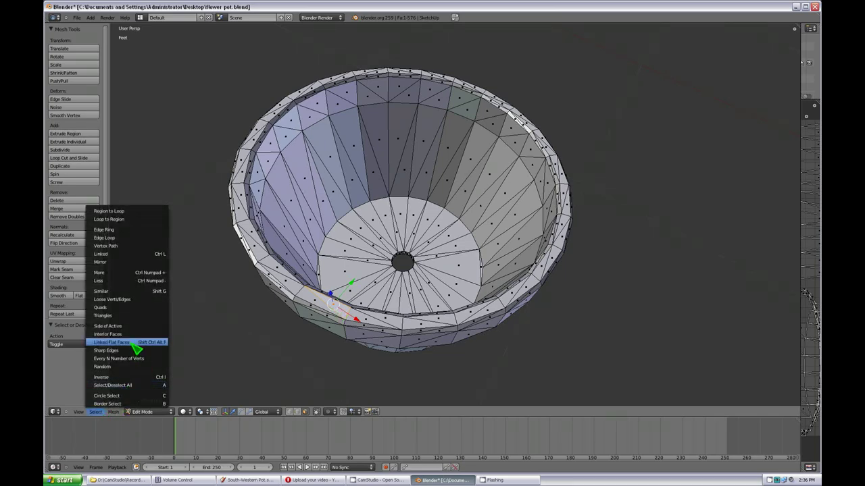
click(112, 343)
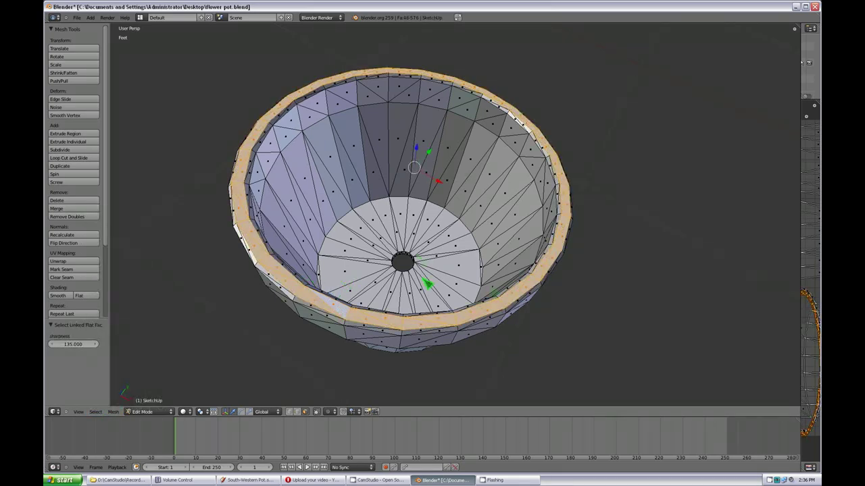
middle_drag(428, 285, 458, 282)
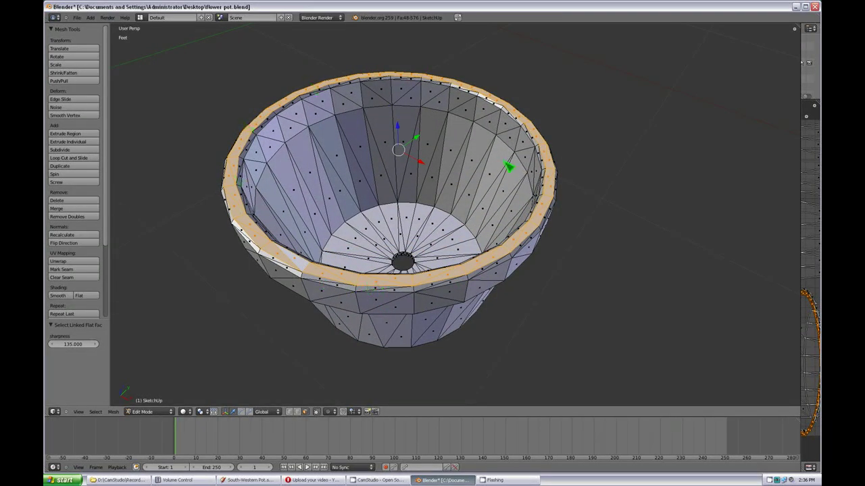
middle_drag(230, 176, 239, 247)
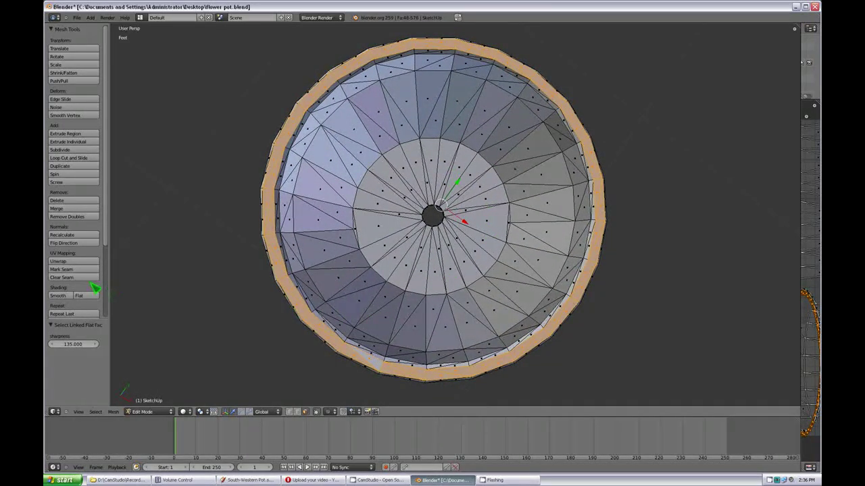
Step: Try marking all edges of the selected rim-top faces as seams, and clear those seams again
click(74, 270)
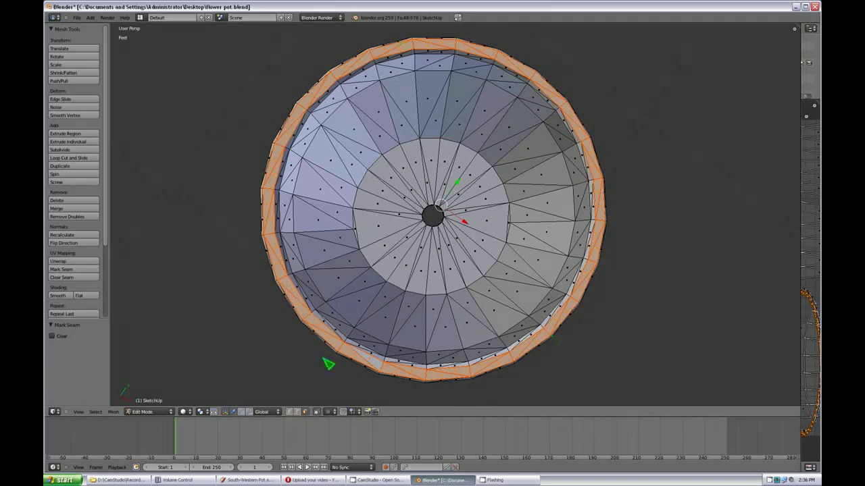
middle_drag(328, 362, 481, 294)
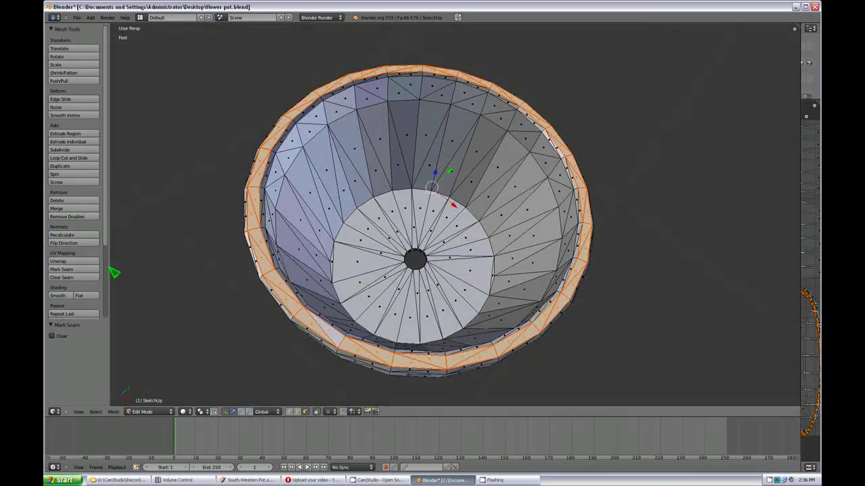
click(76, 279)
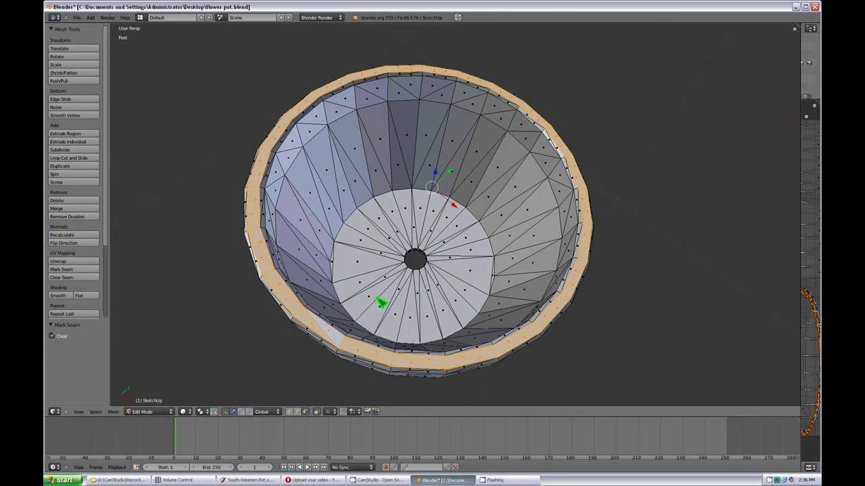
Step: Reduce the rim-top selection to its boundary edges with Region to Loop, mark them as seams and deselect everything
middle_drag(380, 304, 340, 295)
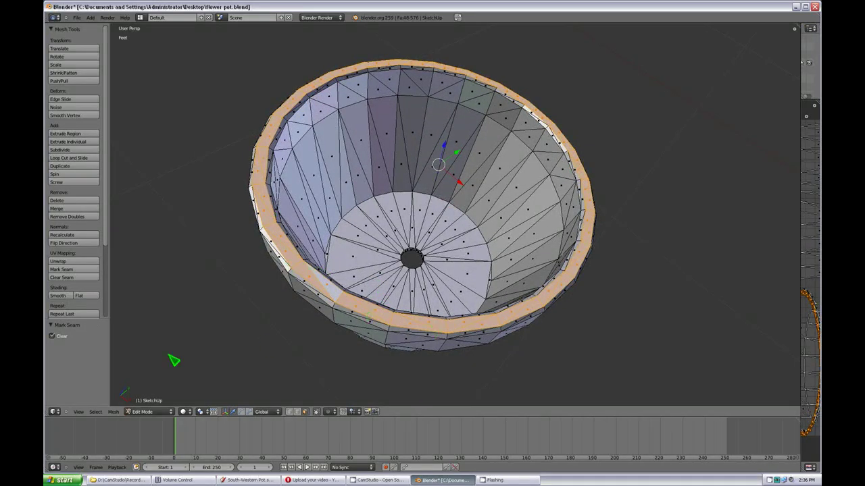
click(100, 412)
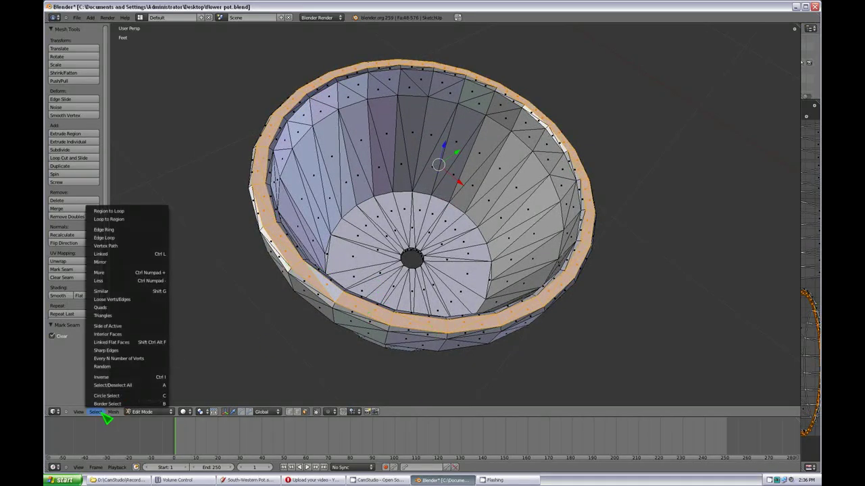
click(131, 212)
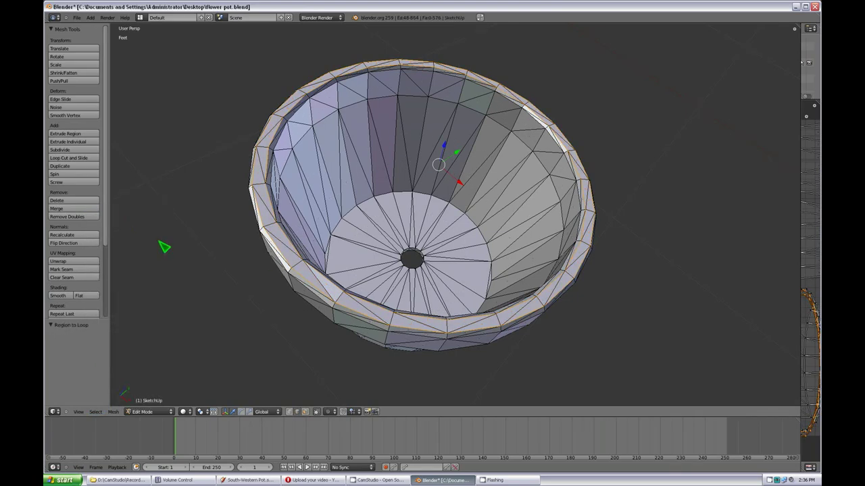
click(73, 274)
key(a)
scroll(352, 277, up, 2)
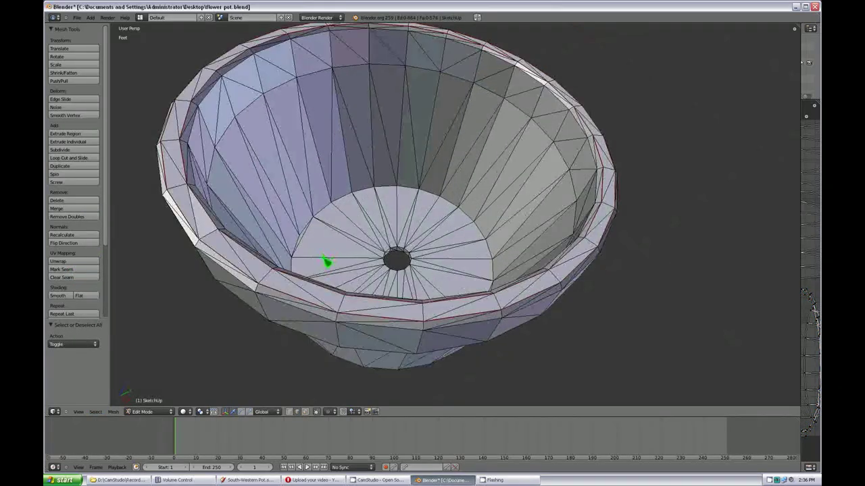
middle_drag(326, 262, 432, 238)
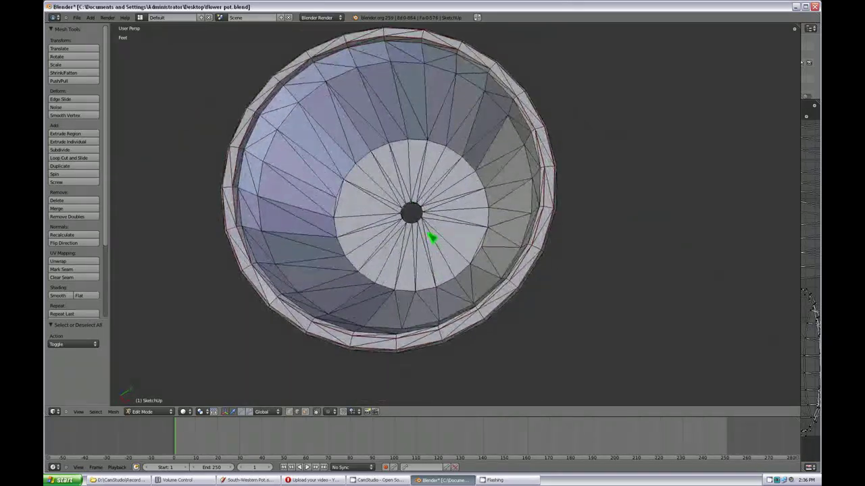
scroll(432, 238, down, 2)
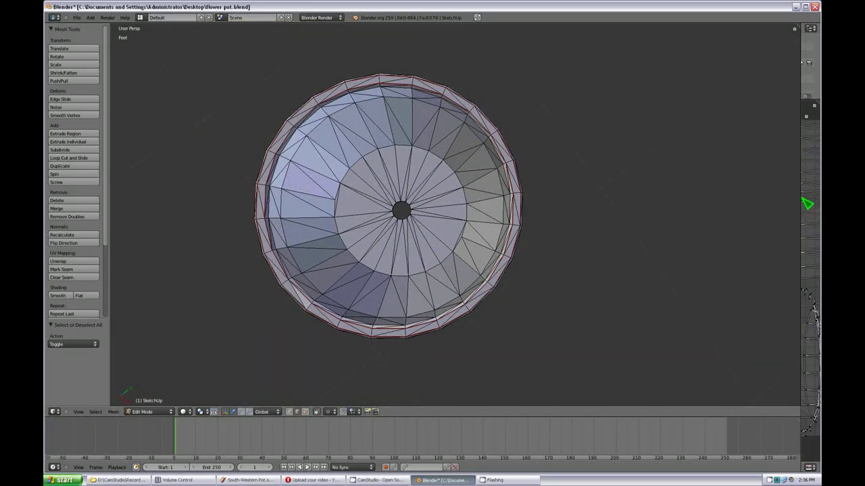
Step: Enlarge the UV editor area, unwrap the entire pot mesh with the standard Unwrap and deselect it
drag(807, 204, 453, 188)
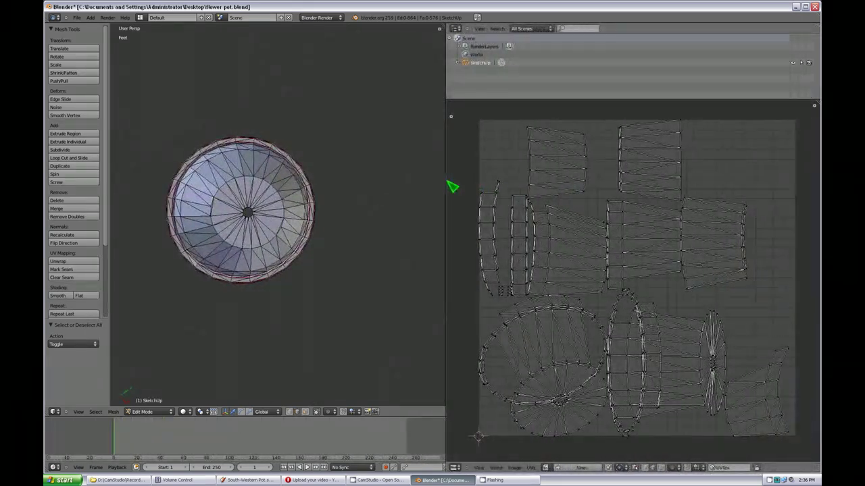
key(a)
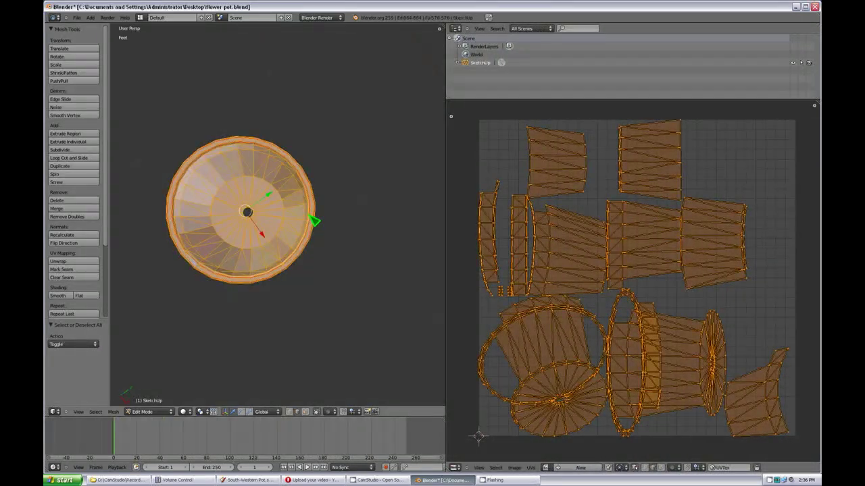
click(74, 260)
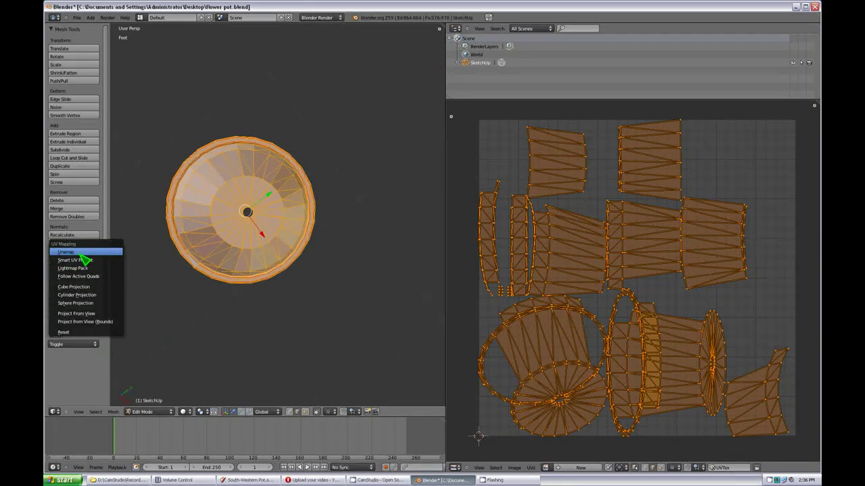
click(79, 254)
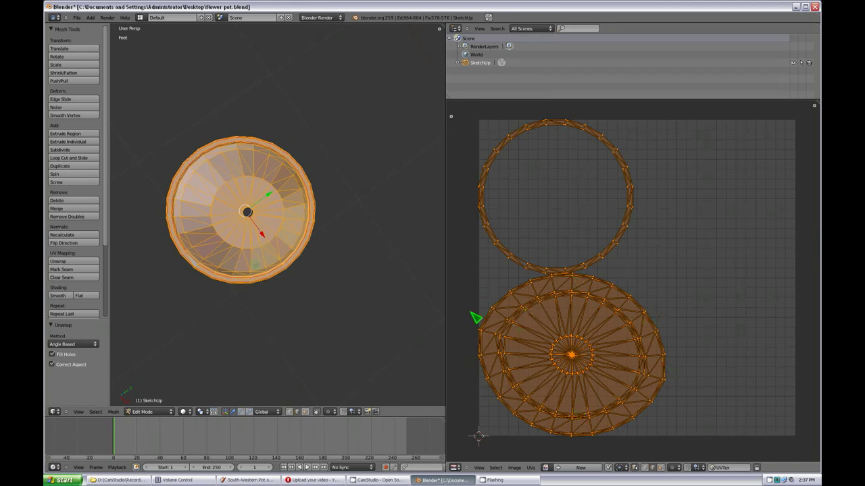
middle_drag(280, 112, 315, 263)
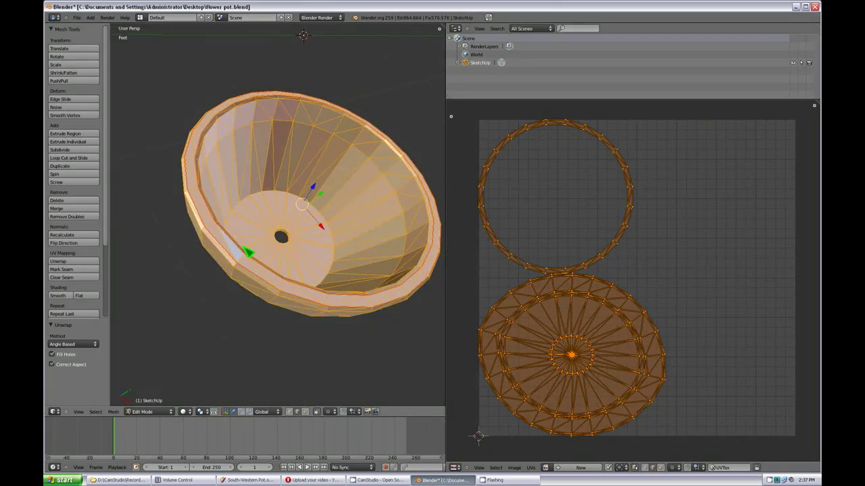
key(a)
middle_drag(363, 280, 299, 308)
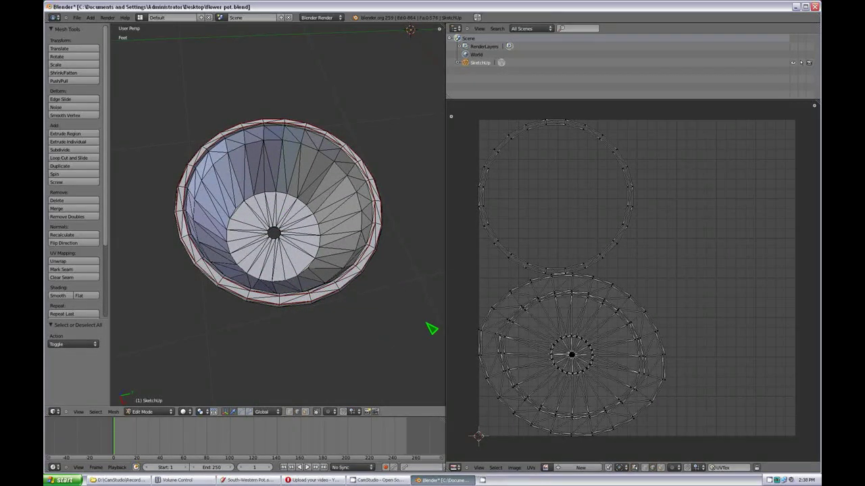
Step: Widen the 3D view, clear the seams from the whole pot mesh and deselect it
drag(448, 300, 728, 295)
middle_drag(600, 305, 459, 261)
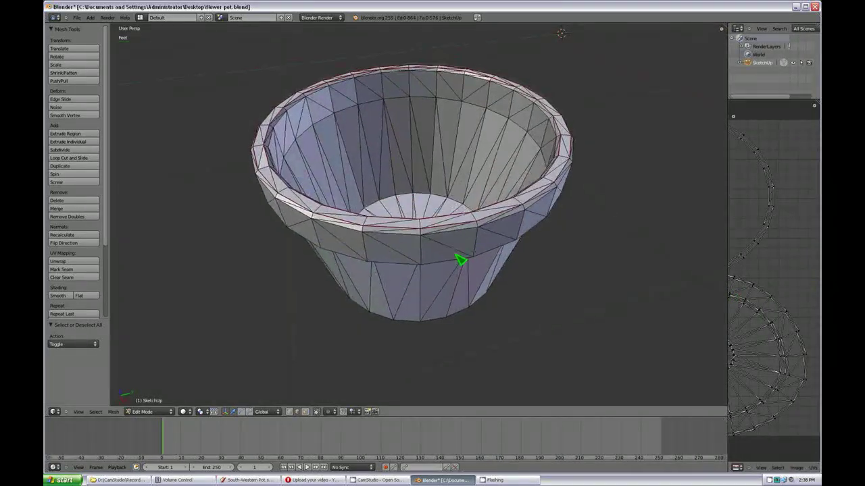
scroll(459, 264, up, 2)
key(a)
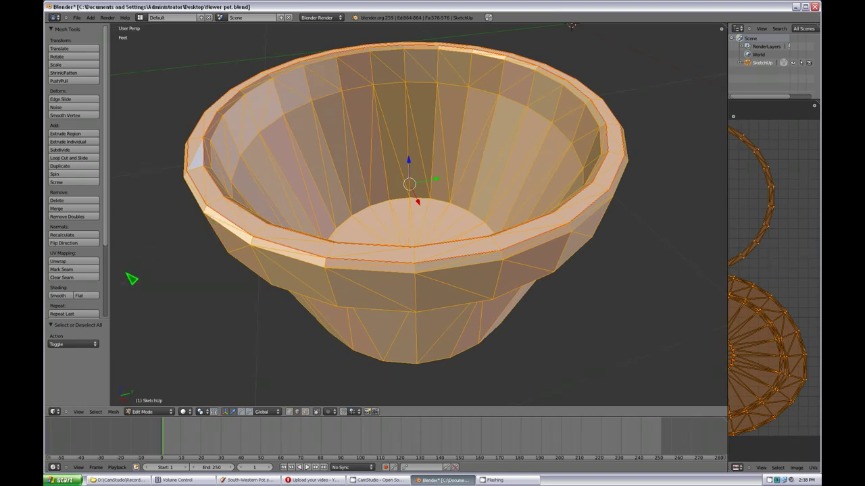
click(78, 278)
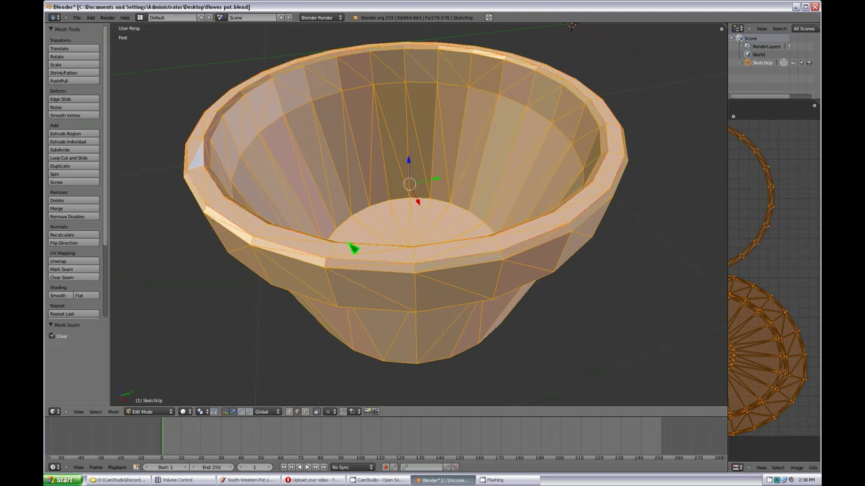
key(a)
Step: Select the rim's outer side band in face mode, starting from one face, using Linked Flat Faces with a sharpness of 150
middle_drag(332, 282, 347, 272)
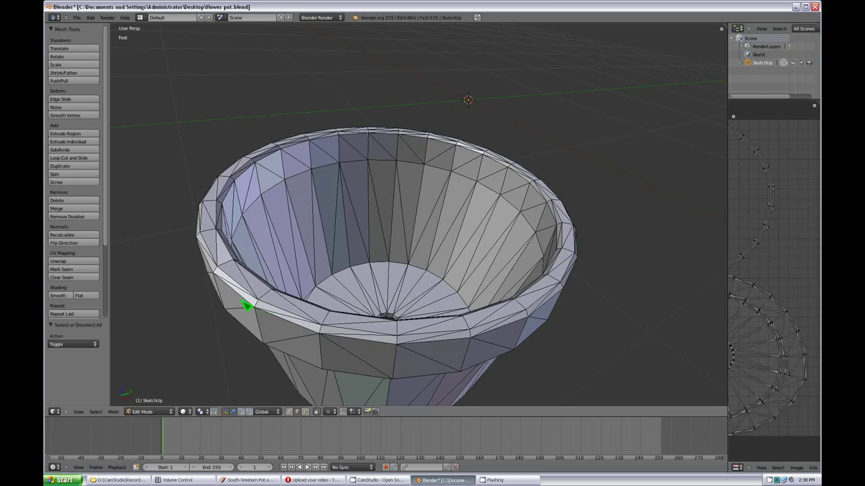
middle_drag(264, 304, 266, 342)
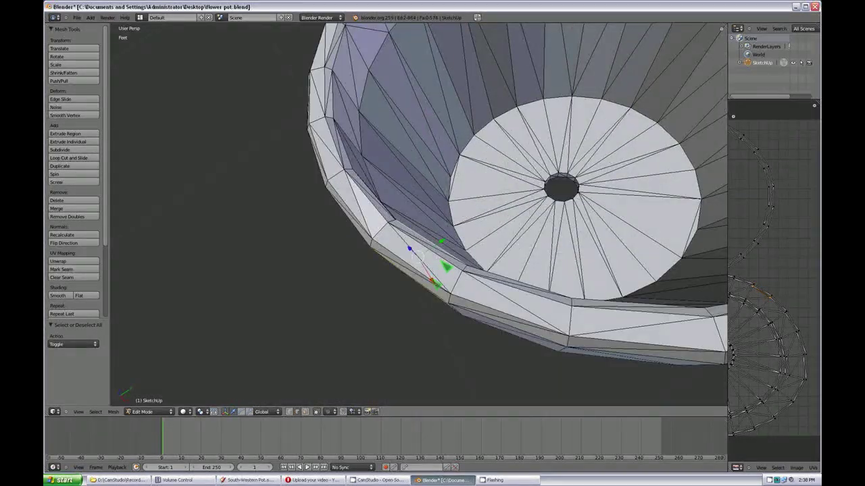
middle_drag(471, 317, 494, 241)
click(306, 413)
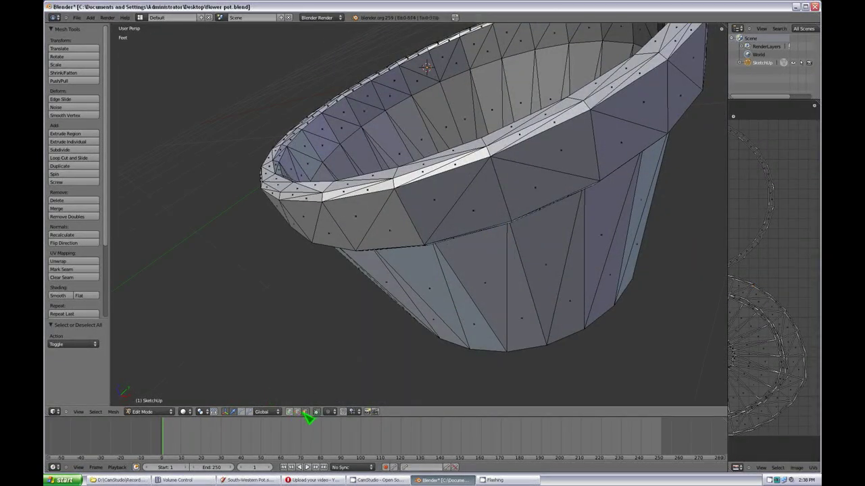
right_click(427, 210)
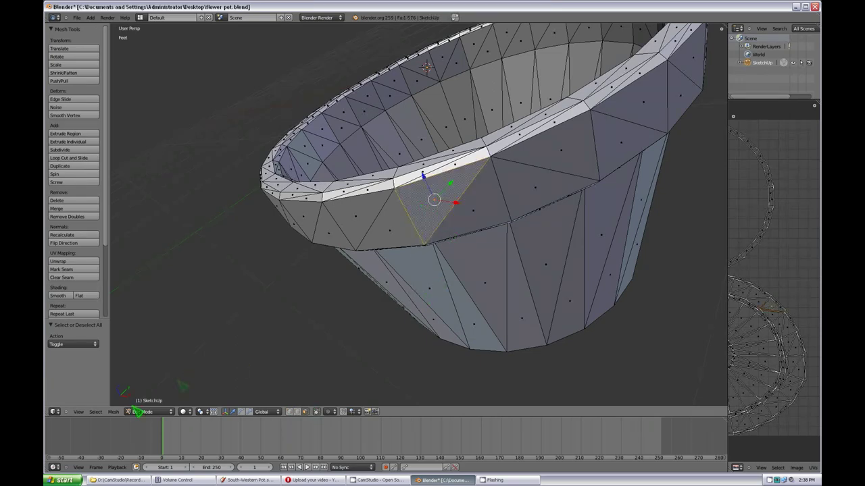
click(114, 413)
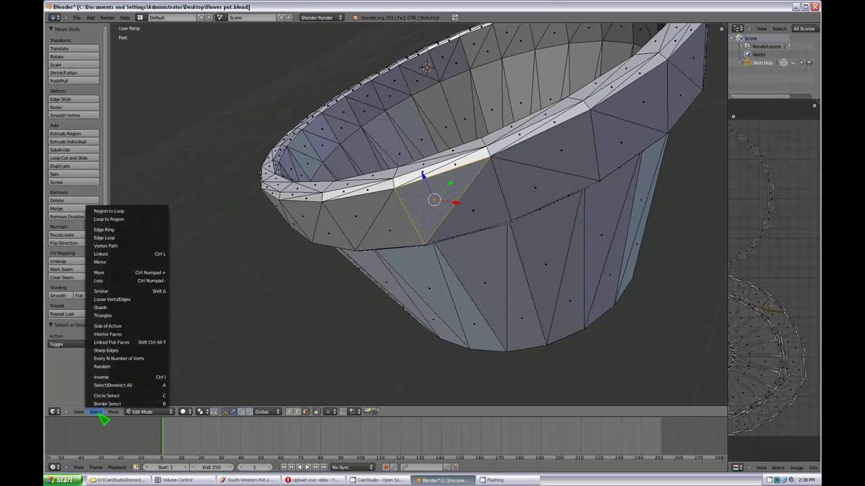
click(142, 347)
middle_drag(472, 157, 419, 200)
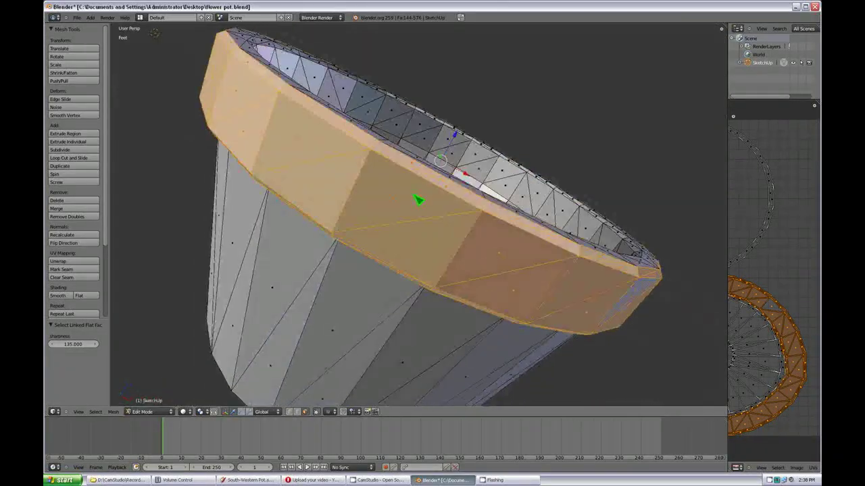
click(75, 344)
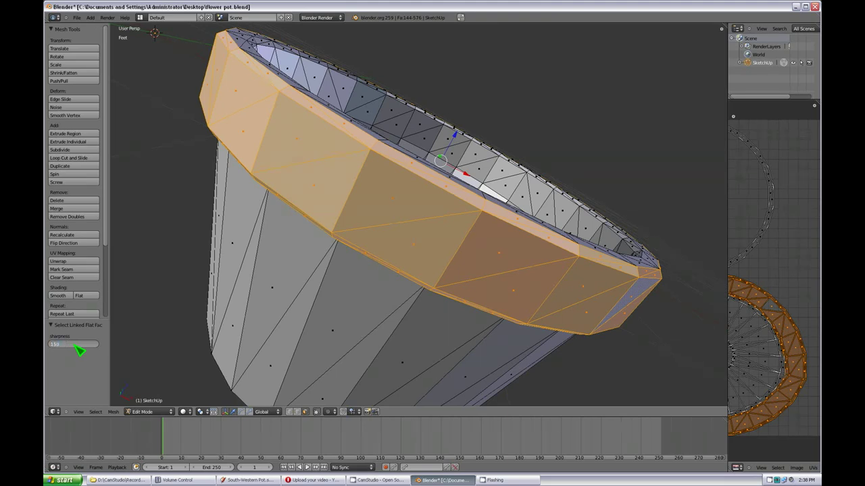
key(Return)
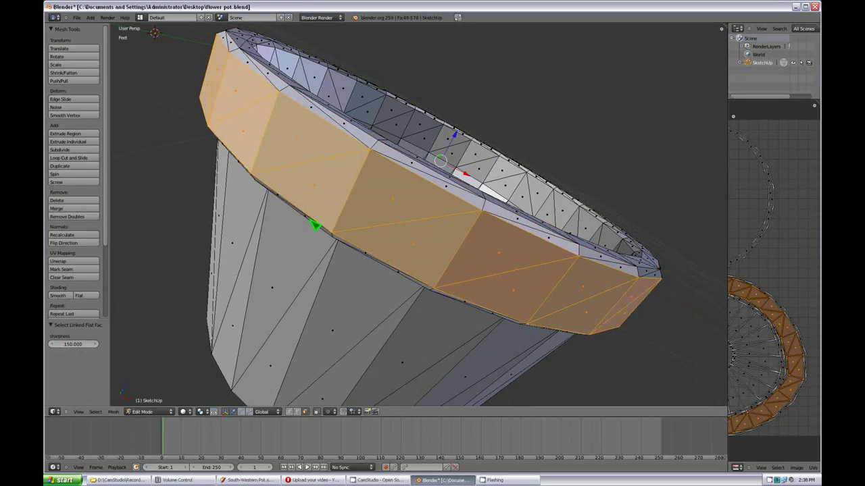
Step: Reduce the rim's outer band selection to its boundary edges with Region to Loop, mark them as seams and deselect everything
middle_drag(315, 225, 343, 256)
middle_drag(595, 271, 601, 202)
middle_drag(439, 222, 471, 263)
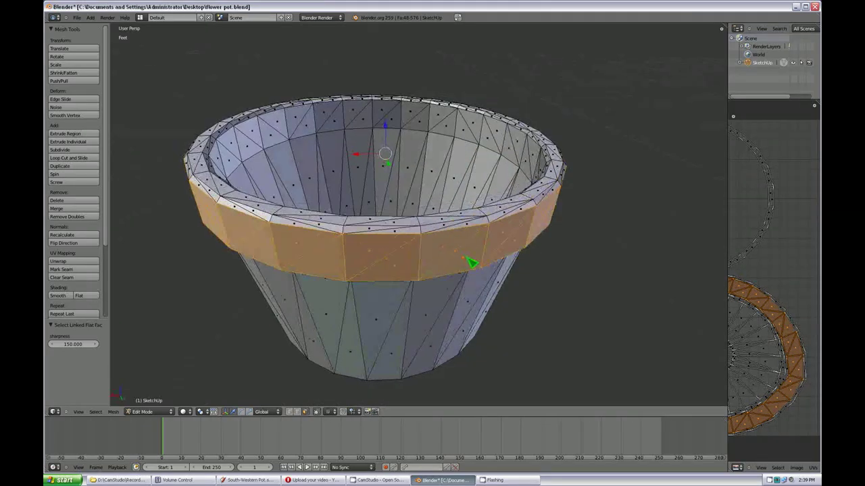
click(95, 412)
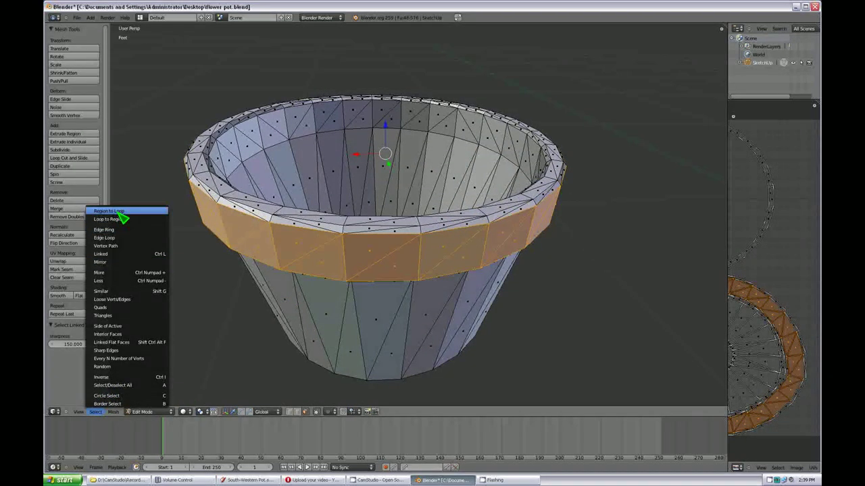
click(120, 213)
click(73, 269)
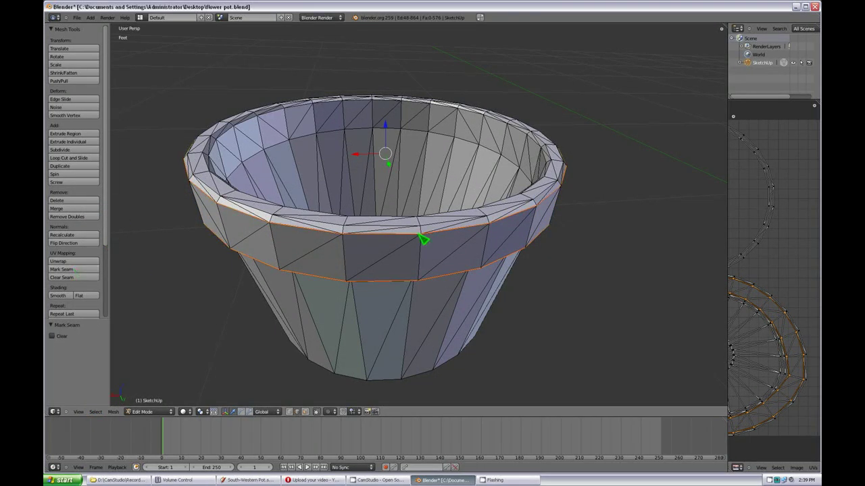
key(a)
Step: Select the pot's inner wall in face mode, starting from one face, using Linked Flat Faces with a sharpness of 150
middle_drag(439, 299, 343, 287)
scroll(388, 265, up, 3)
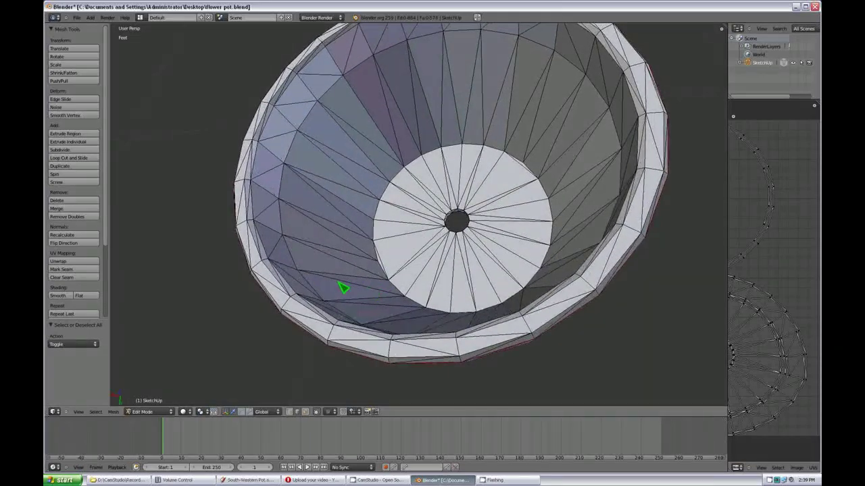
click(306, 412)
right_click(274, 223)
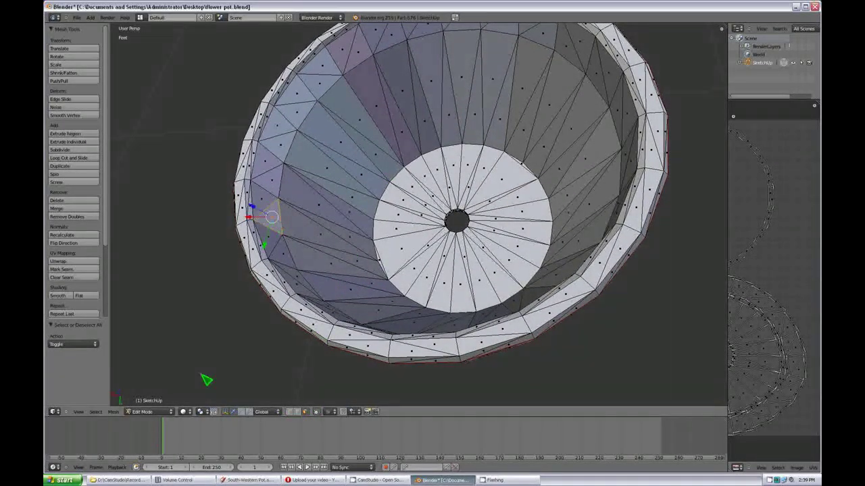
click(101, 412)
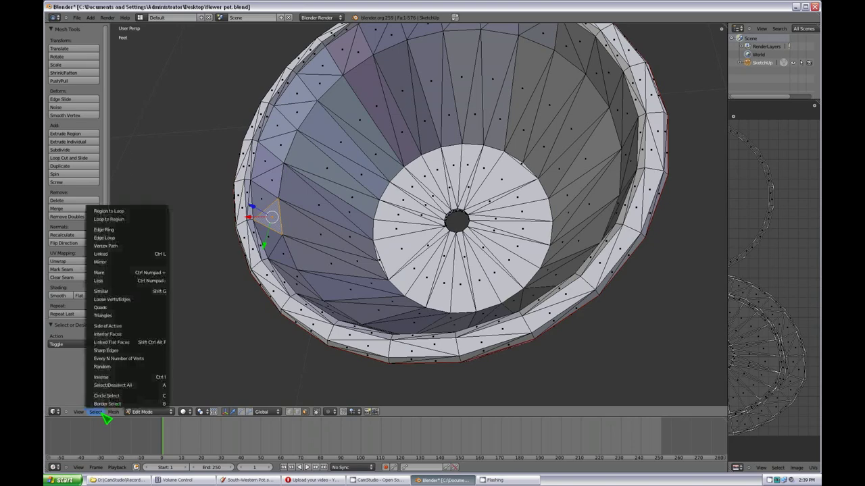
click(128, 343)
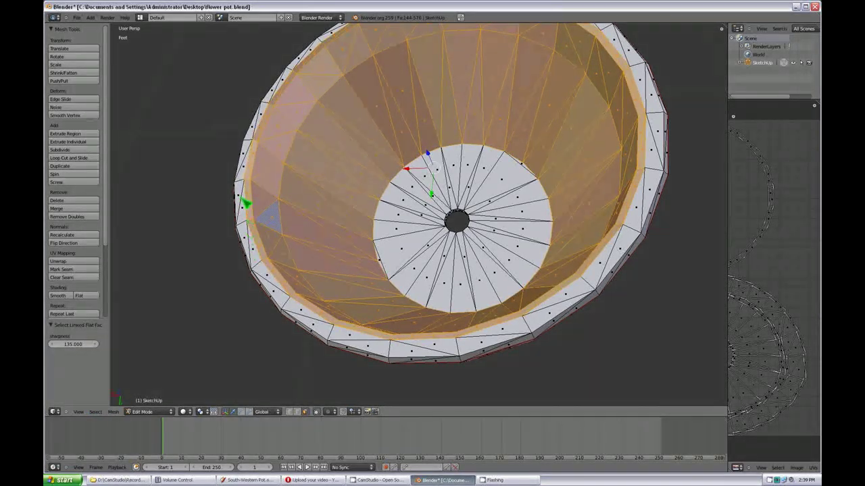
click(78, 345)
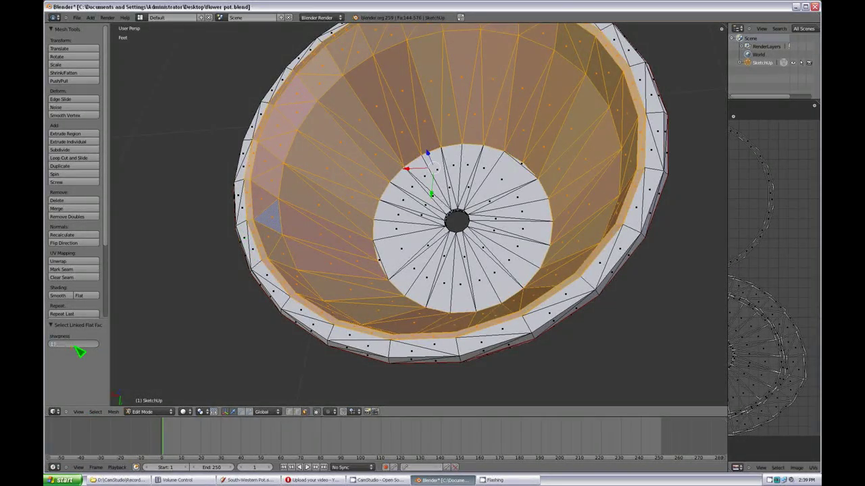
text(150)
key(Return)
Step: Reduce the inner wall selection to its boundary edges with Region to Loop, mark them as seams and deselect everything
middle_drag(328, 279, 396, 241)
scroll(403, 291, down, 3)
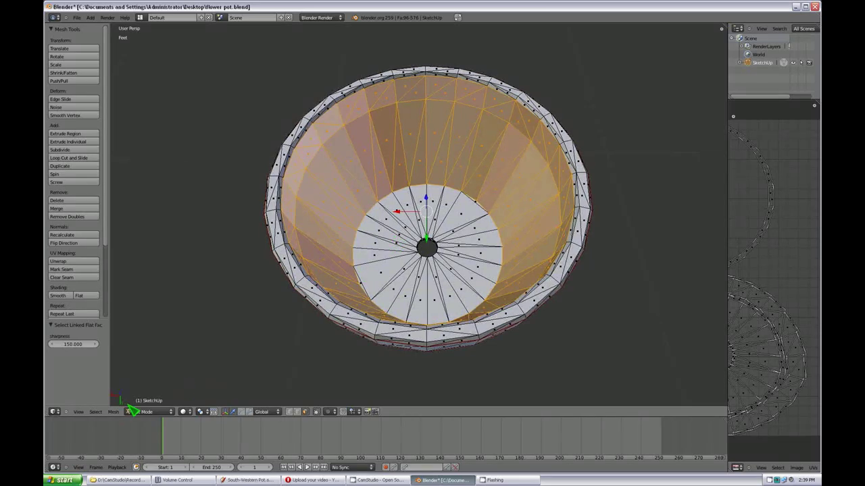
click(96, 412)
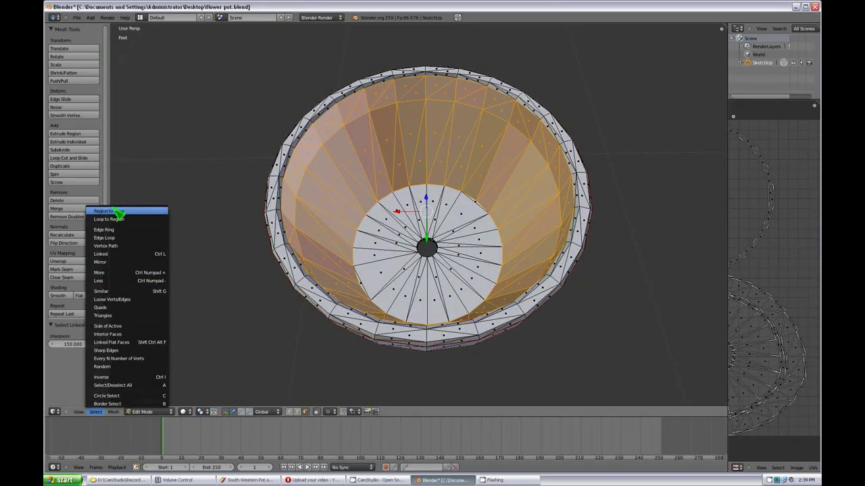
click(120, 214)
click(73, 271)
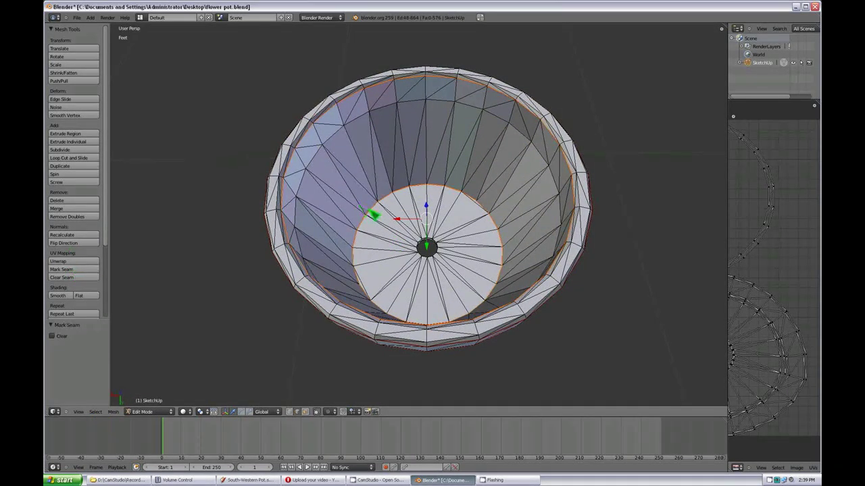
key(a)
Step: Check the marked seams, enlarge the UV editor area and unwrap the whole pot mesh with the standard Unwrap
middle_drag(371, 212, 466, 265)
scroll(466, 265, up, 4)
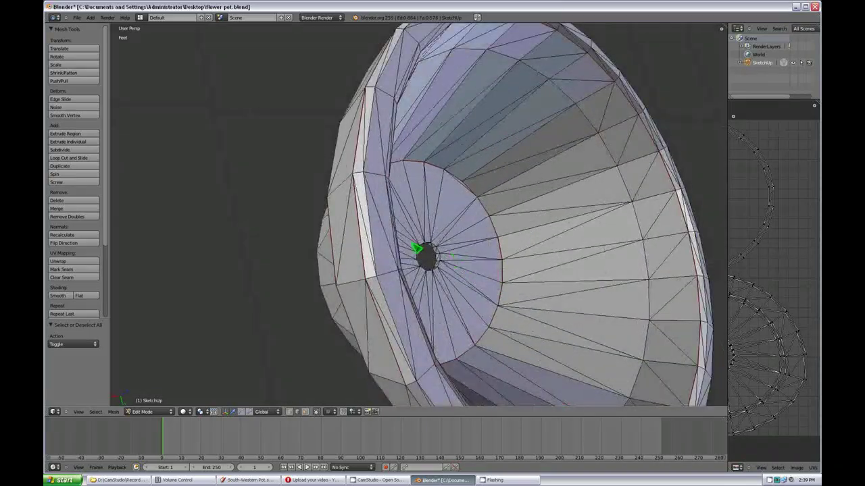
middle_drag(417, 247, 298, 229)
scroll(203, 185, down, 3)
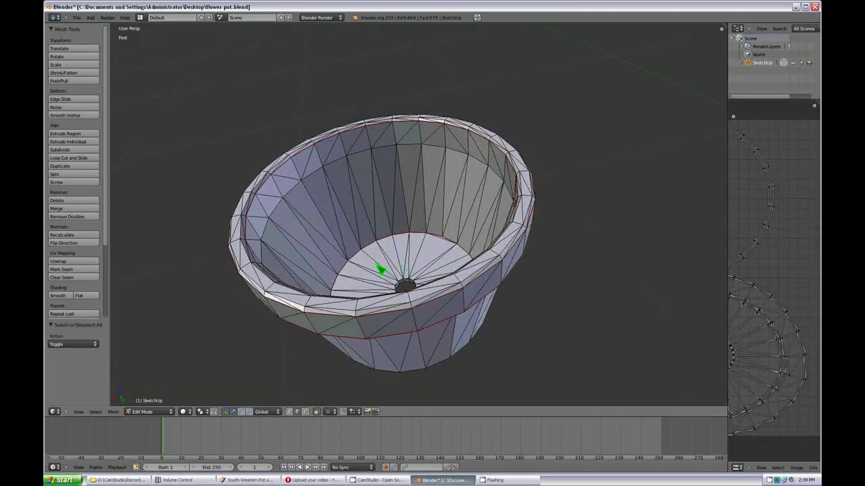
middle_drag(379, 269, 363, 148)
middle_drag(444, 180, 438, 316)
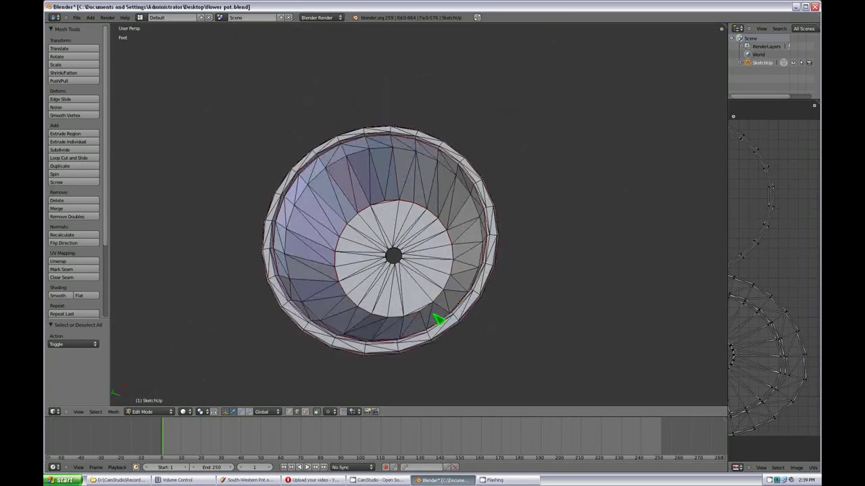
drag(730, 210, 439, 206)
key(a)
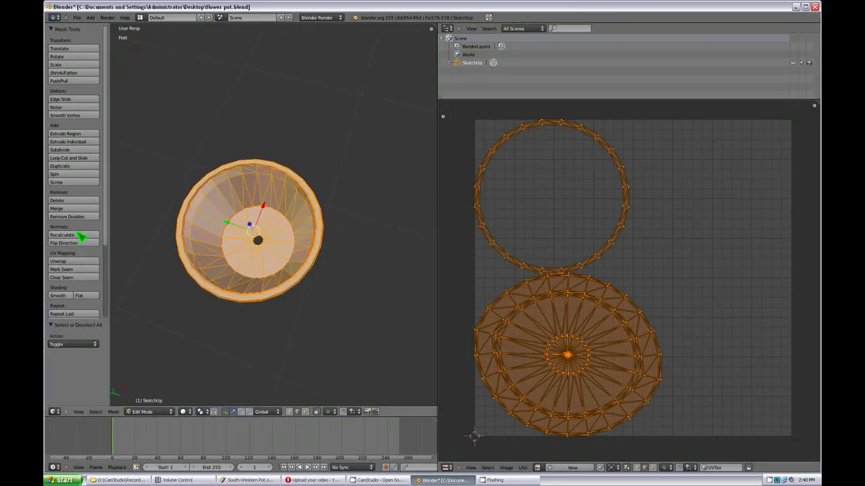
click(72, 261)
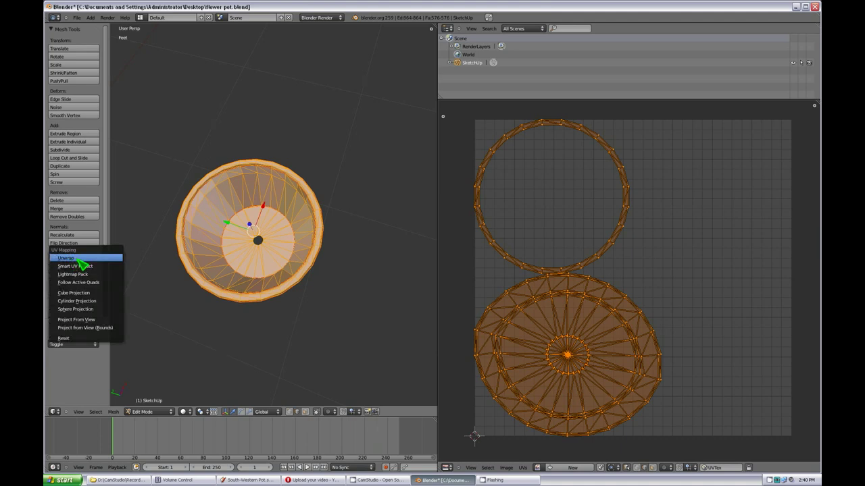
click(77, 260)
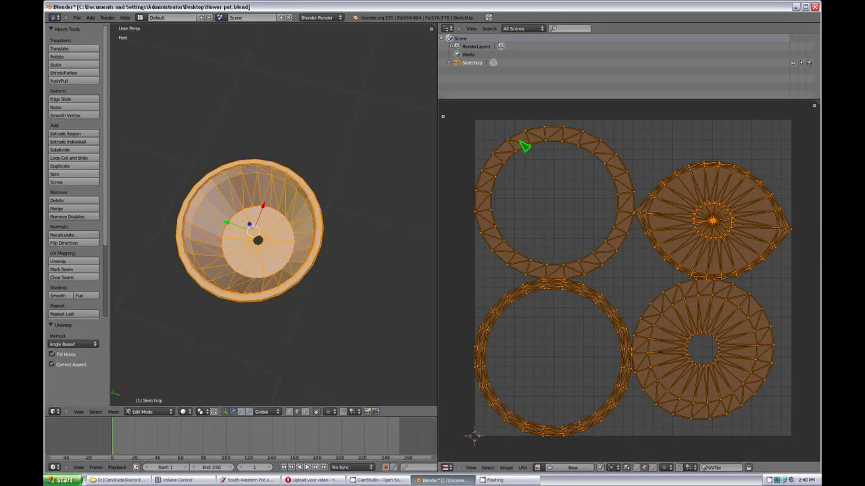
Step: Deselect the mesh and select several adjacent faces of the rim's outer band to locate them in the UV layout
middle_drag(291, 293, 301, 193)
scroll(301, 203, up, 5)
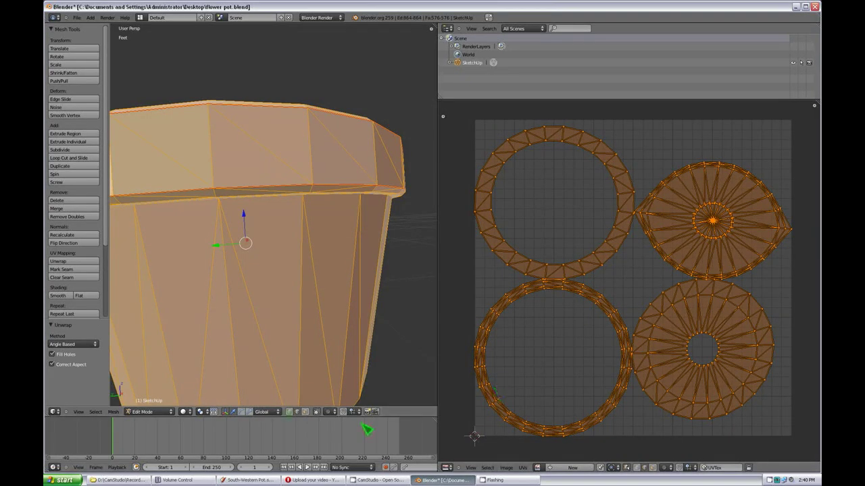
key(a)
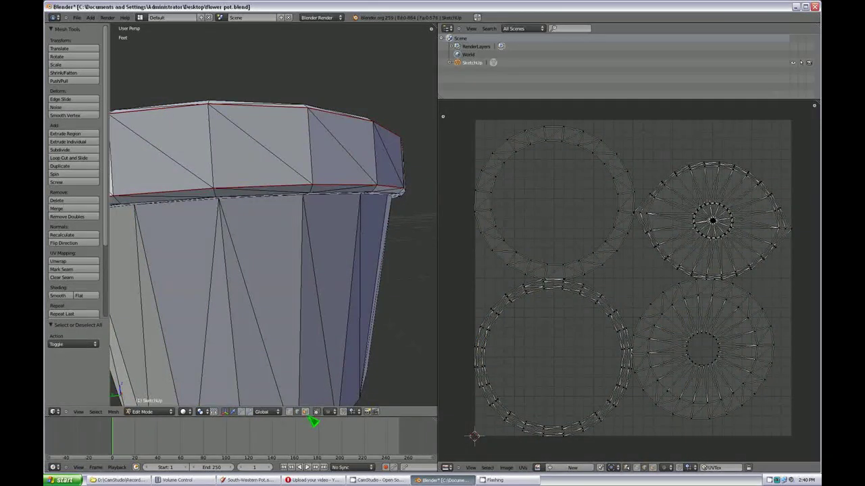
right_click(261, 163)
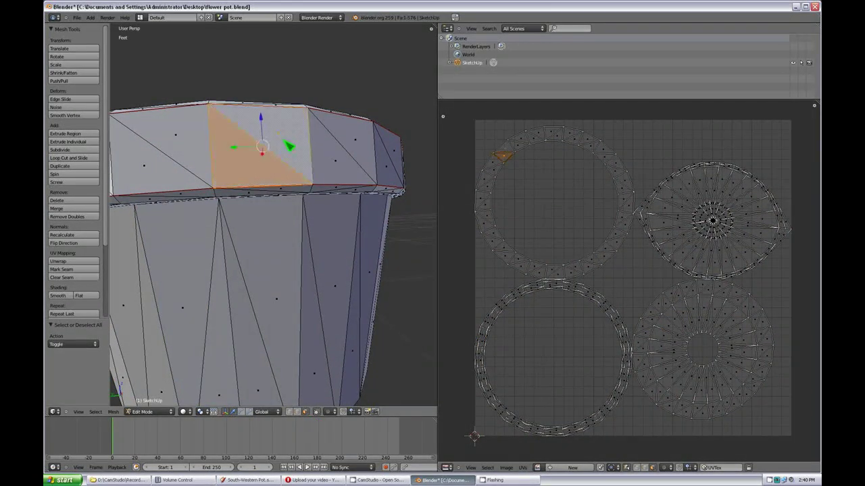
scroll(297, 145, down, 4)
shift+right_click(265, 209)
shift+right_click(277, 202)
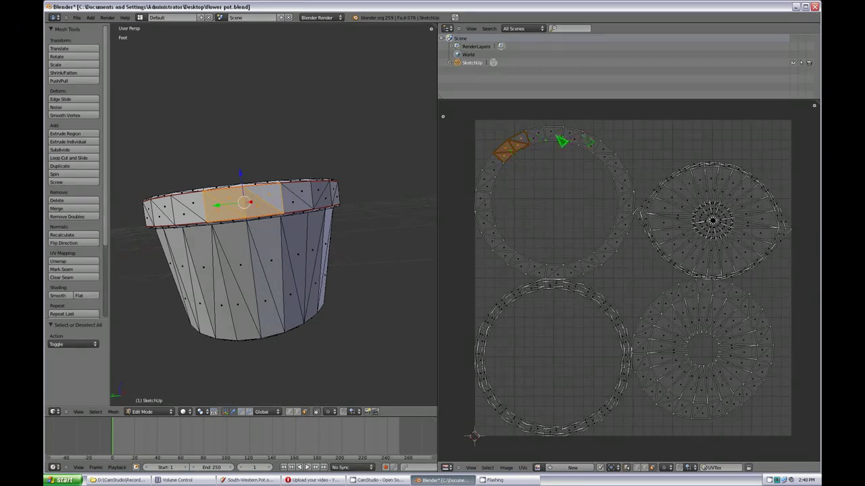
shift+right_click(301, 206)
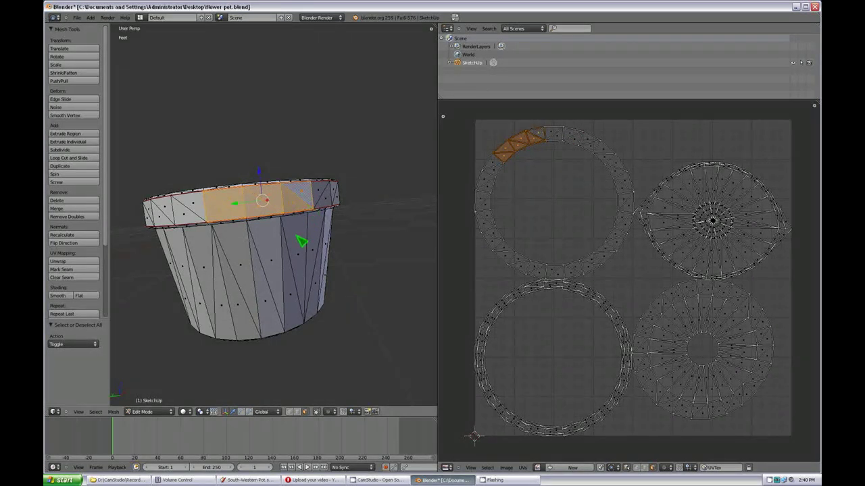
Step: Select several adjacent faces of the pot's inner wall to locate them in the UV layout
middle_drag(301, 241, 336, 282)
right_click(314, 249)
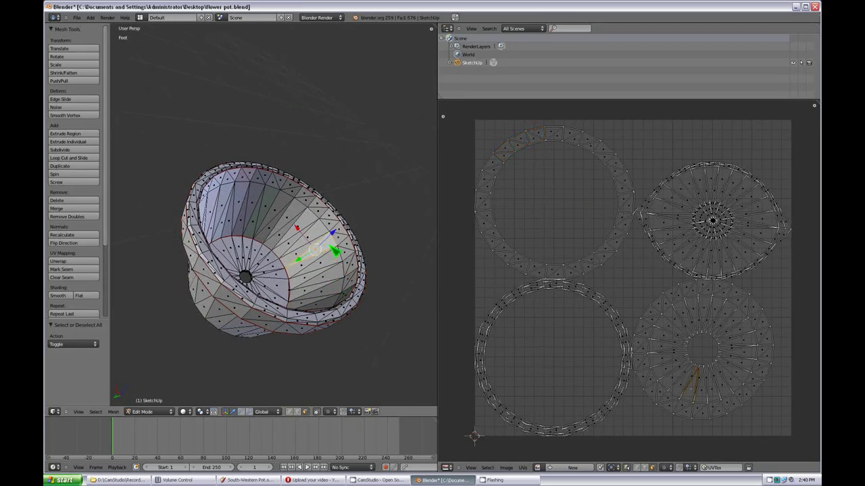
shift+right_click(292, 256)
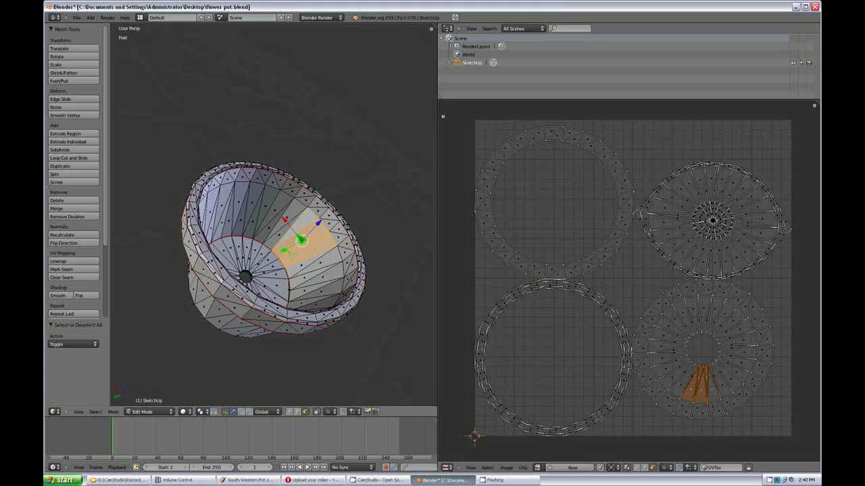
shift+right_click(295, 233)
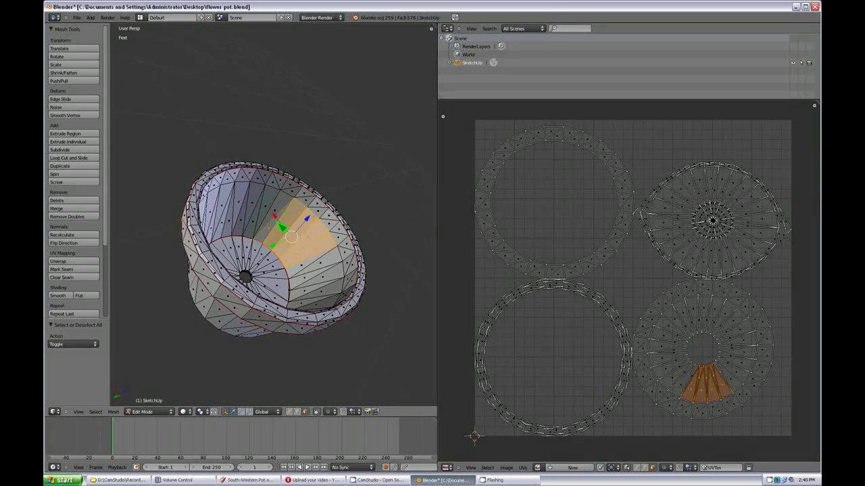
Step: Deselect the faces and examine the pot's rim, interior and outer wall for areas still needing seams
middle_drag(190, 307, 170, 283)
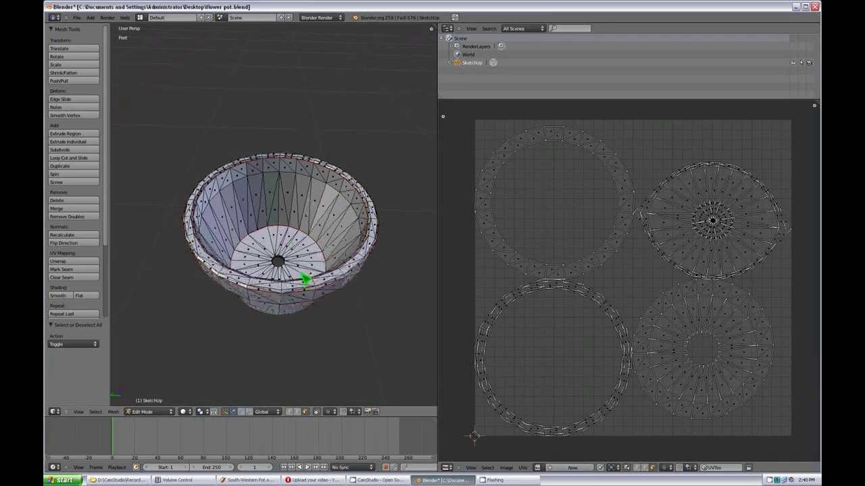
middle_drag(305, 279, 281, 327)
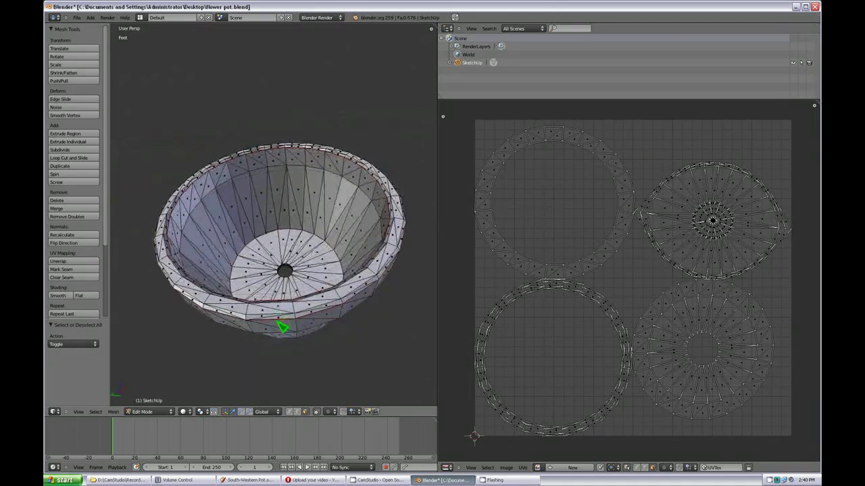
middle_drag(289, 292, 290, 350)
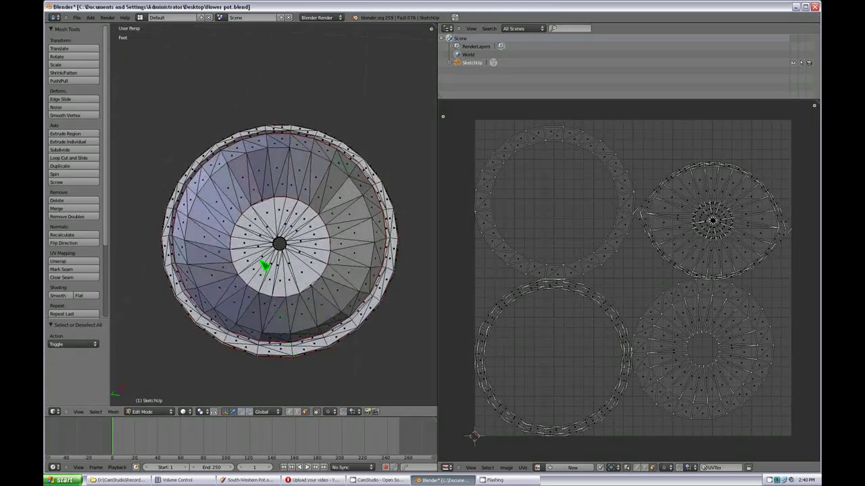
middle_drag(264, 264, 302, 255)
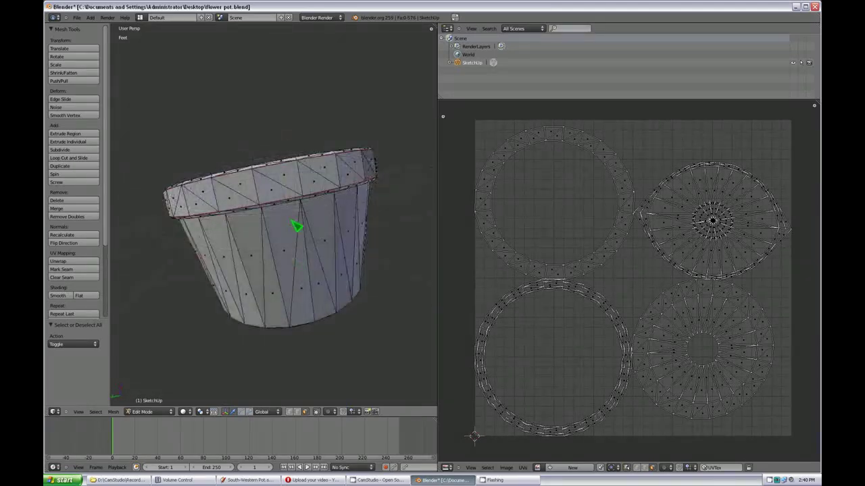
middle_drag(296, 226, 292, 169)
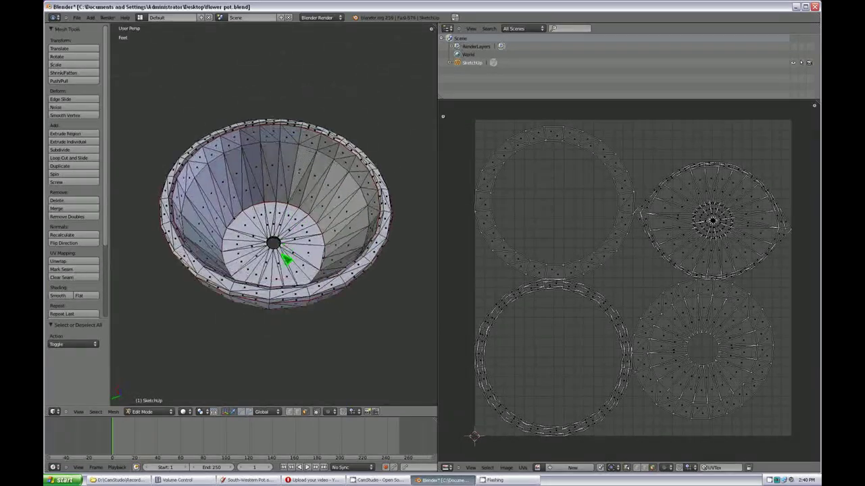
middle_drag(308, 221, 309, 233)
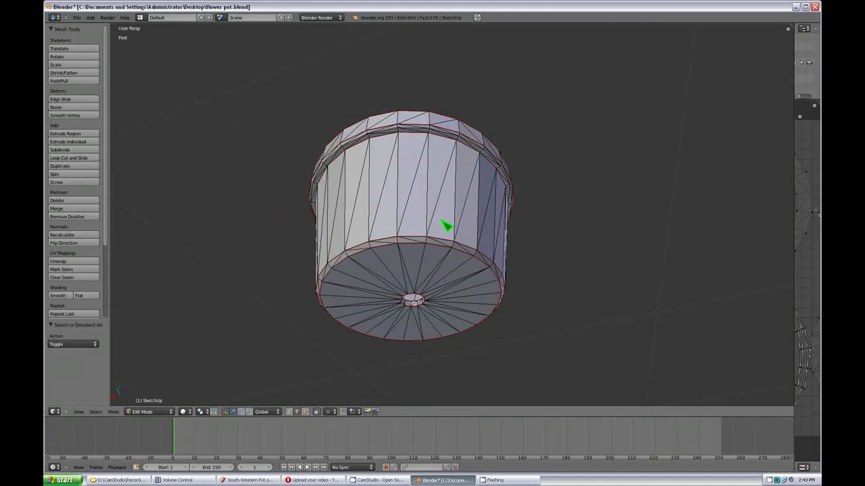
Step: Enlarge the UV editor area again and unwrap the whole pot mesh using the Conformal method
middle_drag(446, 227, 376, 236)
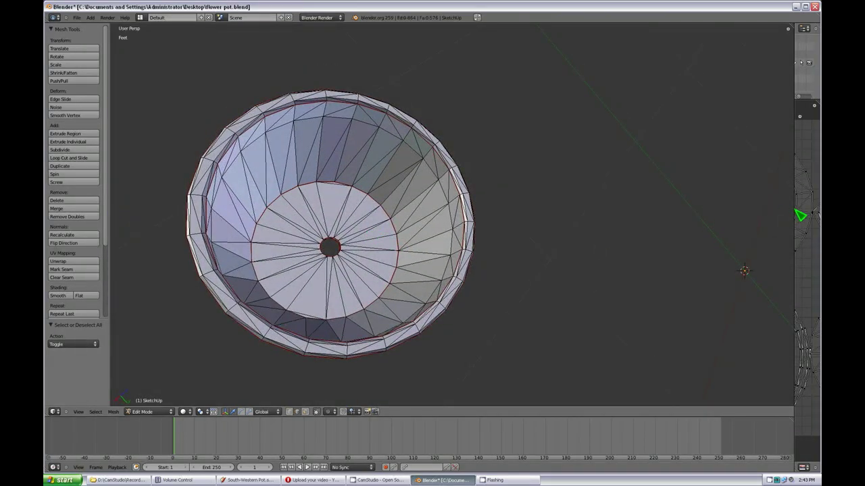
drag(800, 214, 419, 191)
middle_drag(226, 228, 276, 229)
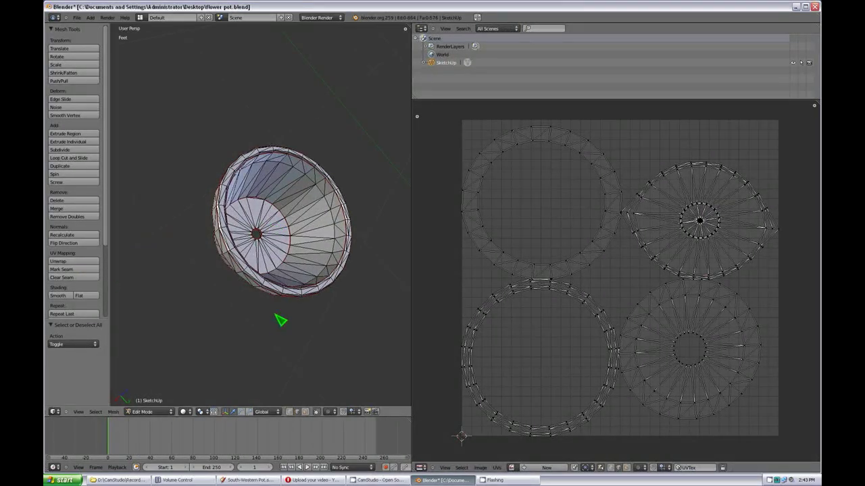
key(a)
click(79, 263)
click(81, 268)
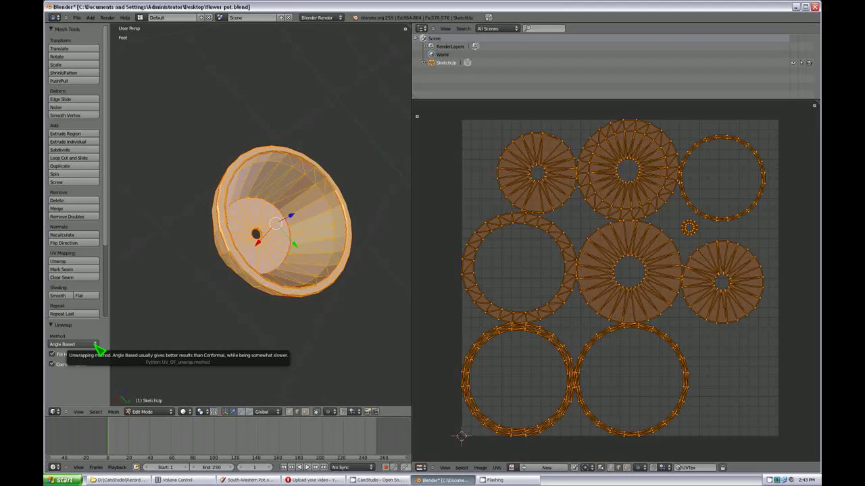
click(95, 345)
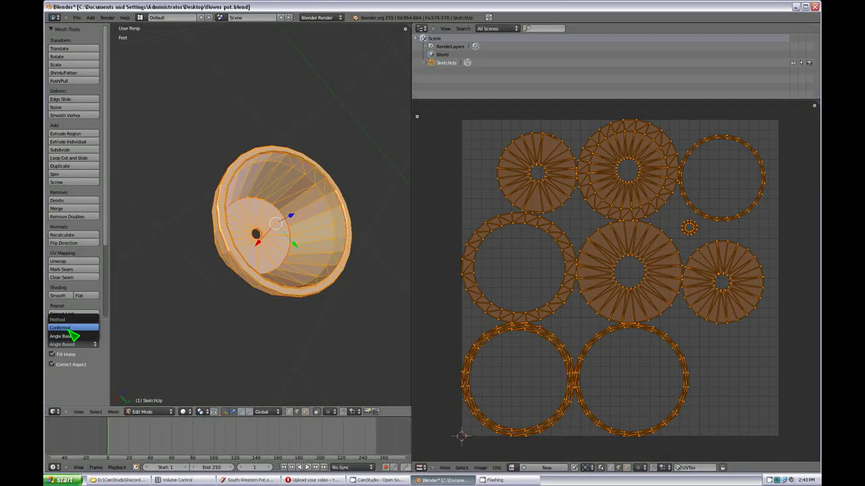
click(69, 328)
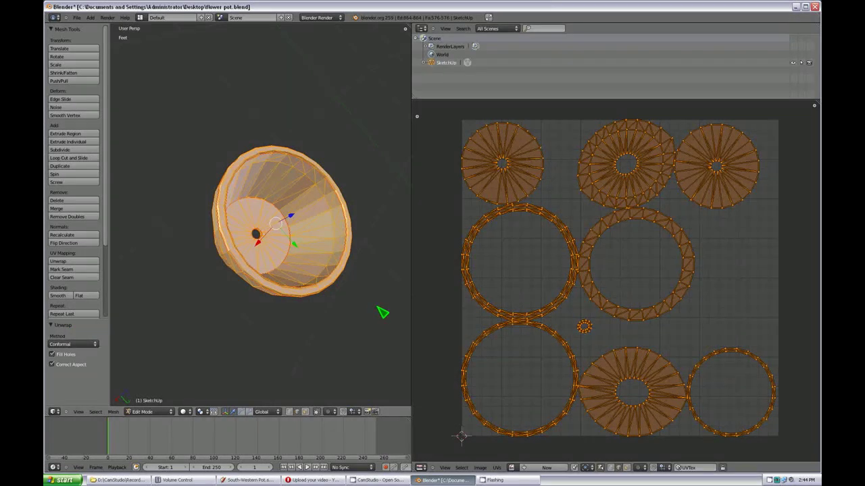
Step: Examine the pot's rim, interior and outer wall to compare their sizes with the UV islands
middle_drag(335, 314, 300, 266)
scroll(292, 280, up, 2)
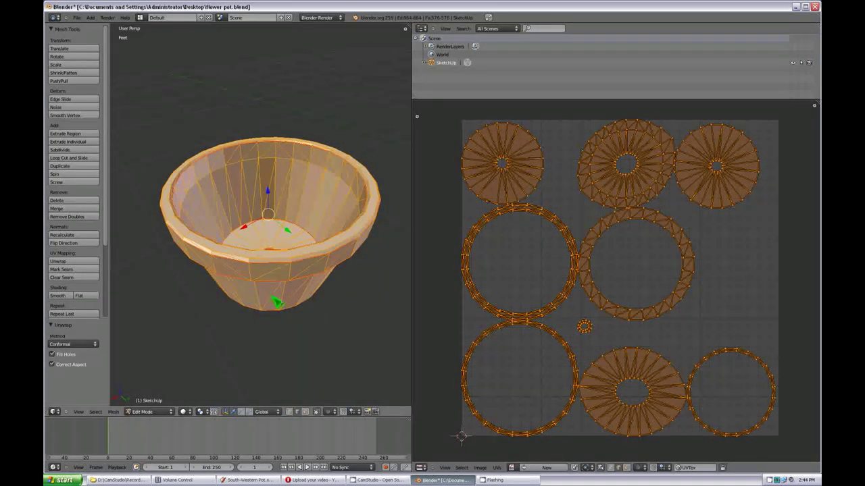
middle_drag(274, 300, 270, 282)
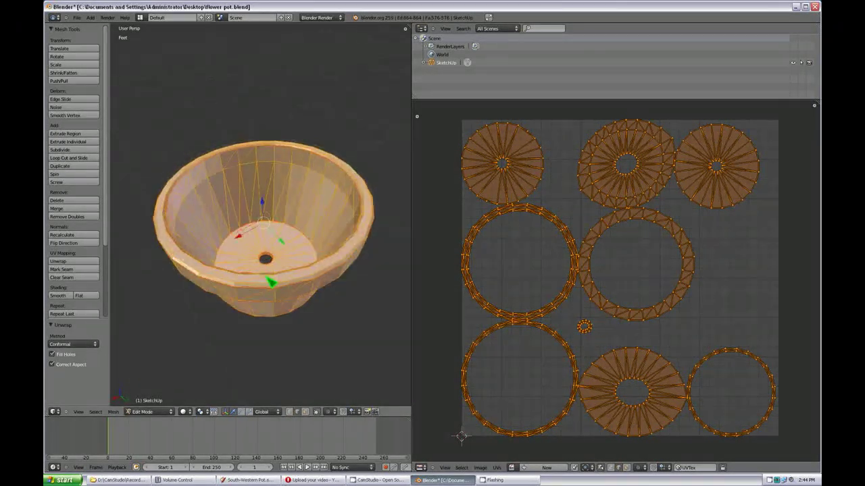
scroll(271, 283, down, 2)
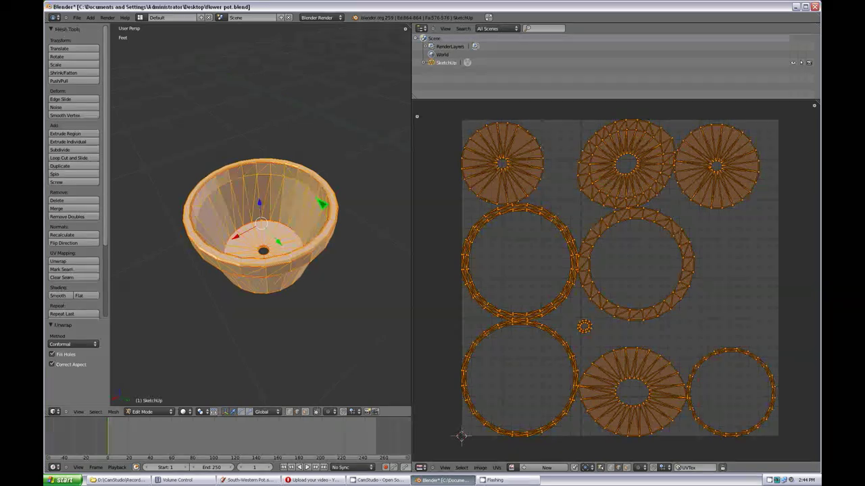
mouse_move(280, 202)
middle_down()
mouse_move(283, 257)
mouse_move(280, 206)
middle_up()
scroll(263, 230, up, 2)
scroll(268, 243, down, 2)
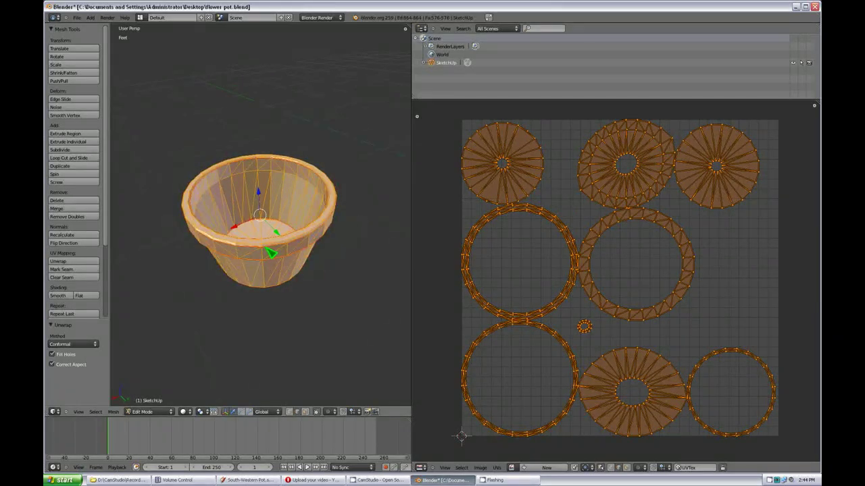
middle_drag(268, 244, 267, 256)
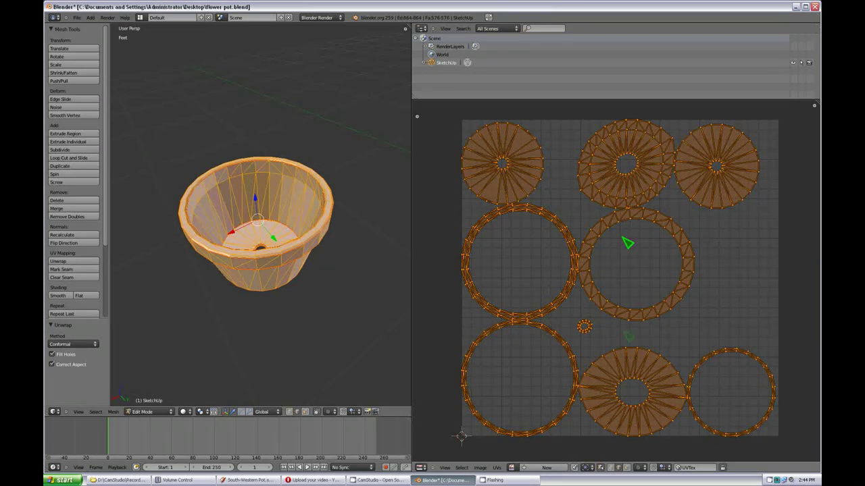
Step: Average the scale of all UV islands and pack them into the UV space
click(497, 468)
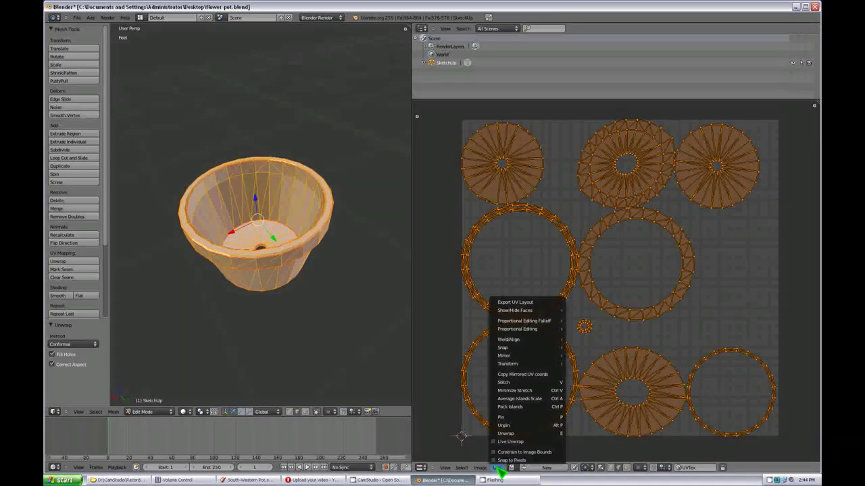
click(536, 399)
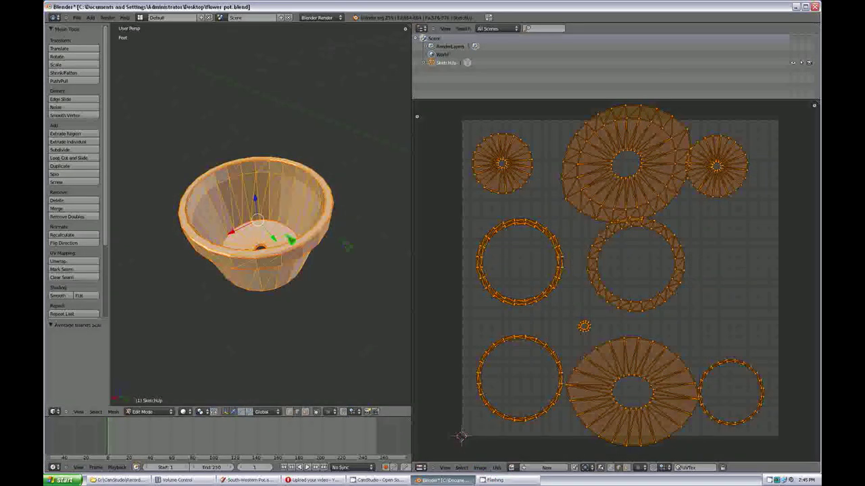
click(497, 468)
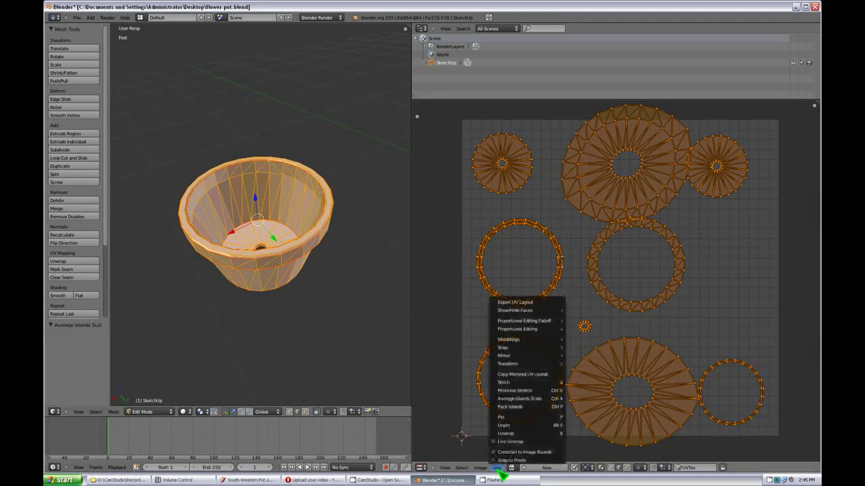
click(539, 408)
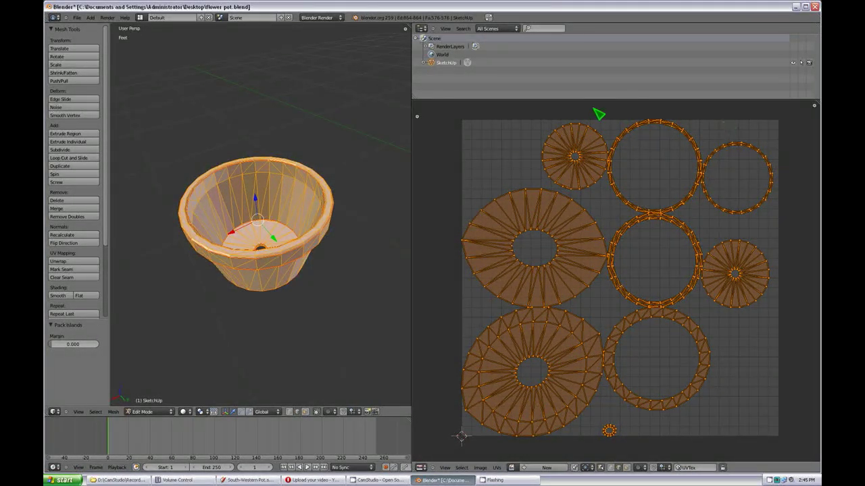
Step: Set the island packing margin to 0.1, try 0.01 for comparison, and return it to 0.1
click(77, 346)
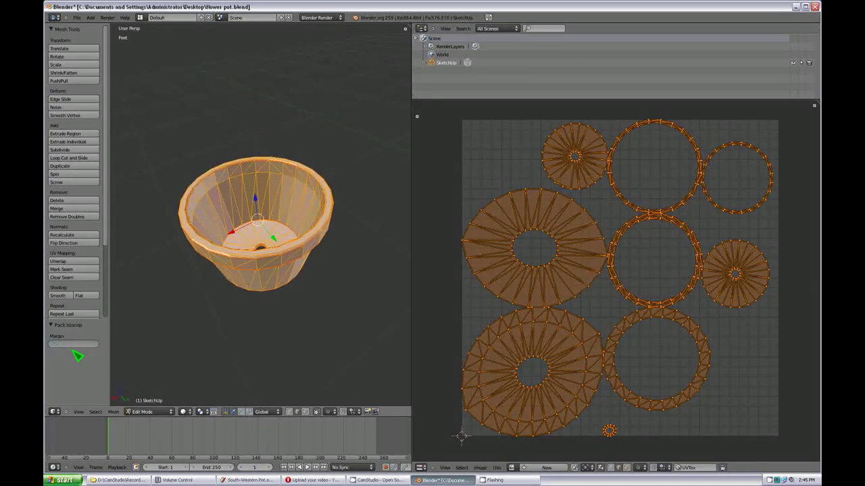
key(Return)
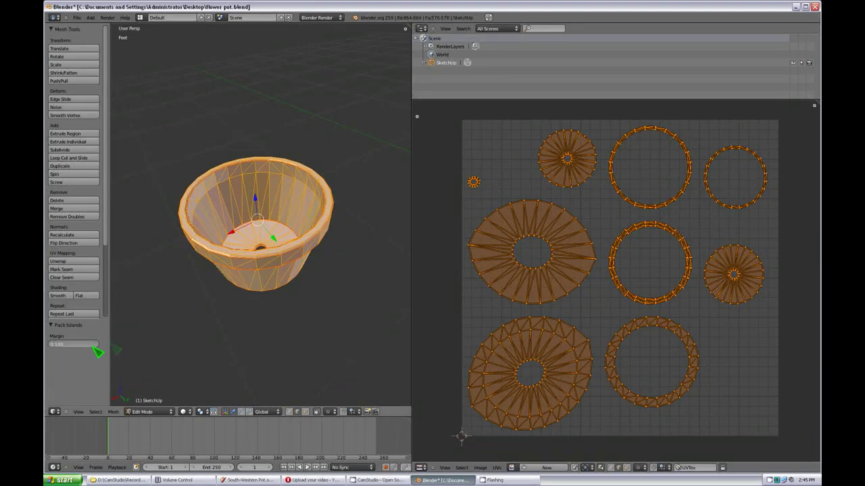
text(.01)
key(Return)
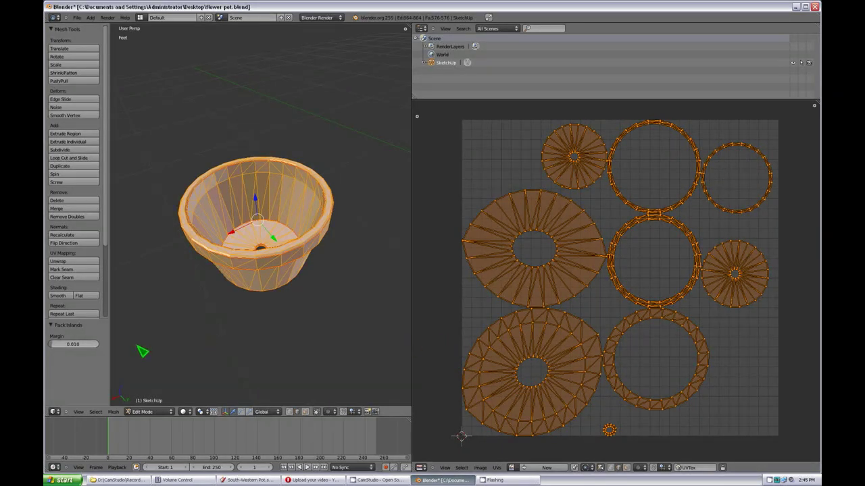
click(86, 346)
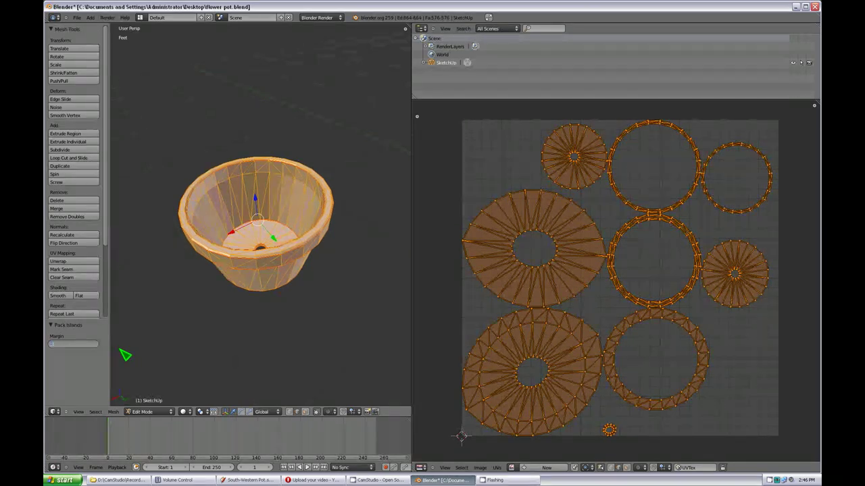
key(Return)
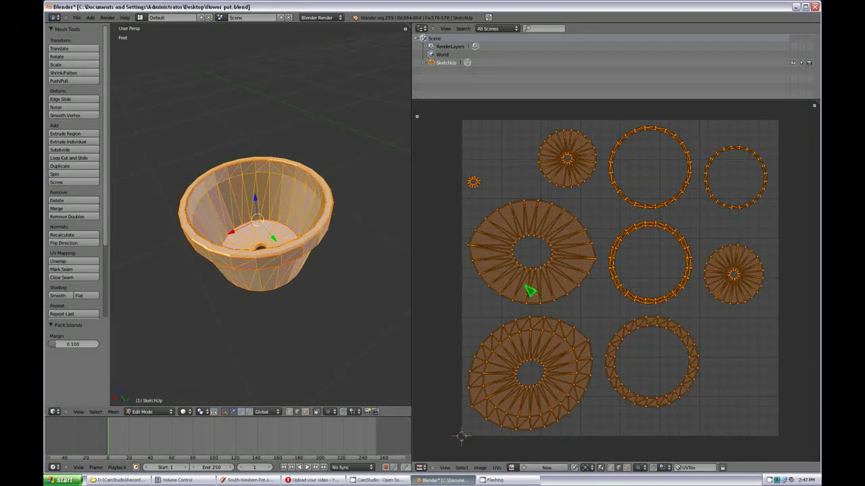
Step: Deselect the mesh and mark a seam on one edge running down the pot's outer wall from the rim to the base
middle_drag(315, 248, 303, 199)
scroll(283, 203, up, 2)
scroll(303, 198, up, 3)
middle_drag(311, 252, 245, 266)
scroll(246, 266, down, 2)
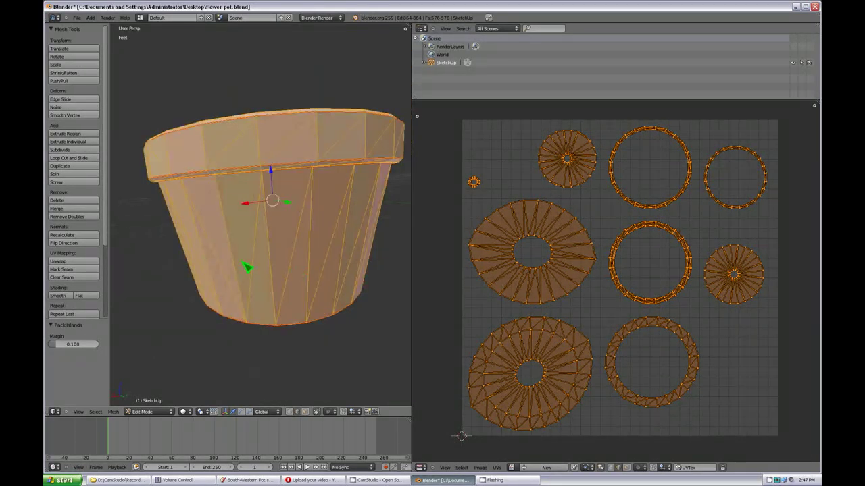
scroll(280, 223, down, 2)
middle_drag(280, 239, 303, 245)
scroll(297, 247, up, 4)
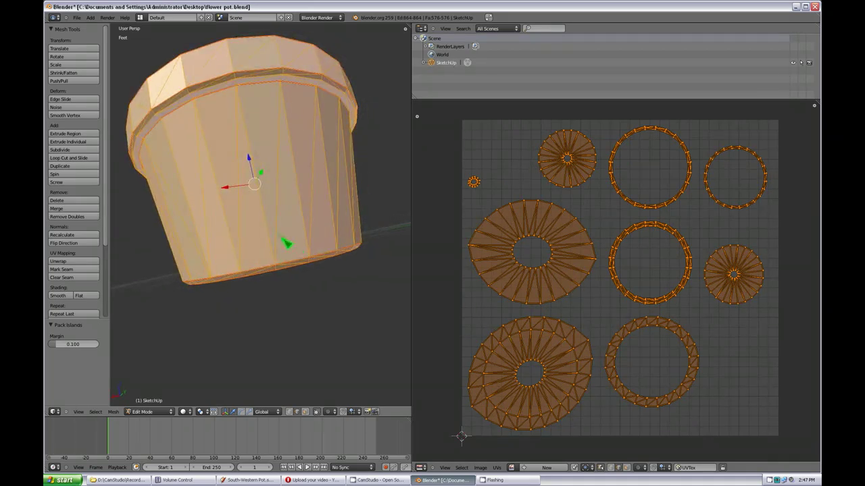
key(a)
middle_drag(282, 253, 284, 243)
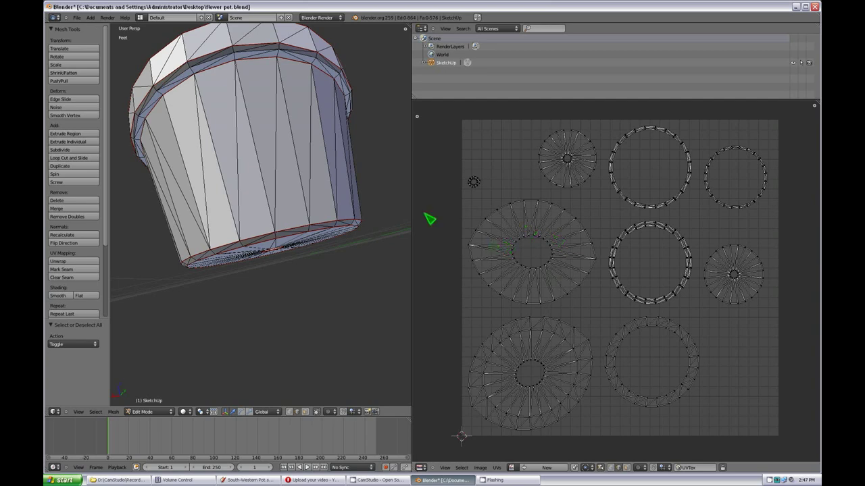
right_click(259, 164)
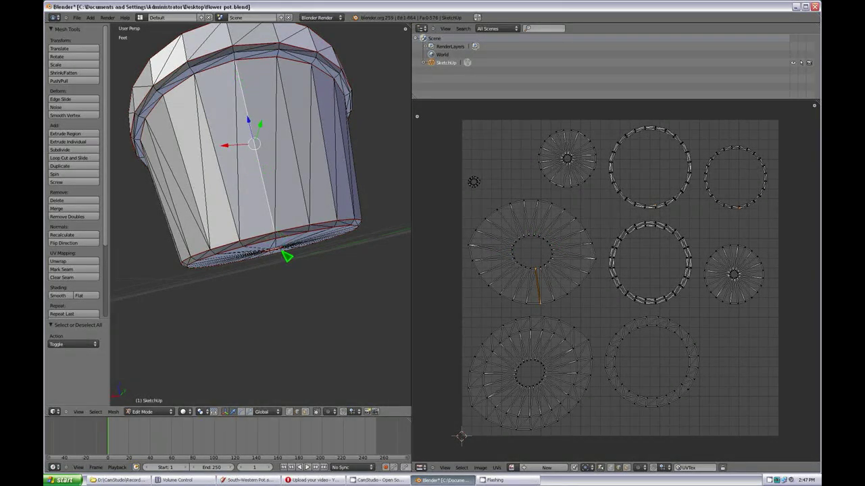
click(80, 269)
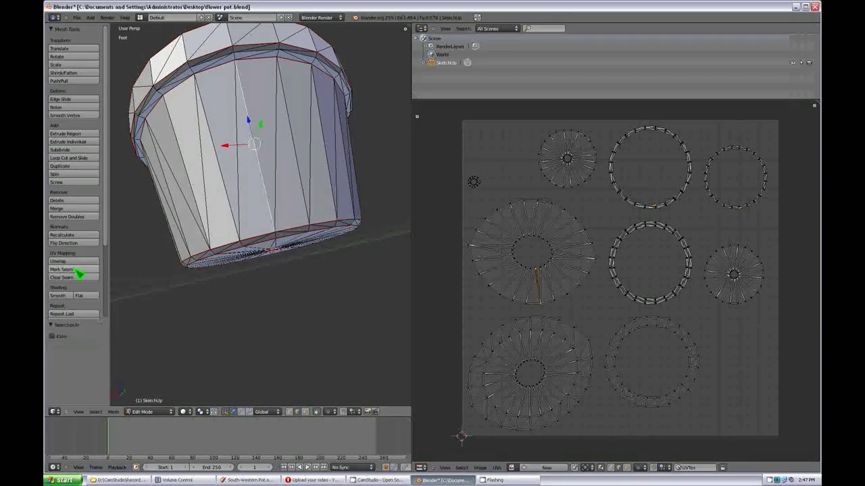
key(a)
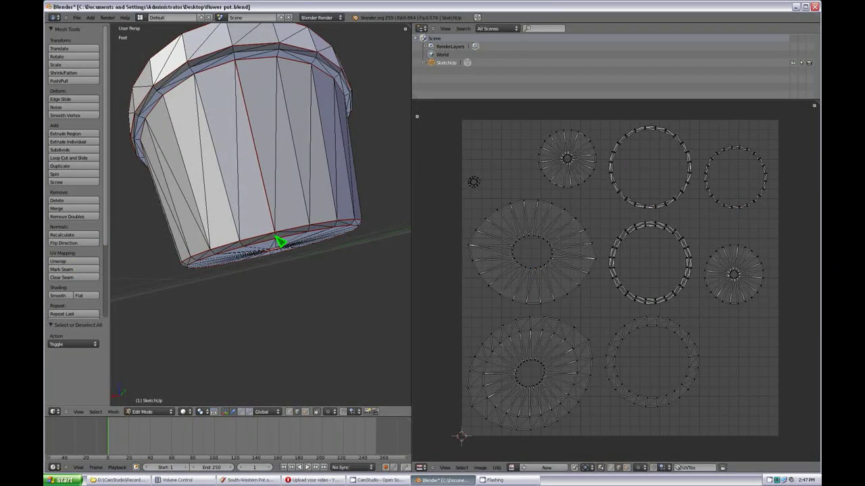
Step: Unwrap the whole mesh with the new outer wall seam, using the Conformal method
key(a)
click(83, 261)
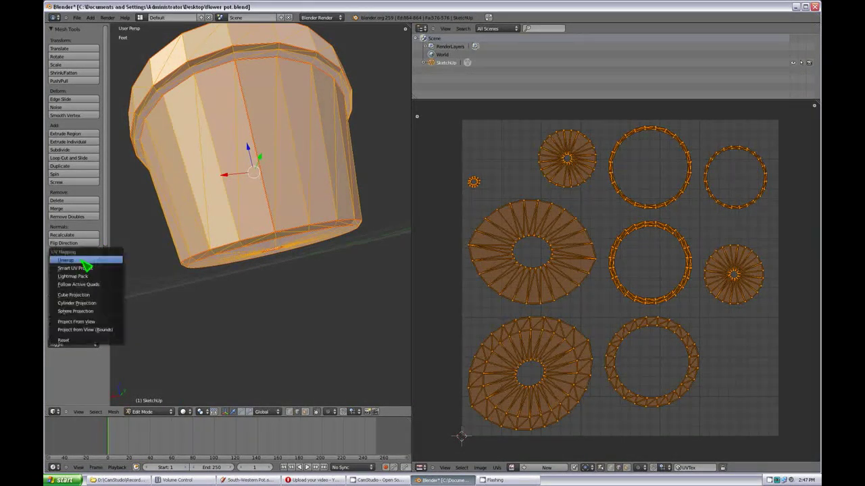
click(82, 261)
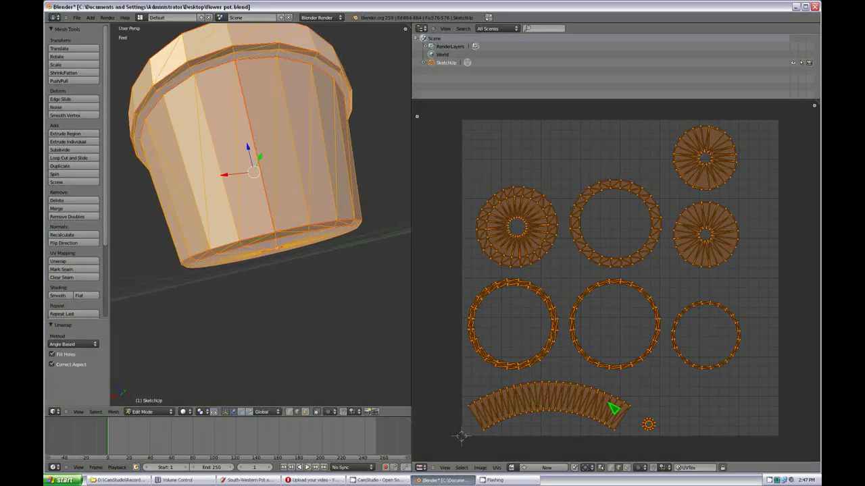
click(95, 345)
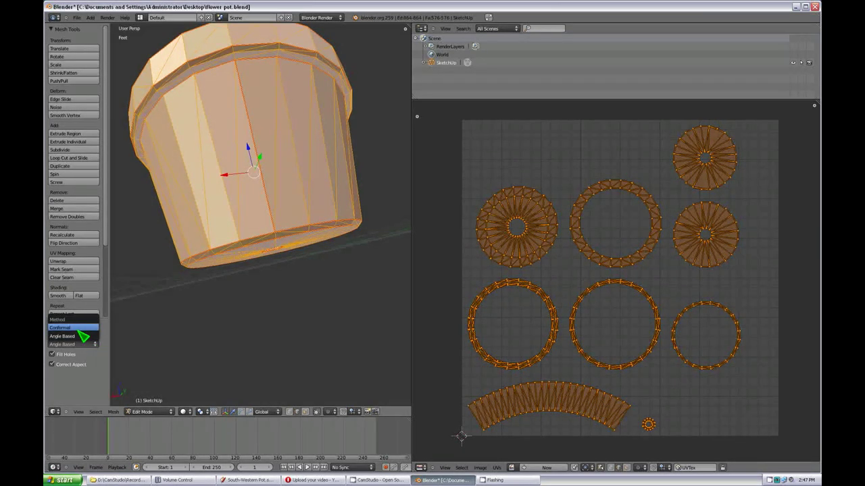
click(79, 330)
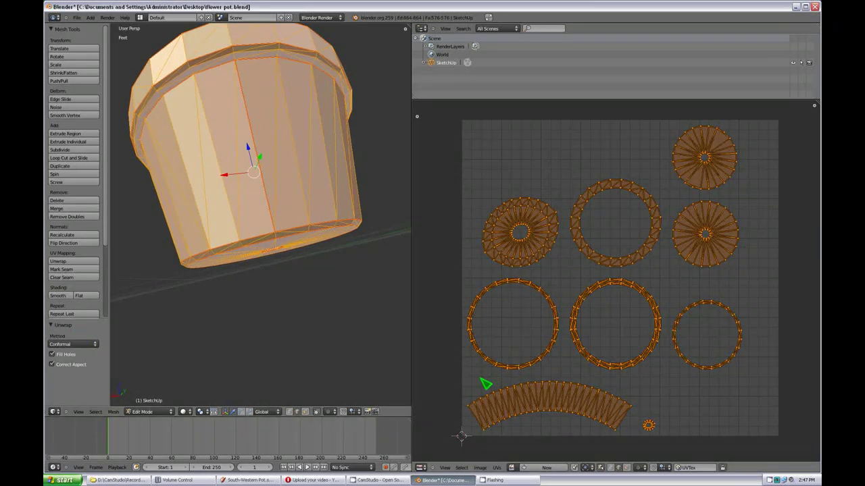
Step: Deselect the mesh and mark a seam on an edge of the pot's inner wall near the rim
middle_drag(272, 141, 277, 328)
middle_drag(308, 286, 291, 250)
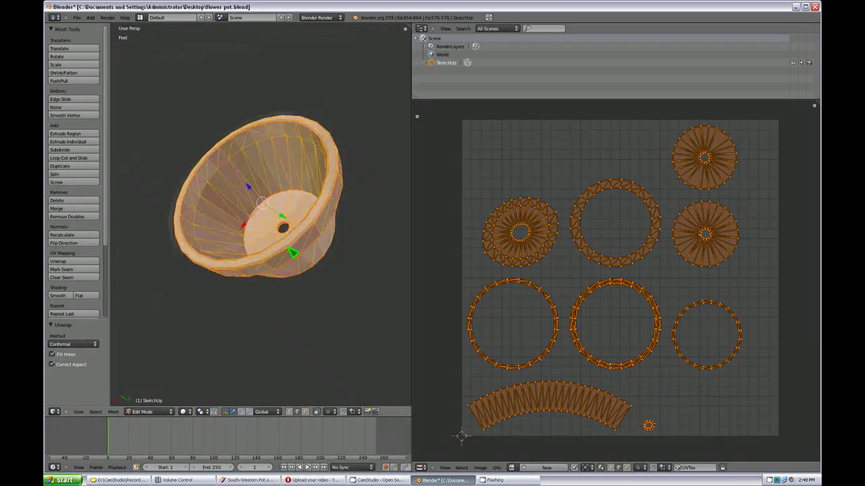
middle_drag(298, 287, 322, 313)
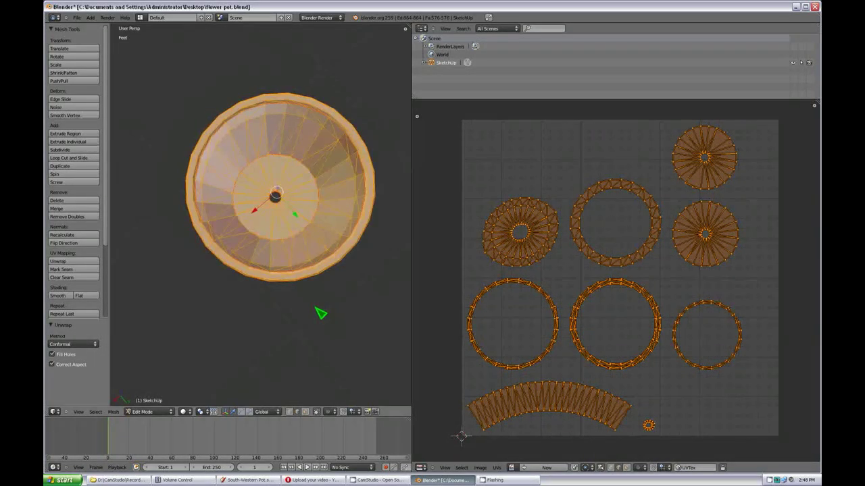
key(a)
scroll(320, 311, up, 2)
key(a)
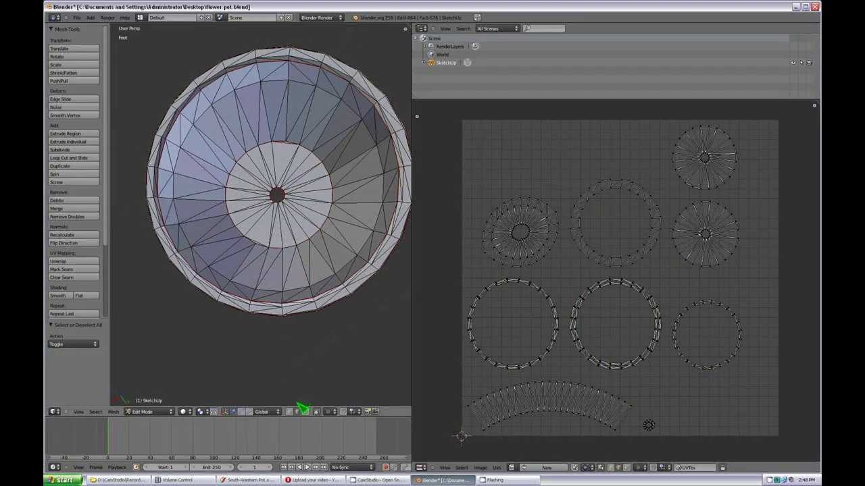
right_click(317, 294)
middle_drag(321, 354, 271, 202)
click(72, 269)
key(a)
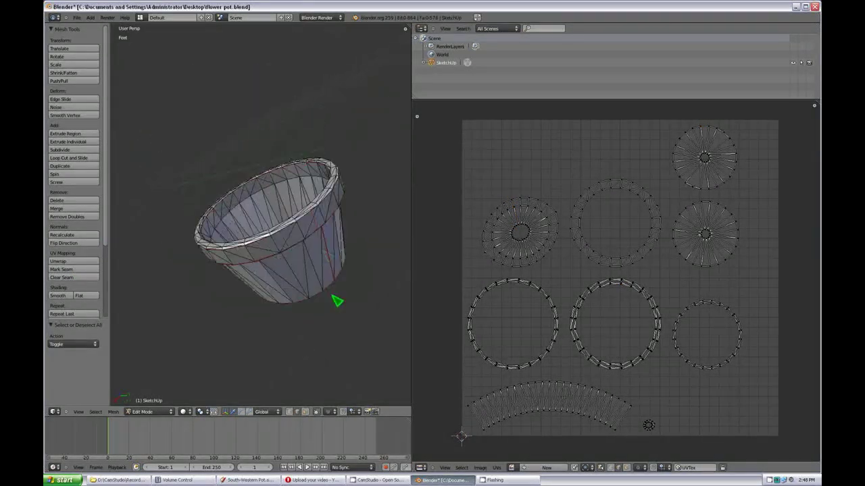
Step: Mark a seam on one short edge across the inner wall of the pot's drain hole
scroll(272, 166, up, 6)
middle_drag(299, 245, 276, 169)
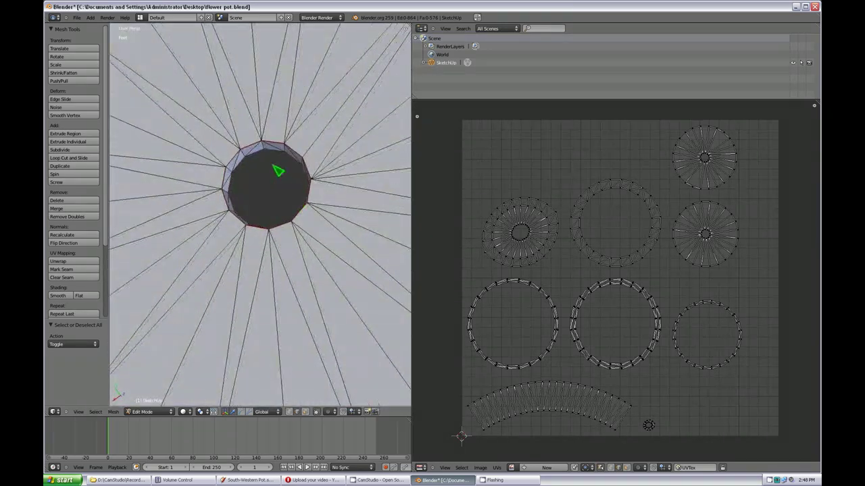
scroll(621, 376, up, 5)
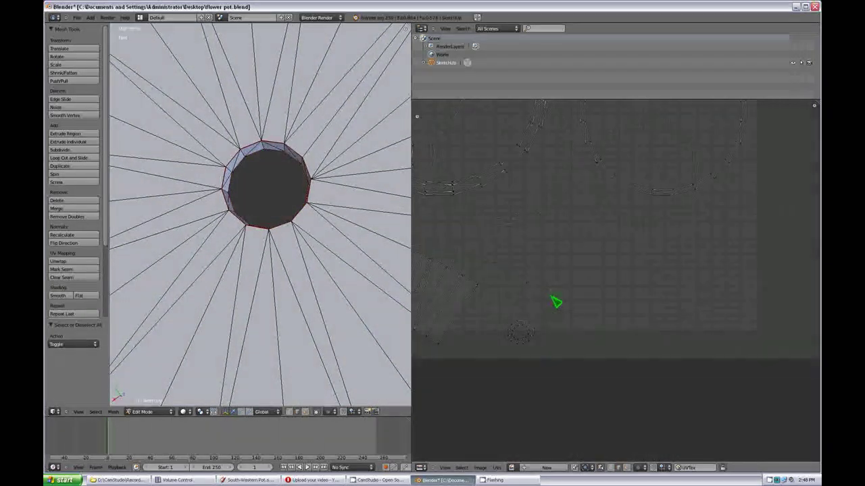
scroll(566, 315, down, 1)
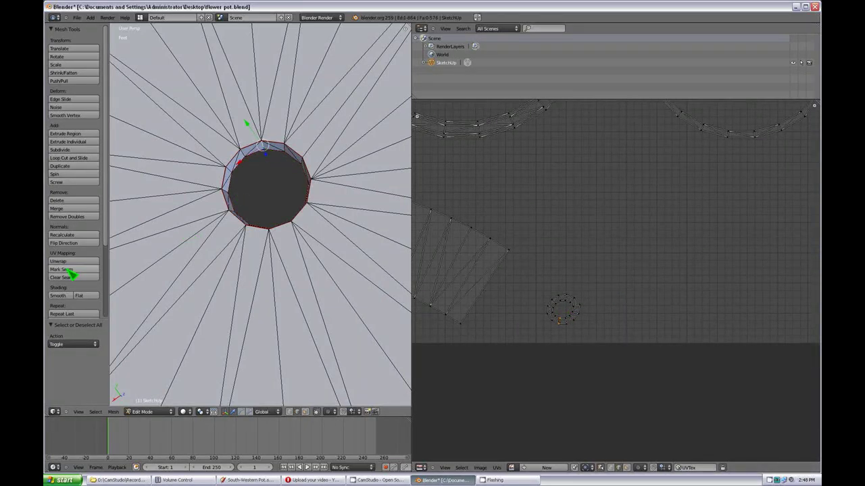
Step: Select the whole mesh and unwrap it with the Angle Based method
scroll(298, 139, down, 4)
middle_drag(297, 139, 299, 286)
key(a)
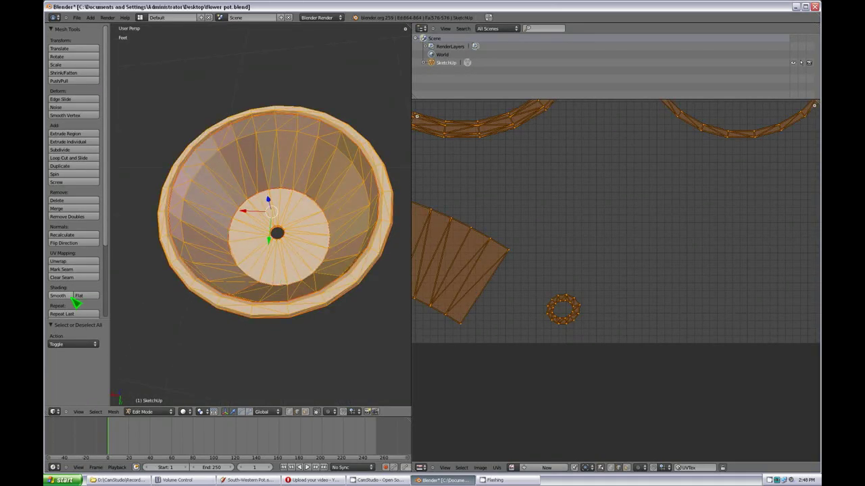
click(67, 262)
click(71, 269)
scroll(559, 204, down, 5)
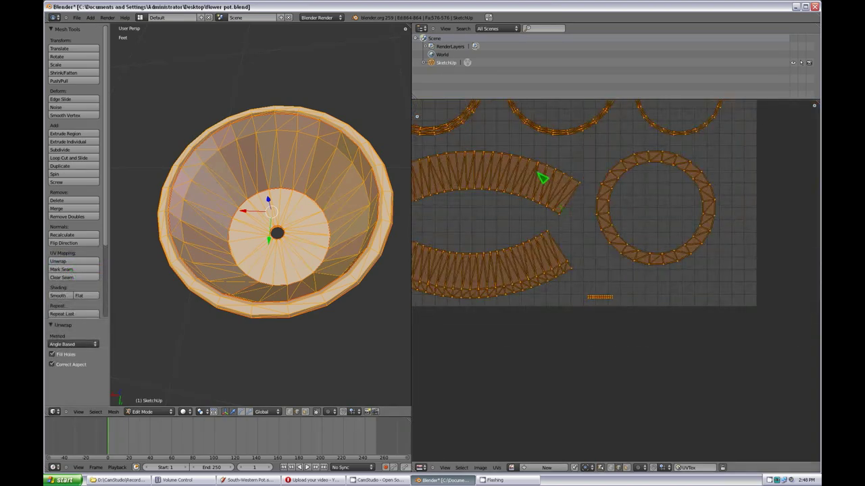
middle_drag(575, 271, 590, 270)
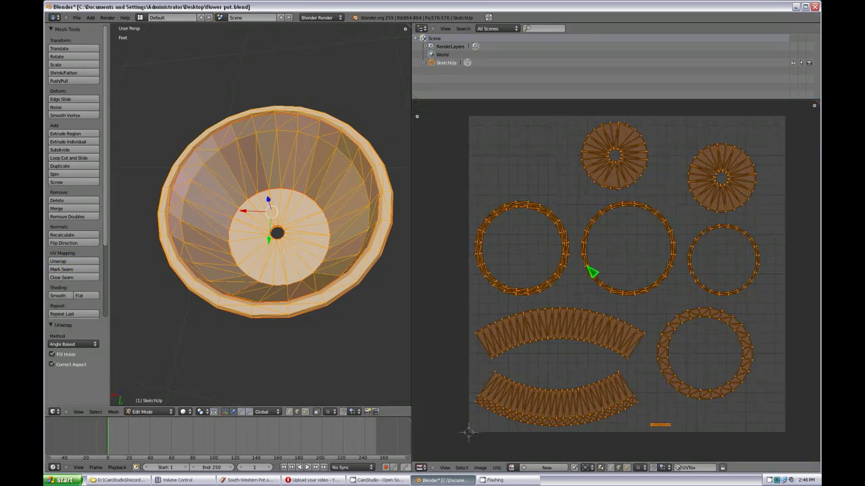
Step: Average the scale of all the pot's UV islands
middle_drag(237, 315, 258, 291)
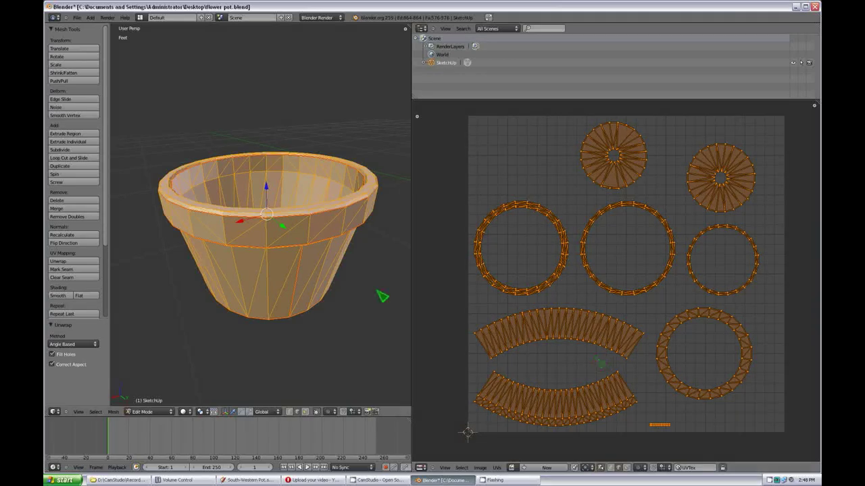
middle_drag(324, 318, 274, 202)
key(a)
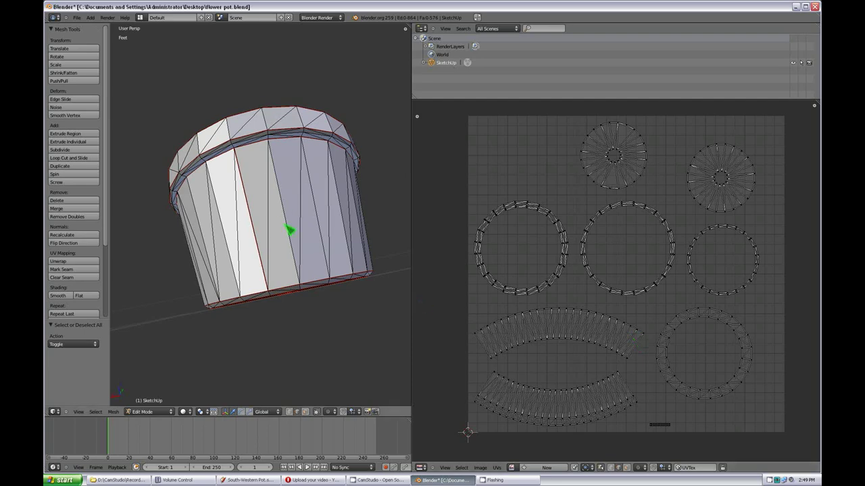
middle_drag(289, 230, 292, 241)
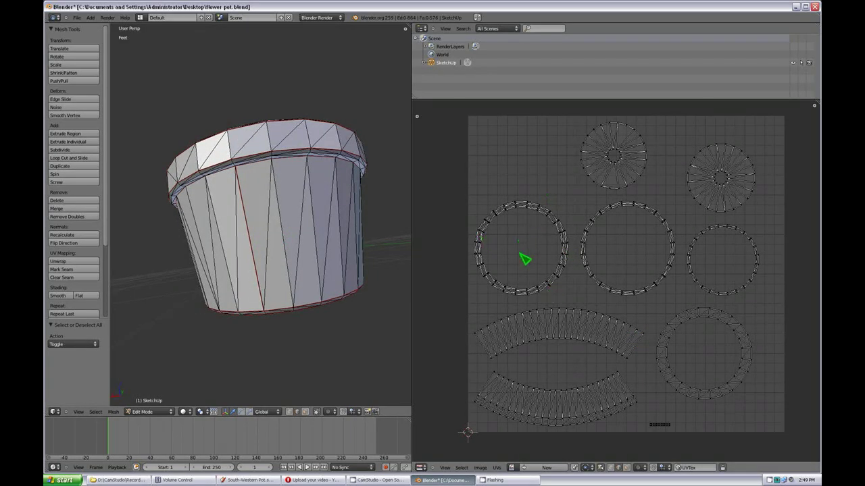
middle_drag(270, 172, 276, 296)
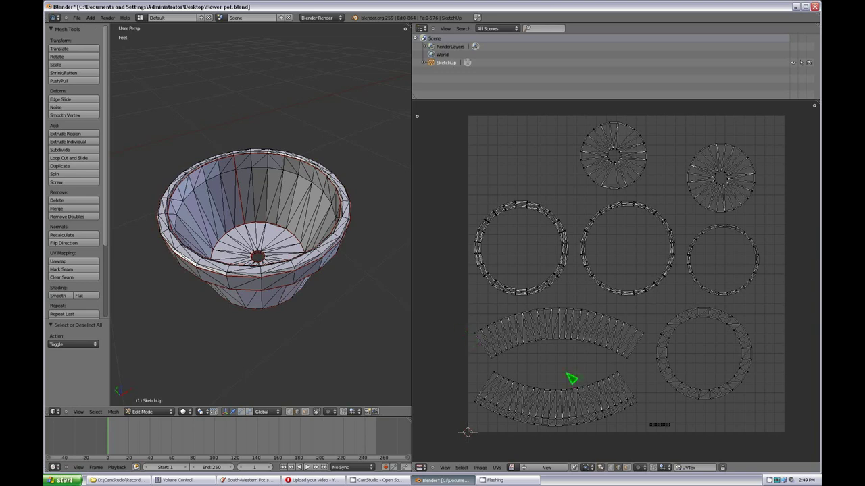
key(a)
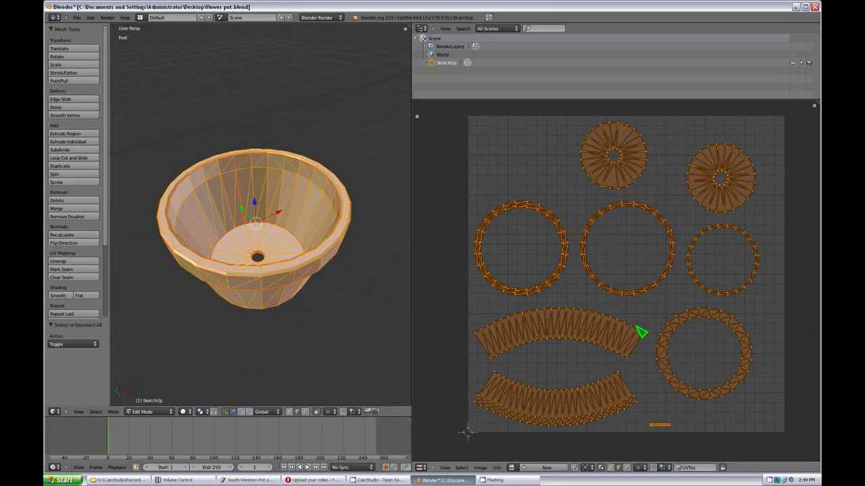
click(503, 465)
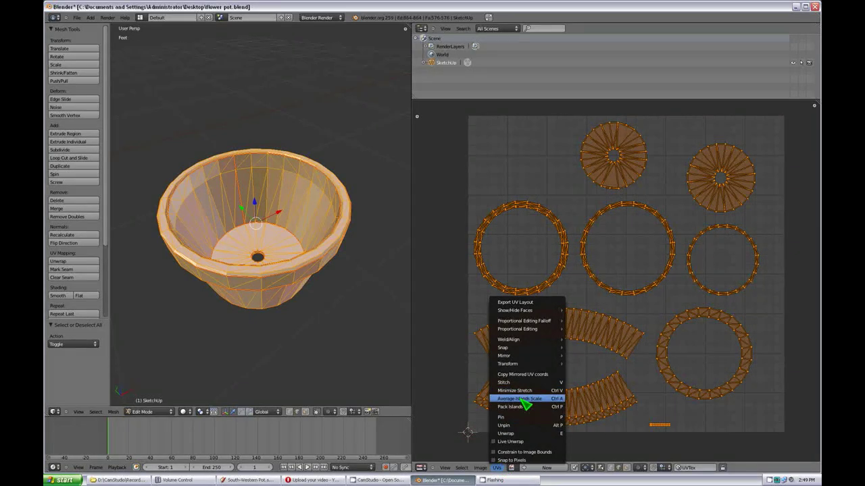
click(525, 399)
Step: Pack the UV islands with a margin of 0.01
click(497, 468)
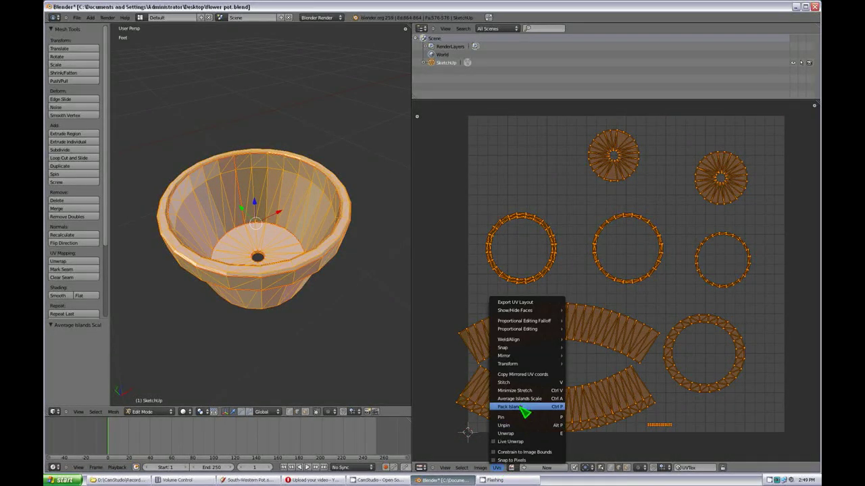
click(521, 408)
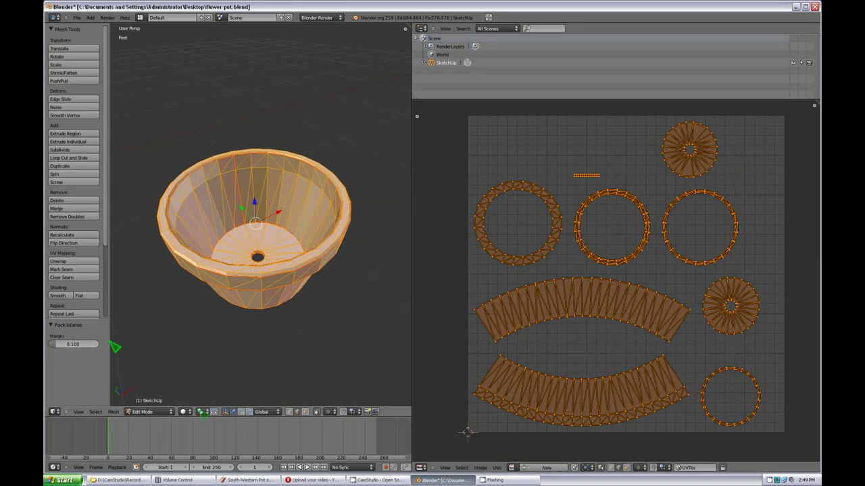
click(86, 344)
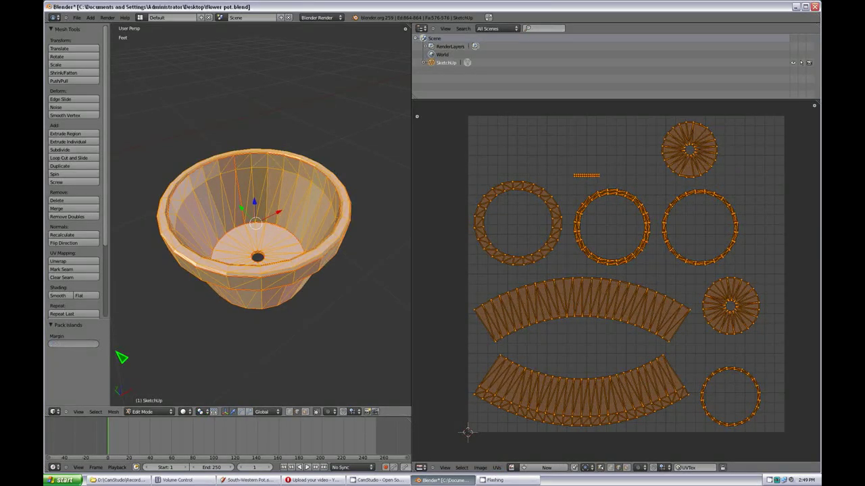
text(0.01)
key(Return)
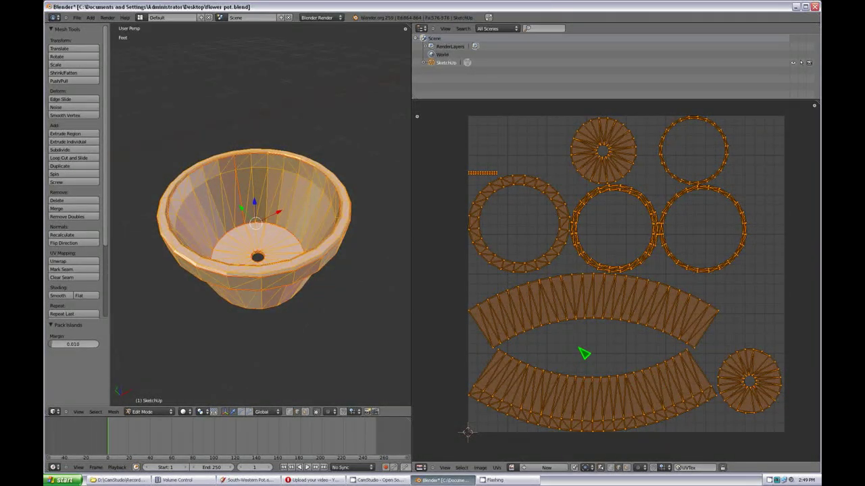
middle_drag(358, 311, 270, 371)
mouse_move(284, 247)
middle_down()
mouse_move(280, 294)
mouse_move(304, 225)
mouse_move(288, 260)
mouse_move(288, 246)
middle_up()
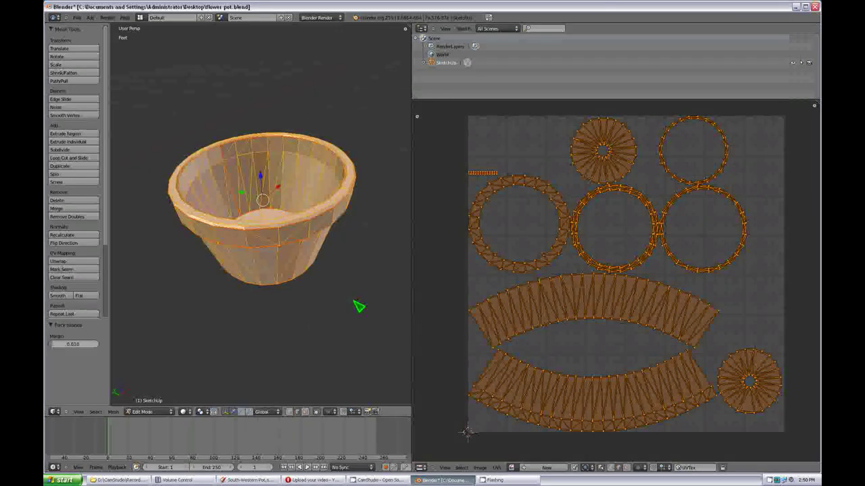
mouse_move(266, 236)
middle_down()
mouse_move(267, 287)
mouse_move(268, 227)
middle_up()
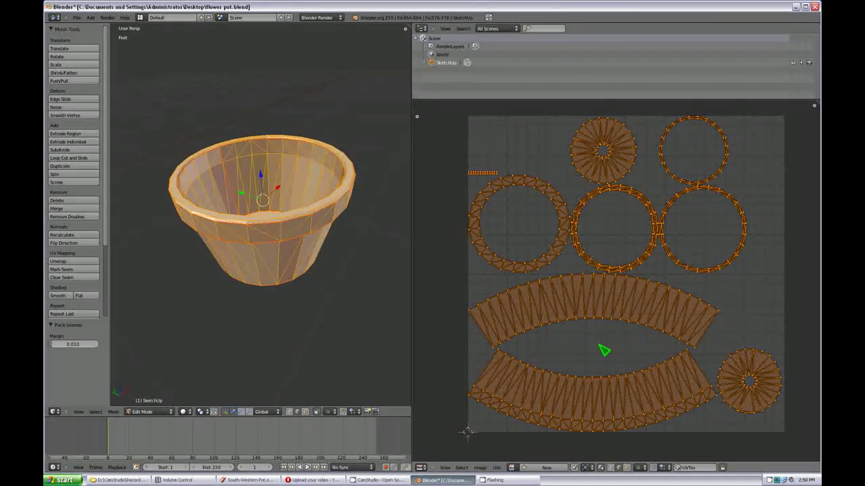
middle_drag(270, 205, 297, 253)
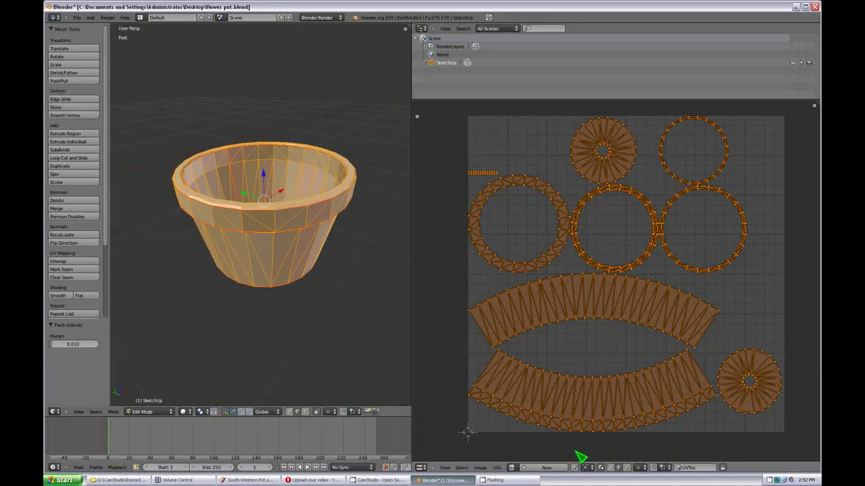
Step: With nothing else selected, border-select the drain hole's thin strip island in UV face mode and move it into the empty space above the wide ring
key(a)
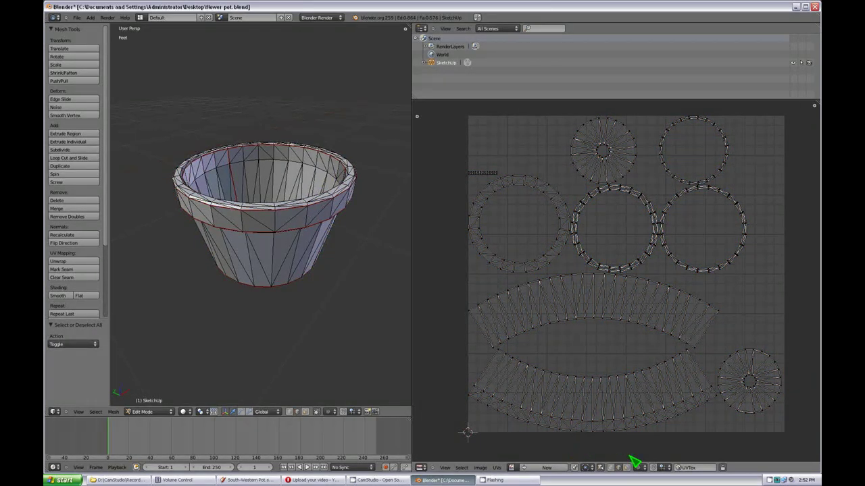
click(629, 467)
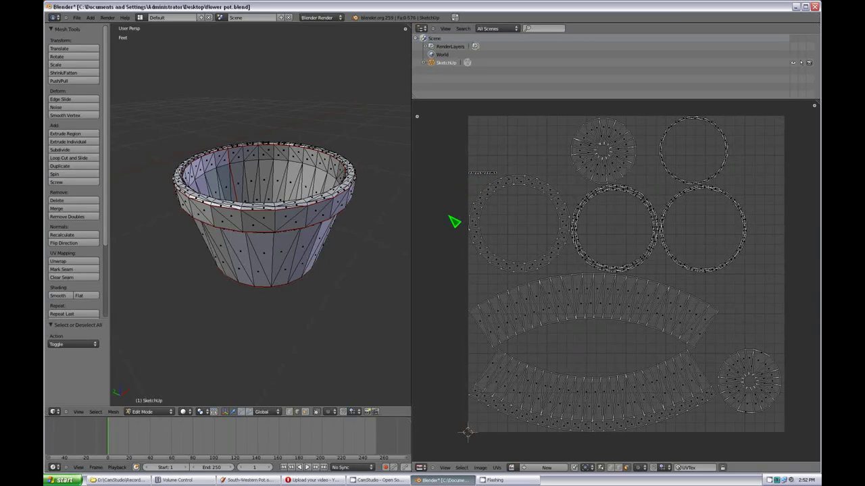
click(462, 467)
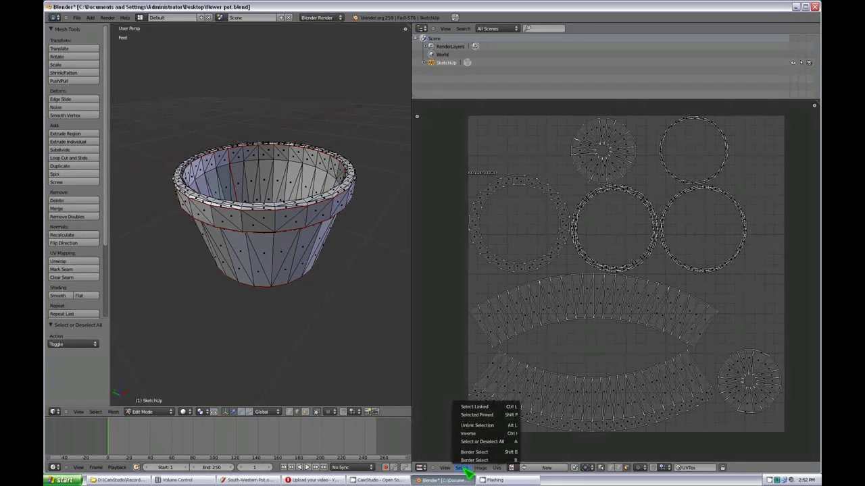
click(503, 452)
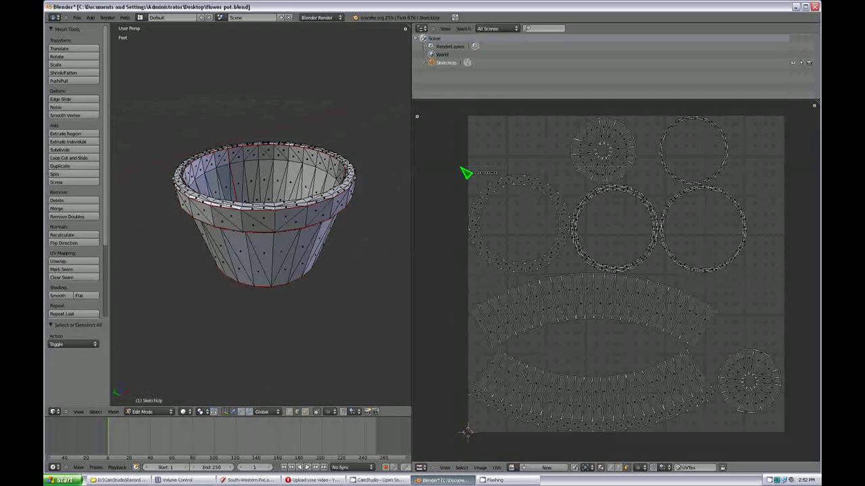
drag(460, 168, 500, 176)
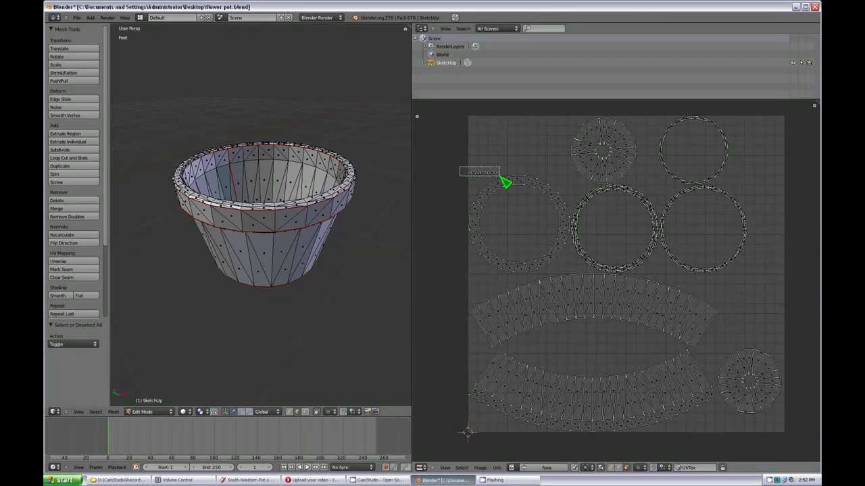
drag(499, 176, 500, 176)
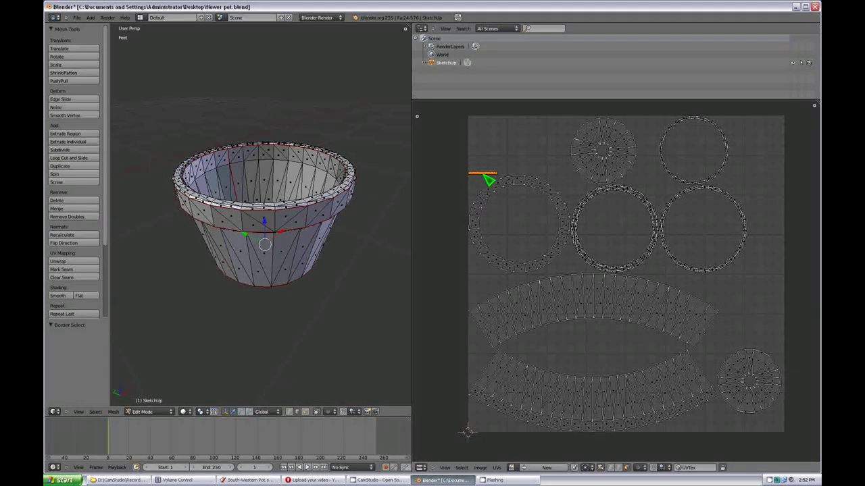
key(g)
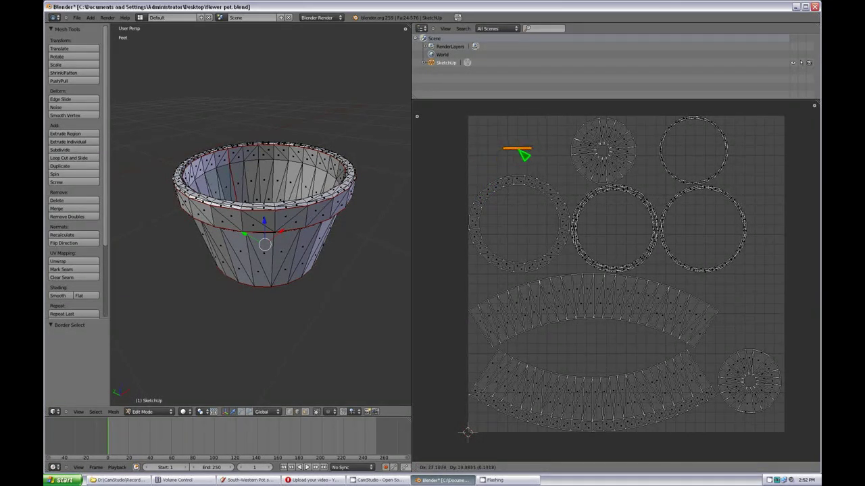
click(527, 155)
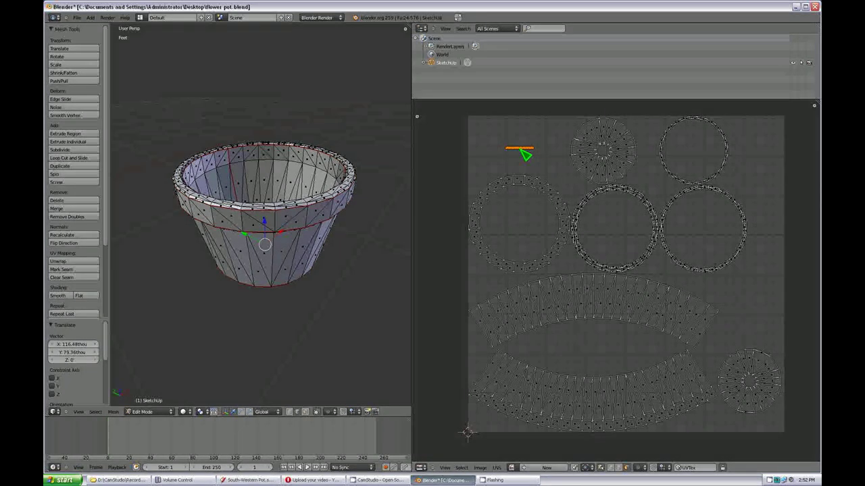
Step: Scale the drain hole's strip island up by about 3.16 and rotate it about 90 degrees to stand vertically
key(s)
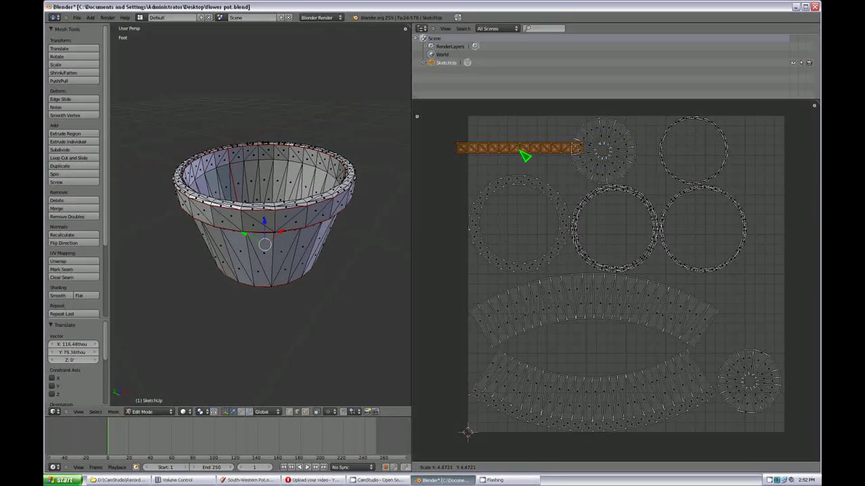
click(526, 155)
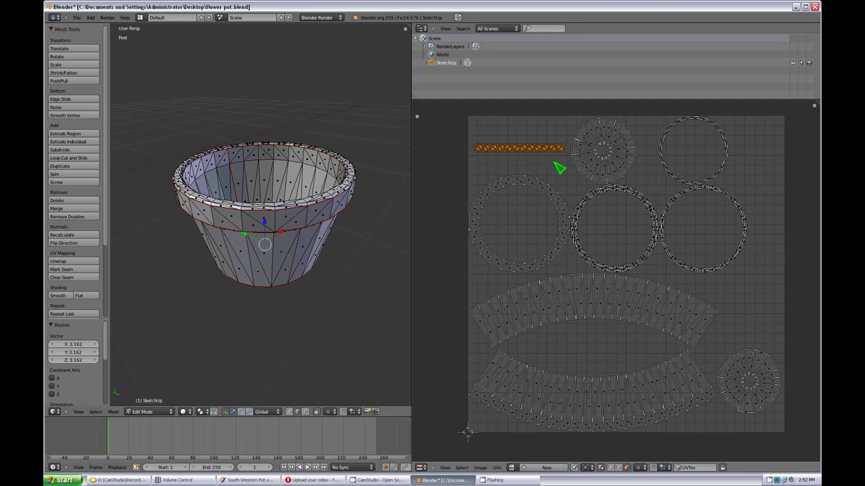
key(r)
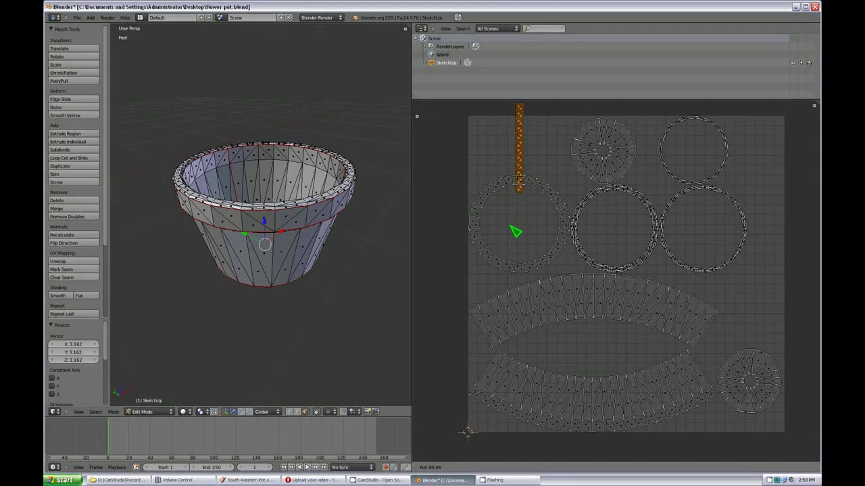
click(515, 232)
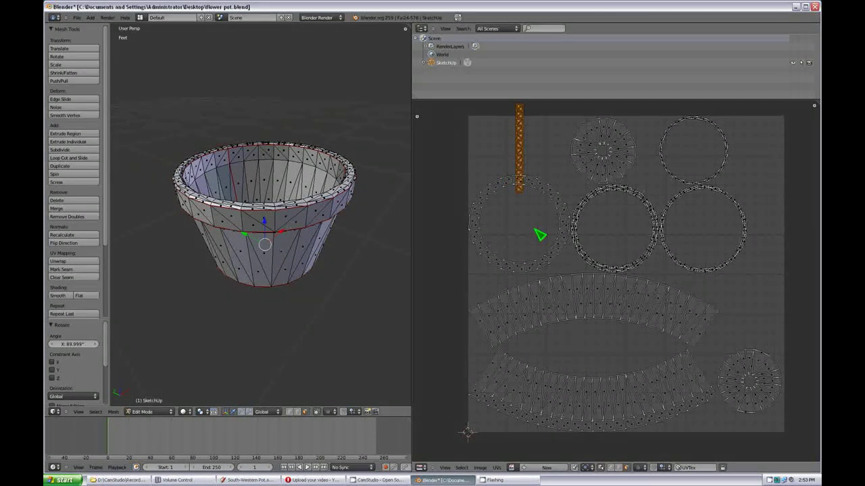
Step: Select all faces and repack the UV islands with the 0.01 margin
key(a)
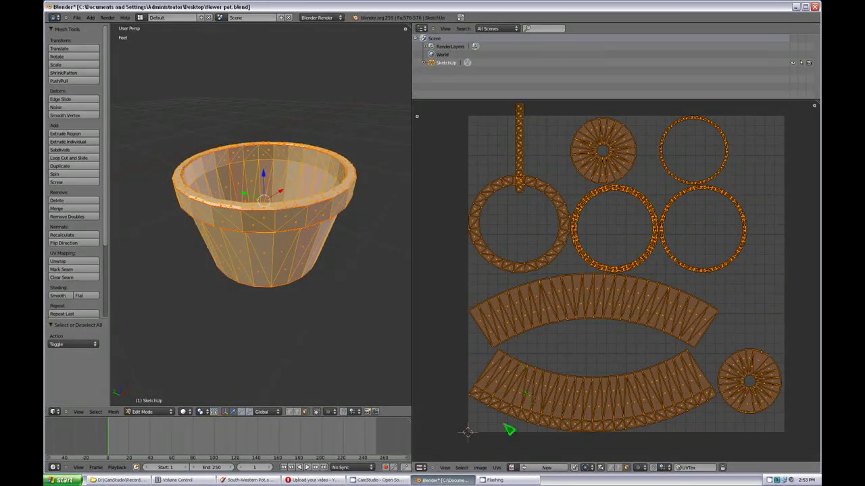
click(497, 467)
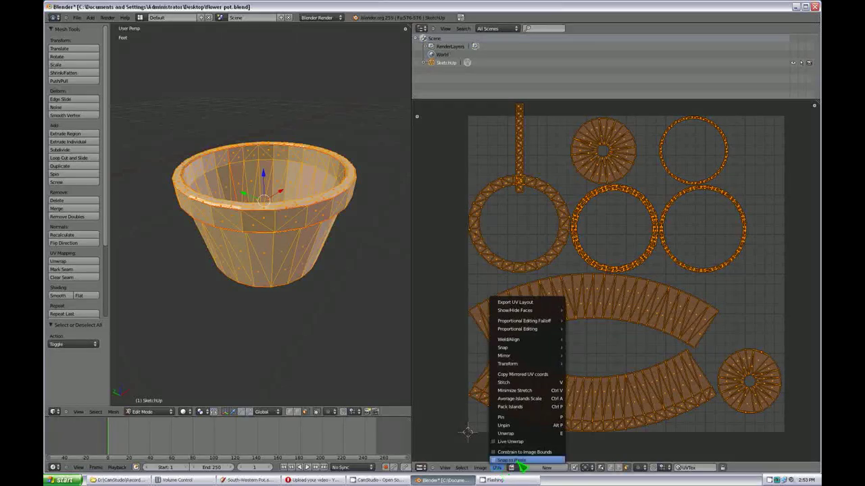
click(533, 414)
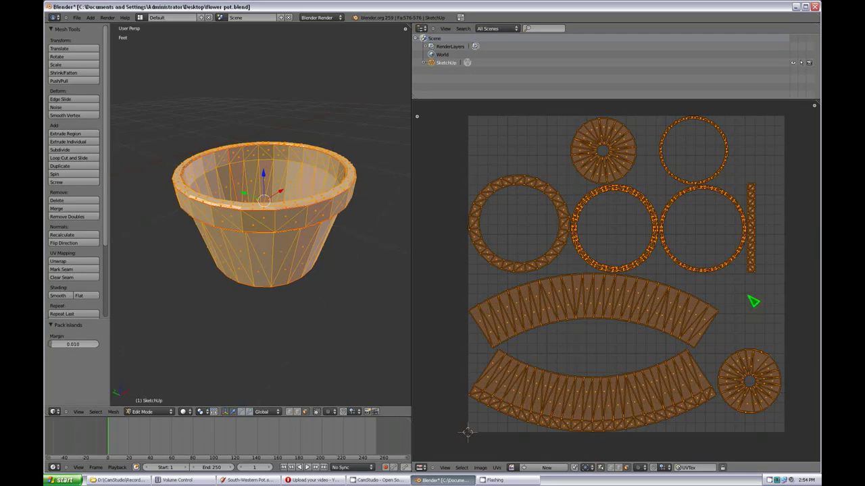
Step: Repack the UV islands and move the smallest thin ring island into the empty centre of the wide ring
click(497, 467)
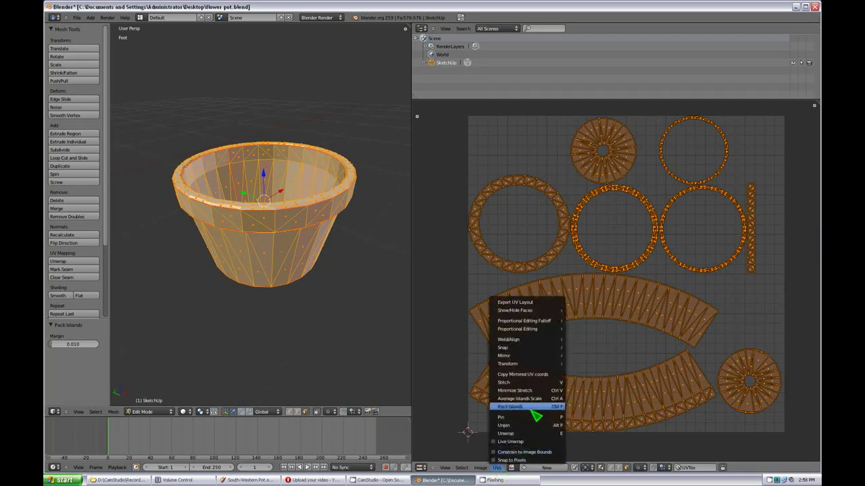
click(536, 413)
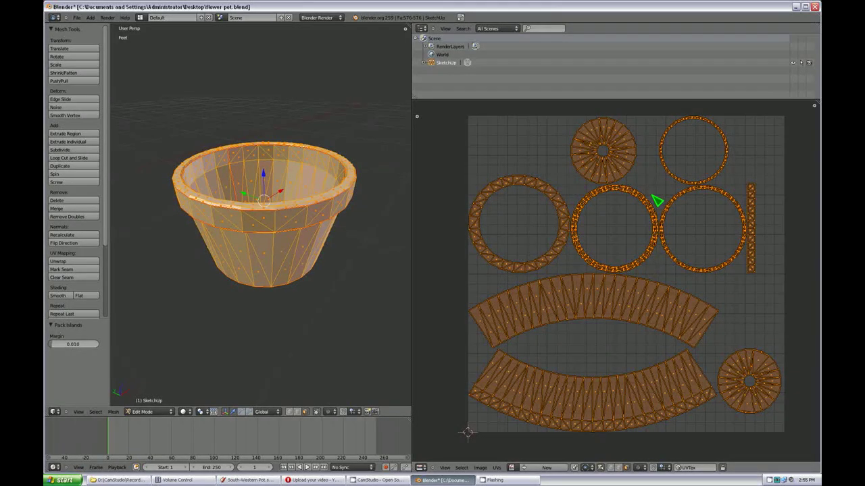
key(a)
key(b)
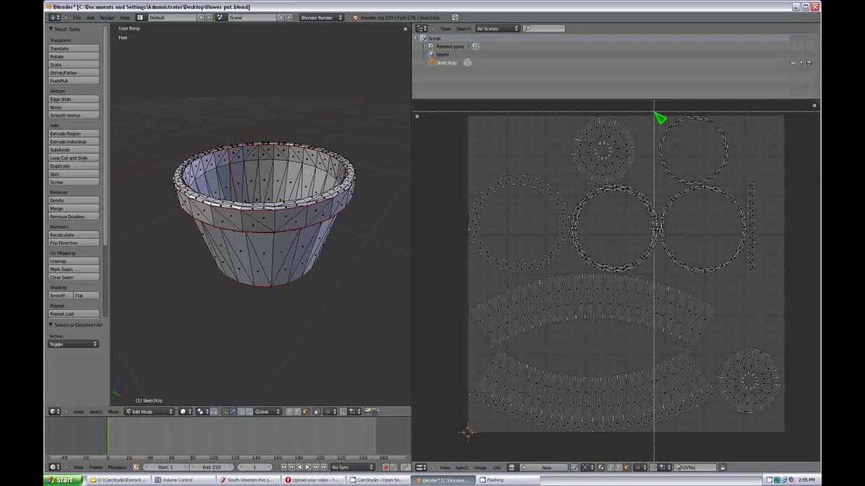
drag(654, 112, 741, 185)
key(g)
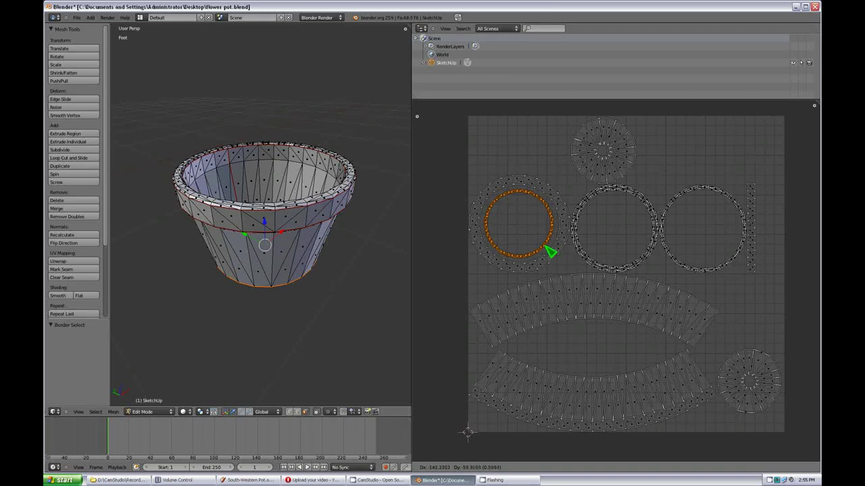
click(551, 250)
Step: Select all faces and pack the UV islands once more with the 0.01 margin
key(a)
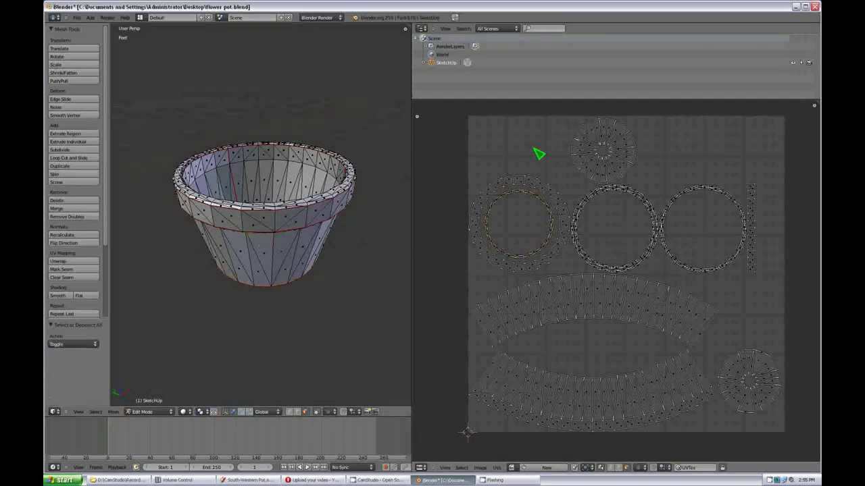
key(a)
click(497, 467)
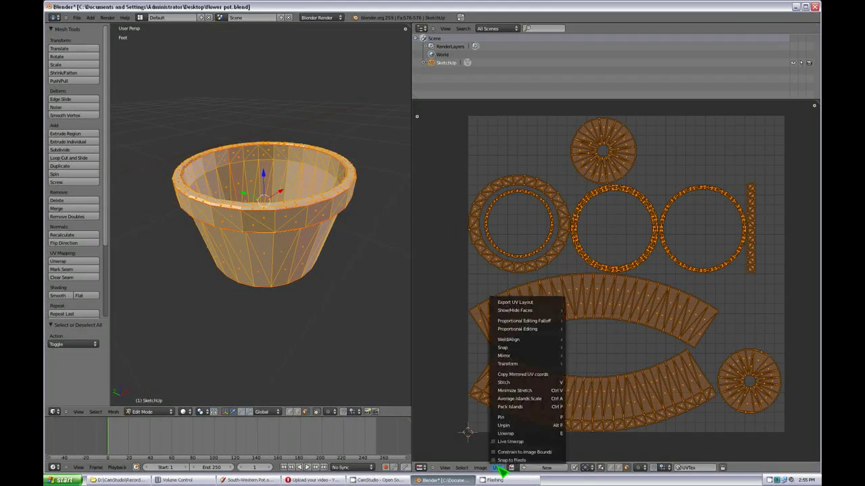
click(531, 406)
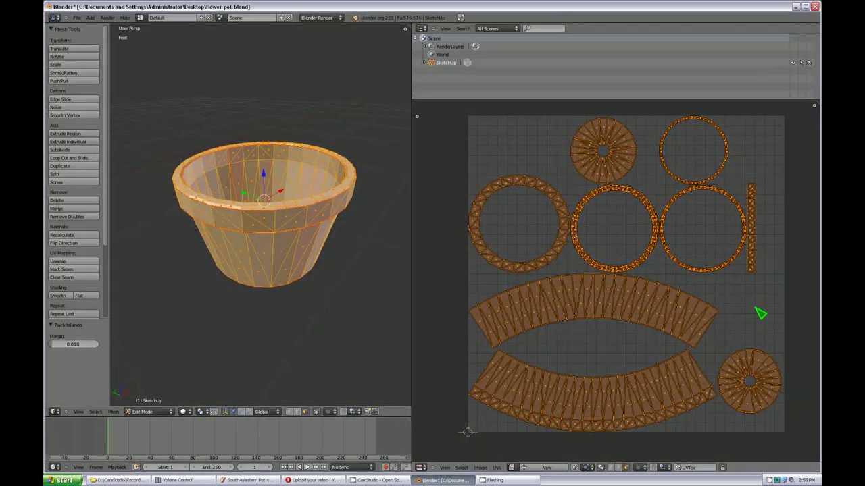
Step: Border-select only the disc island beside the curved wall strips and move it about 83 thou up and 15 thou left, towards the gap between their ends
key(a)
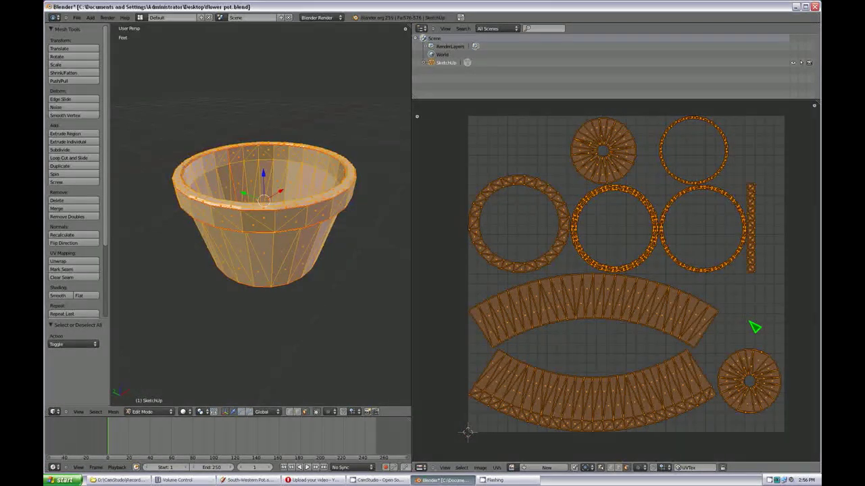
key(a)
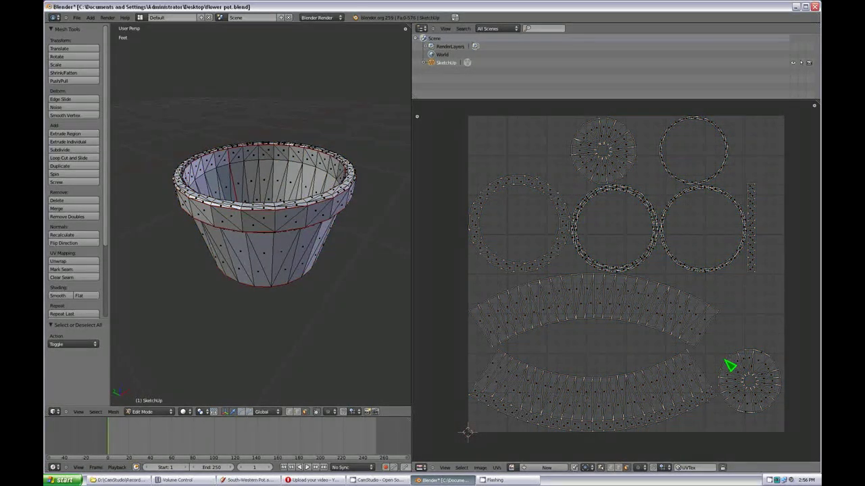
key(b)
drag(789, 341, 723, 434)
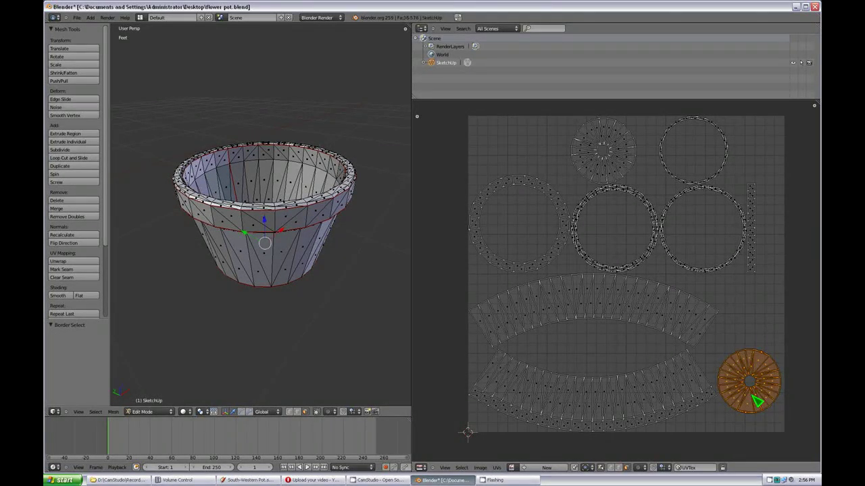
key(g)
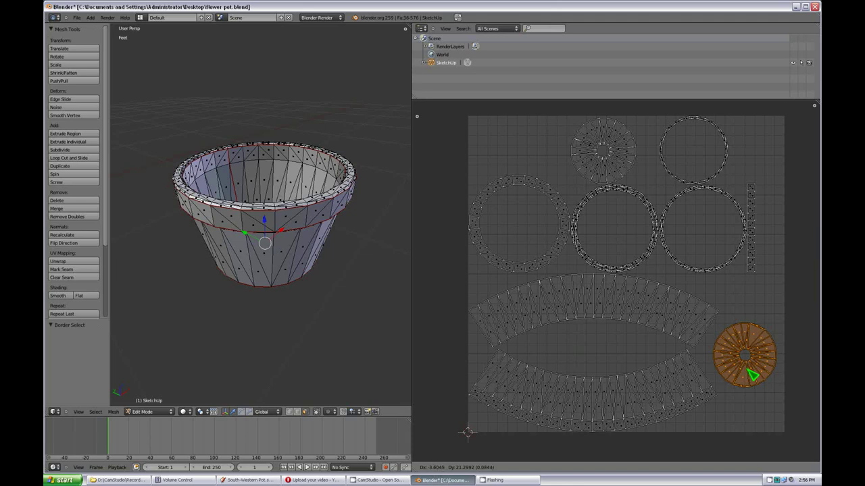
click(752, 376)
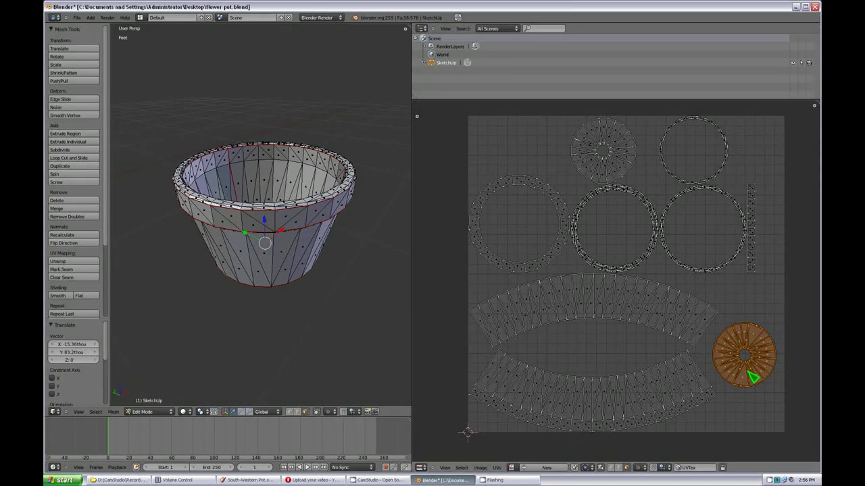
Step: Scale the disc island beside the wall strips up by about 1.24 and nudge it slightly left to stay within the UV bounds
key(s)
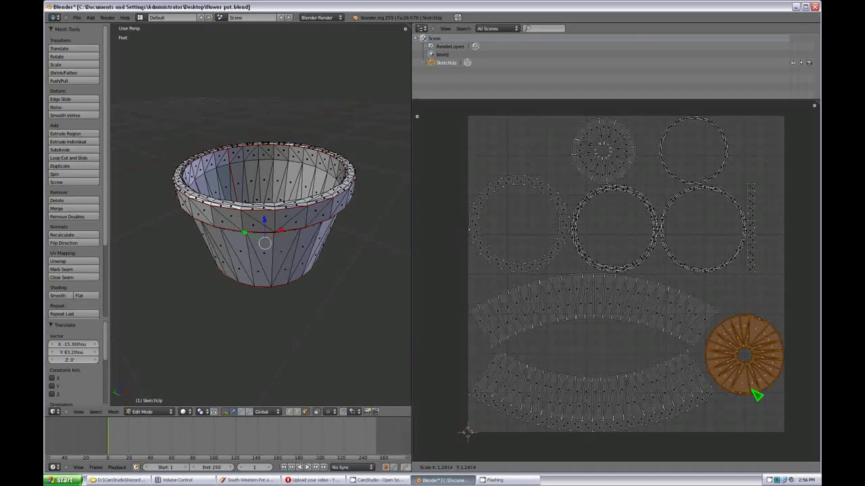
click(757, 396)
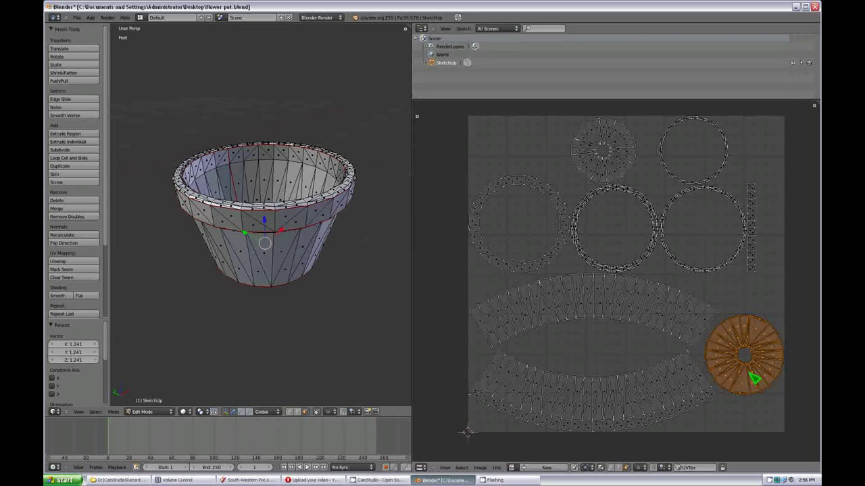
key(g)
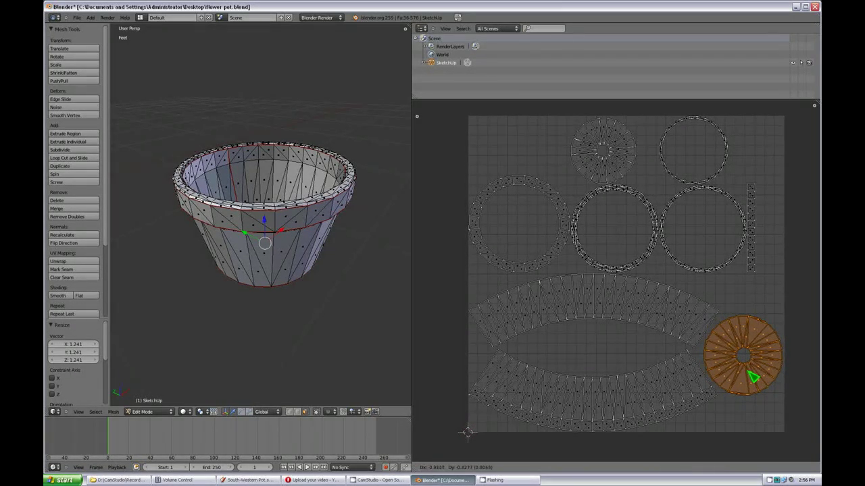
click(754, 377)
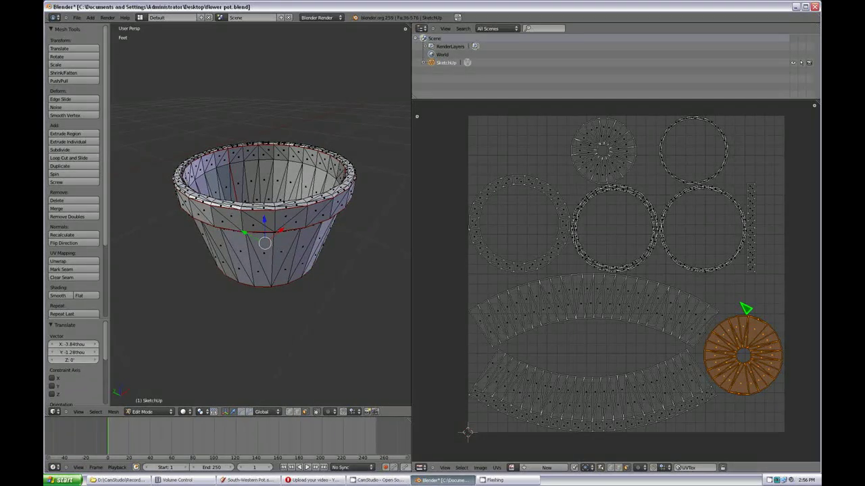
Step: Border-select only the other disc island, above the rings, and move it about 92 thou left and 12 thou down
key(a)
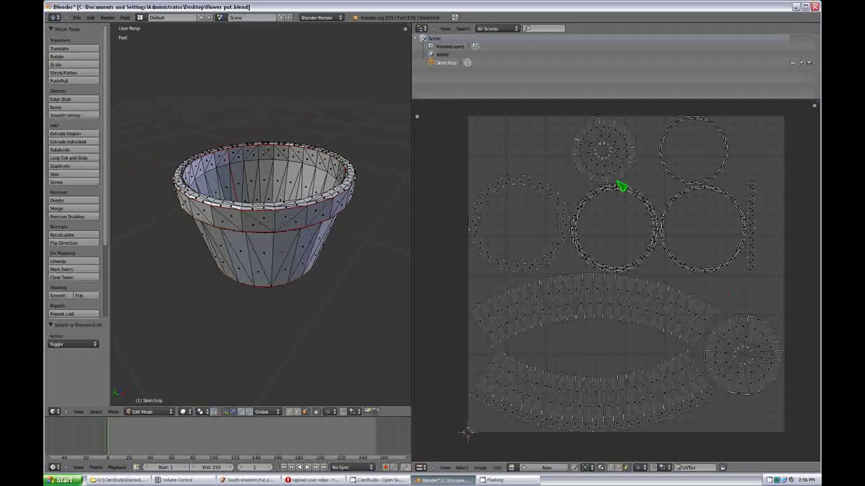
key(b)
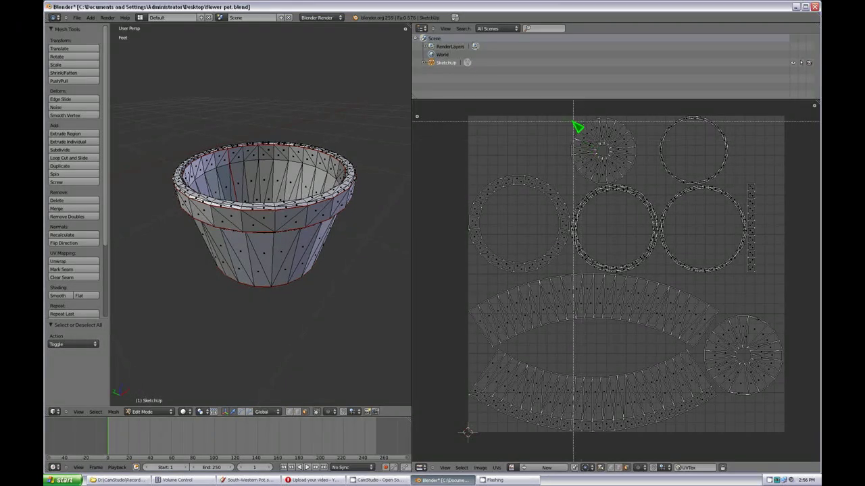
drag(560, 110, 653, 189)
key(g)
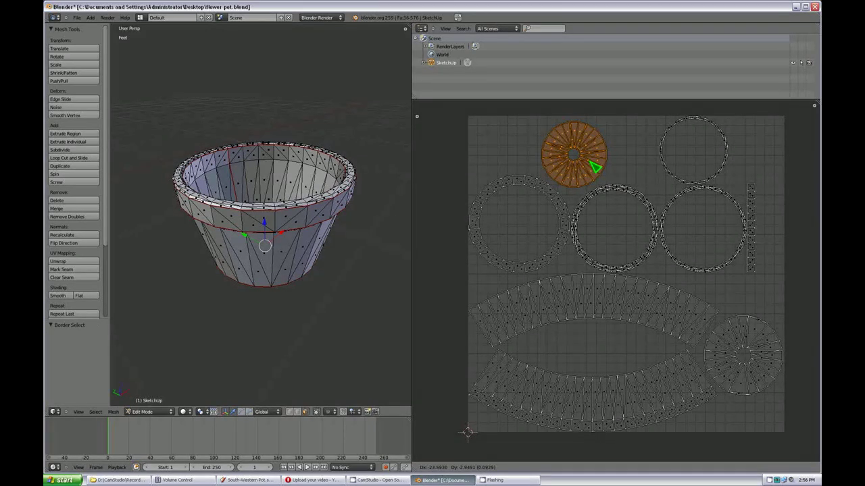
click(590, 165)
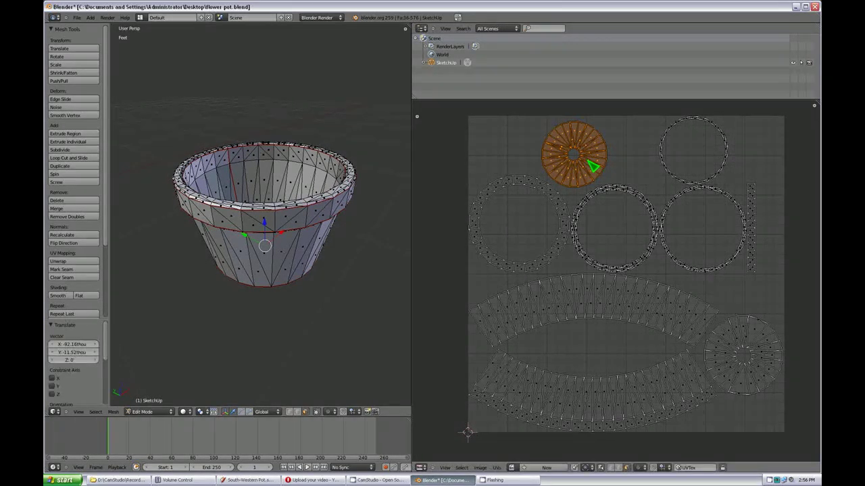
Step: Scale the disc island above the rings up by about 1.11 and nudge it about 4 thou right
key(s)
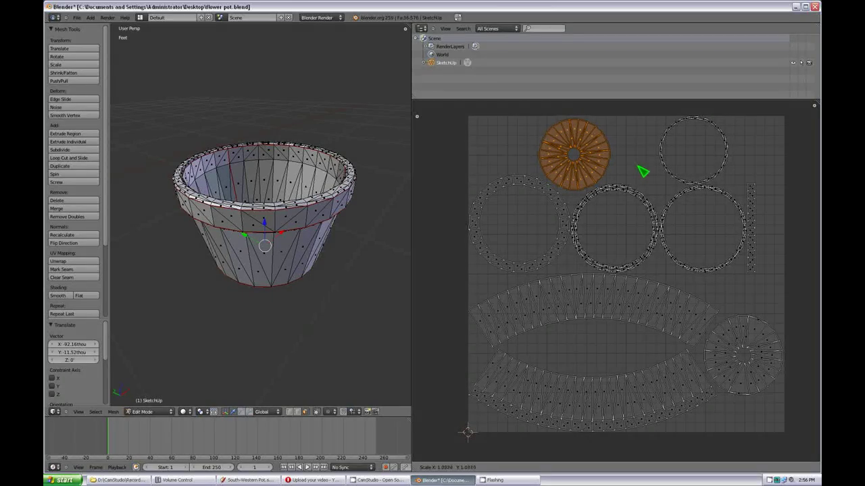
click(644, 173)
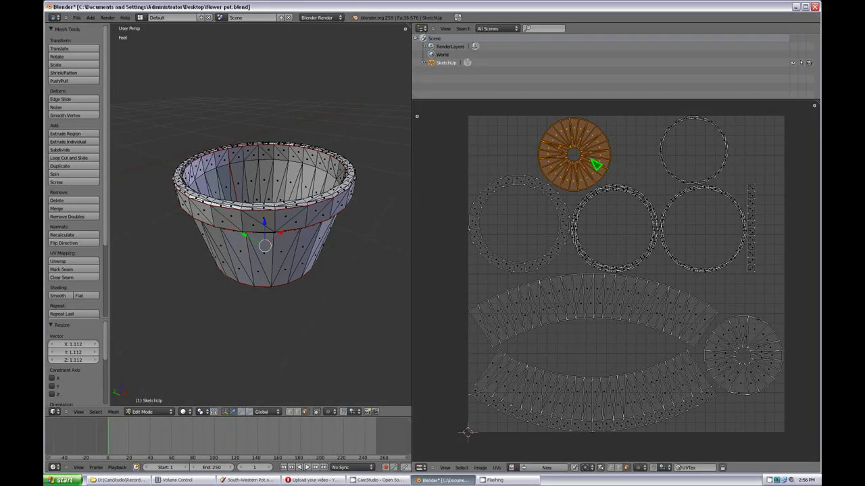
key(g)
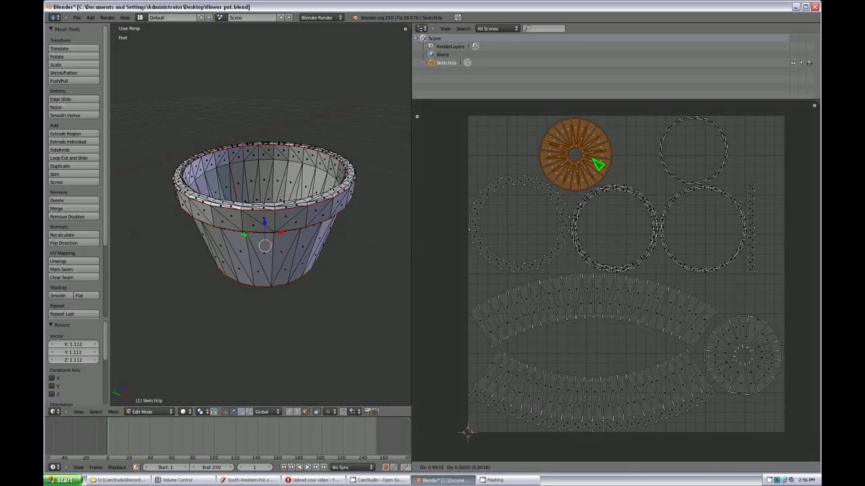
click(599, 165)
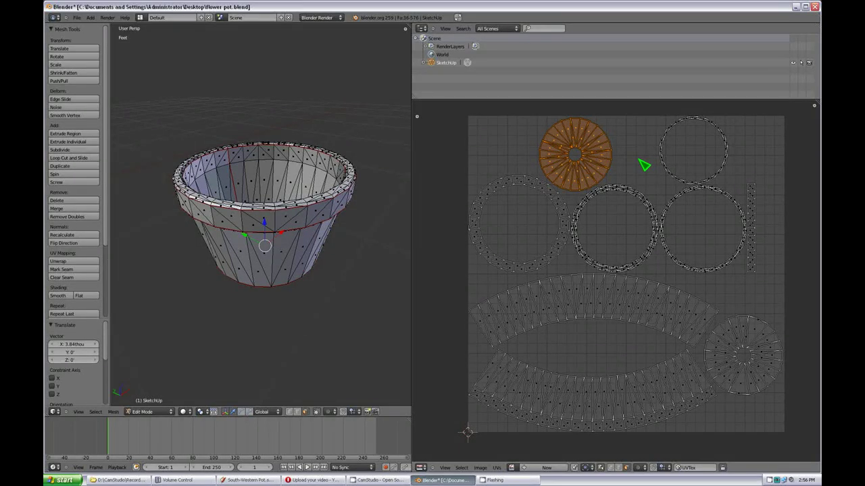
Step: Border-select only the smallest thin ring island and move it about 106 thou left and 14 thou down, above the gap between the two larger rings
key(a)
key(b)
drag(639, 107, 740, 186)
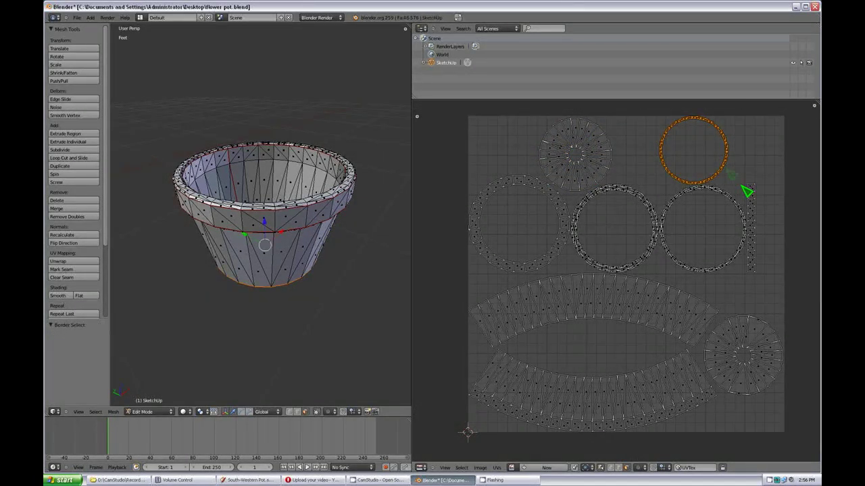
key(g)
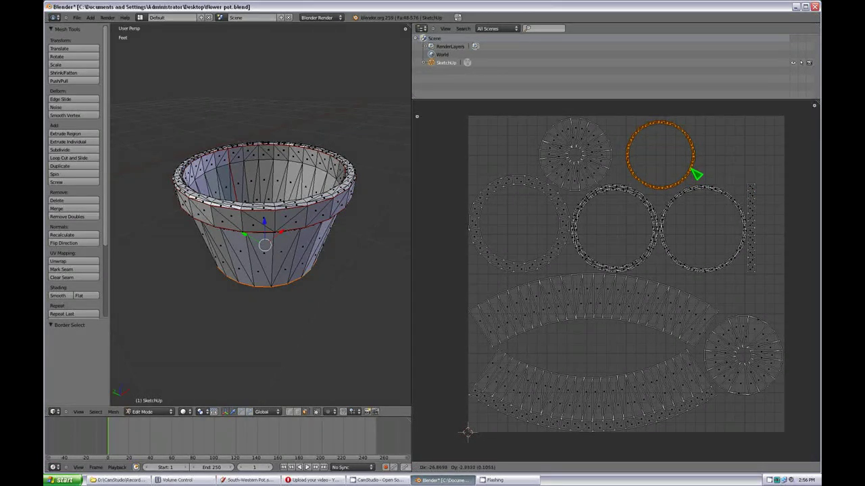
click(692, 176)
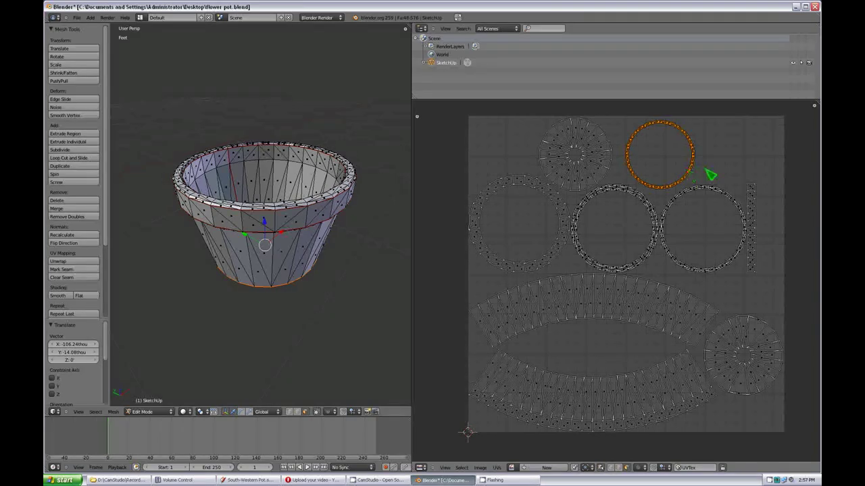
Step: Scale the smallest thin ring island up by about 1.115 and nudge it about 2.6 thou left and down
key(s)
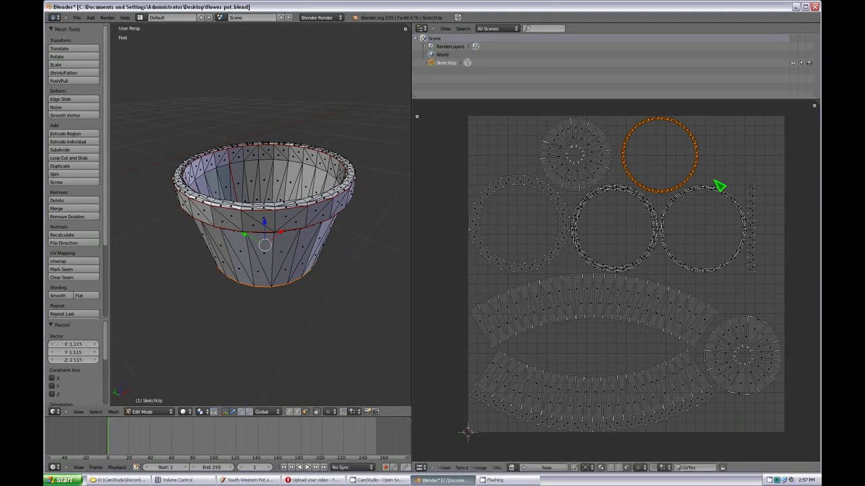
click(692, 175)
key(g)
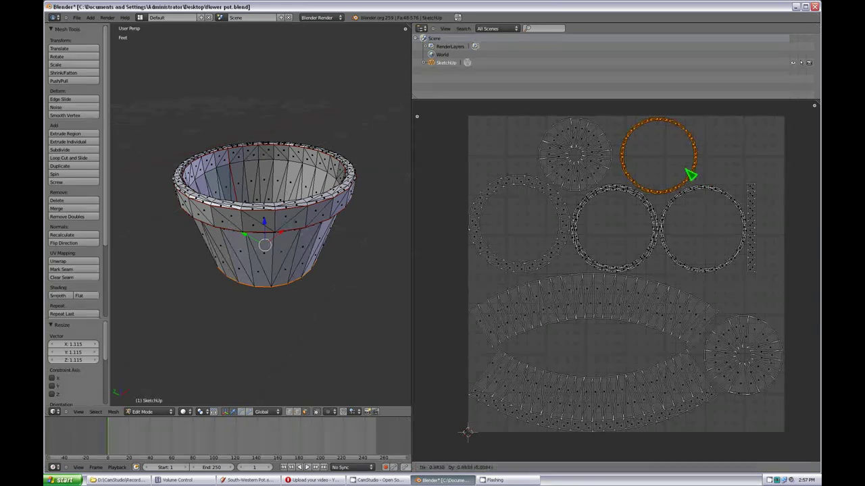
right_click(692, 175)
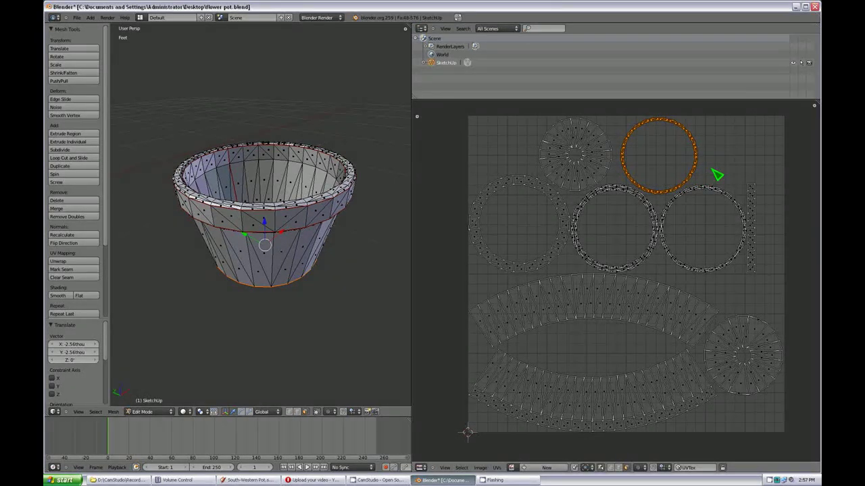
Step: Select all of the pot's faces so that every UV island is selected
key(a)
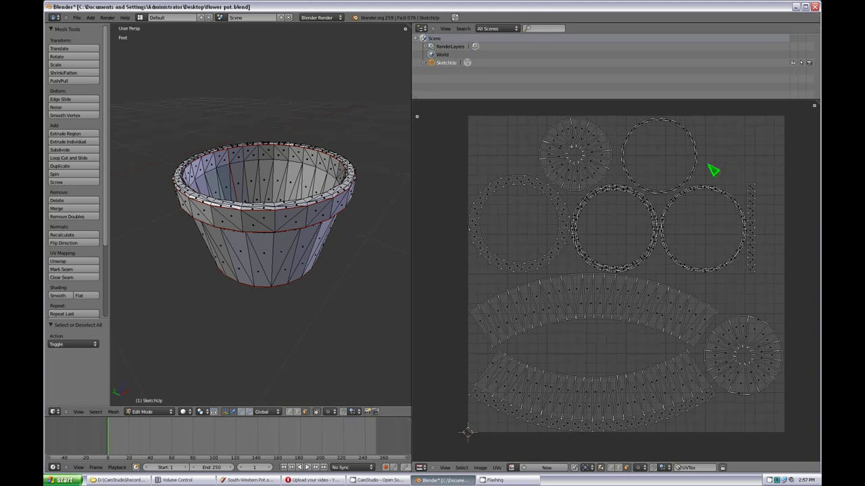
key(a)
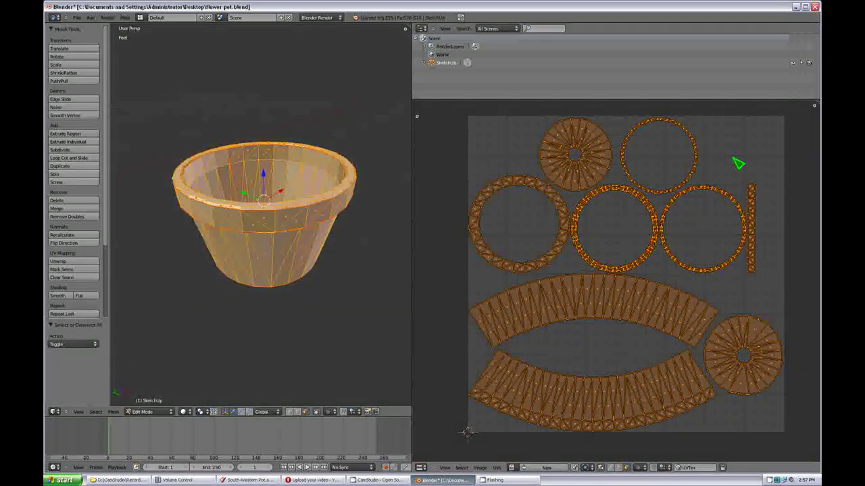
key(a)
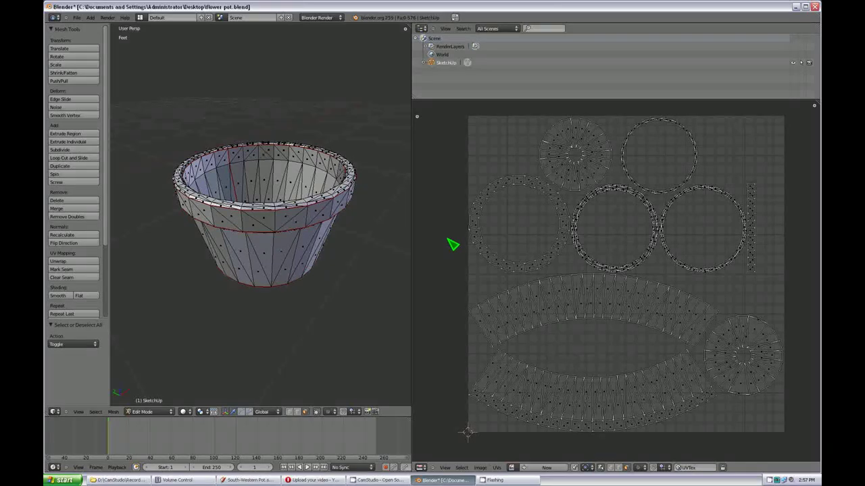
key(a)
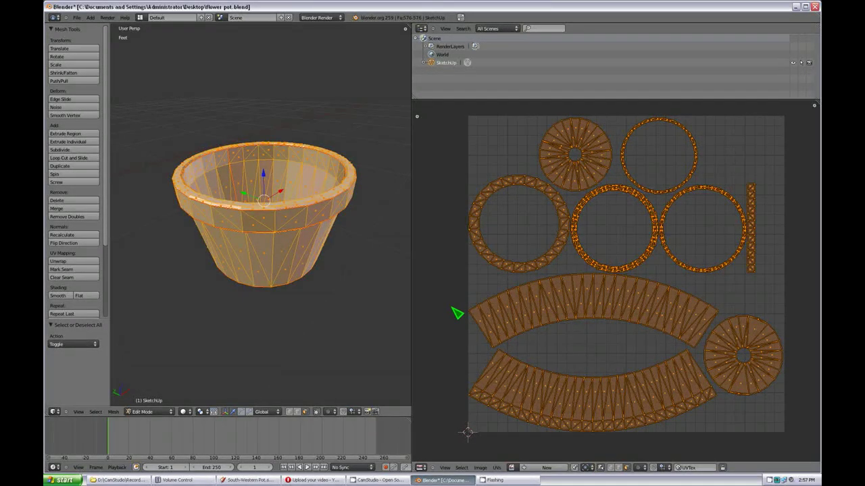
Step: Start a PNG export of the UV layout and set its fill opacity to 1.00
click(498, 468)
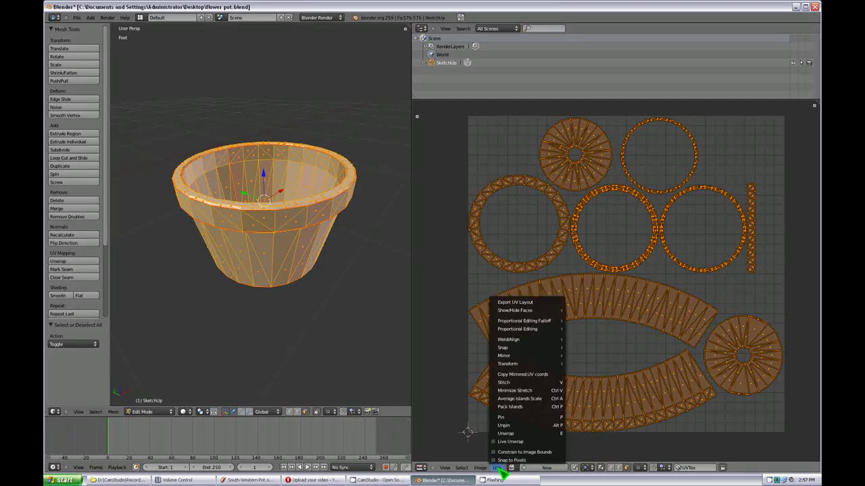
click(522, 303)
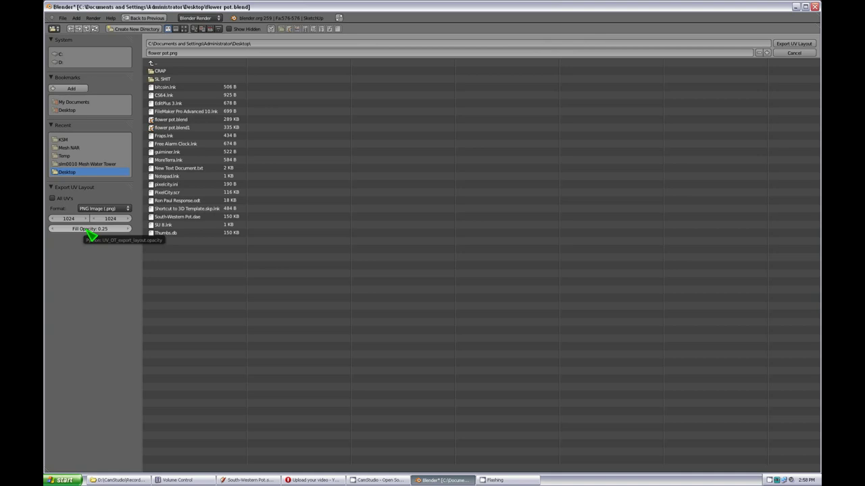
click(88, 229)
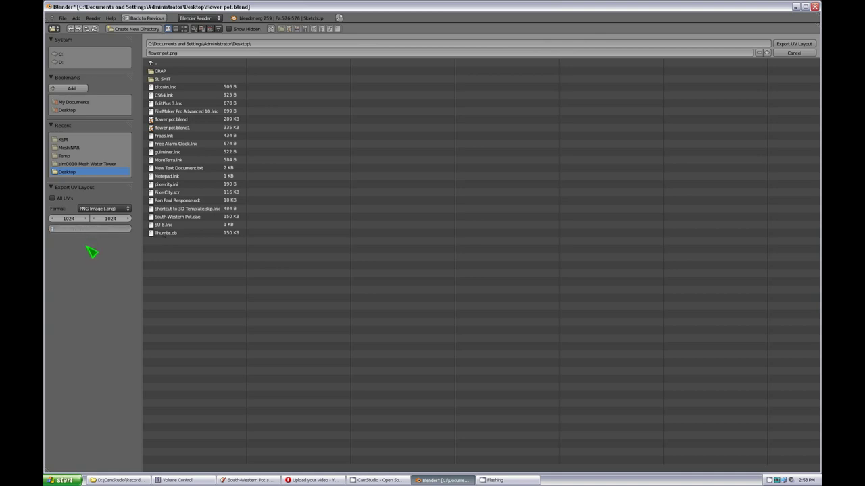
text(1)
key(Return)
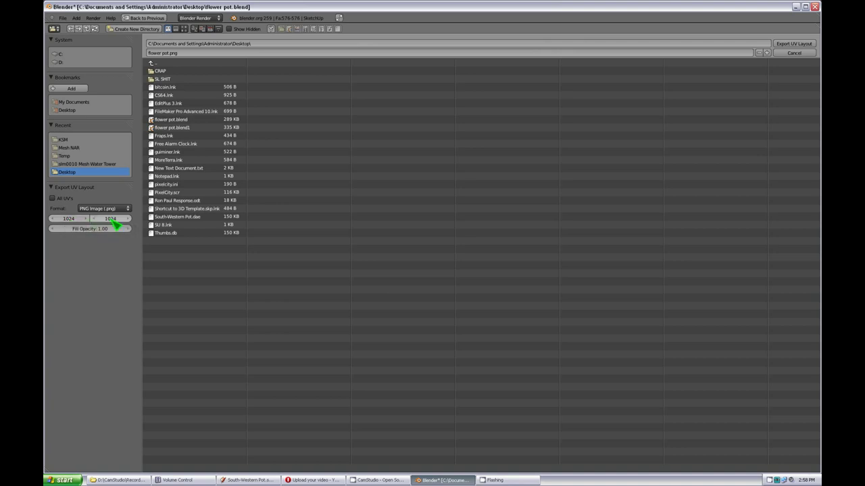
Step: Try an export width of 2048 pixels, and return the width to 1024
click(70, 220)
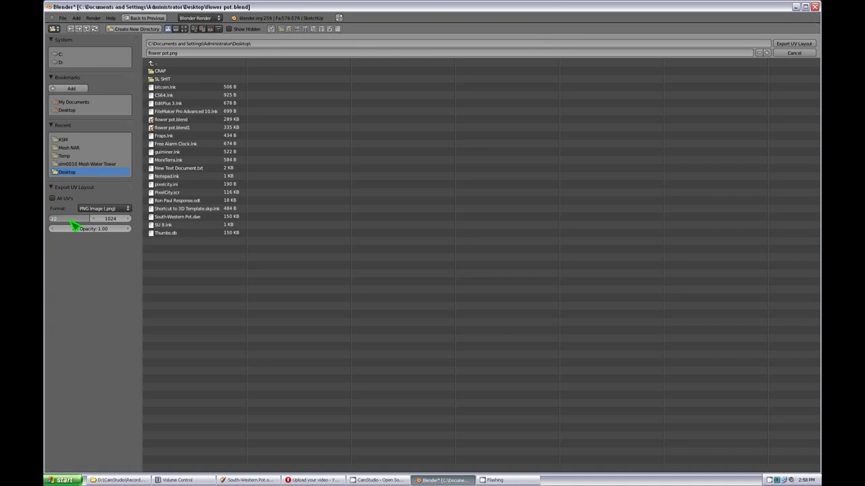
text(2048)
key(Return)
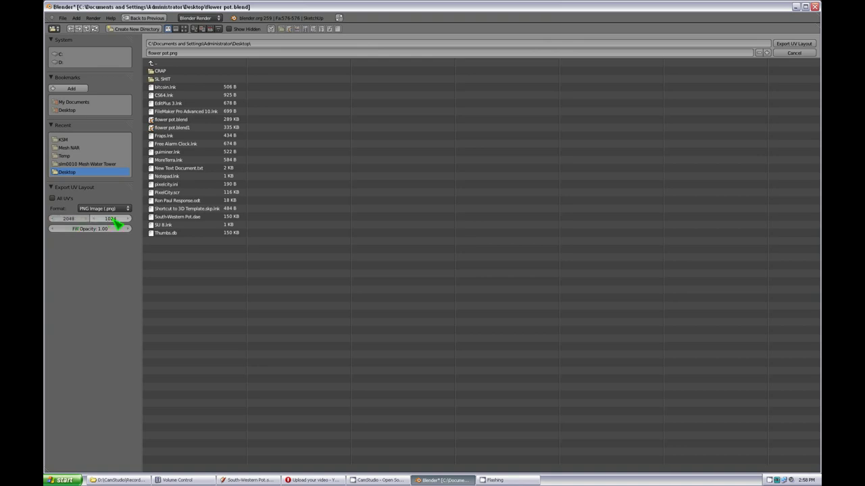
click(69, 220)
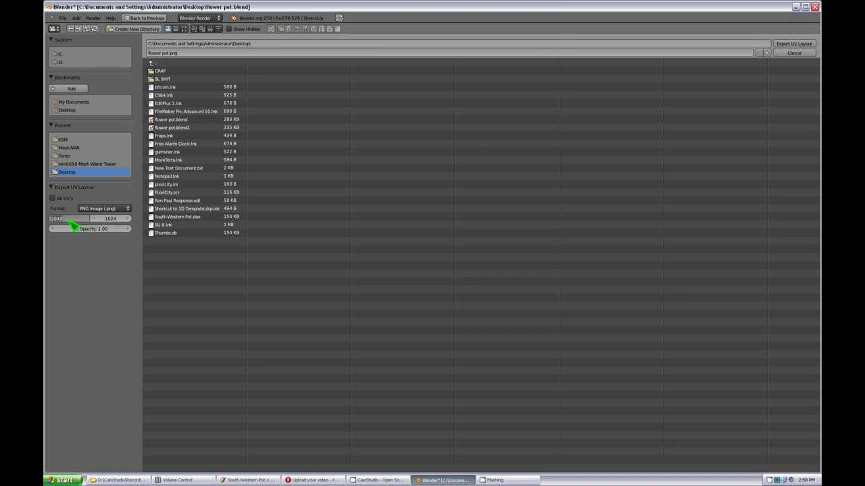
text(1024)
key(Return)
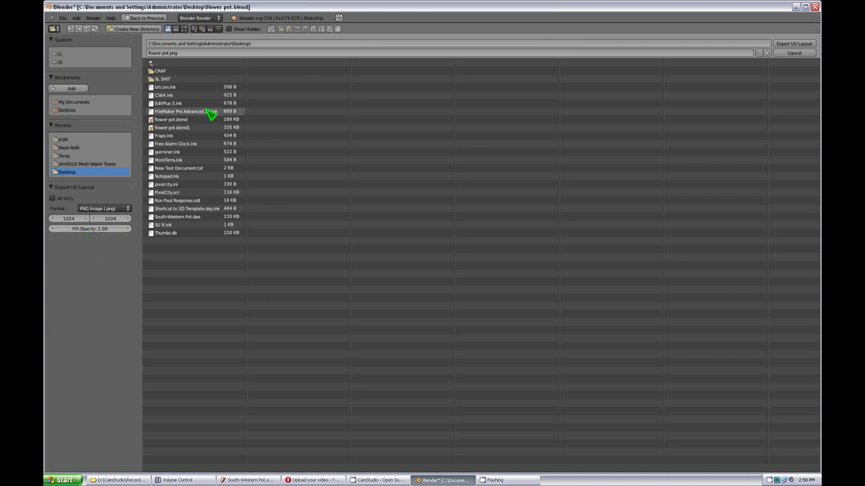
Step: Export the UV layout to the Desktop as flower pot.png and open that image in Photoshop
click(795, 45)
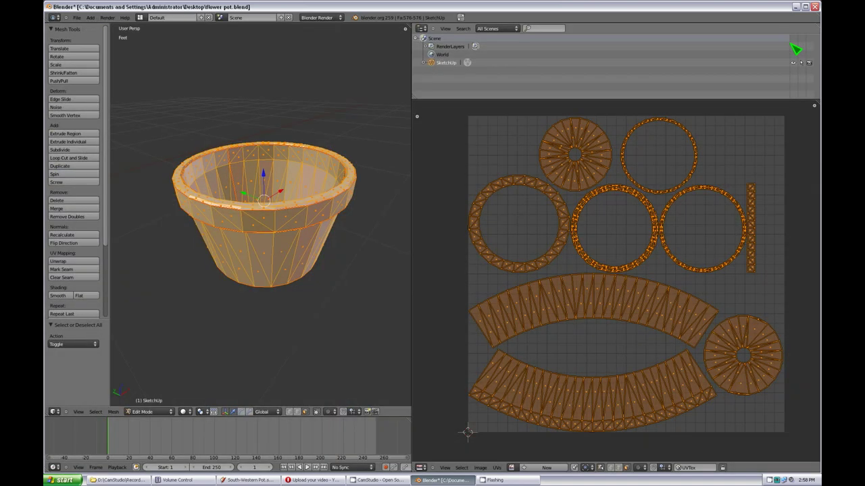
click(78, 17)
click(93, 69)
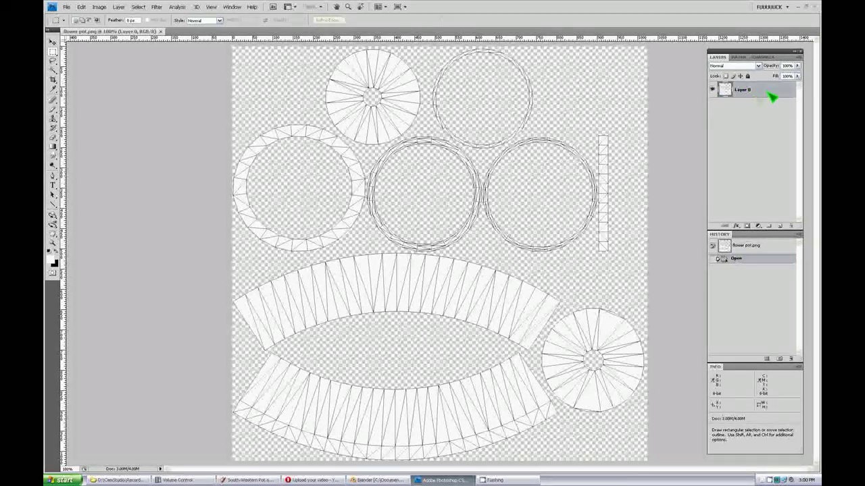
Step: Duplicate Layer 0 and add a blank layer directly above the original Layer 0
click(797, 65)
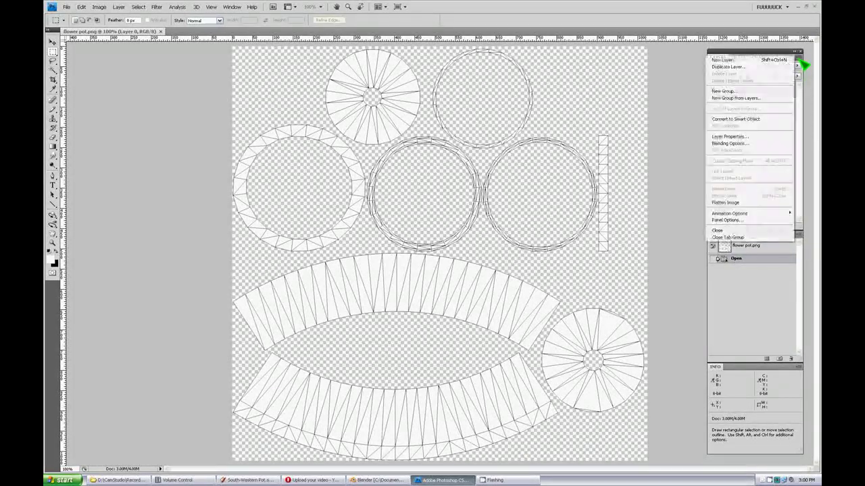
click(766, 68)
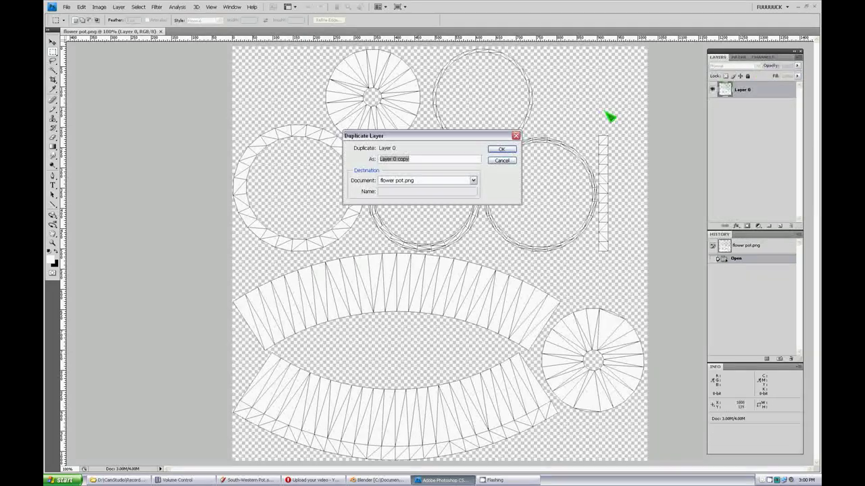
click(502, 149)
click(756, 109)
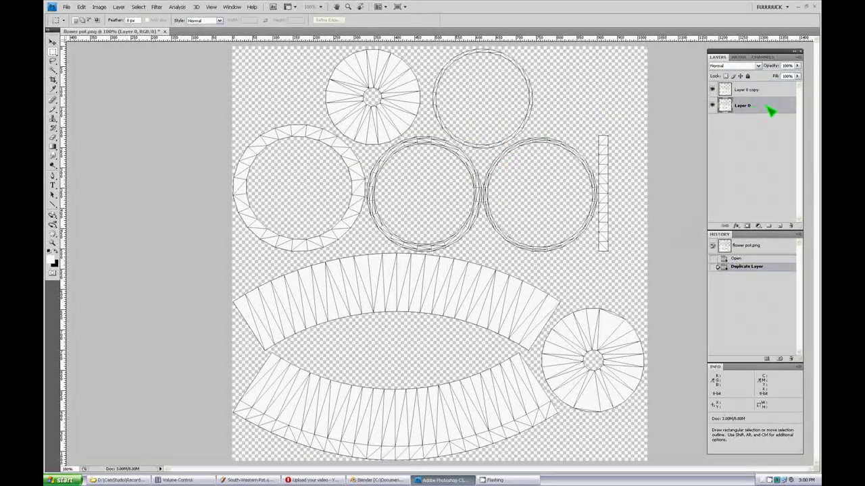
click(798, 65)
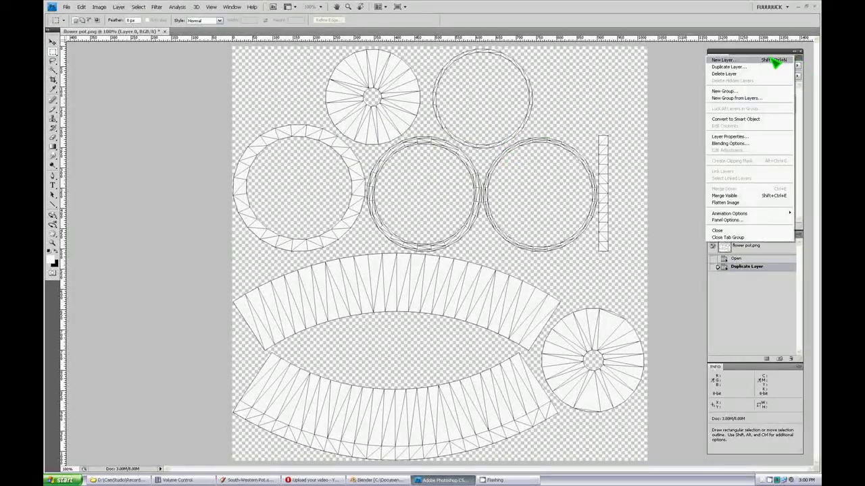
click(773, 60)
click(510, 149)
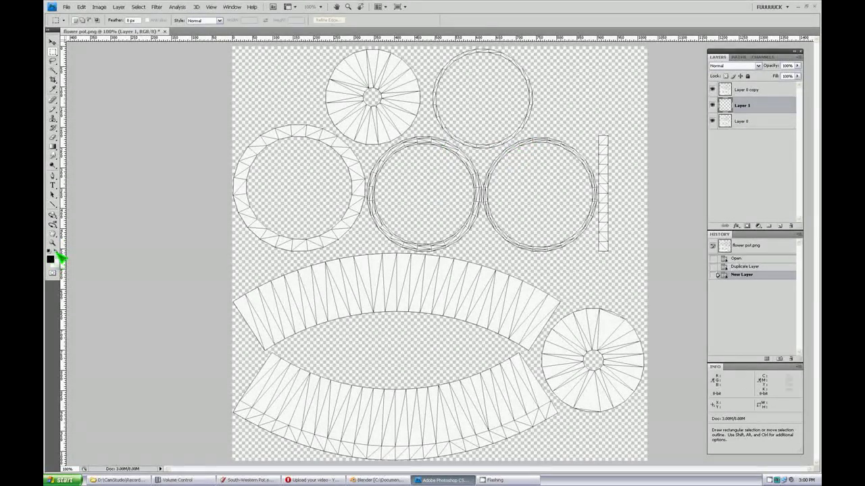
Step: Fill the blank layer with the white background color
click(68, 9)
mouse_move(81, 7)
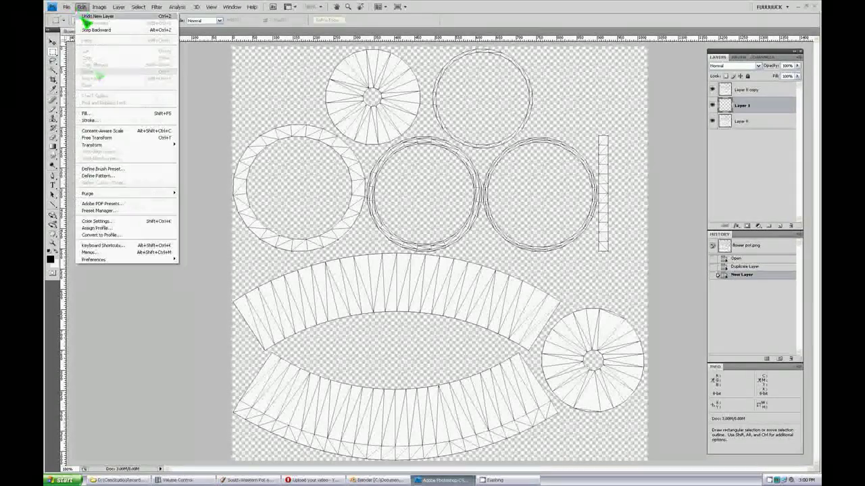
click(93, 115)
click(449, 151)
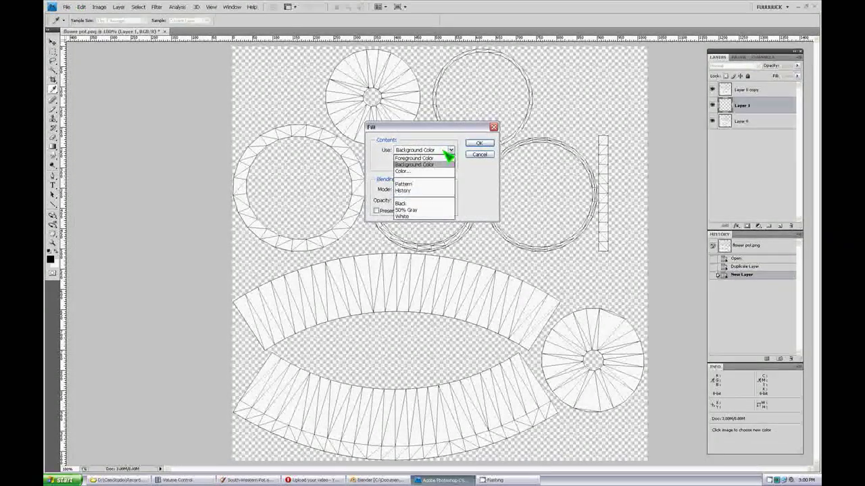
click(479, 144)
click(480, 144)
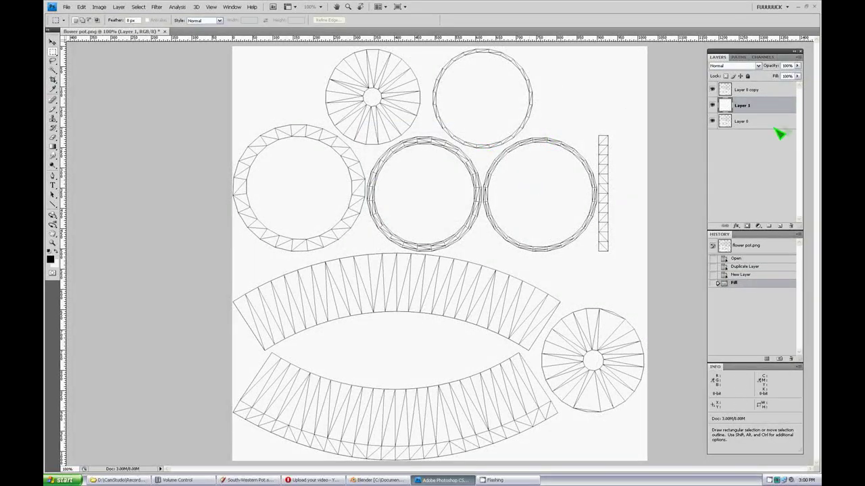
Step: On Layer 0 copy, select the empty area around the UV islands with the Magic Wand and invert the selection
click(755, 90)
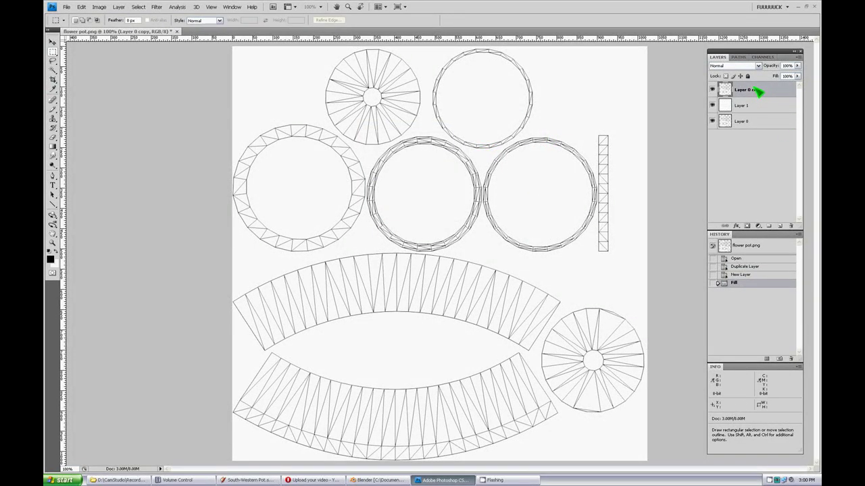
click(55, 73)
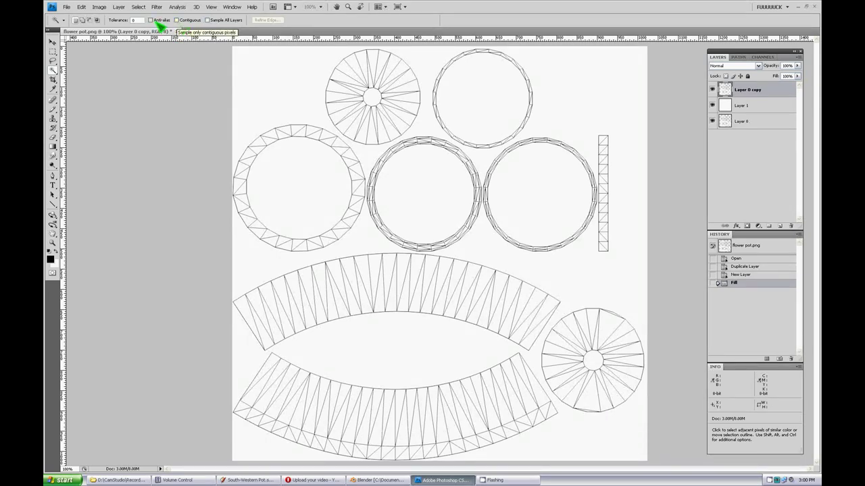
click(297, 87)
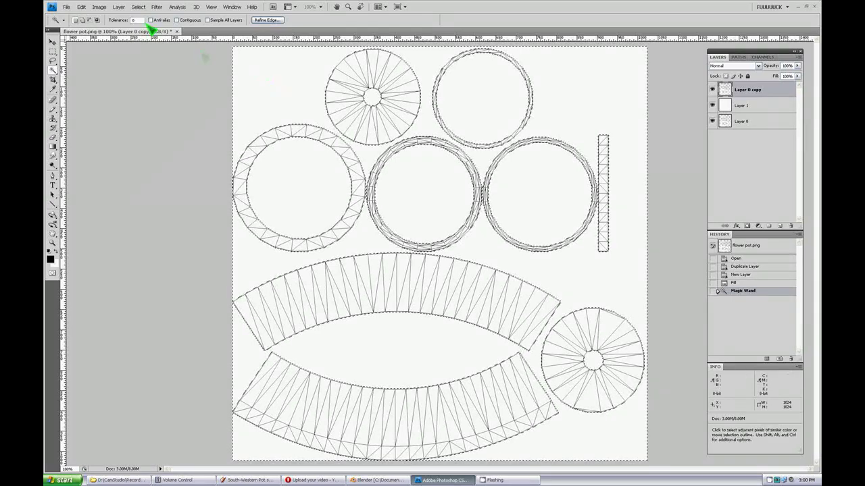
click(138, 7)
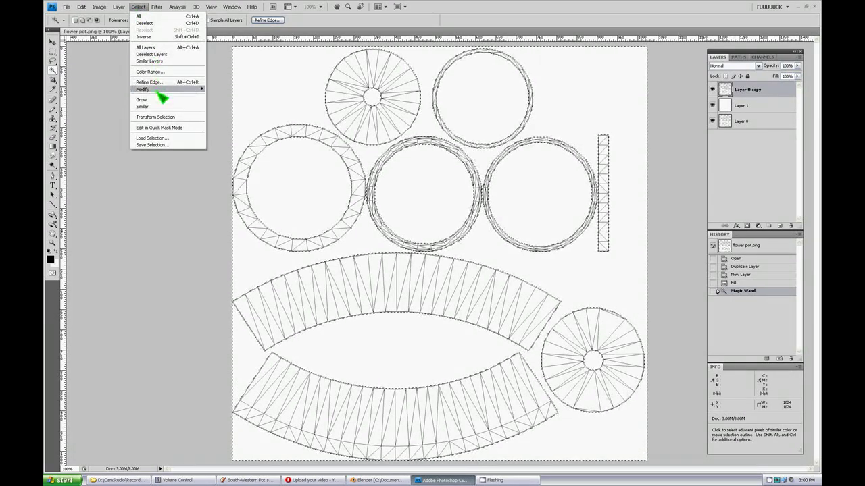
click(153, 37)
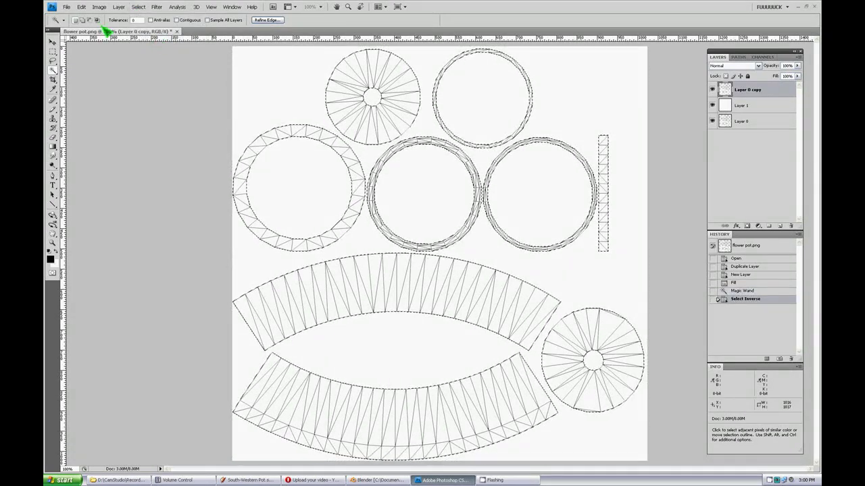
Step: Fill the selected island shapes on Layer 0 copy with the black foreground color
click(81, 8)
click(106, 113)
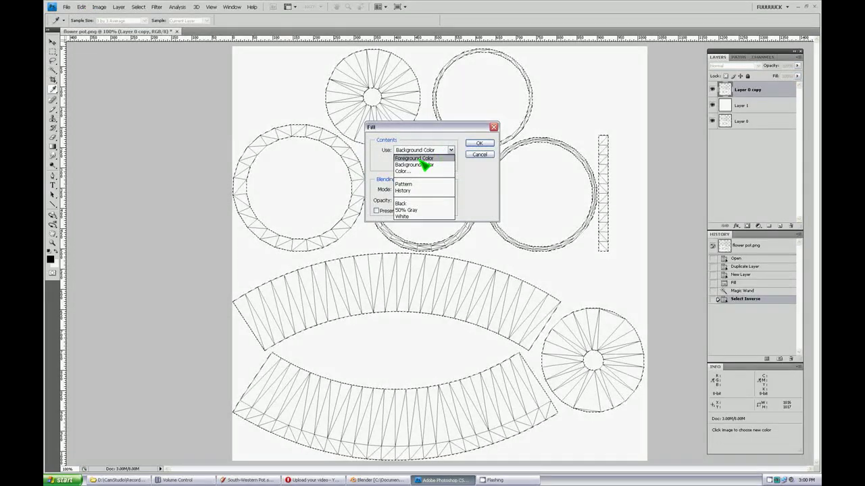
click(480, 144)
key(w)
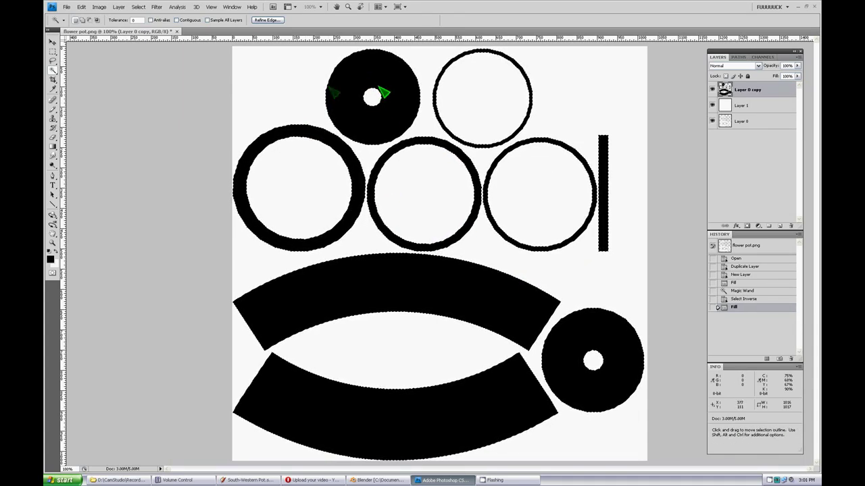
Step: Duplicate the black Layer 0 copy and reorder the layers with the duplicate at the bottom and Layer 0 at the top
right_click(748, 91)
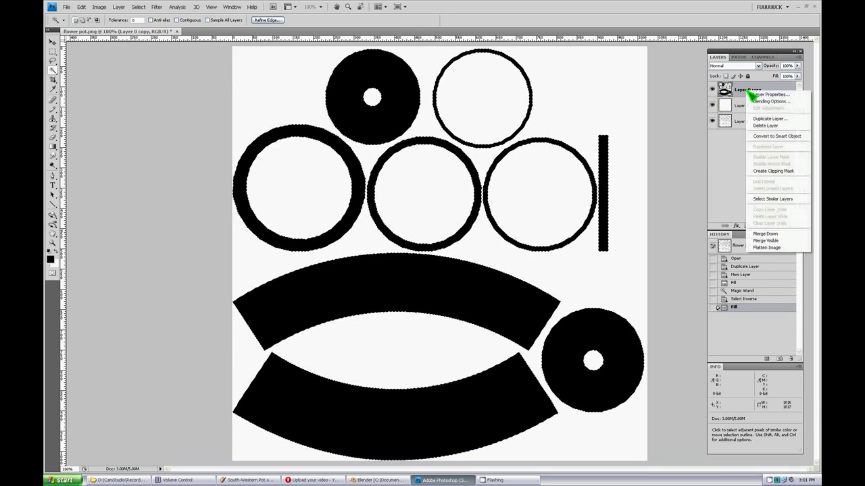
click(784, 120)
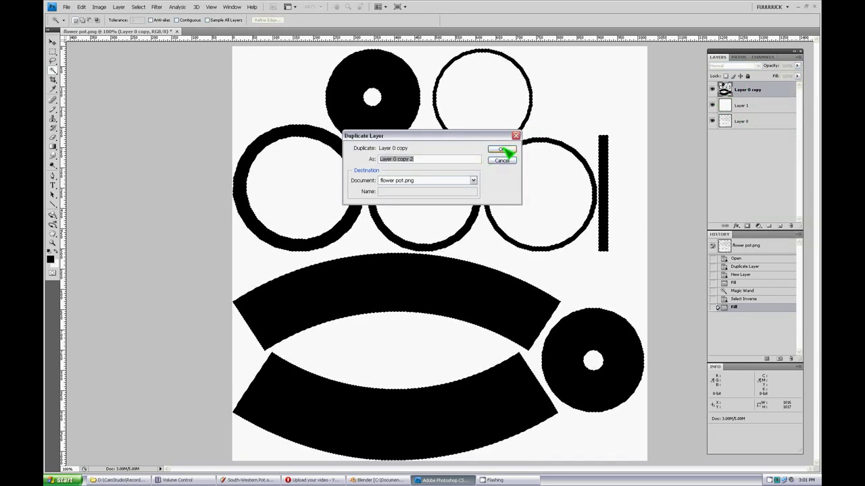
click(502, 150)
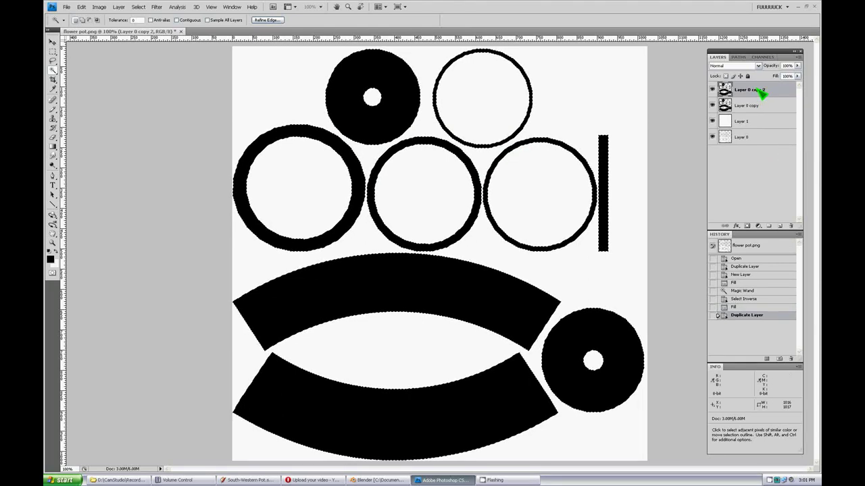
drag(769, 94, 748, 91)
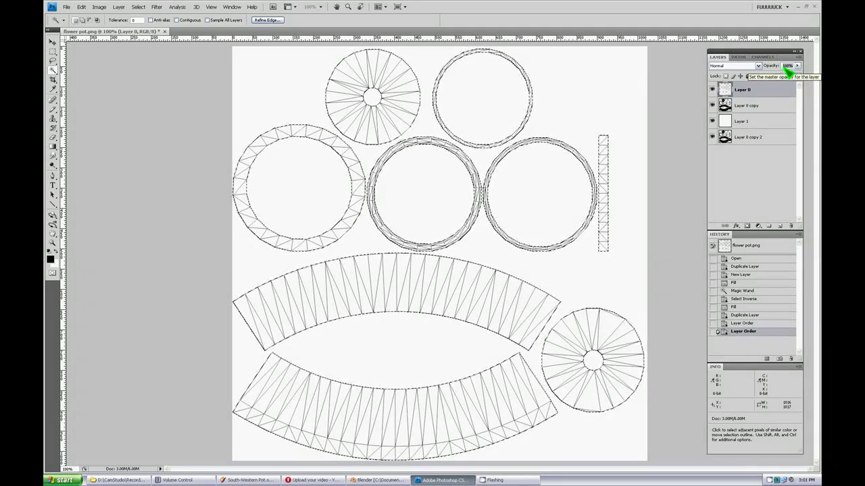
Step: Set Layer 0's opacity to 50% and hide that layer
text(50)
key(Return)
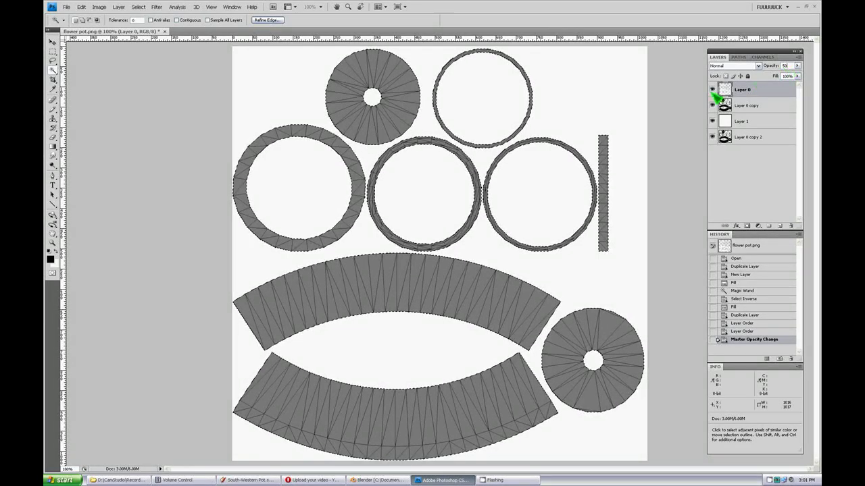
click(712, 90)
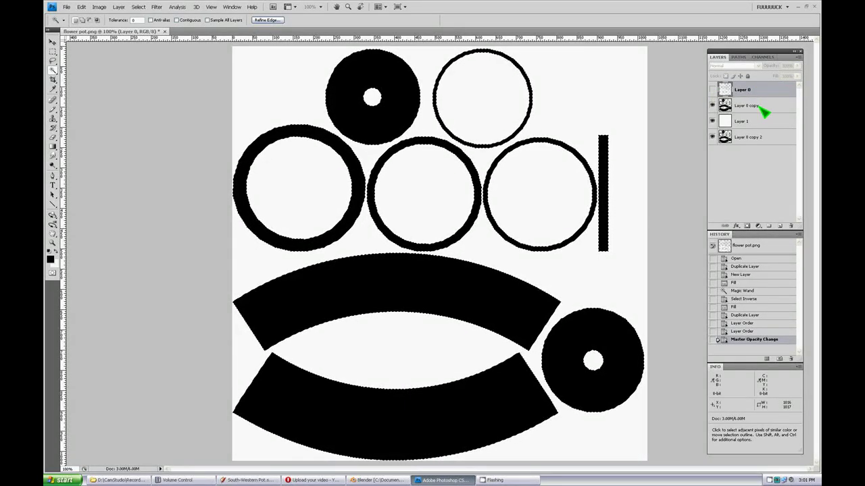
Step: Feather the island-shaped selection on Layer 0 copy
click(762, 106)
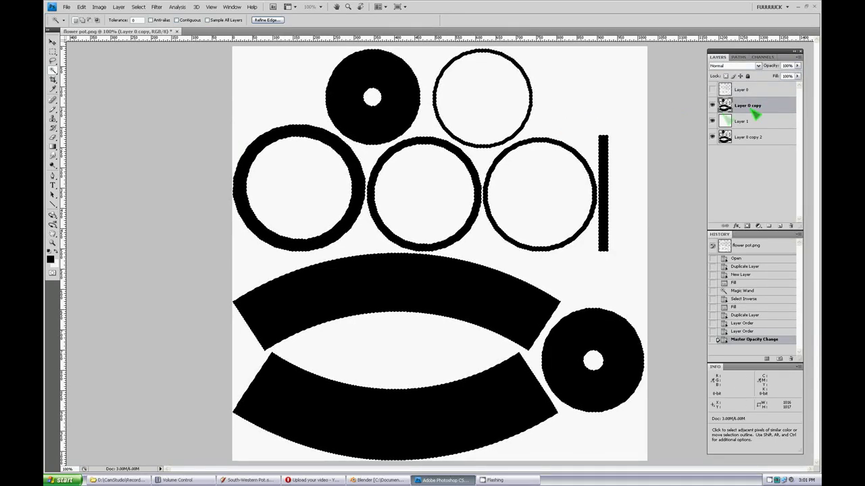
click(139, 7)
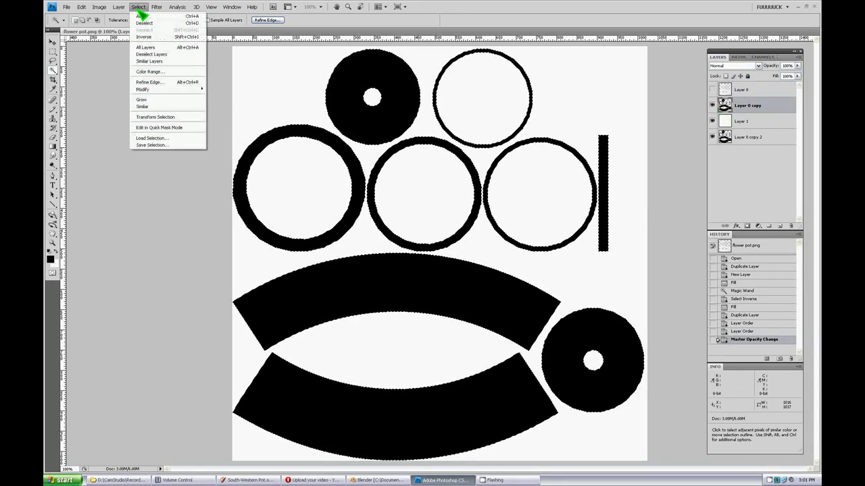
mouse_move(162, 90)
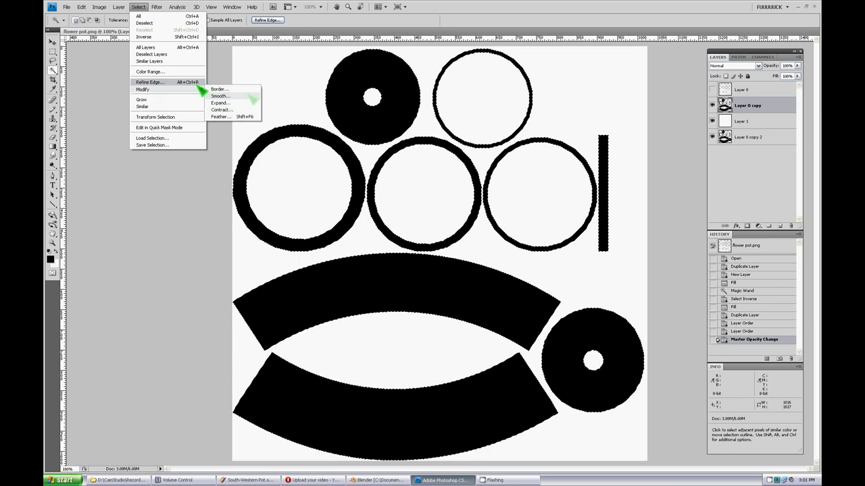
click(234, 117)
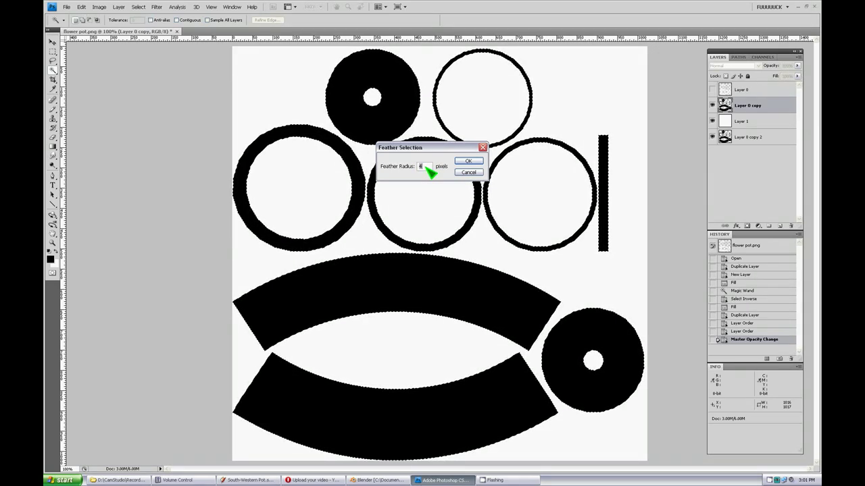
click(468, 162)
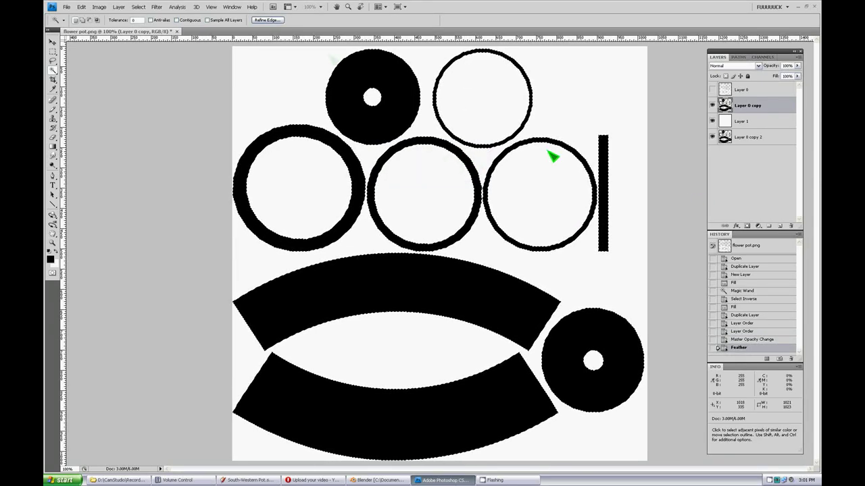
Step: Clear the black fill inside the feathered selection on Layer 0 copy, leaving only thin outlines, and deselect
click(81, 7)
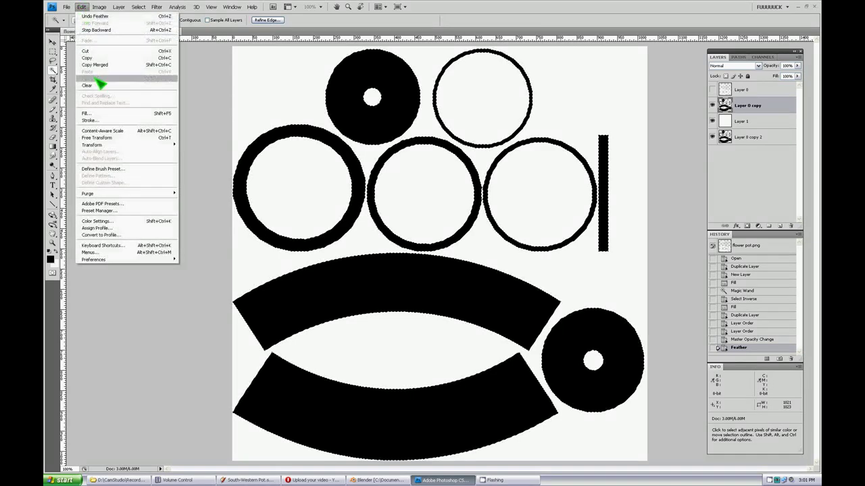
click(96, 86)
click(138, 7)
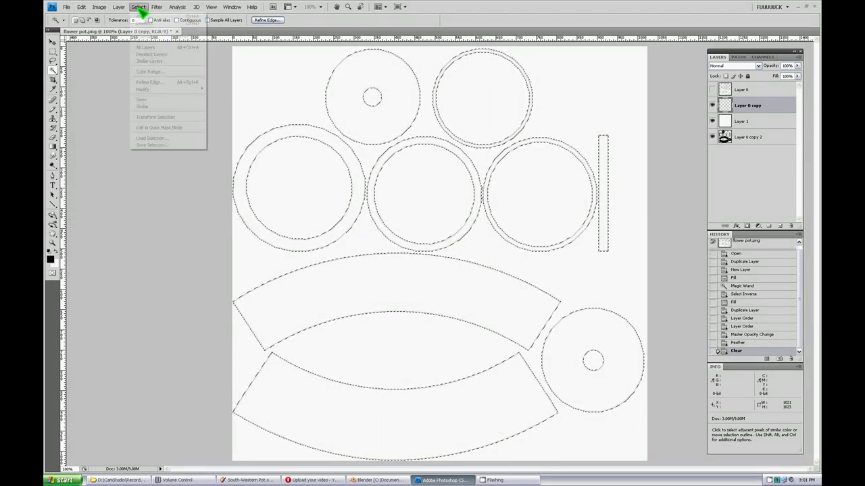
click(144, 23)
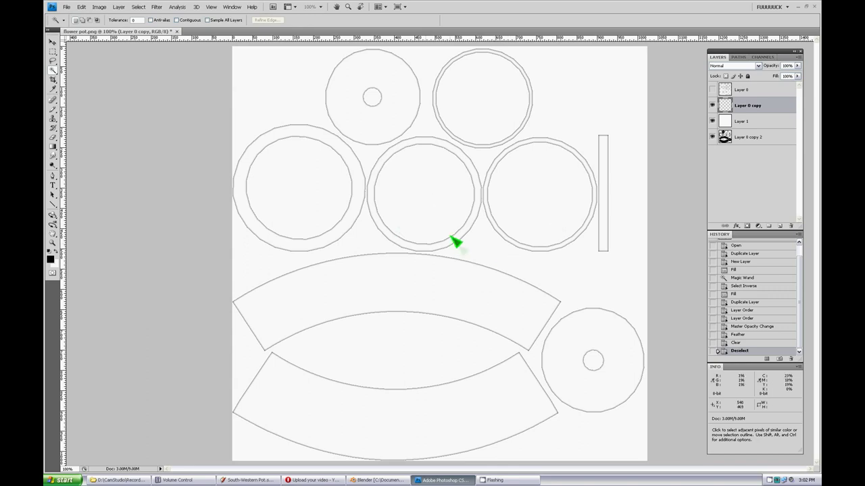
Step: Export the outline image for web as a JPEG High file named flower-pot.jpg on the Desktop
click(66, 7)
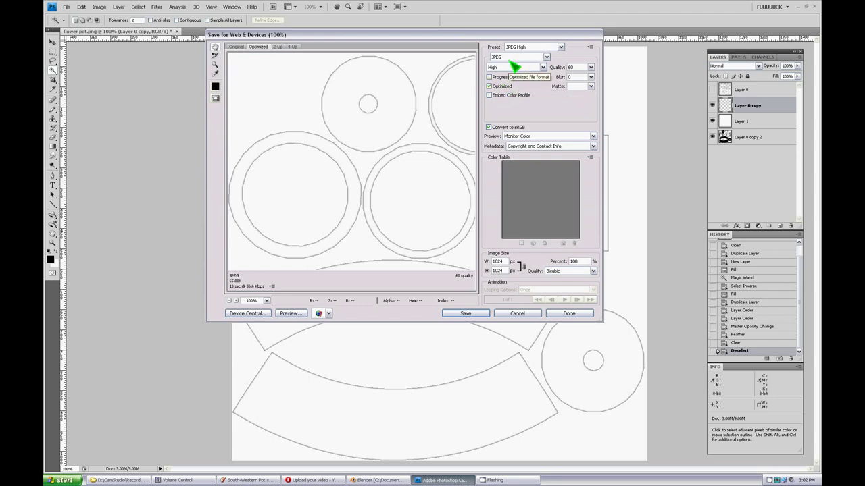
click(484, 313)
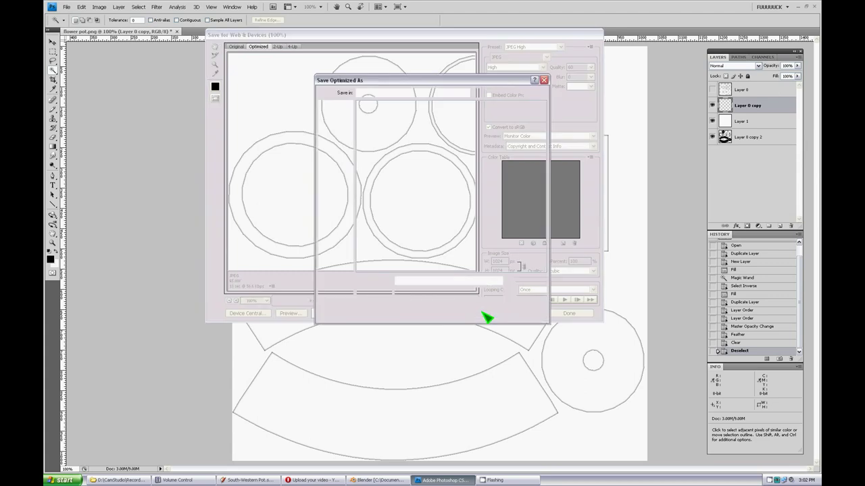
click(336, 142)
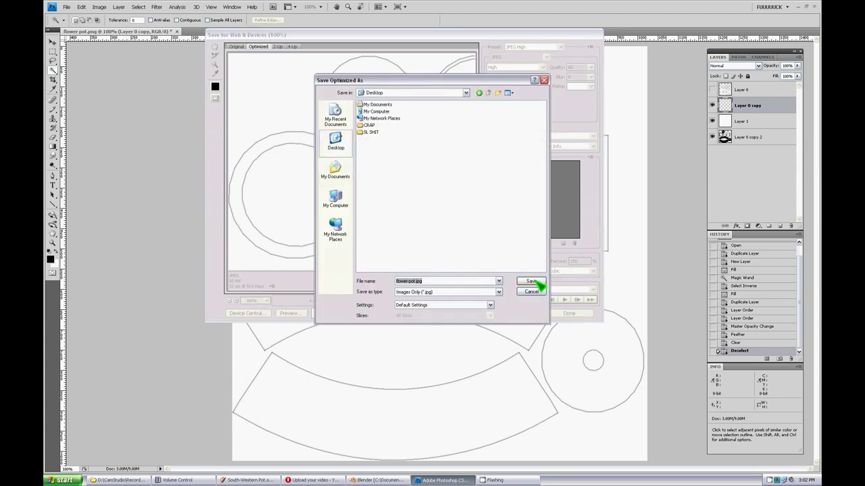
click(532, 281)
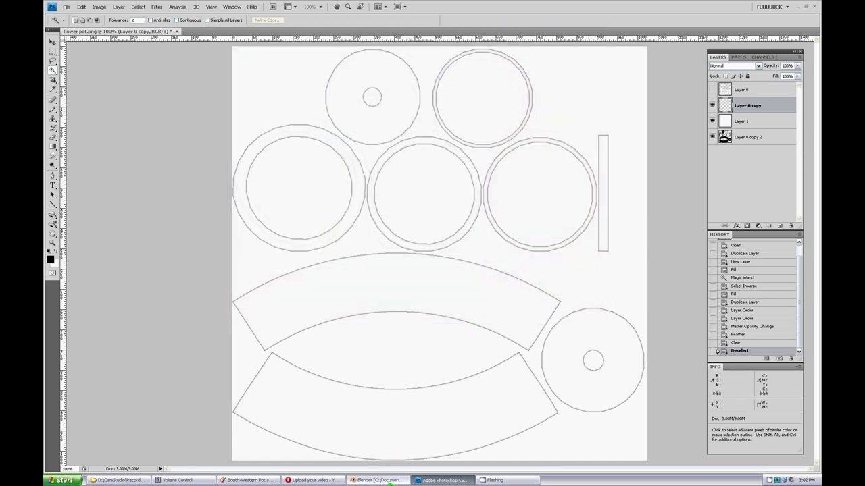
Step: Switch to Blender and open flower-pot.jpg from the Desktop as the image behind the UV layout
click(385, 481)
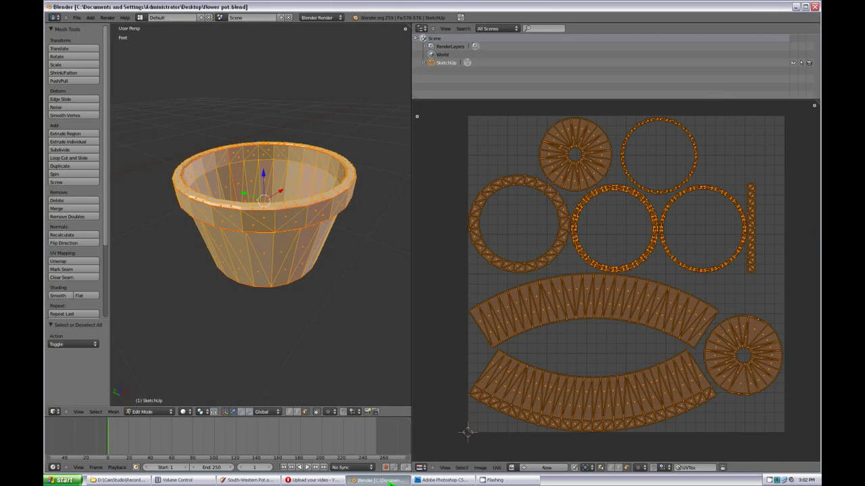
click(479, 468)
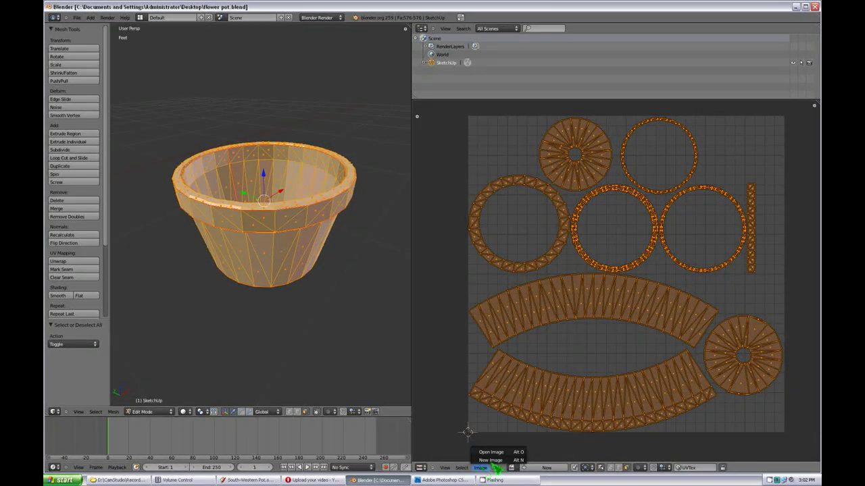
click(500, 453)
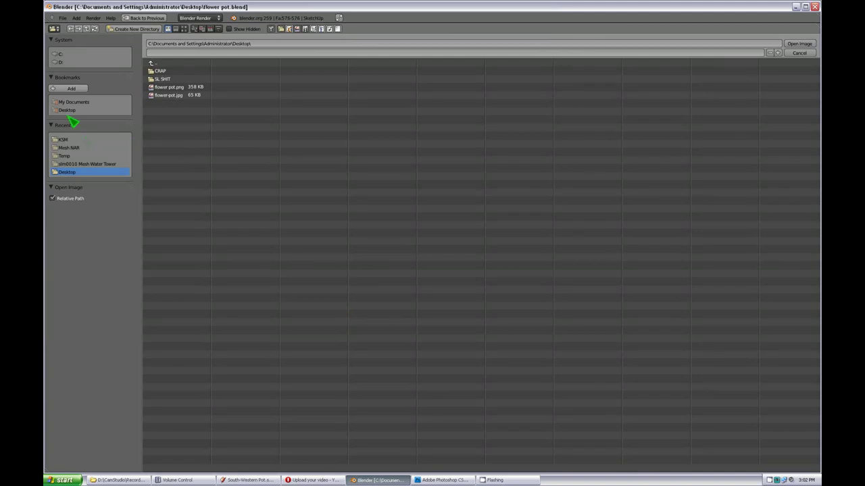
click(164, 96)
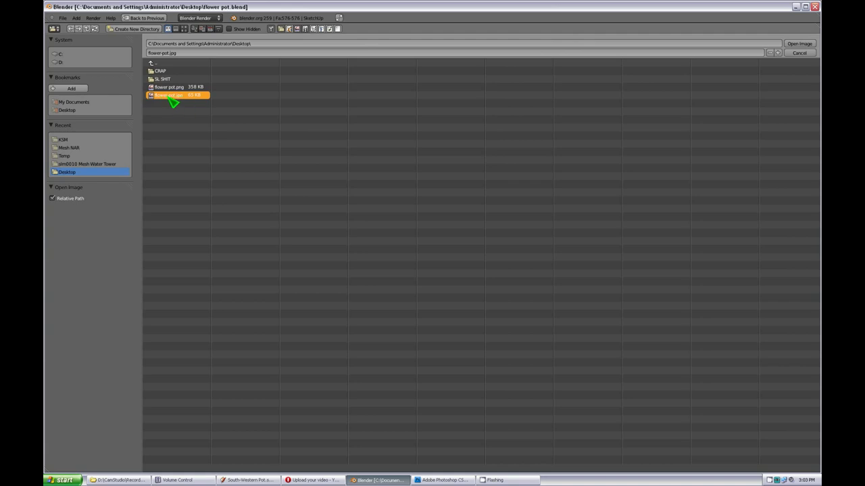
click(803, 45)
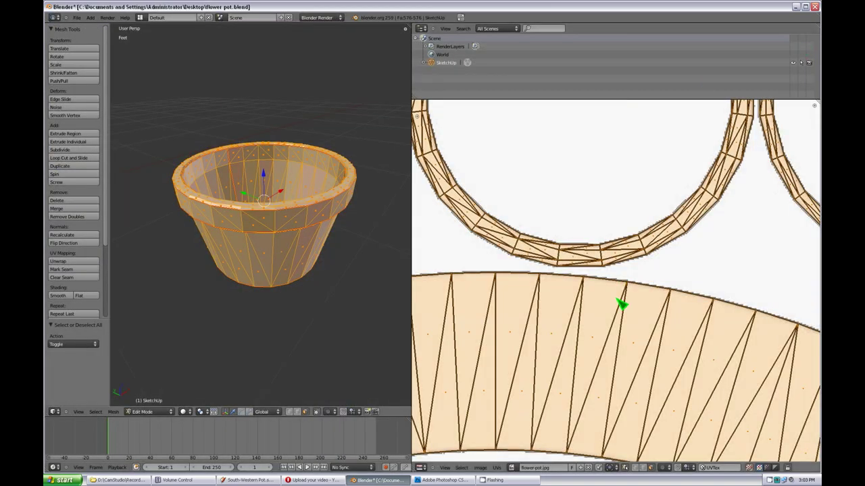
scroll(621, 297, down, 5)
scroll(573, 284, up, 1)
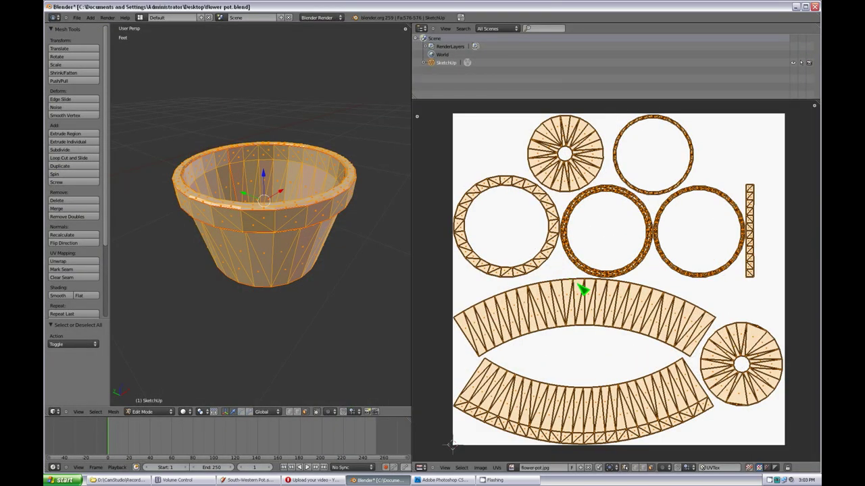
middle_drag(581, 289, 614, 290)
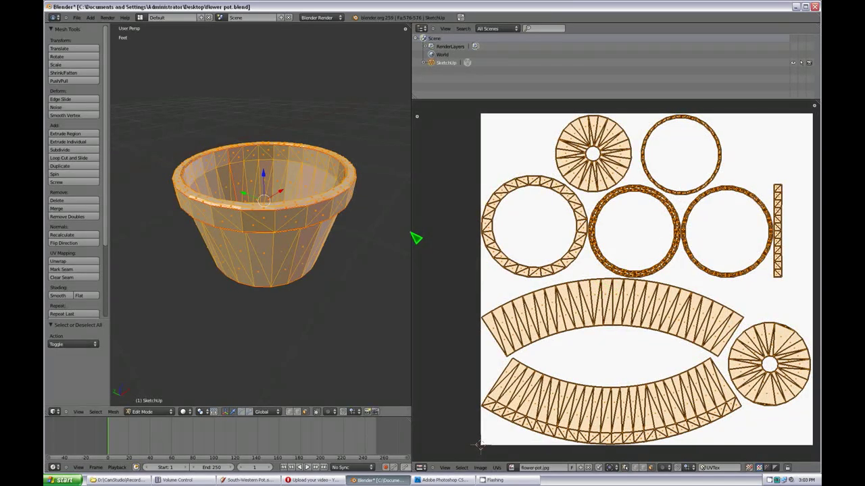
Step: Widen the 3D view and display the flower pot in Object Mode with Textured viewport shading
drag(416, 239, 522, 246)
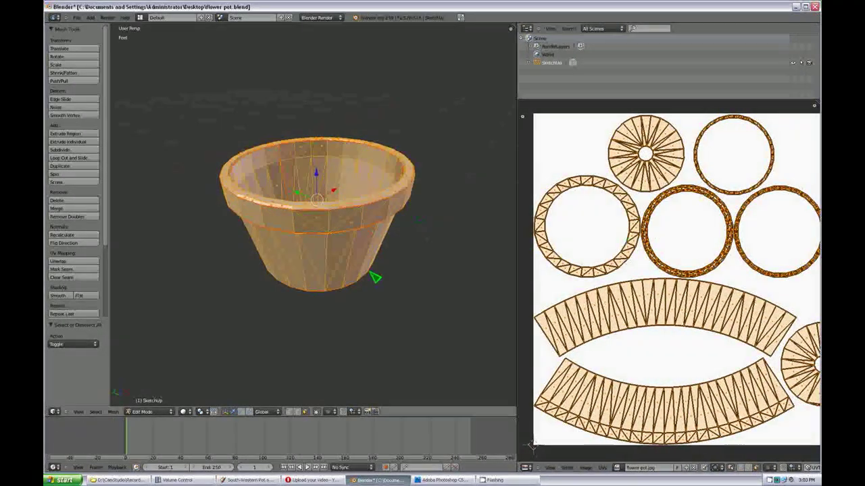
click(170, 412)
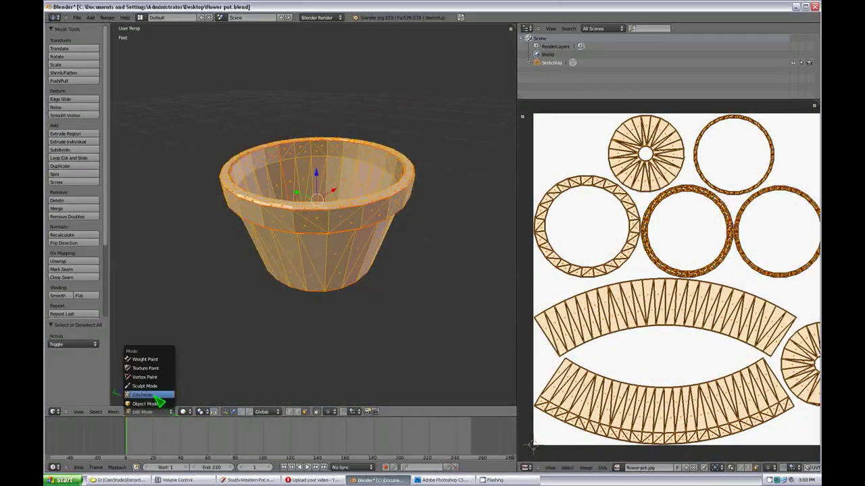
click(147, 404)
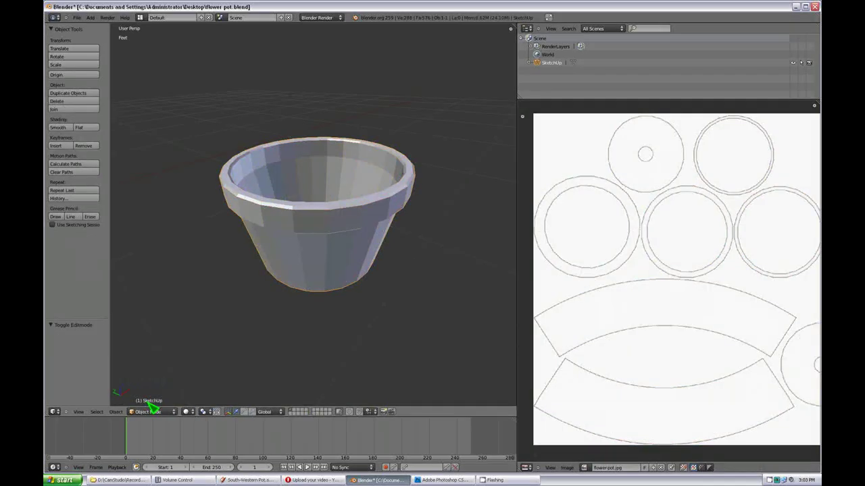
click(192, 412)
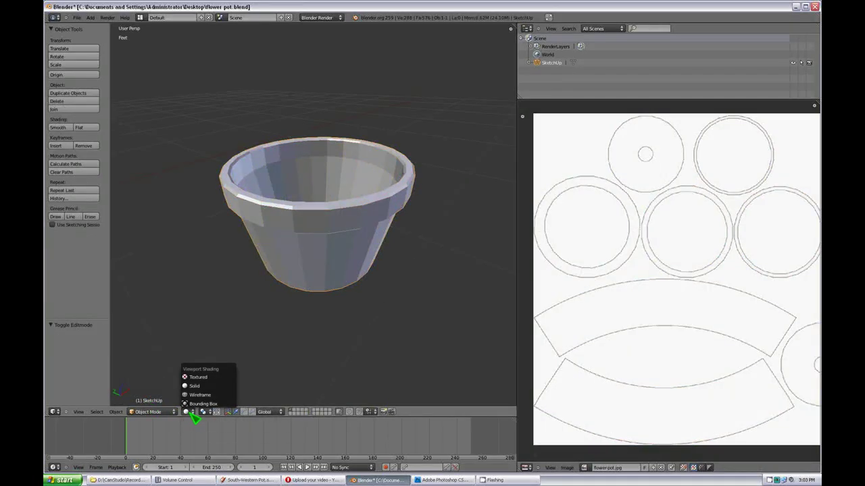
click(204, 379)
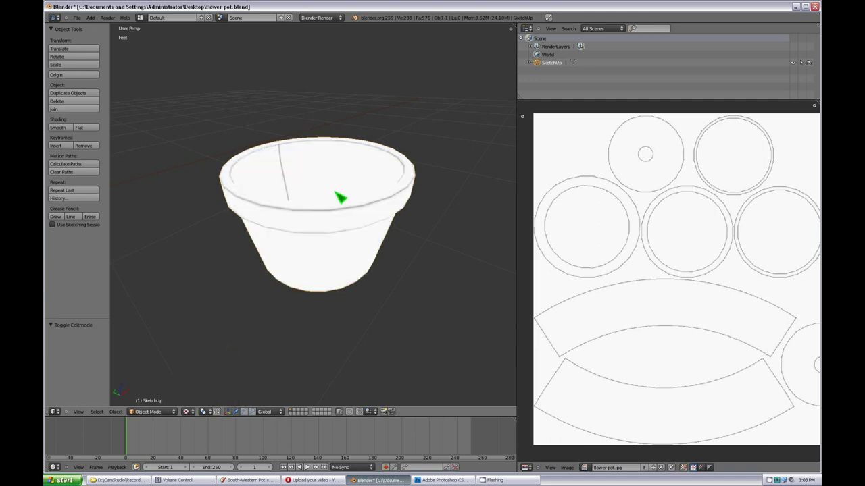
middle_drag(345, 239, 372, 167)
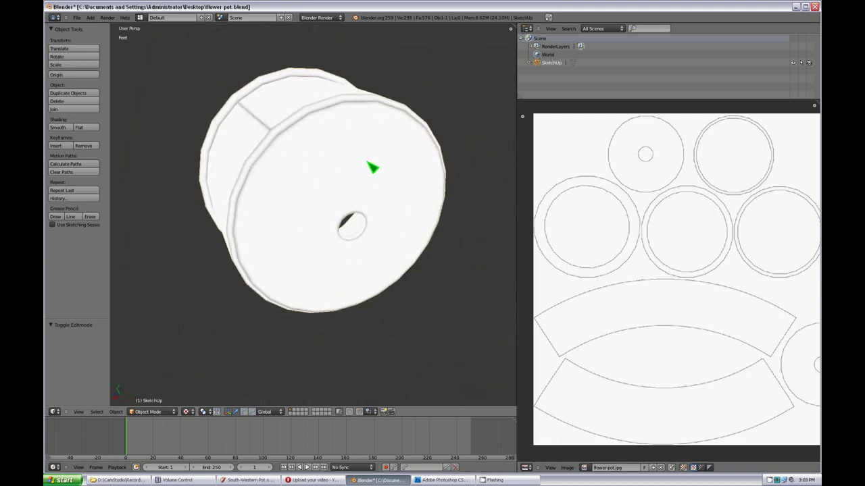
middle_drag(300, 121, 352, 224)
scroll(355, 223, up, 2)
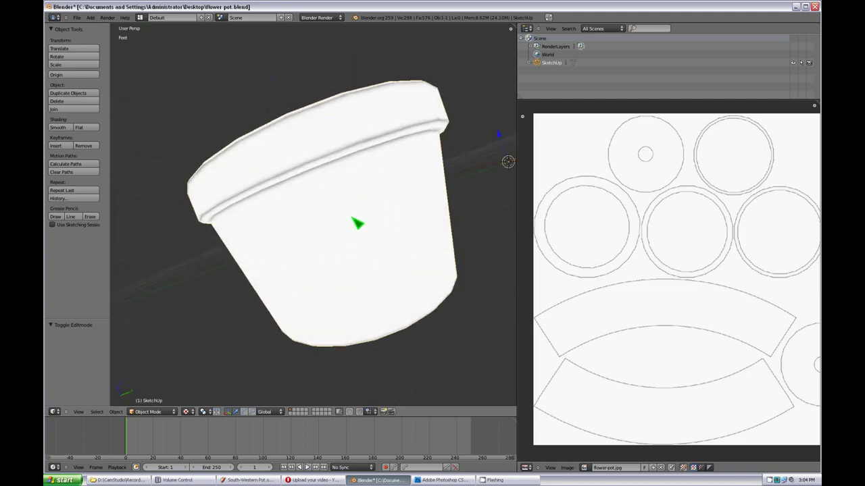
Step: Examine the flower pot model from the side, underneath and above, including its seam, rim and drainage hole
scroll(318, 213, down, 2)
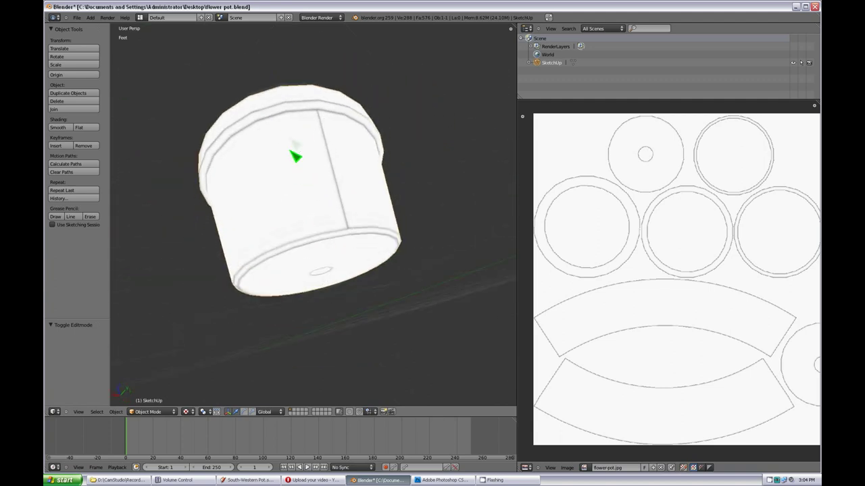
scroll(363, 175, up, 2)
middle_drag(363, 175, 350, 158)
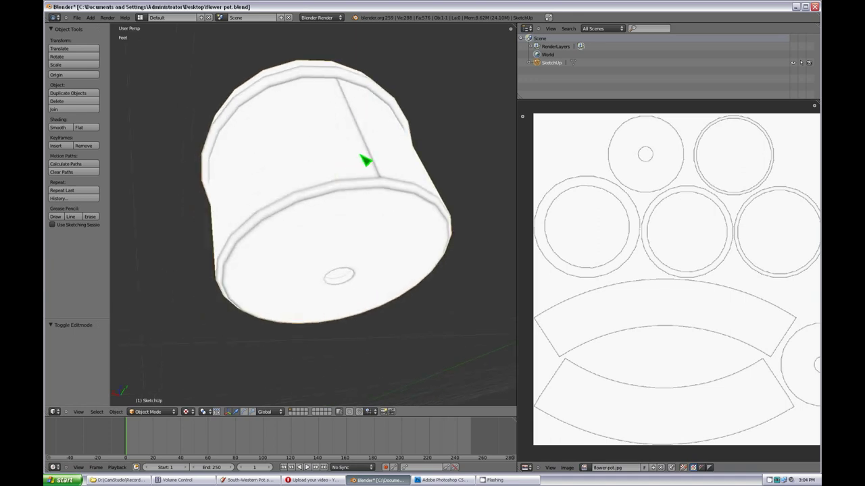
middle_drag(363, 145, 338, 268)
scroll(346, 146, up, 2)
scroll(338, 268, down, 2)
middle_drag(332, 224, 326, 257)
scroll(331, 271, down, 1)
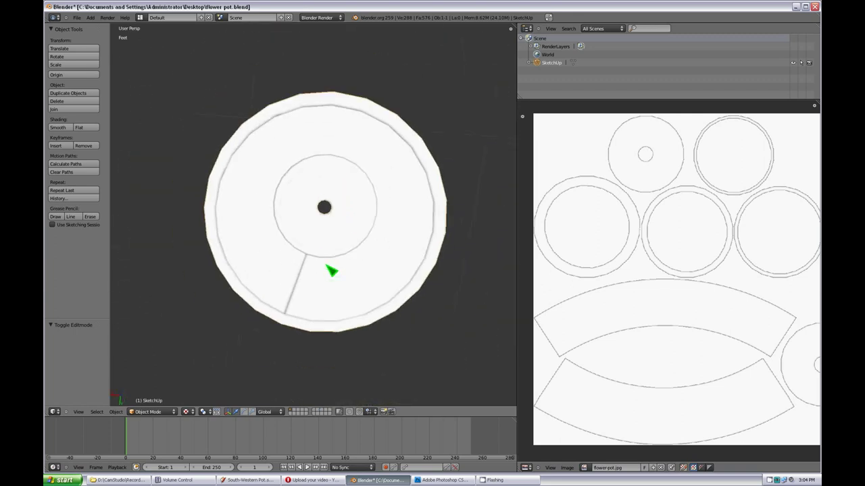
middle_drag(333, 174, 324, 278)
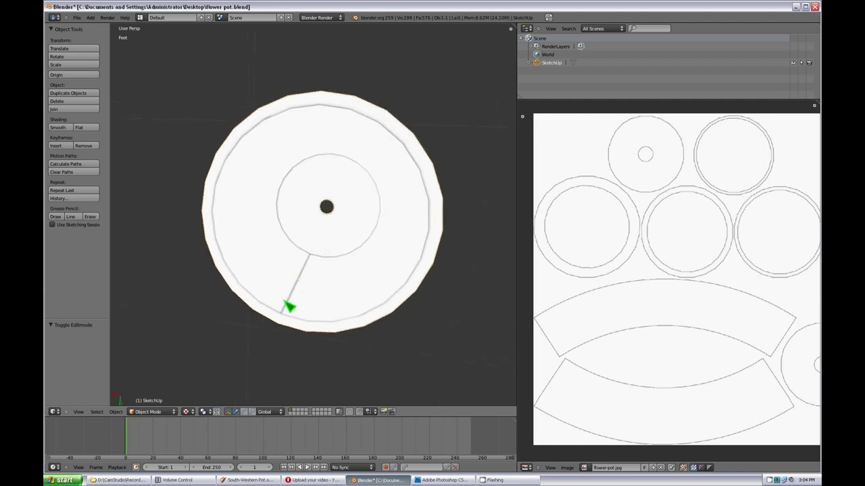
middle_drag(324, 276, 365, 204)
scroll(350, 243, up, 3)
middle_drag(350, 243, 347, 196)
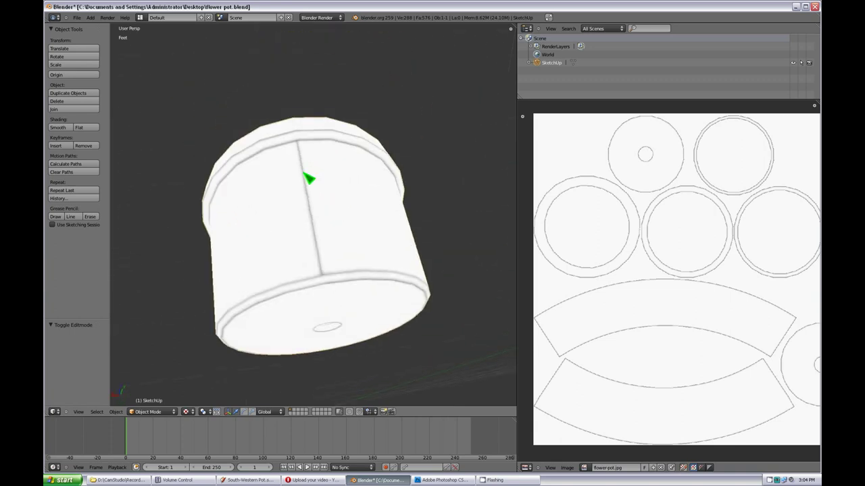
middle_drag(307, 179, 354, 269)
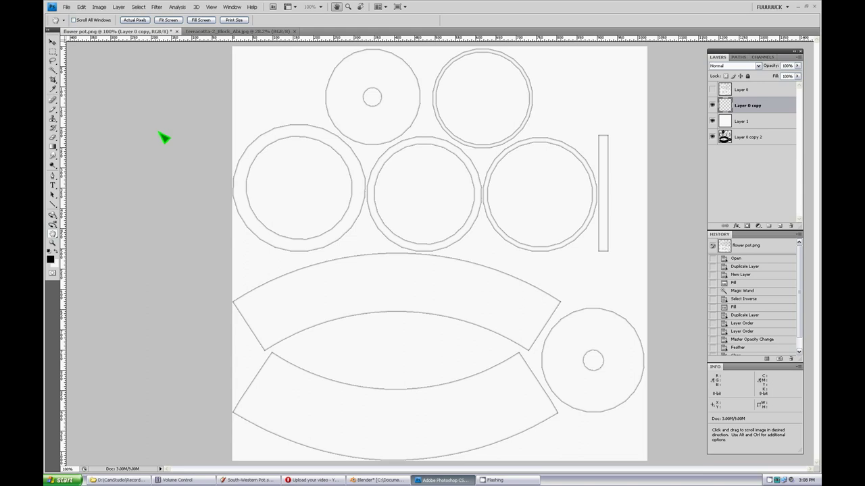
Step: Copy the entire Terracotta-2_Block_Abi.jpg image and paste it into flower pot.png directly above Layer 1
click(749, 124)
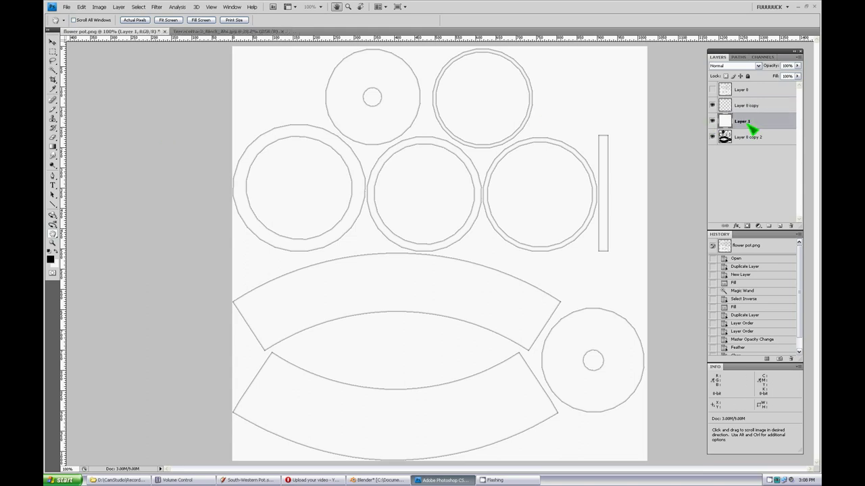
click(221, 33)
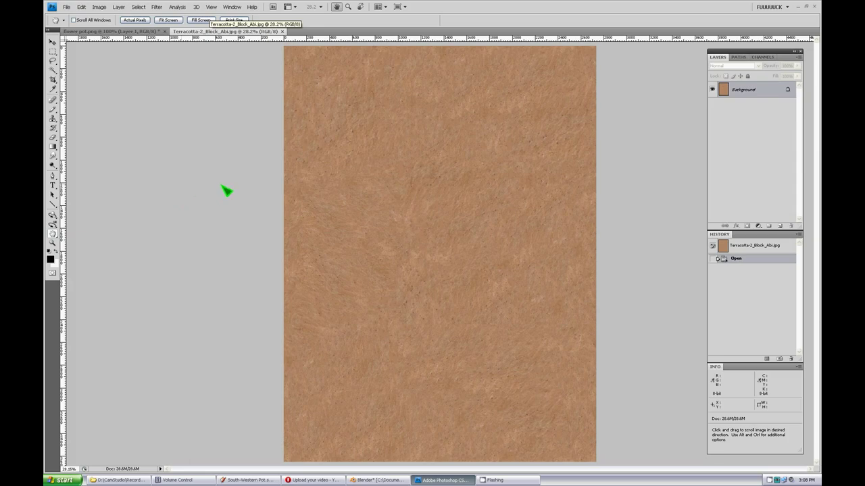
double_click(54, 244)
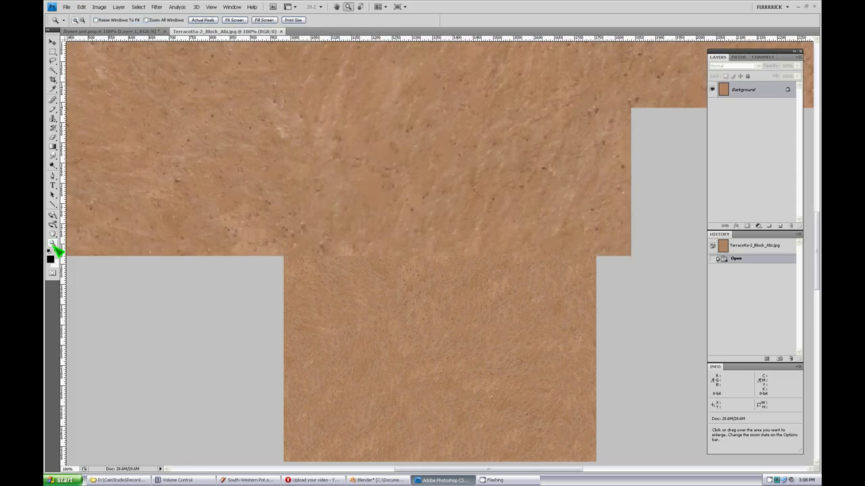
double_click(54, 234)
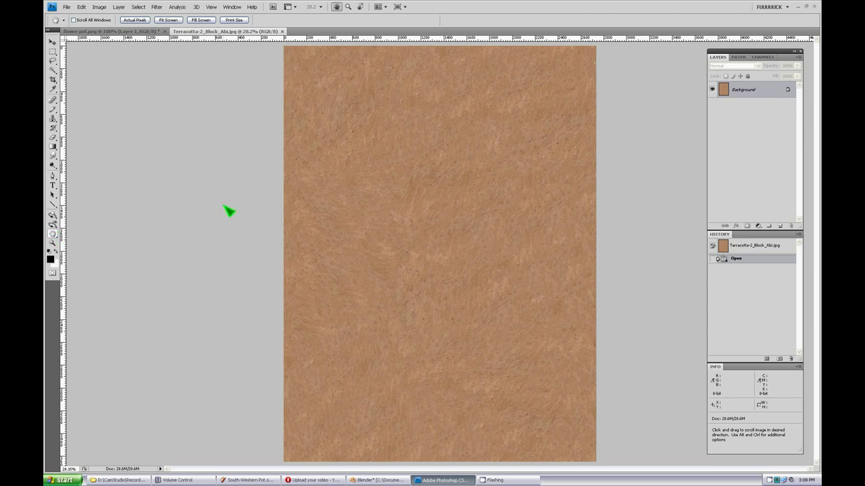
key(ctrl+space)
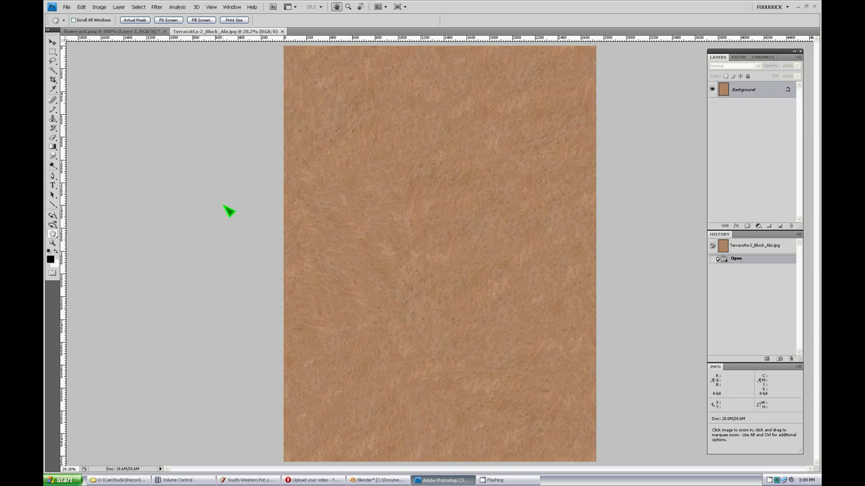
key(ctrl+a)
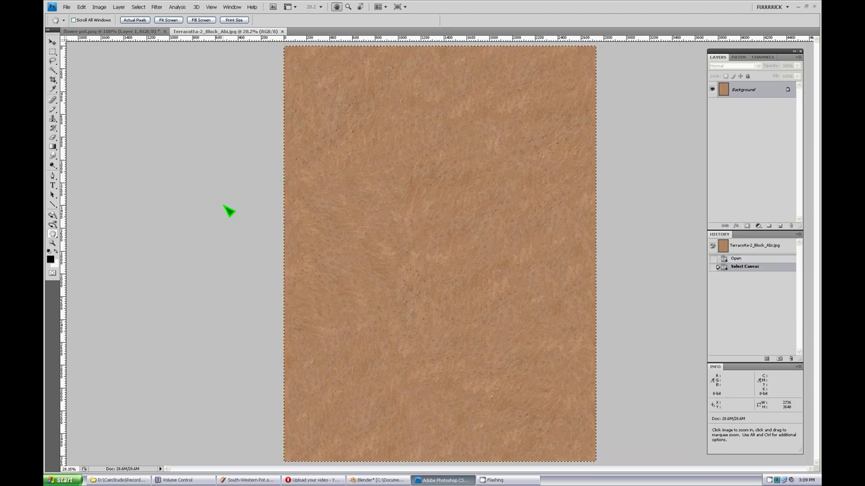
click(140, 31)
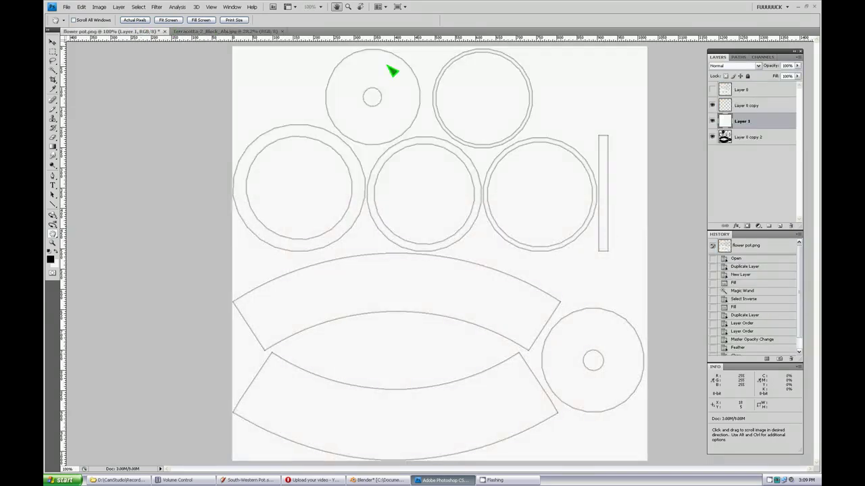
key(ctrl+v)
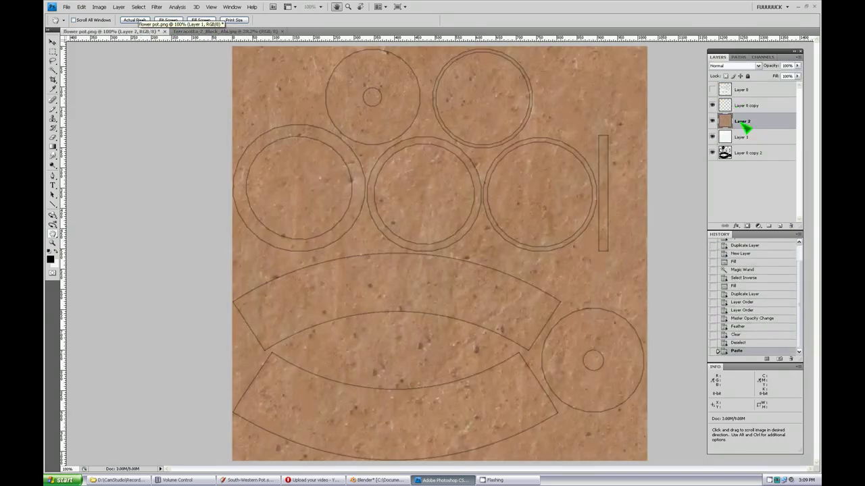
Step: Scale the pasted terracotta texture proportionally to about 20.7%, anchored at the canvas's upper-left corner, and apply the transformation
alt+click(499, 197)
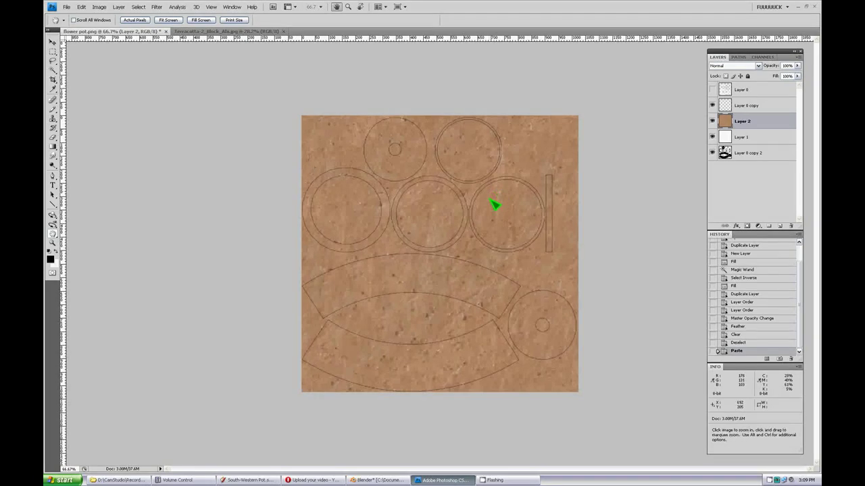
key(ctrl+t)
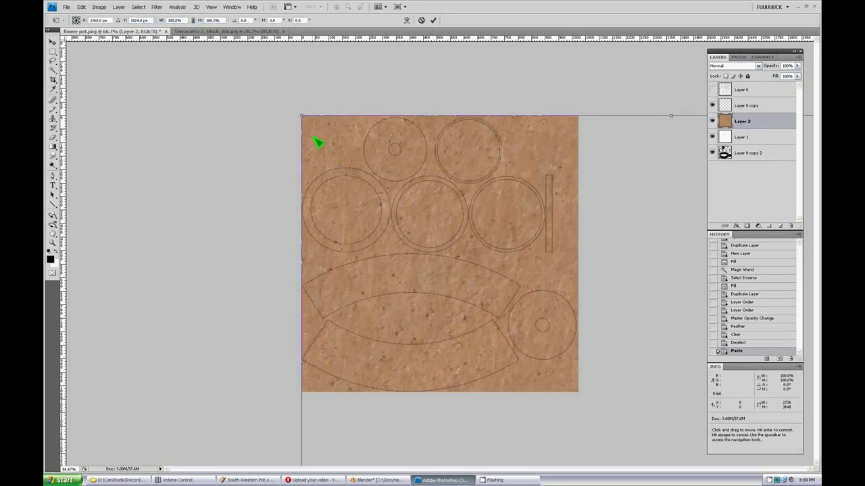
drag(306, 124, 435, 290)
drag(546, 365, 414, 190)
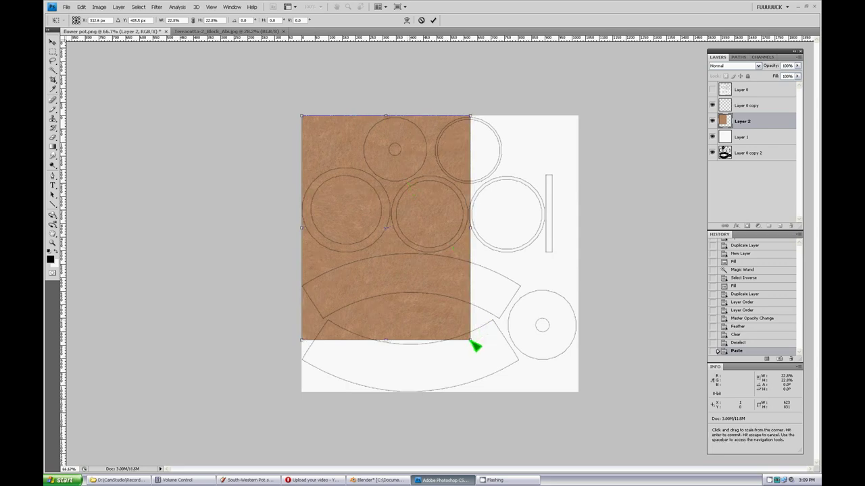
shift+drag(473, 347, 566, 388)
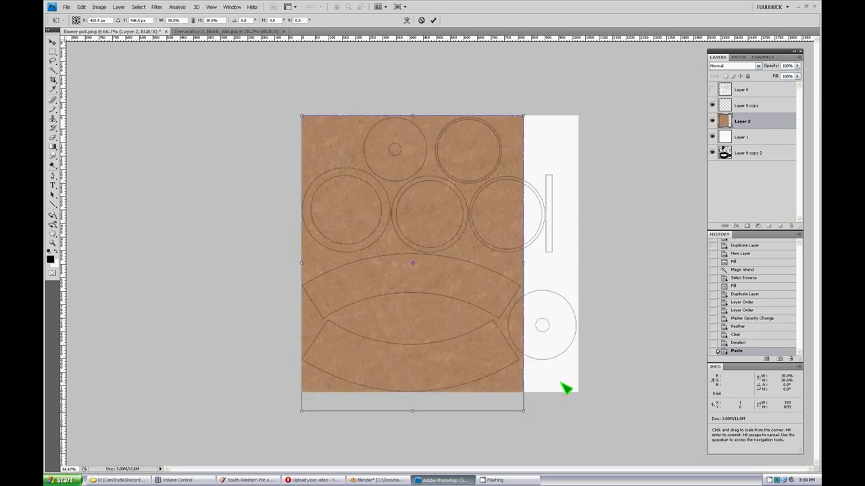
shift+drag(566, 388, 465, 321)
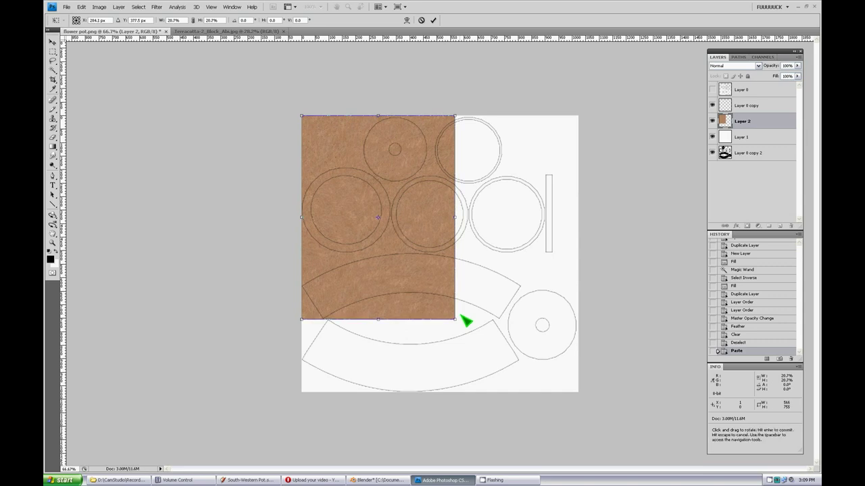
click(53, 43)
click(399, 185)
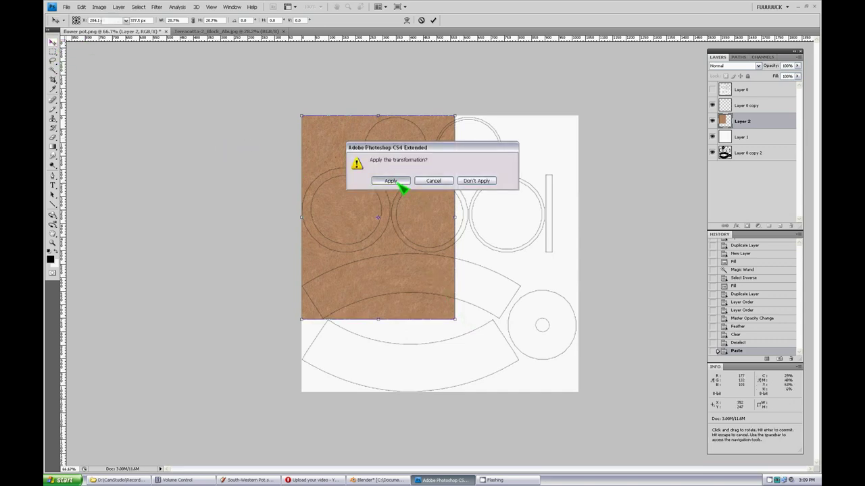
Step: Duplicate the scaled terracotta layer and place the copy beside the original to cover the canvas's full width
click(53, 242)
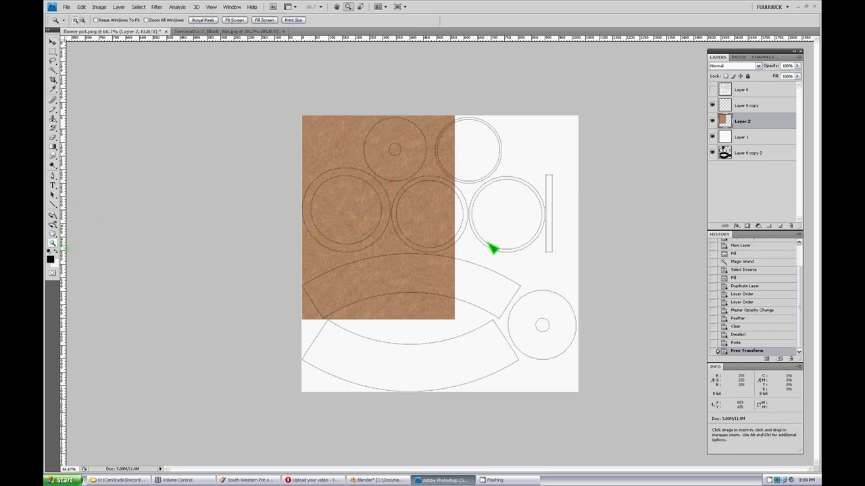
click(492, 247)
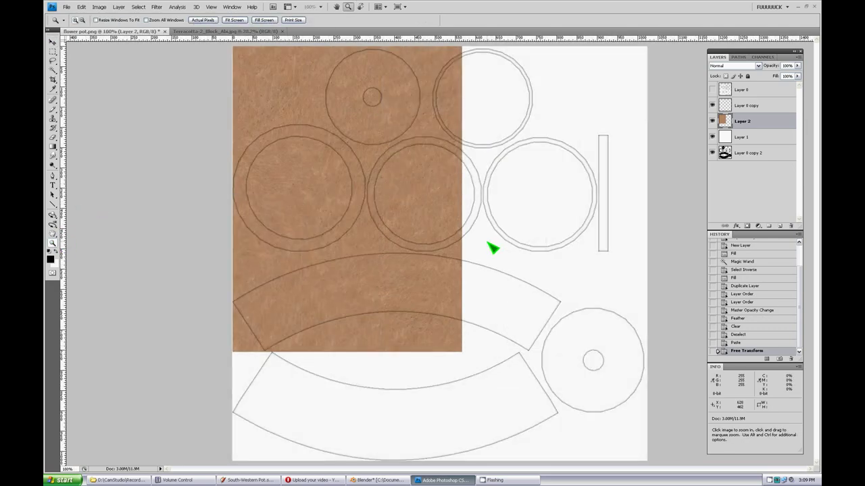
click(52, 43)
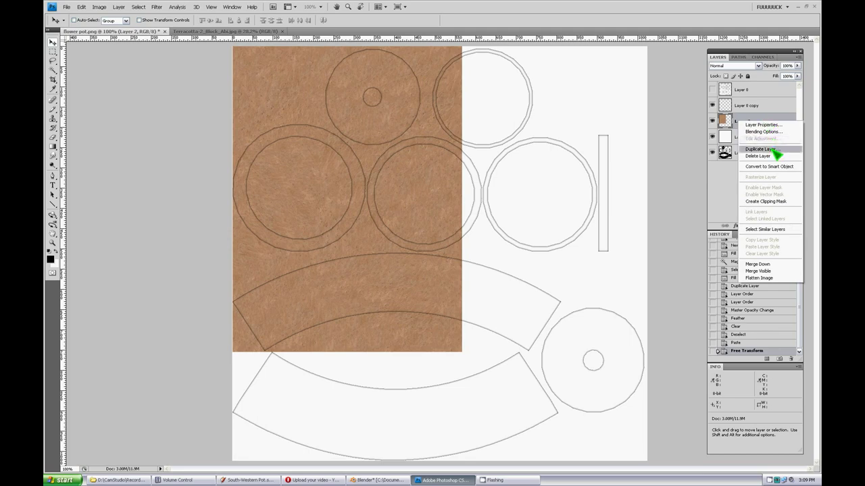
click(762, 148)
click(501, 150)
drag(358, 187, 570, 185)
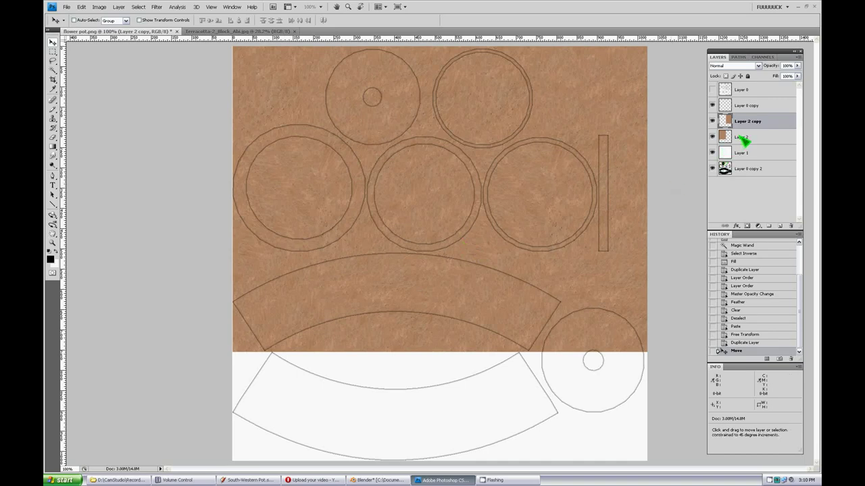
Step: Merge Layer 2 and Layer 2 copy into one terracotta layer
ctrl+click(743, 138)
right_click(741, 137)
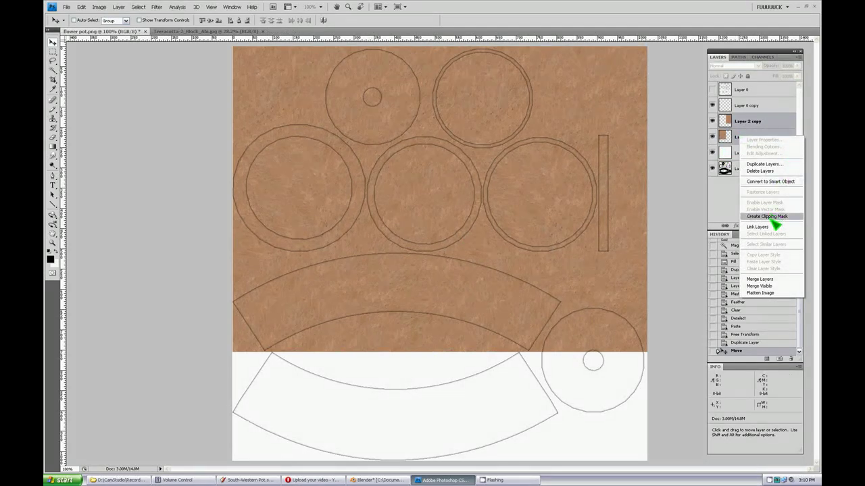
click(767, 277)
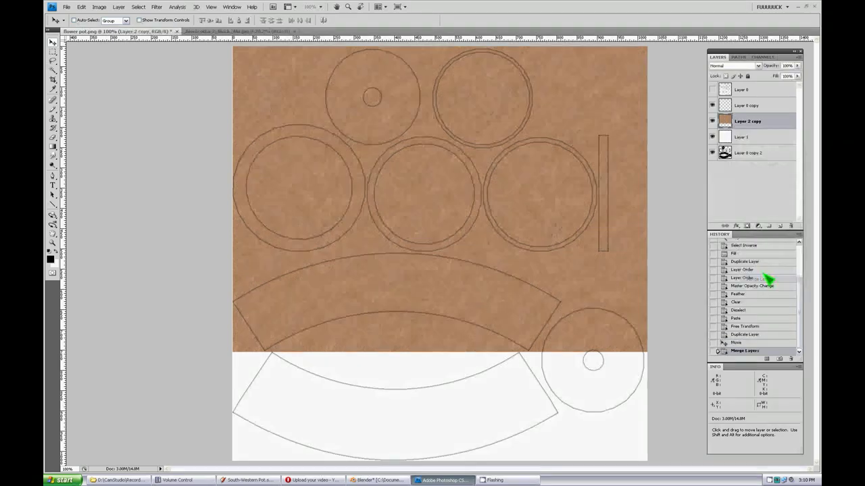
Step: Duplicate the merged terracotta layer and move the copy down to cover the uncovered lower part of the canvas
right_click(749, 122)
click(770, 154)
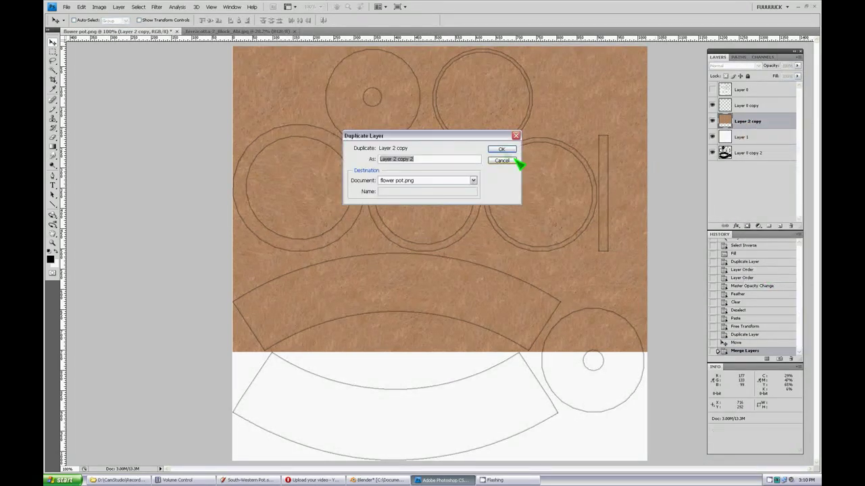
key(Return)
key(ctrl+minus)
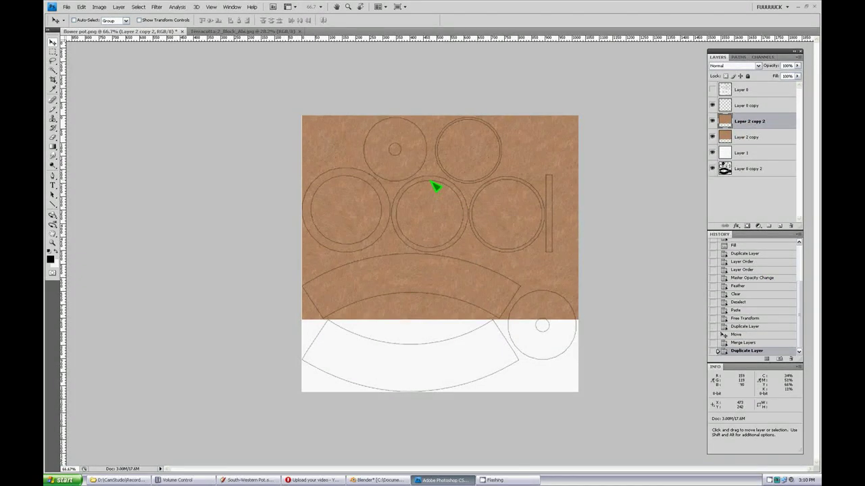
drag(455, 176, 450, 378)
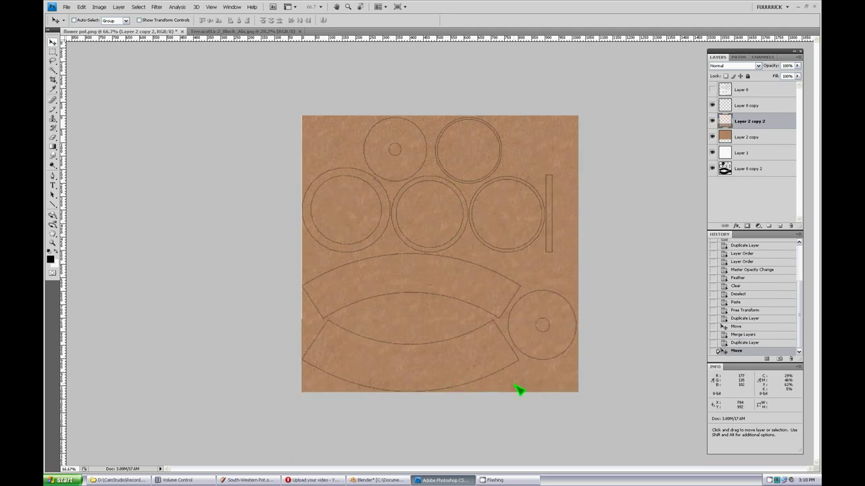
drag(519, 390, 513, 310)
Step: Merge Layer 2 copy 2 with Layer 2 copy into a single full-canvas terracotta layer
click(53, 242)
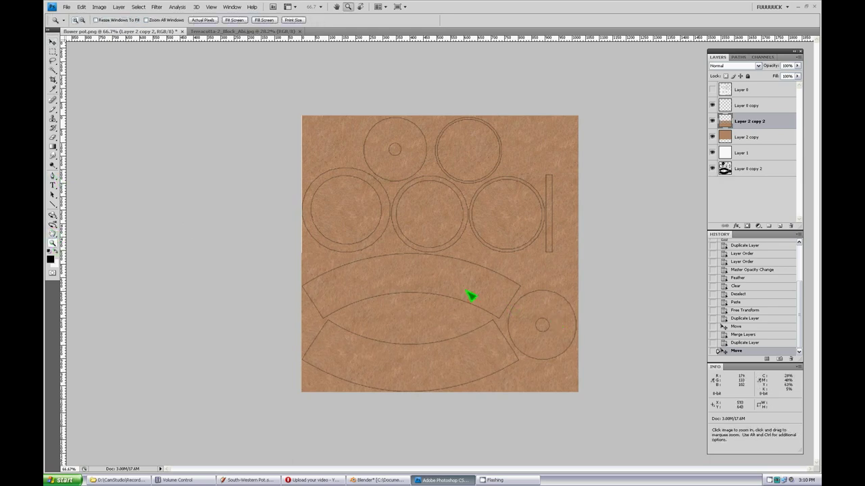
click(469, 296)
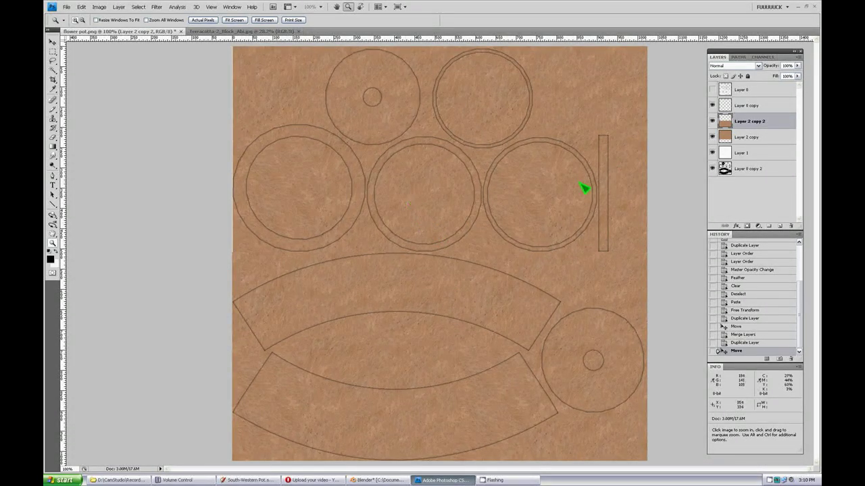
shift+click(746, 138)
right_click(746, 138)
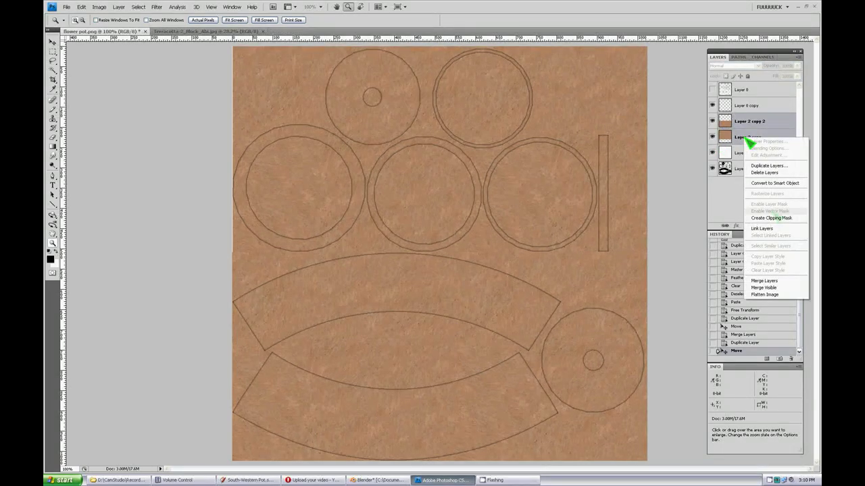
click(760, 281)
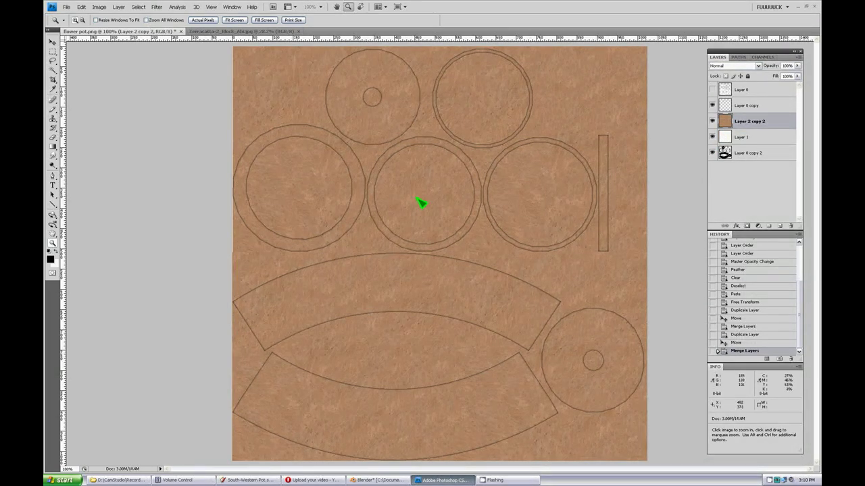
alt+click(421, 203)
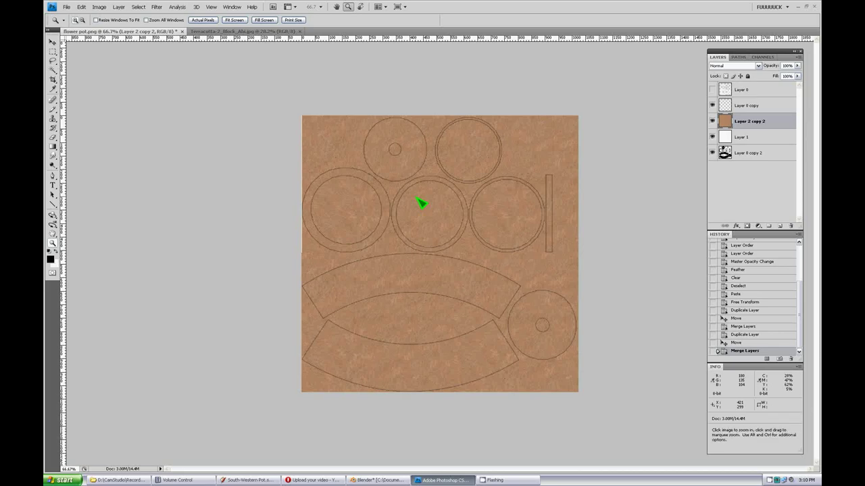
double_click(54, 243)
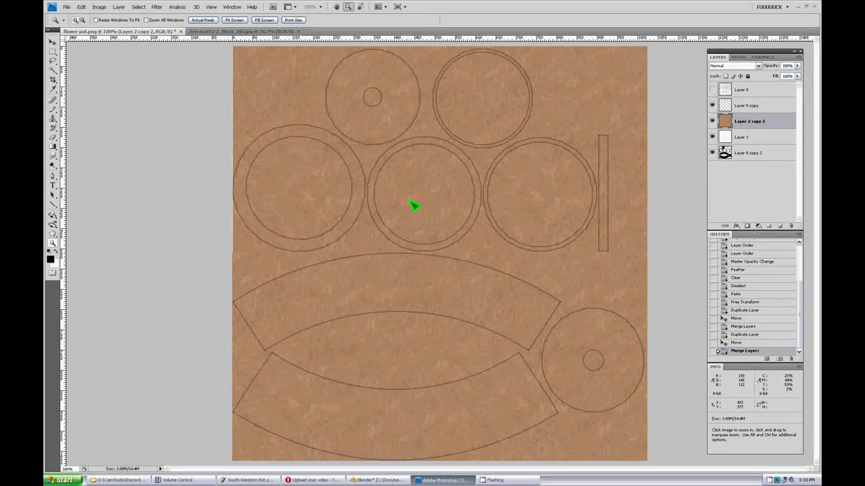
Step: Export the terracotta texture for web as a JPEG High image, replacing flower-pot.jpg on the Desktop
click(67, 7)
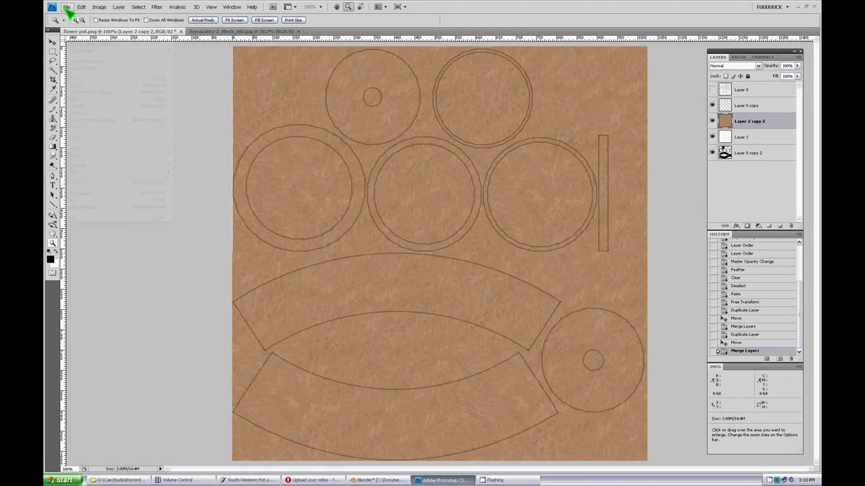
click(107, 125)
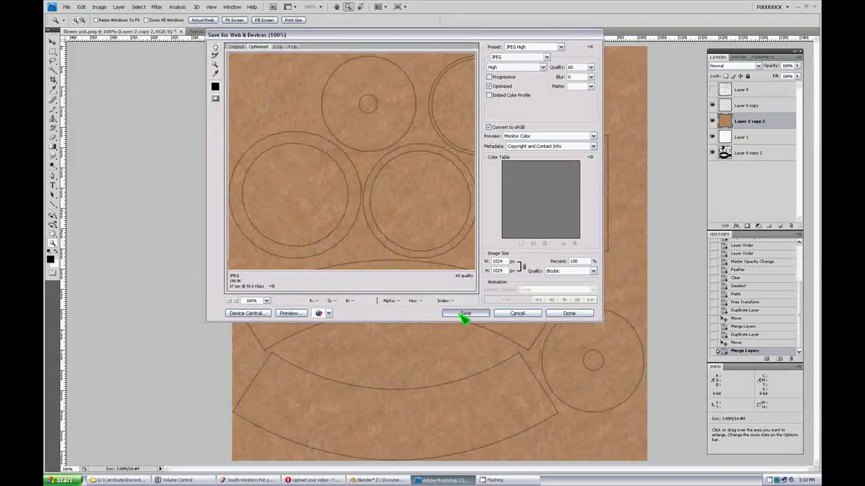
click(465, 314)
click(531, 282)
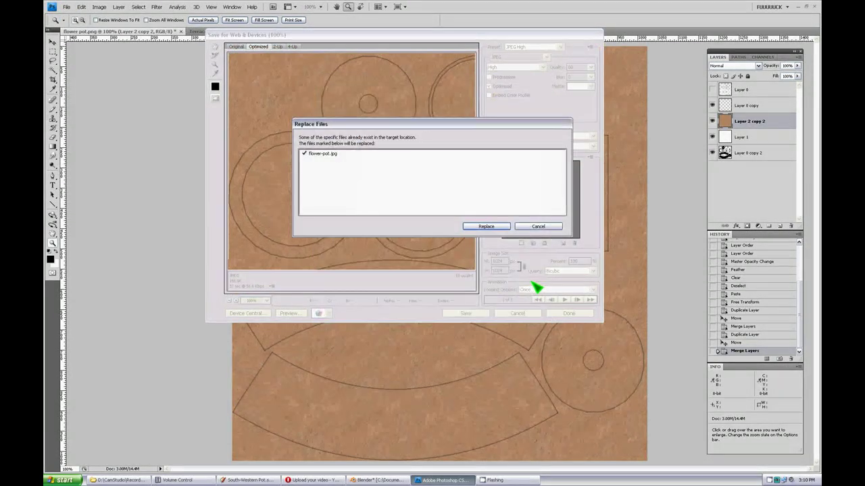
click(494, 228)
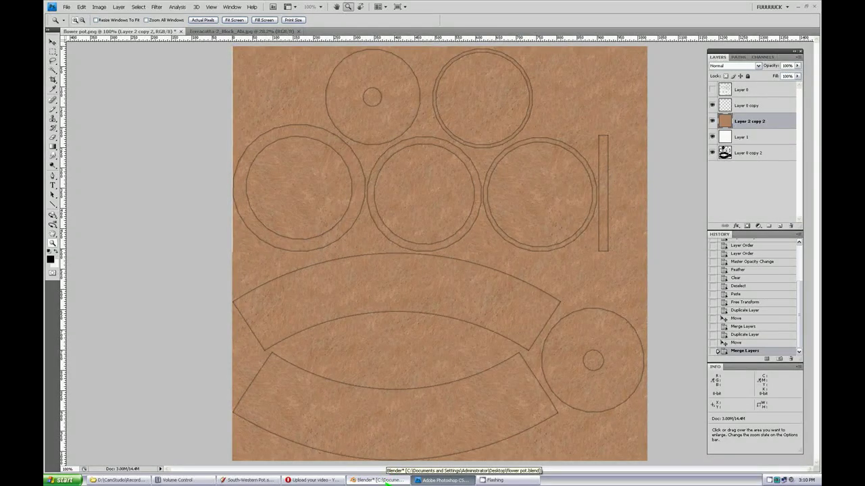
Step: Switch to Blender and reload the flower-pot.jpg image so the pot picks up the terracotta texture
click(388, 474)
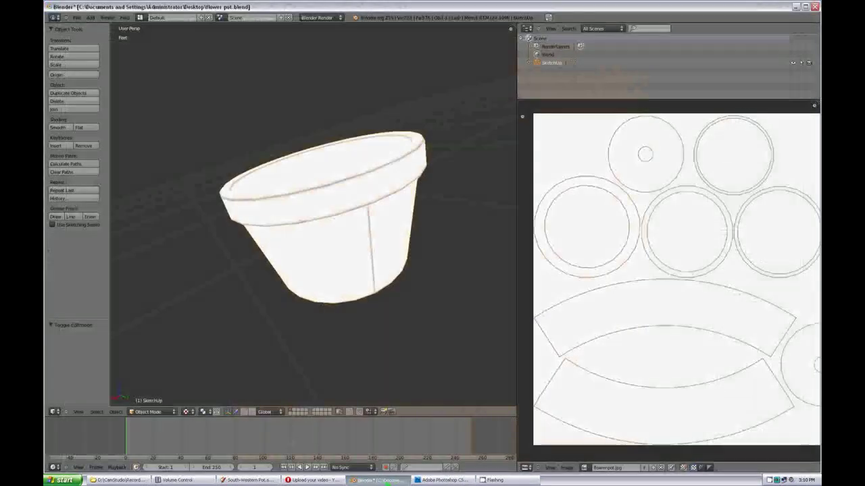
click(567, 467)
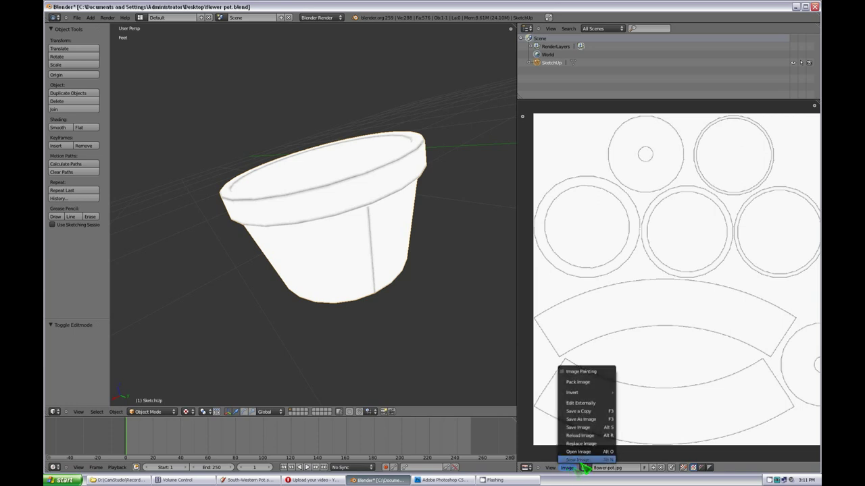
click(583, 436)
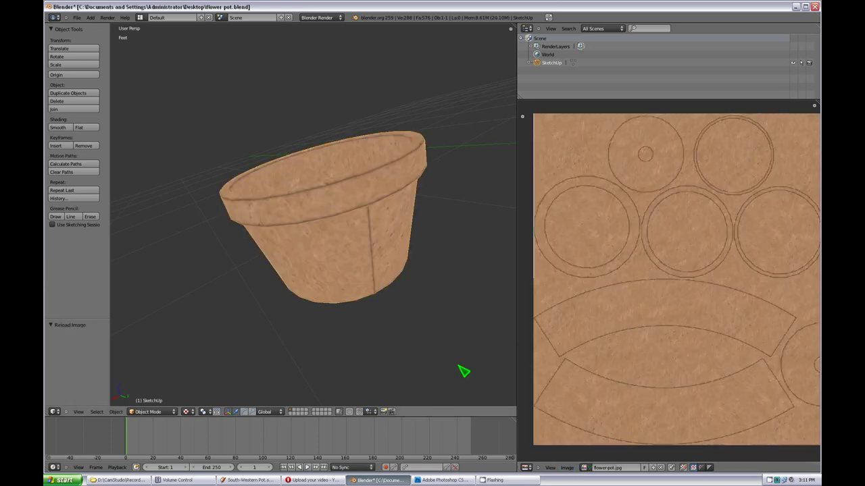
Step: Examine the terracotta texture on the flower pot from all sides, including the rim, seams, interior and underside
middle_drag(419, 297, 332, 266)
scroll(331, 266, down, 3)
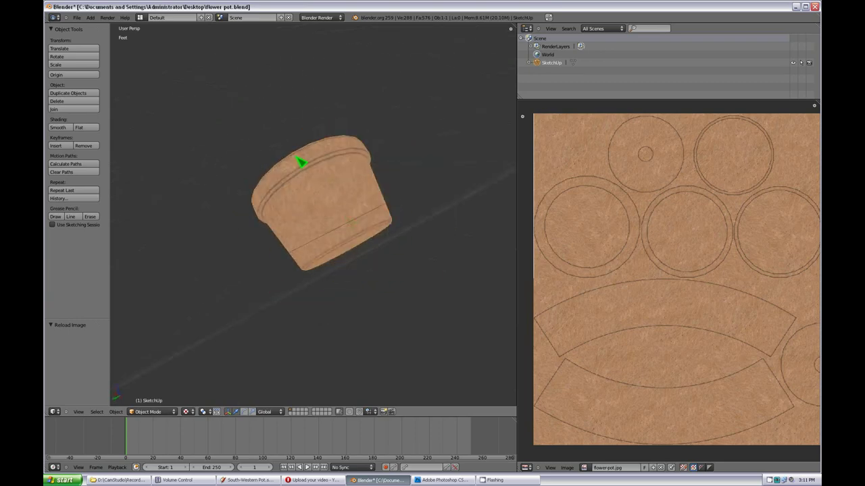
middle_drag(343, 219, 310, 210)
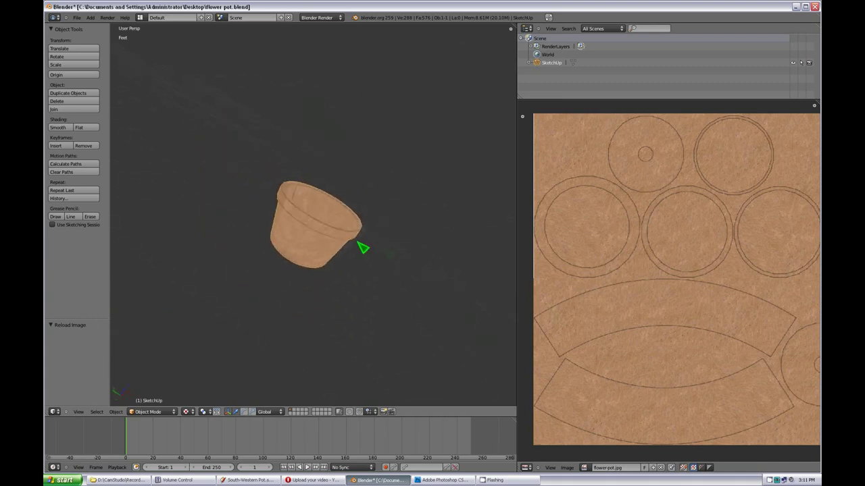
middle_drag(363, 248, 331, 252)
scroll(290, 237, up, 4)
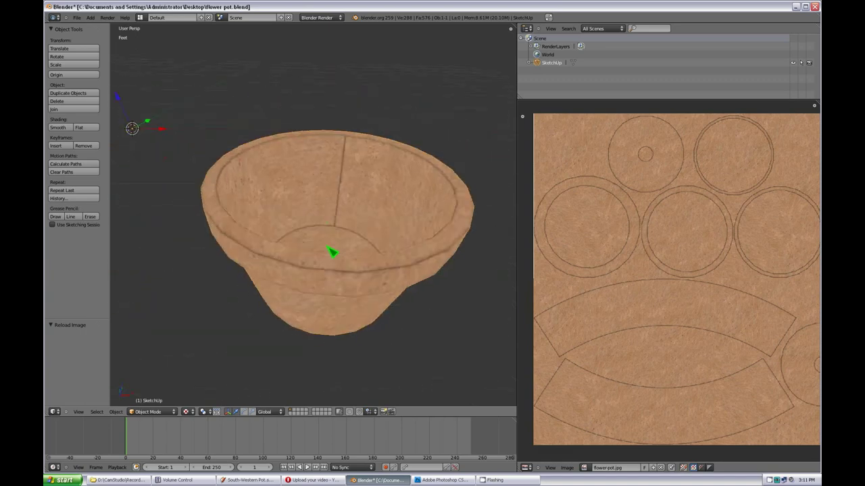
scroll(327, 223, down, 3)
middle_drag(325, 189, 324, 243)
scroll(331, 253, up, 3)
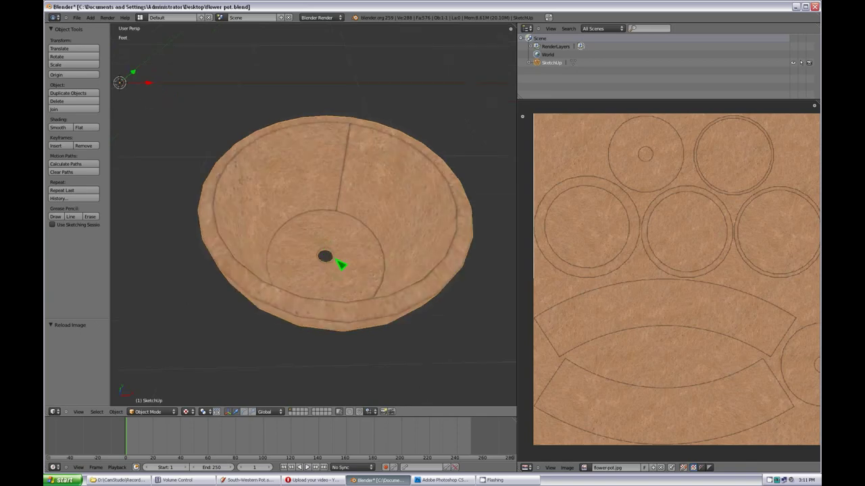
scroll(398, 304, down, 3)
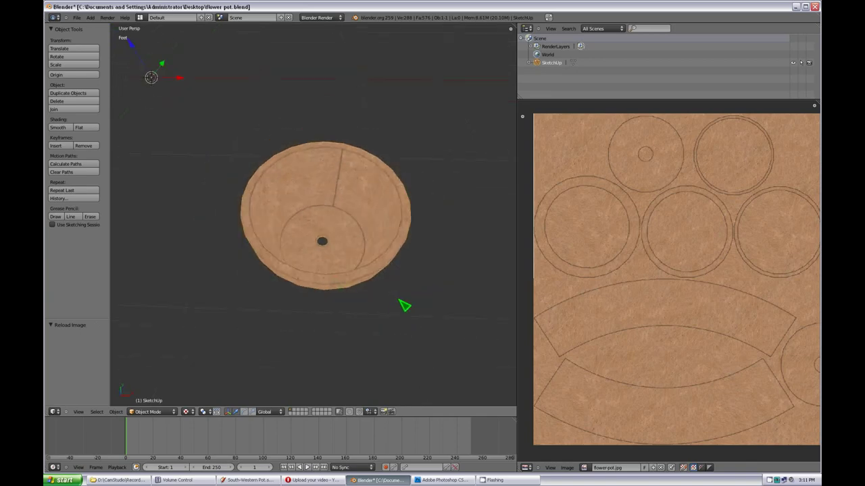
middle_drag(404, 306, 296, 184)
scroll(332, 286, up, 3)
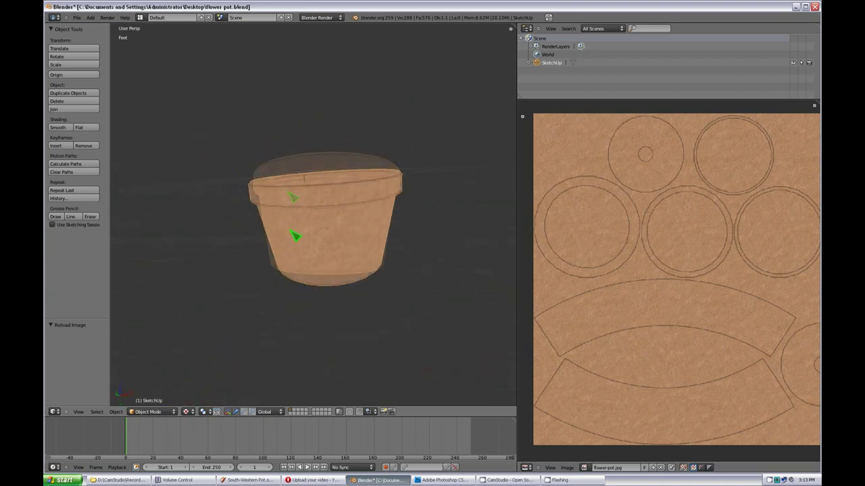
middle_drag(355, 228, 301, 292)
middle_drag(334, 316, 282, 234)
middle_drag(398, 288, 352, 241)
middle_drag(362, 161, 290, 226)
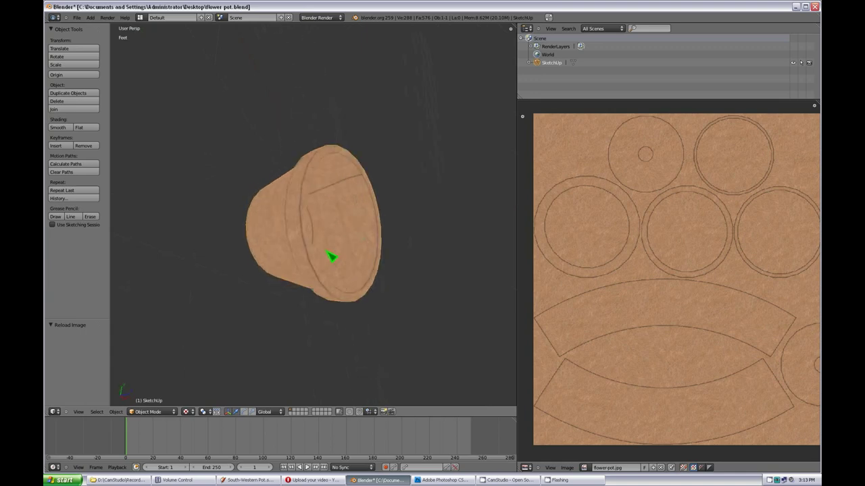
middle_drag(350, 287, 312, 204)
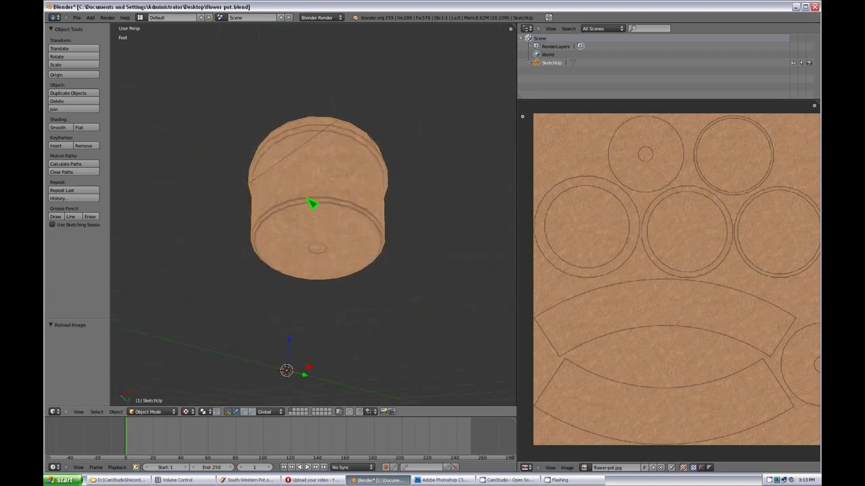
middle_drag(319, 156, 346, 193)
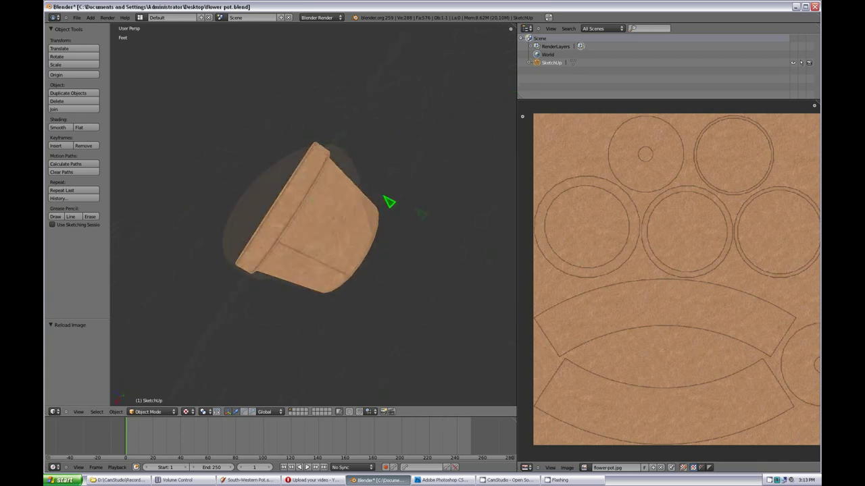
middle_drag(346, 192, 338, 176)
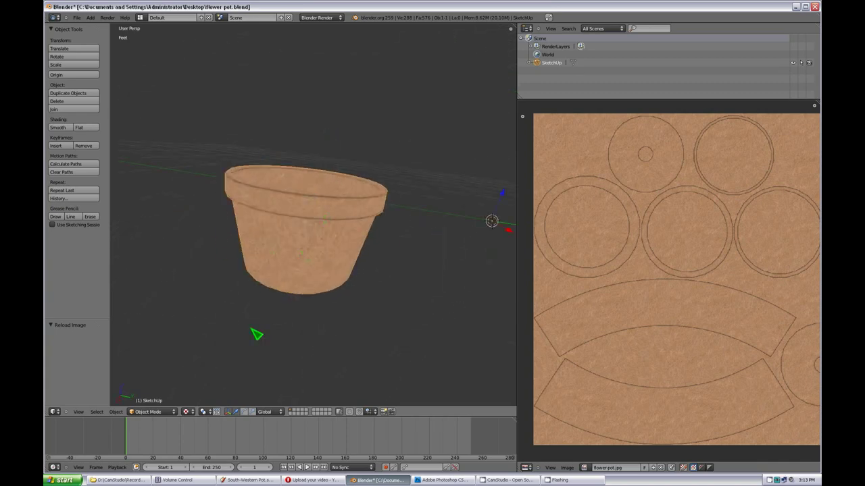
middle_drag(267, 253, 312, 270)
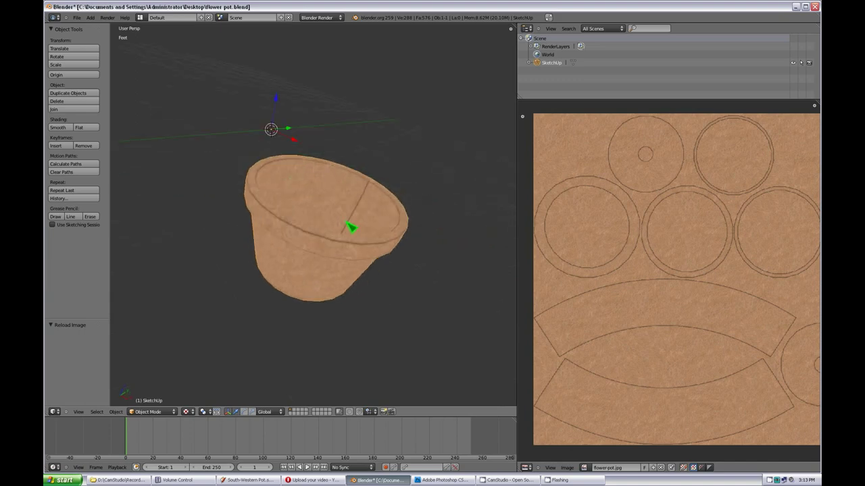
middle_drag(351, 227, 309, 214)
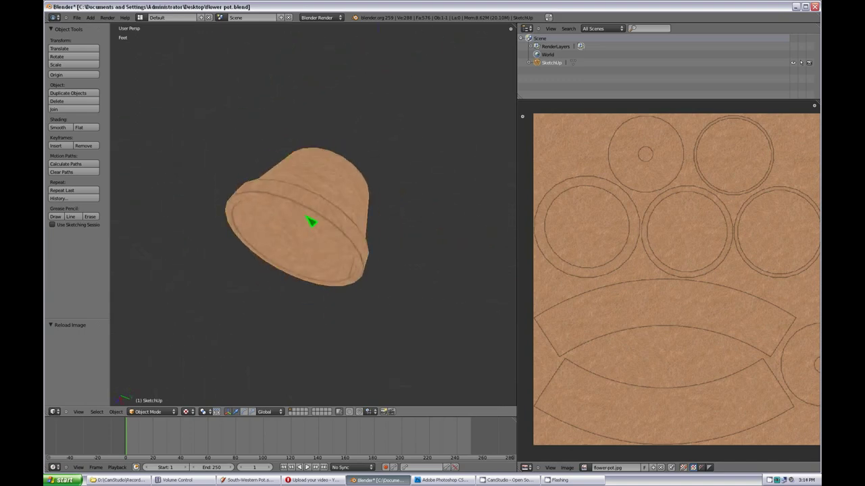
middle_drag(267, 236, 341, 219)
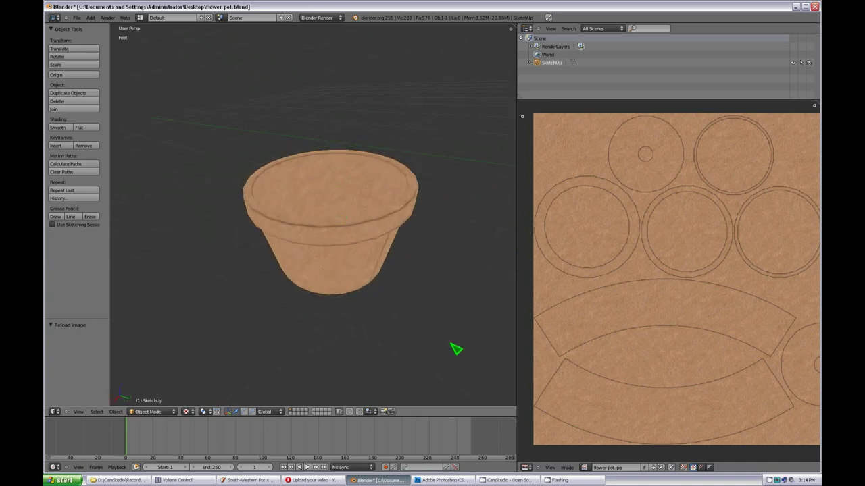
Step: Switch to Photoshop and add a new empty layer named Layer 2 directly above the terracotta layer
click(443, 481)
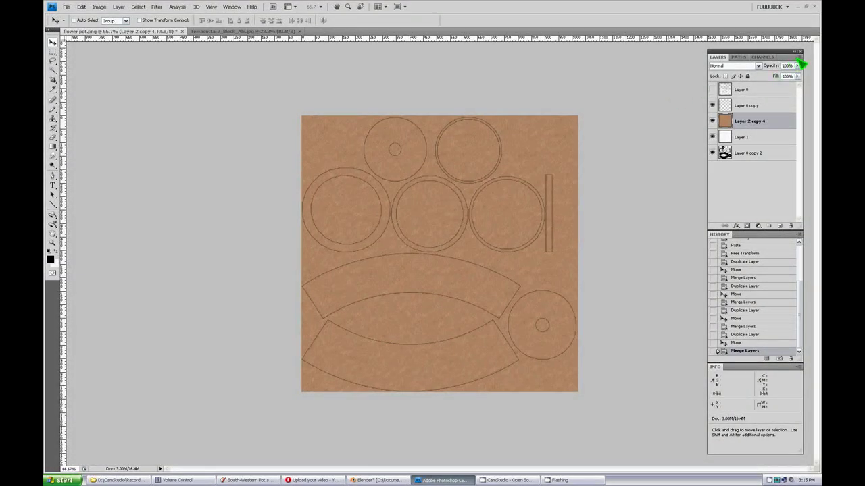
click(799, 59)
click(773, 62)
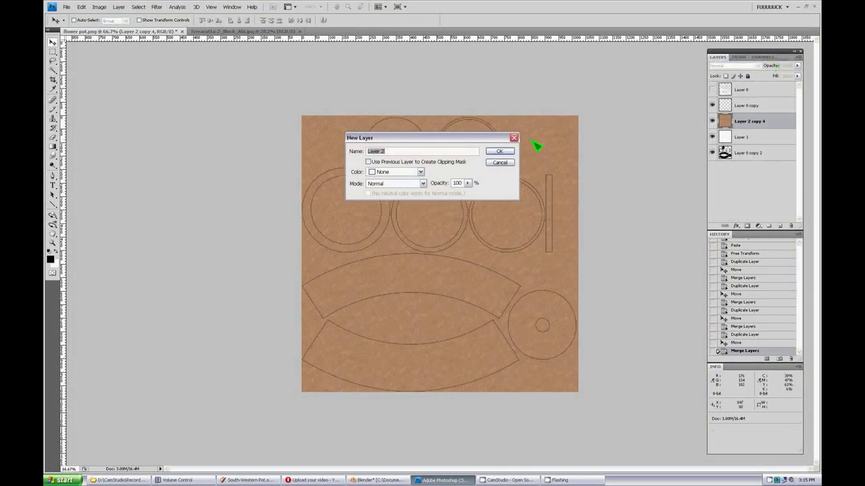
click(500, 152)
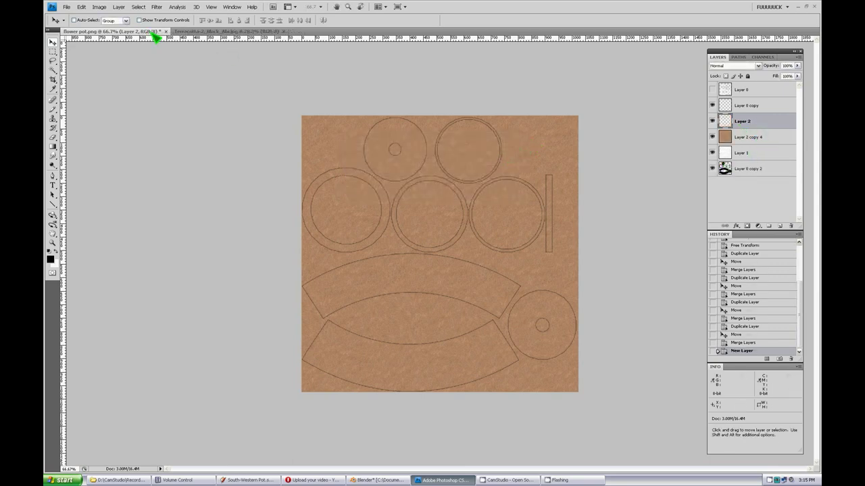
Step: Render black-and-white Clouds on the new Layer 2
click(156, 9)
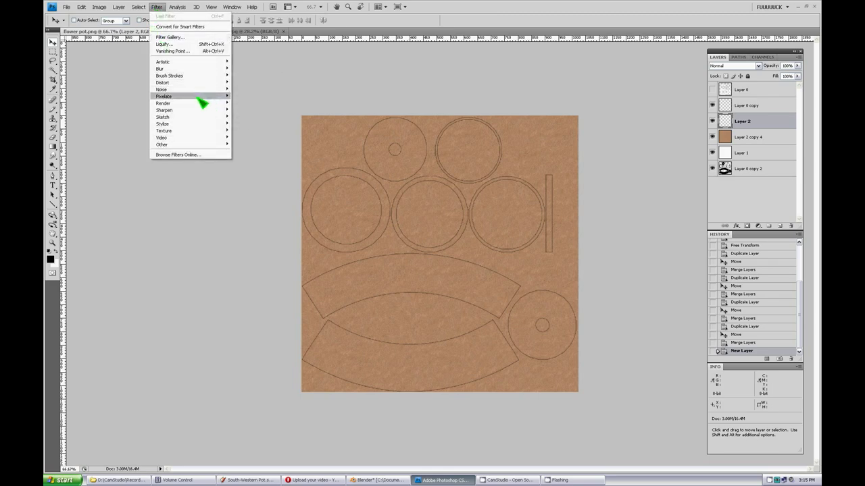
mouse_move(195, 103)
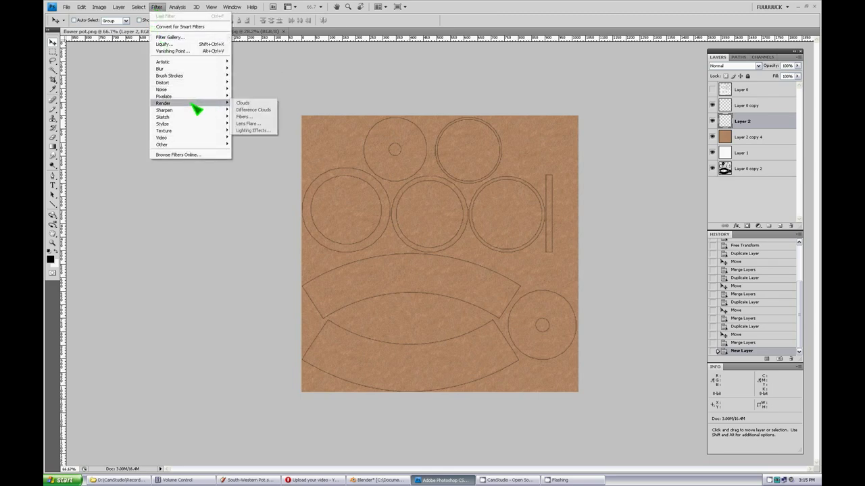
click(244, 105)
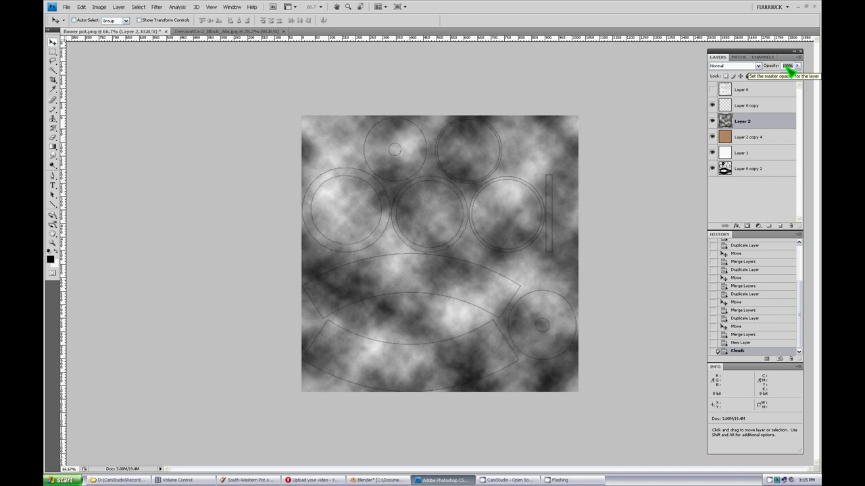
Step: Compare the clouds layer at 20% and 50% opacity, and set it to 10%
text(20)
key(Return)
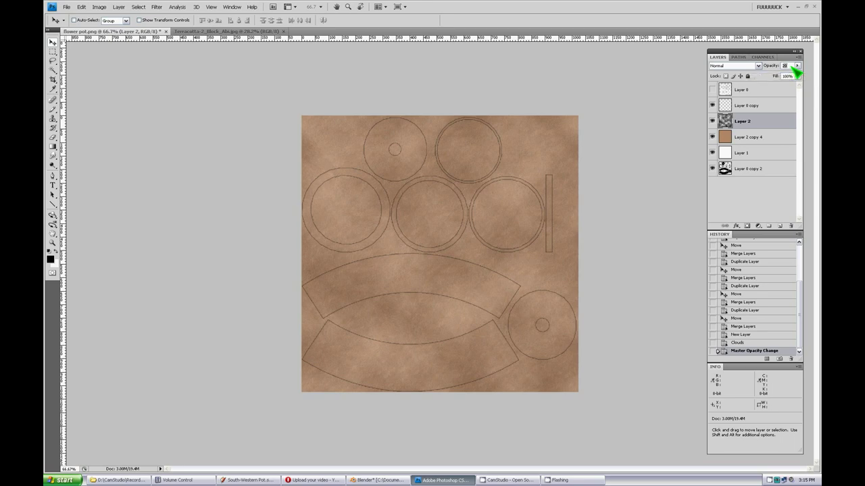
text(0)
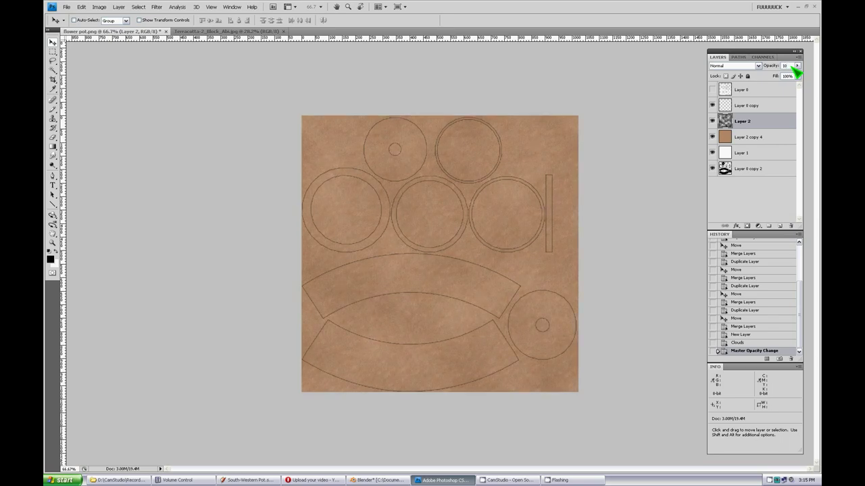
text(50)
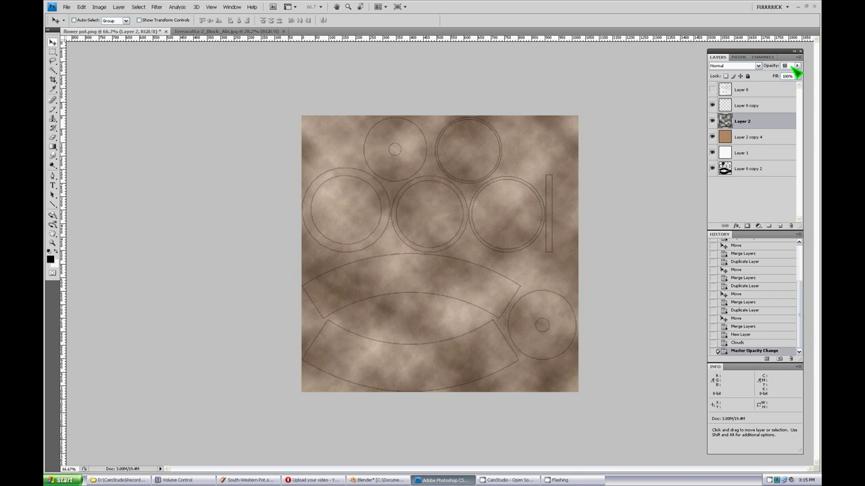
text(10)
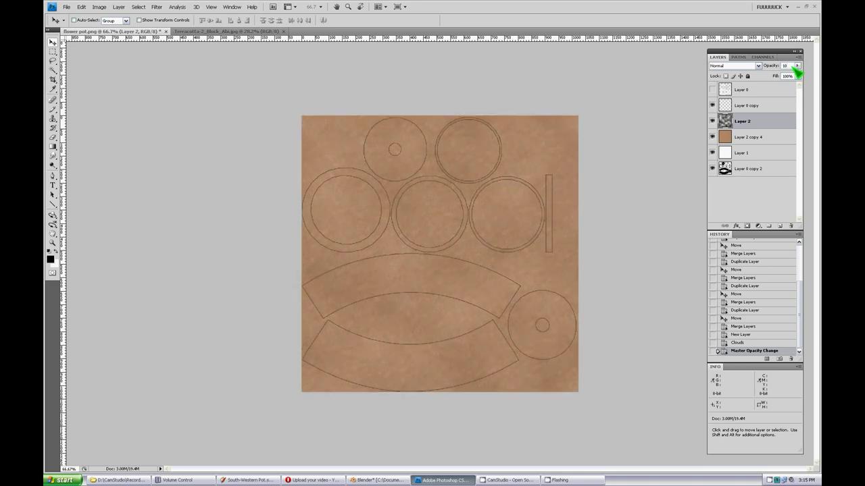
Step: Select the terracotta layer and export the clouded texture for web as a JPEG, replacing flower-pot.jpg on the Desktop
click(748, 123)
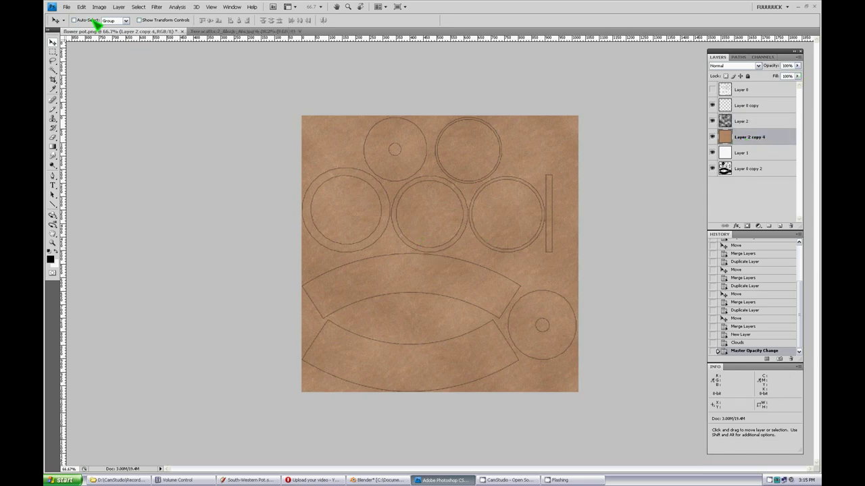
click(69, 8)
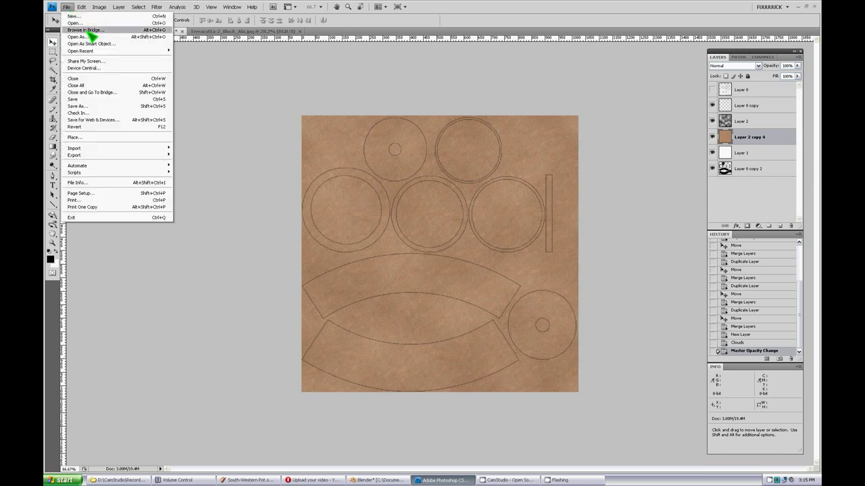
click(98, 124)
click(476, 314)
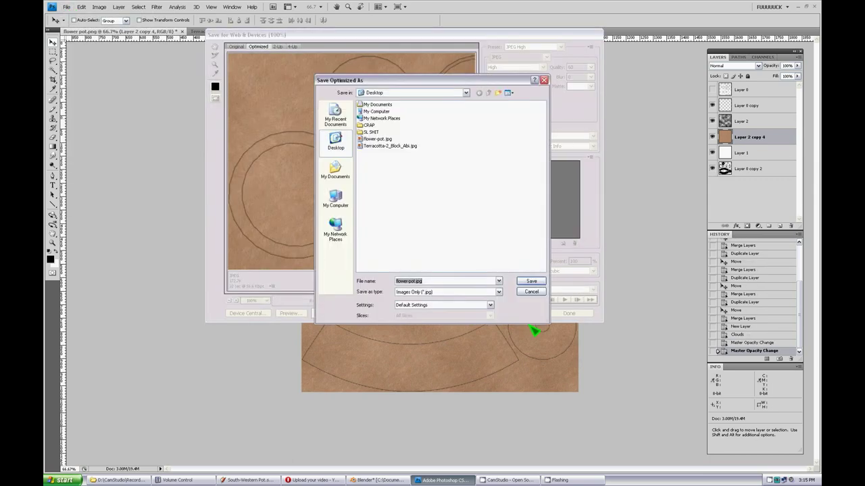
click(535, 280)
click(496, 228)
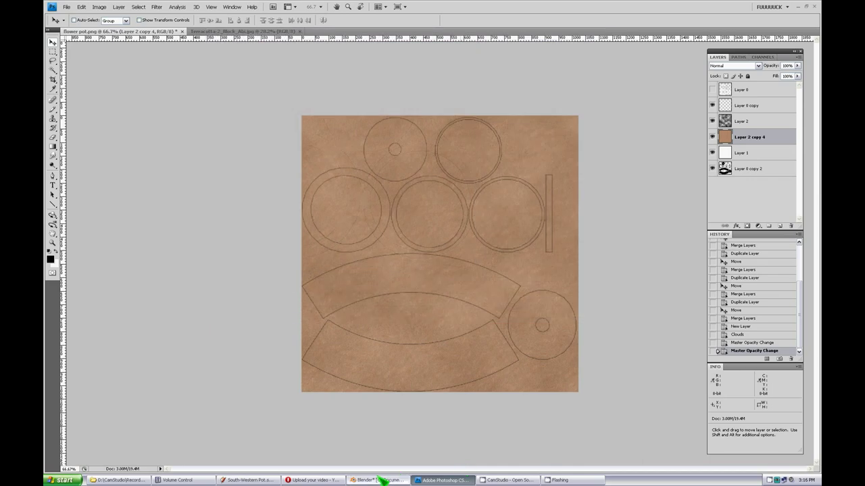
Step: Switch to Blender, reload the flower-pot.jpg image, and inspect the updated clouded texture on the pot from several angles
click(380, 480)
click(568, 468)
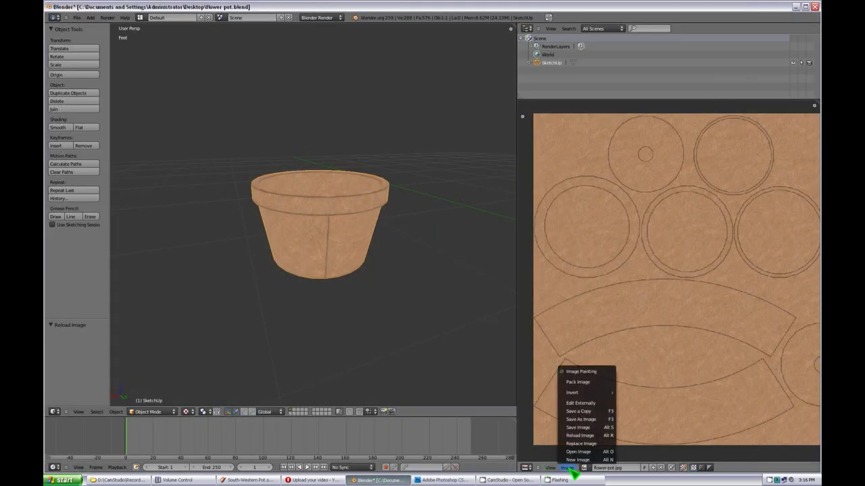
click(581, 436)
mouse_move(369, 217)
middle_down()
mouse_move(332, 246)
mouse_move(295, 220)
mouse_move(320, 251)
mouse_move(286, 254)
middle_up()
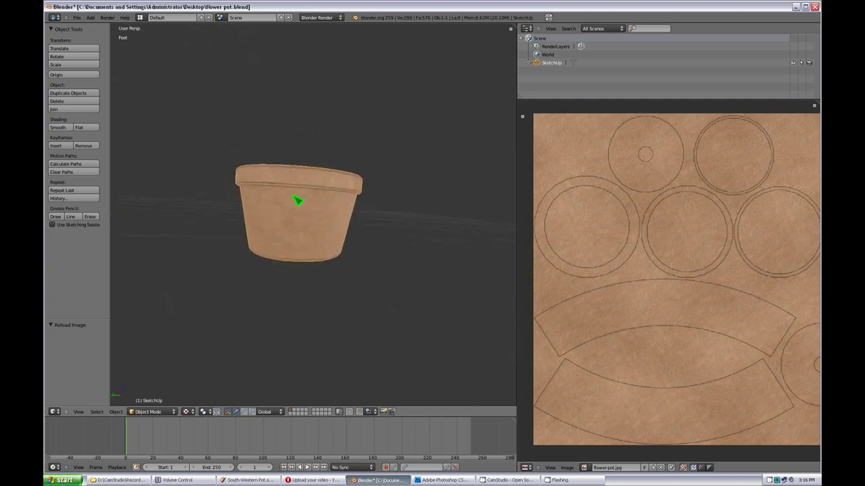
mouse_move(297, 201)
middle_down()
mouse_move(303, 158)
mouse_move(352, 196)
middle_up()
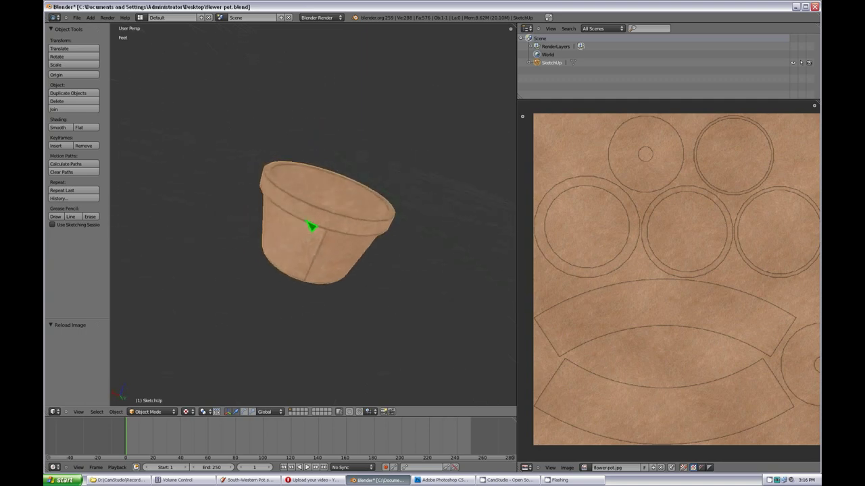
mouse_move(307, 166)
middle_down()
mouse_move(322, 220)
mouse_move(290, 197)
mouse_move(305, 220)
mouse_move(332, 185)
mouse_move(352, 178)
mouse_move(339, 152)
mouse_move(359, 205)
mouse_move(394, 222)
mouse_move(372, 224)
mouse_move(371, 241)
mouse_move(331, 245)
mouse_move(320, 176)
mouse_move(323, 201)
mouse_move(365, 217)
mouse_move(342, 247)
mouse_move(275, 257)
mouse_move(358, 253)
mouse_move(358, 206)
mouse_move(342, 245)
mouse_move(342, 218)
mouse_move(330, 230)
mouse_move(343, 245)
middle_up()
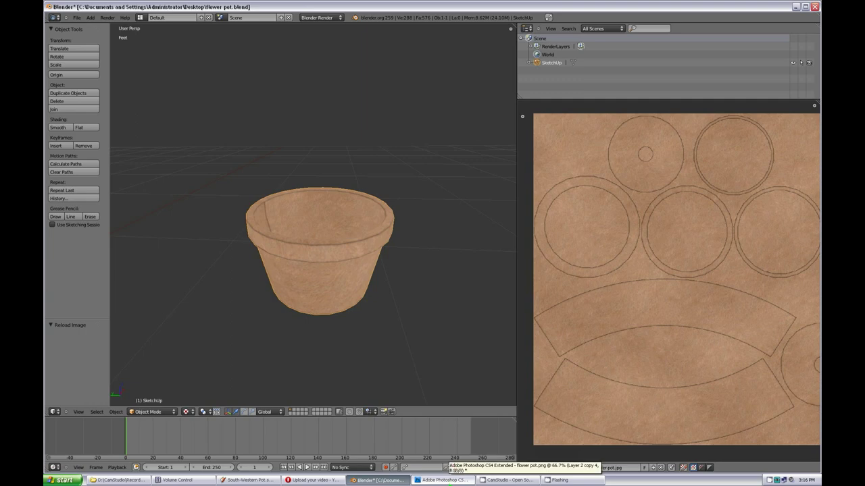
Step: Switch to Photoshop and add a new empty layer named Layer 3 directly above the terracotta layer
click(443, 479)
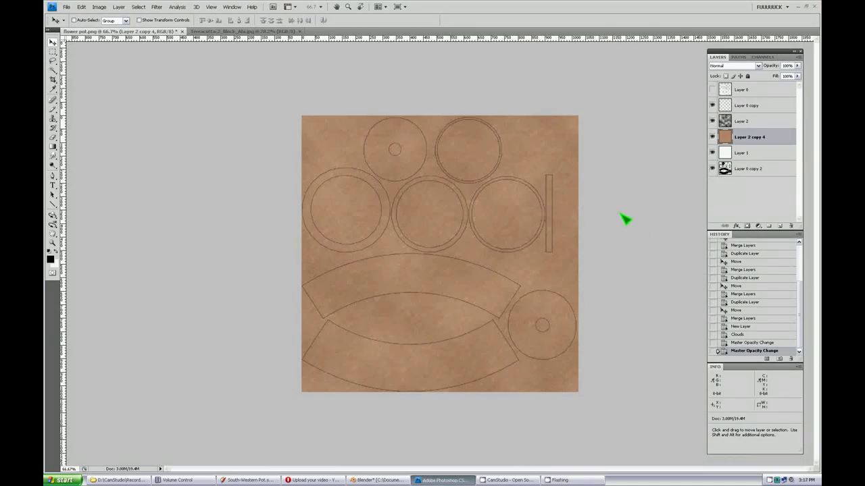
click(796, 62)
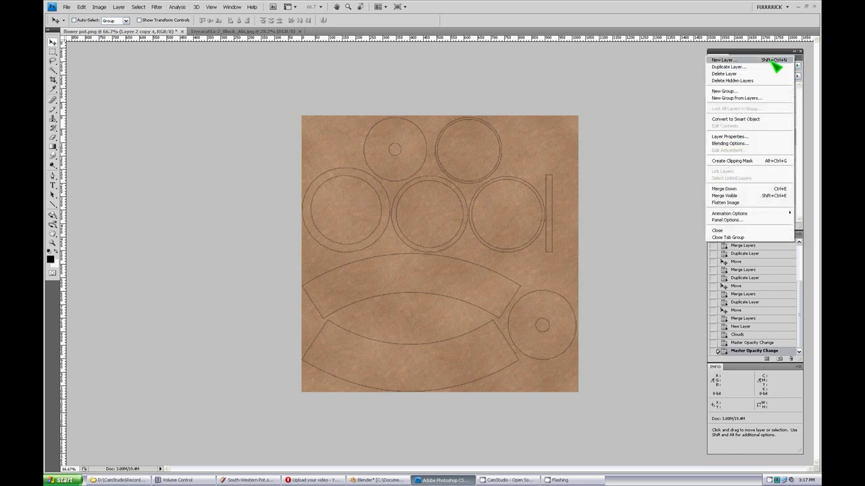
click(772, 63)
click(506, 154)
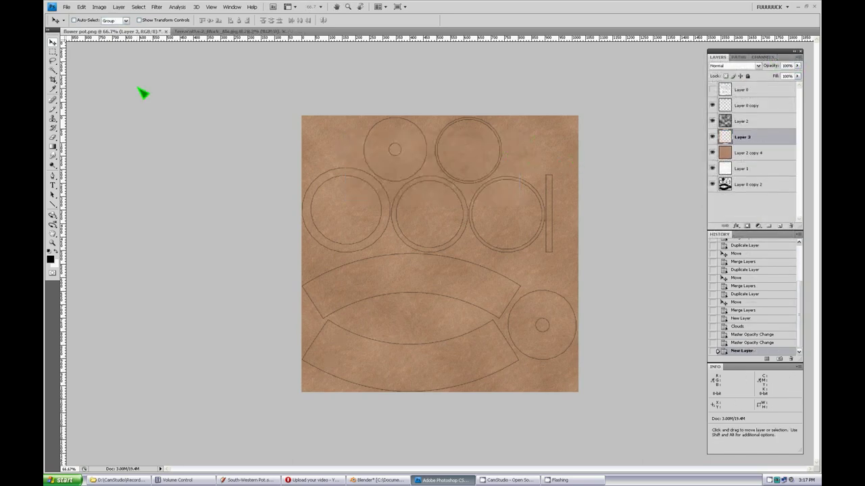
Step: Fill the new Layer 3 entirely with black
click(81, 7)
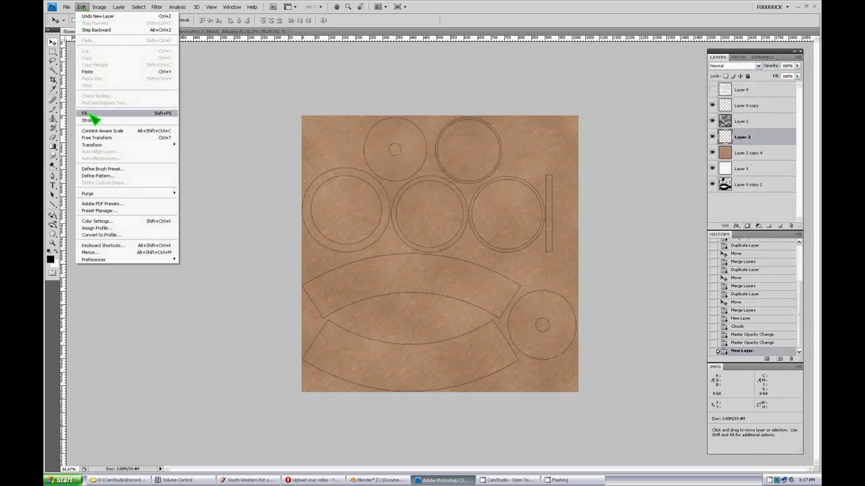
click(88, 112)
click(479, 146)
key(v)
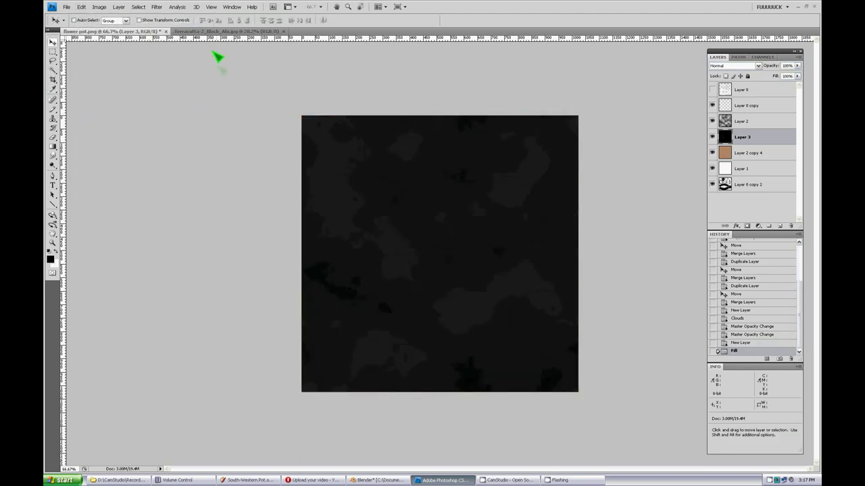
Step: Add monochromatic Gaussian noise to the black Layer 3 with an amount of 200%
click(157, 7)
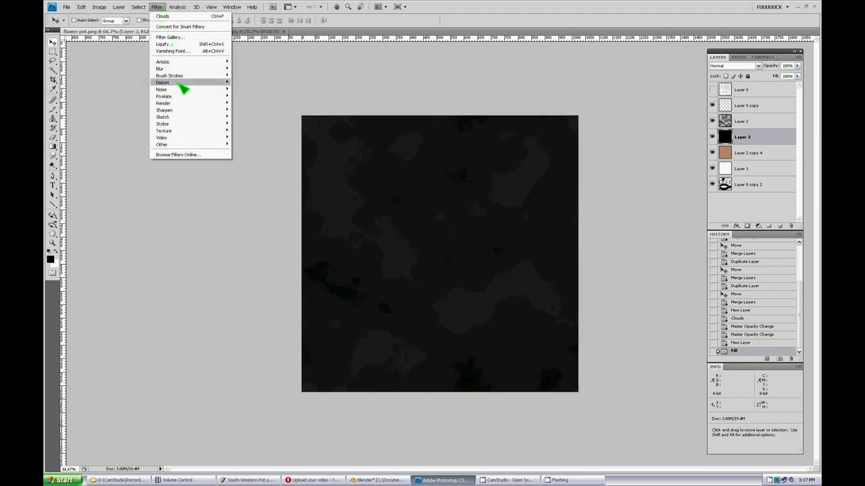
mouse_move(178, 90)
click(262, 91)
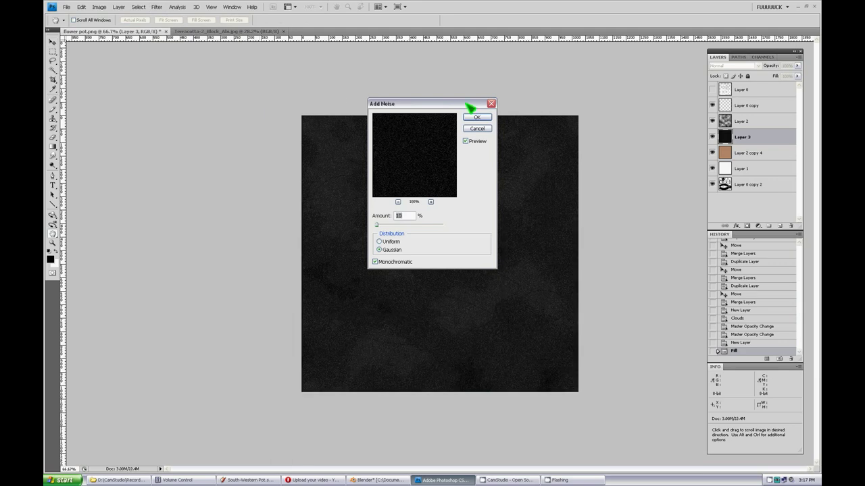
drag(470, 103, 253, 87)
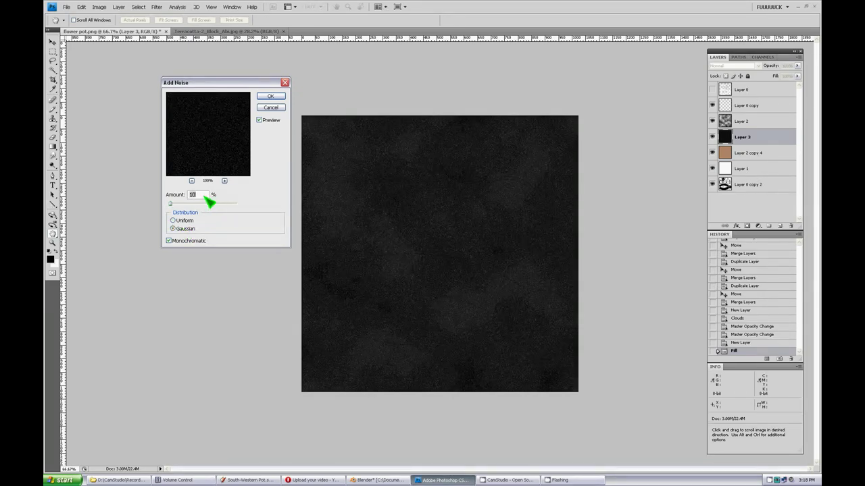
drag(170, 204, 267, 211)
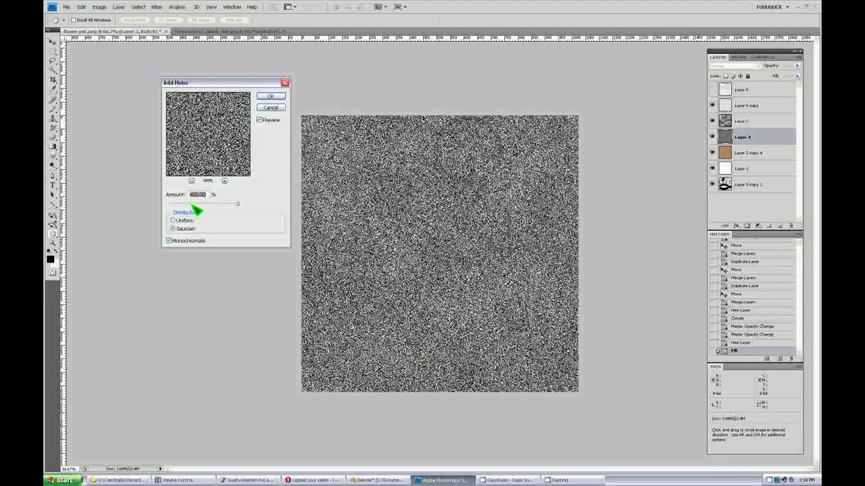
mouse_move(194, 203)
mouse_down()
mouse_move(170, 206)
mouse_move(201, 207)
mouse_up()
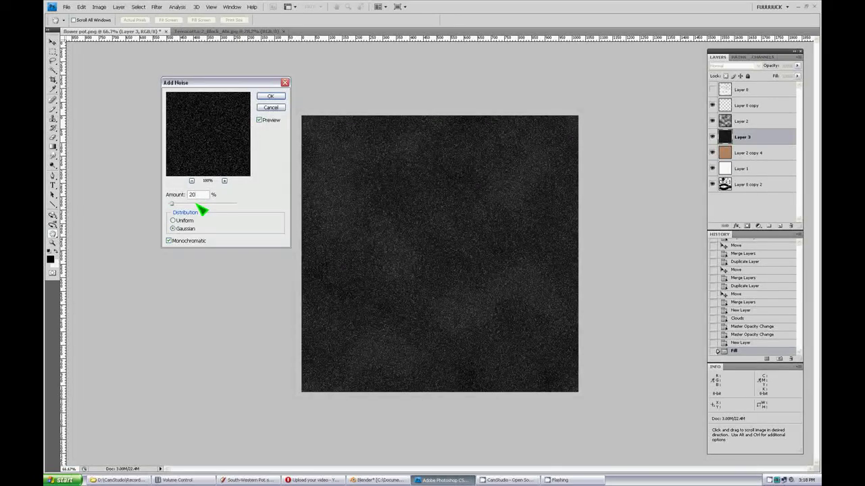
text(0)
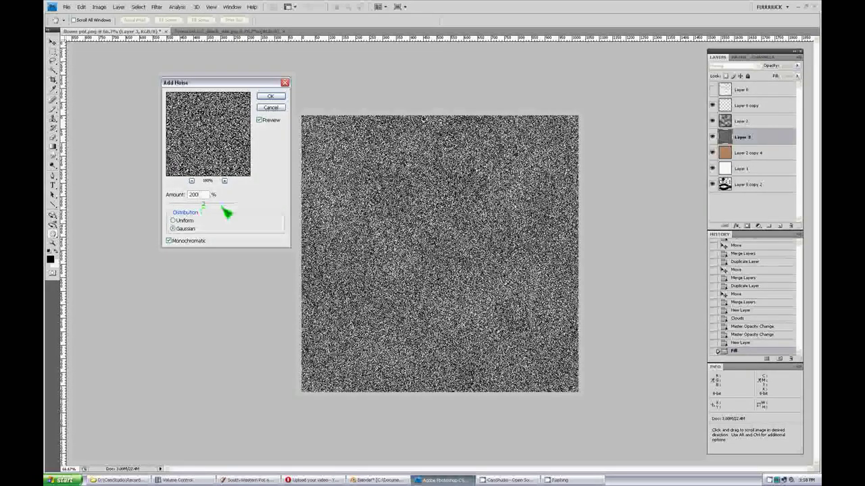
click(271, 96)
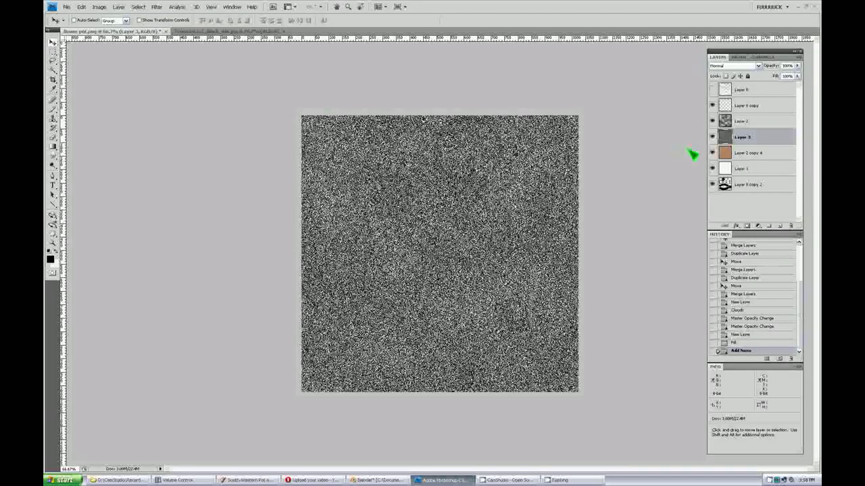
Step: Select the dark pixels of the noise layer with Color Range, sampling a dark speck at fuzziness 50
click(53, 244)
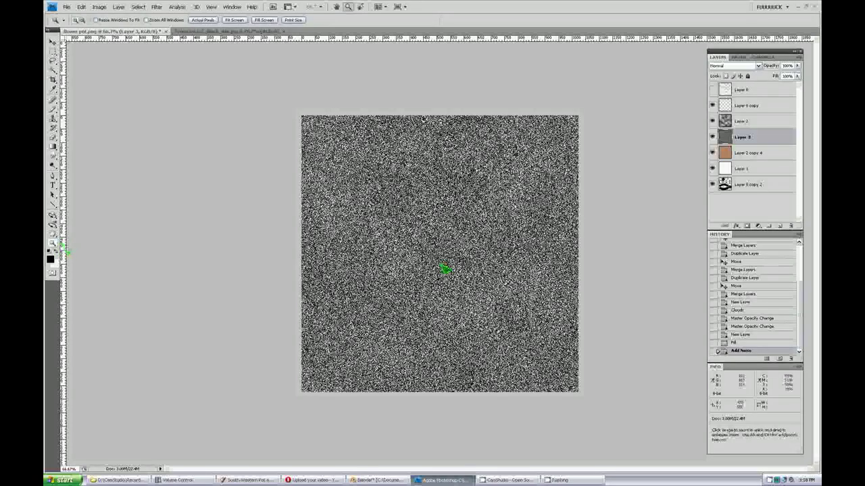
click(368, 218)
drag(329, 165, 448, 257)
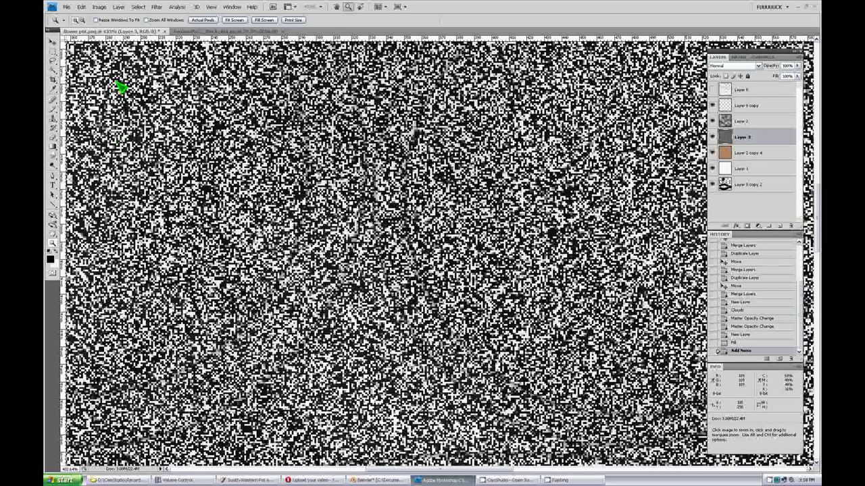
click(137, 10)
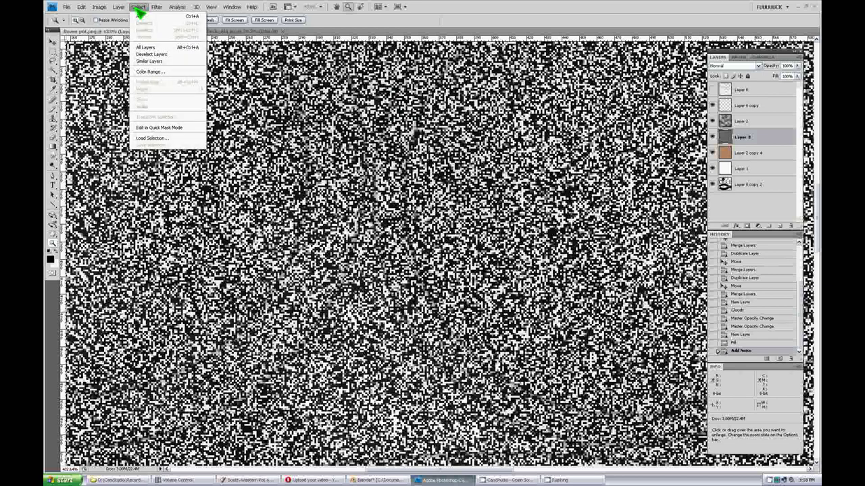
click(159, 72)
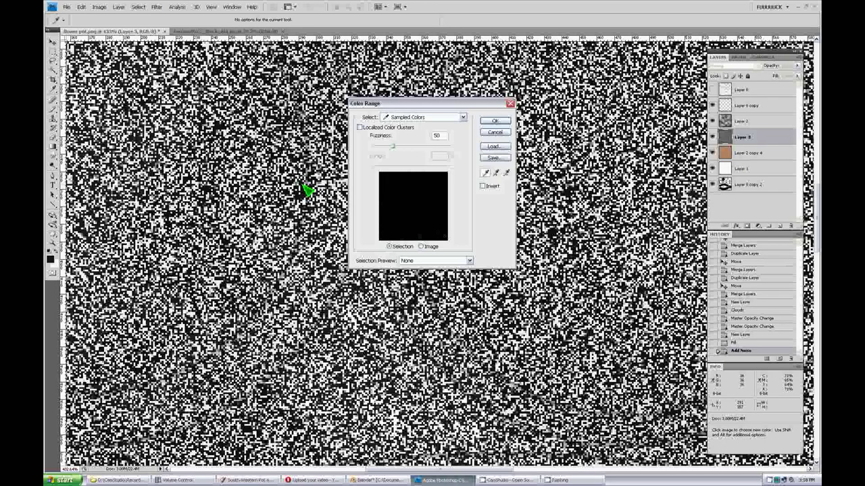
click(307, 191)
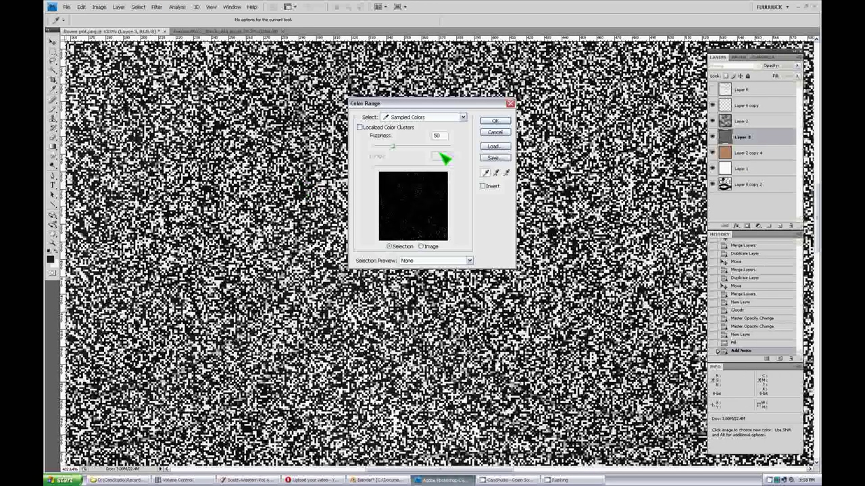
click(499, 123)
key(z)
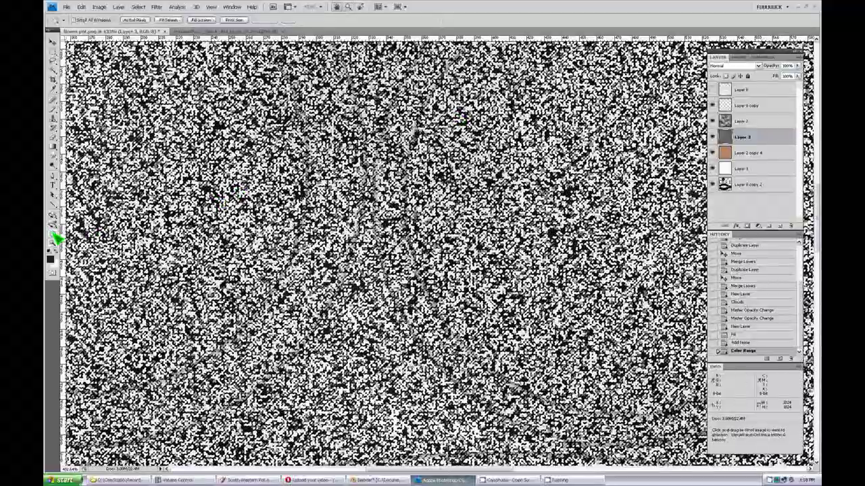
Step: Clear the selected dark pixels from the noise layer and deselect
double_click(54, 234)
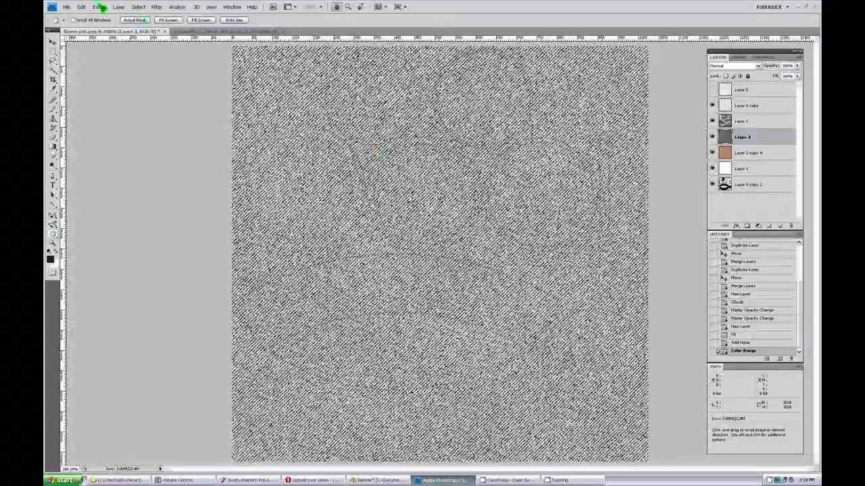
click(81, 7)
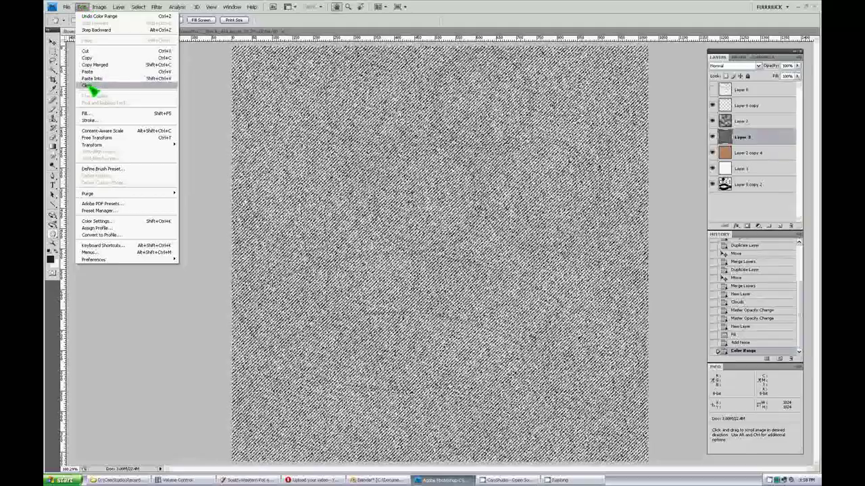
click(92, 86)
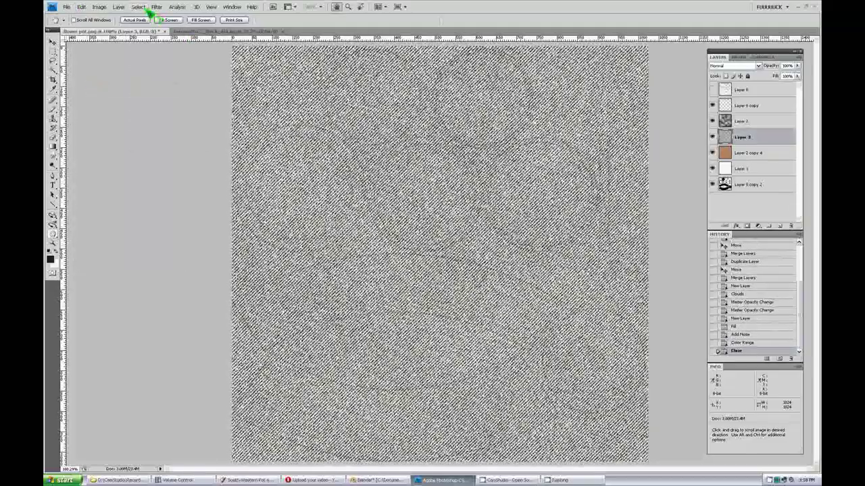
click(138, 6)
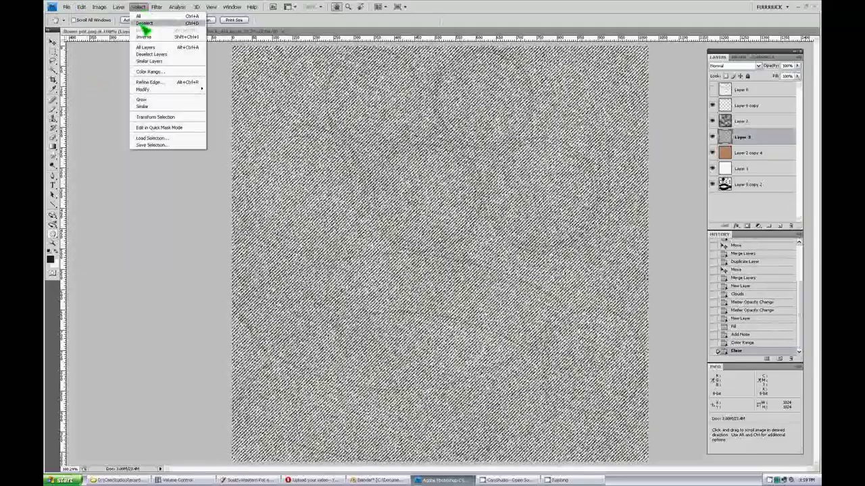
click(144, 24)
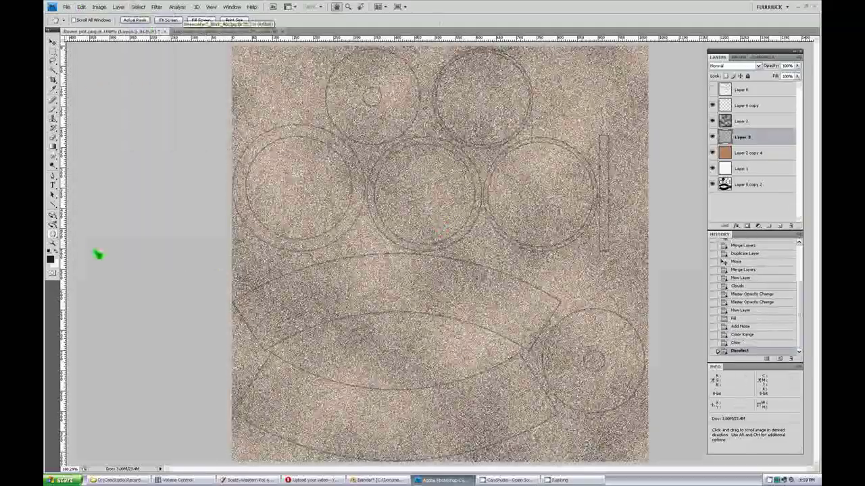
Step: Inspect the remaining specks up close and apply the Maximum filter to Layer 3 with a radius of 1 pixel
click(53, 242)
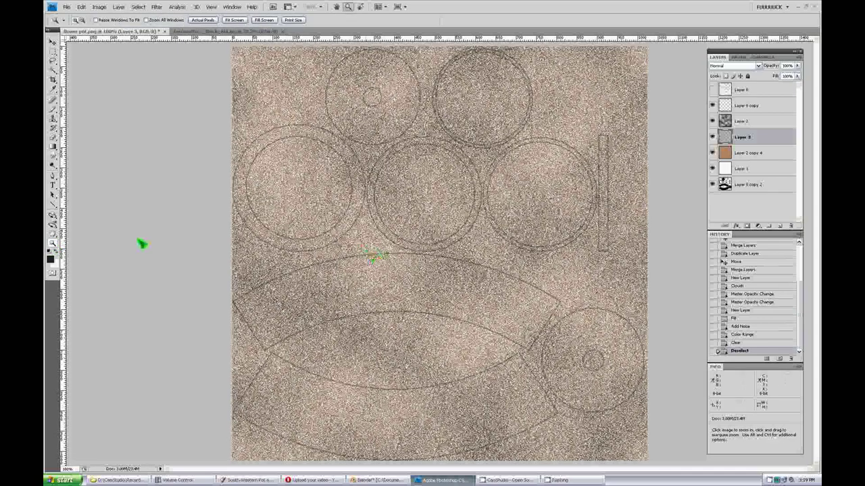
click(388, 228)
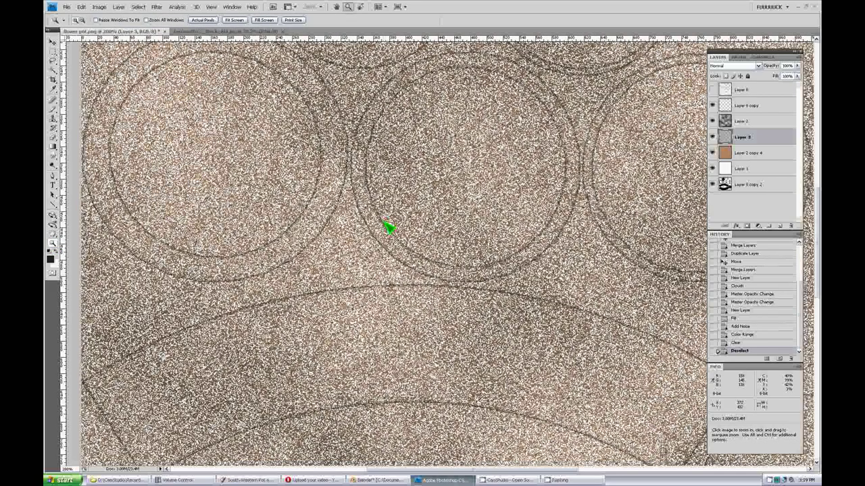
click(387, 227)
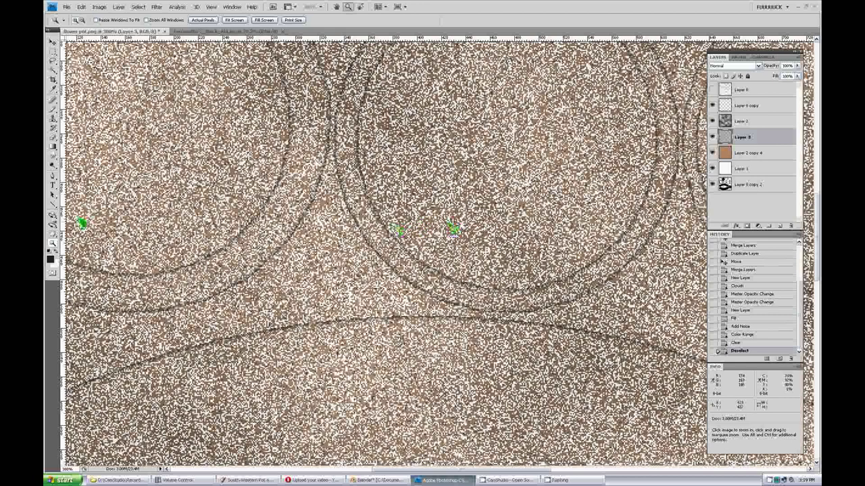
click(53, 235)
double_click(55, 237)
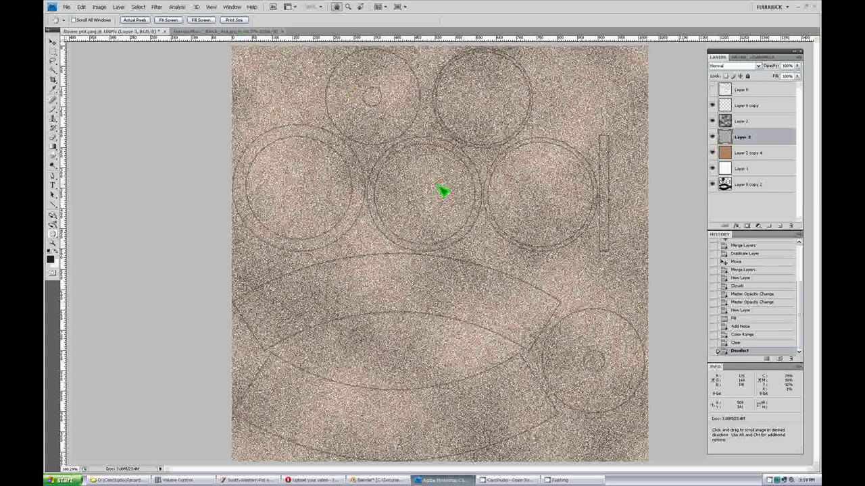
click(160, 9)
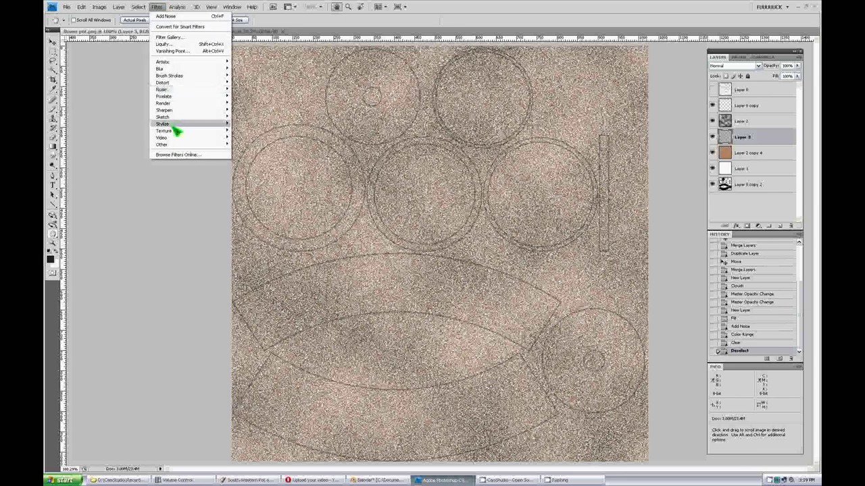
mouse_move(174, 145)
click(257, 159)
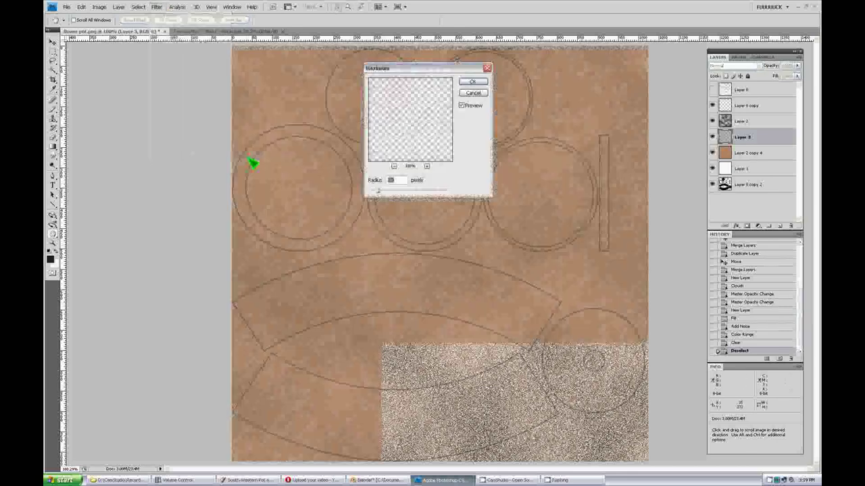
drag(381, 193, 362, 195)
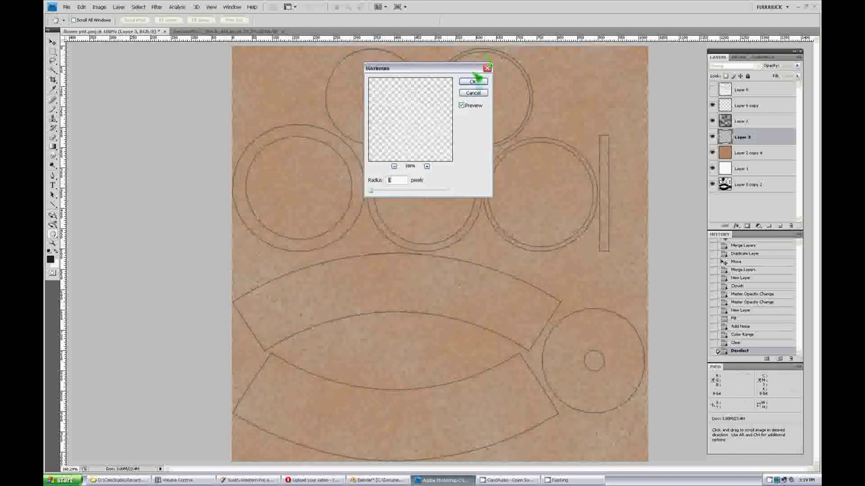
click(473, 81)
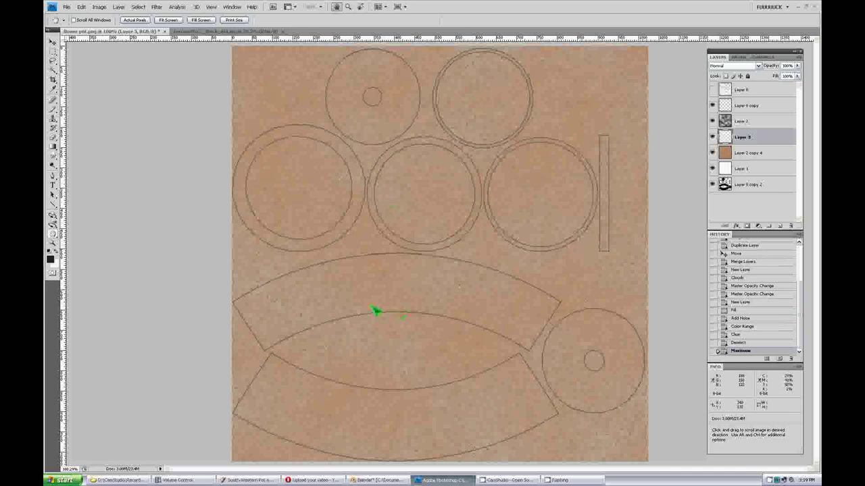
Step: Set Layer 3's opacity to 50% and inspect the specks up close
click(54, 243)
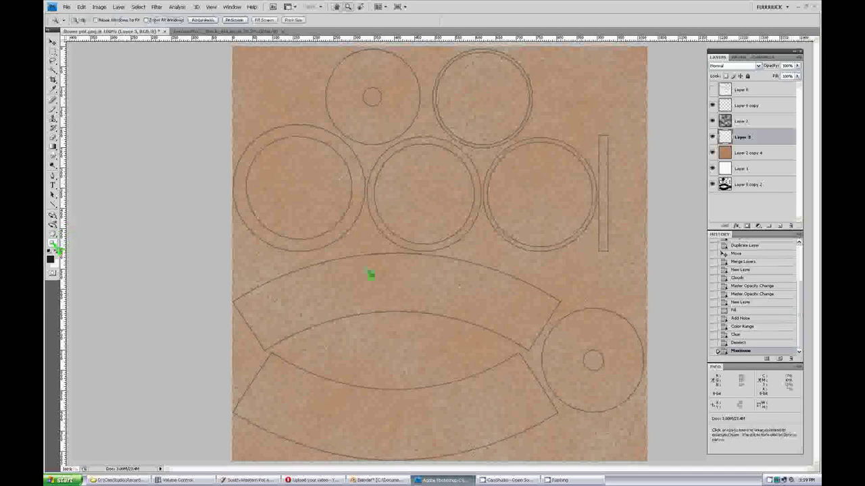
double_click(410, 302)
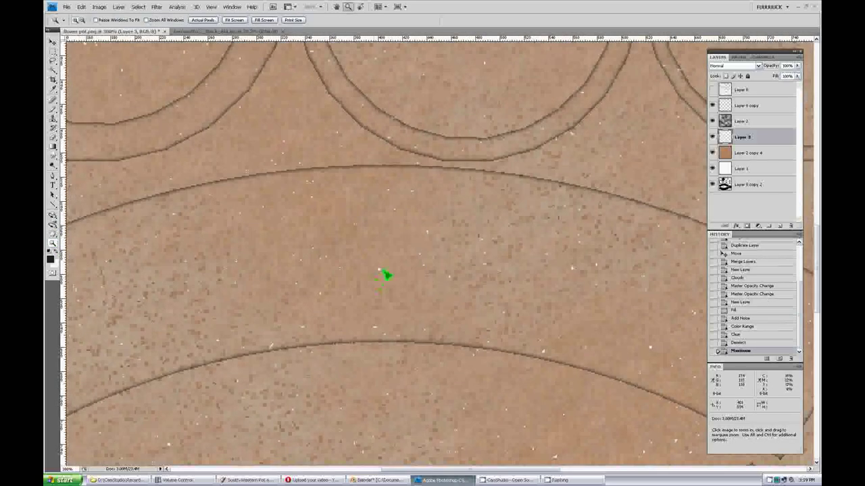
double_click(54, 235)
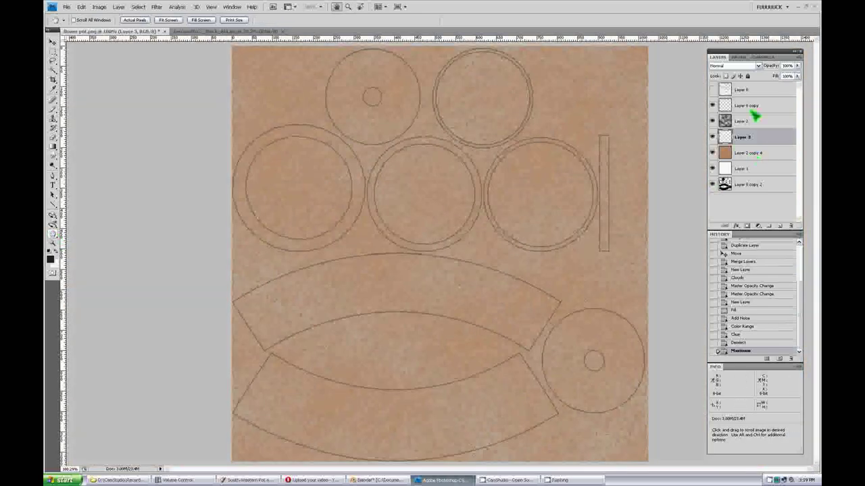
text(50)
key(Return)
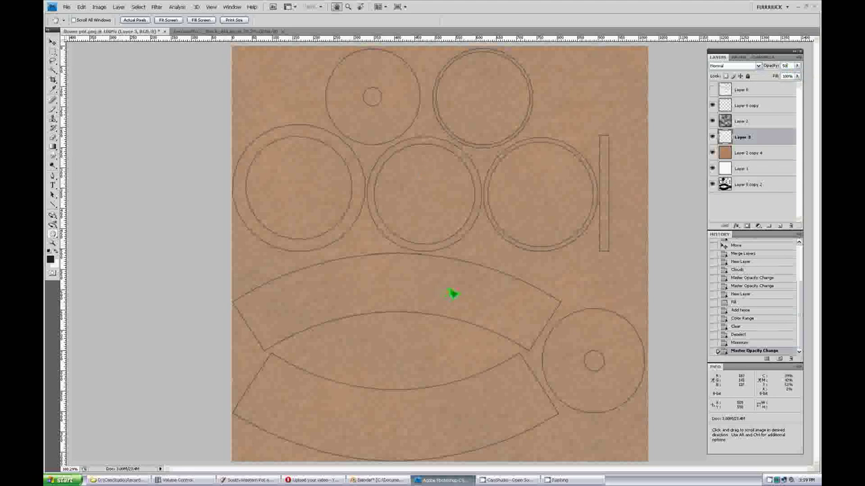
key(z)
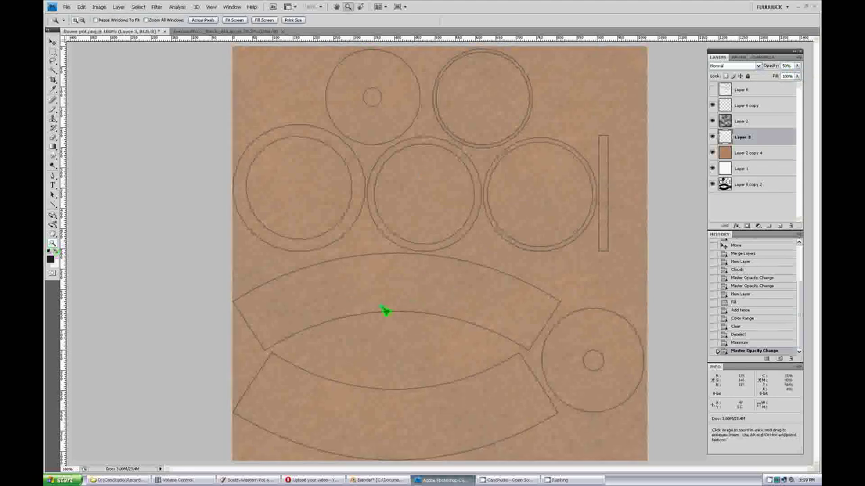
click(435, 303)
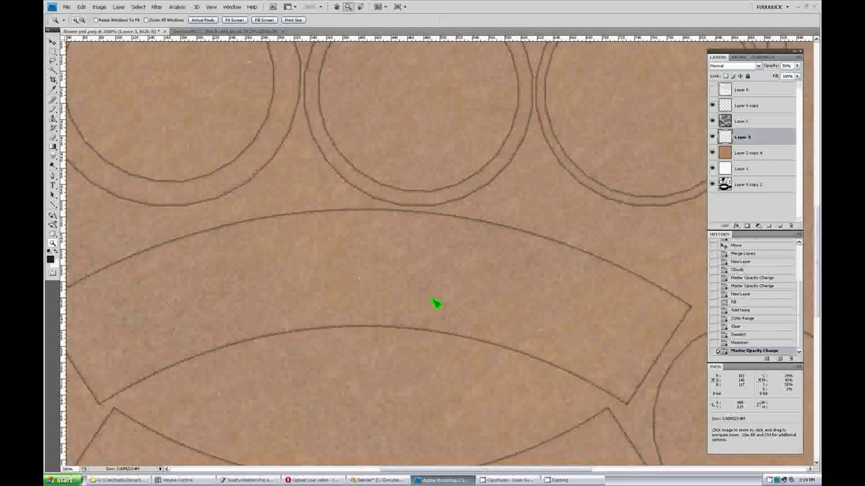
double_click(57, 234)
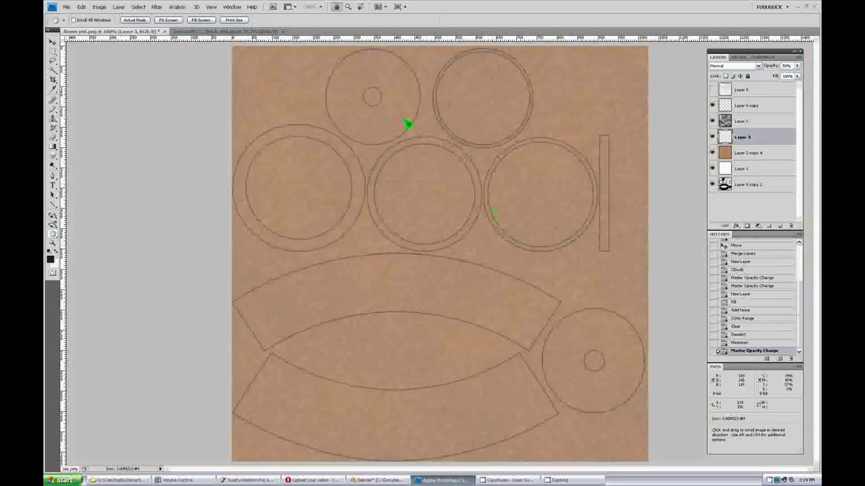
Step: Export the texture for web as flower-pot.jpg to the Desktop, replacing the existing file
click(67, 8)
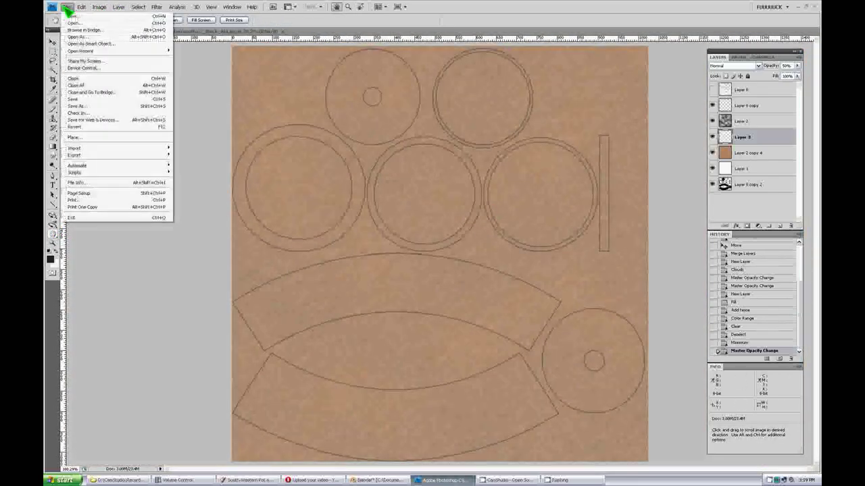
click(111, 121)
click(477, 315)
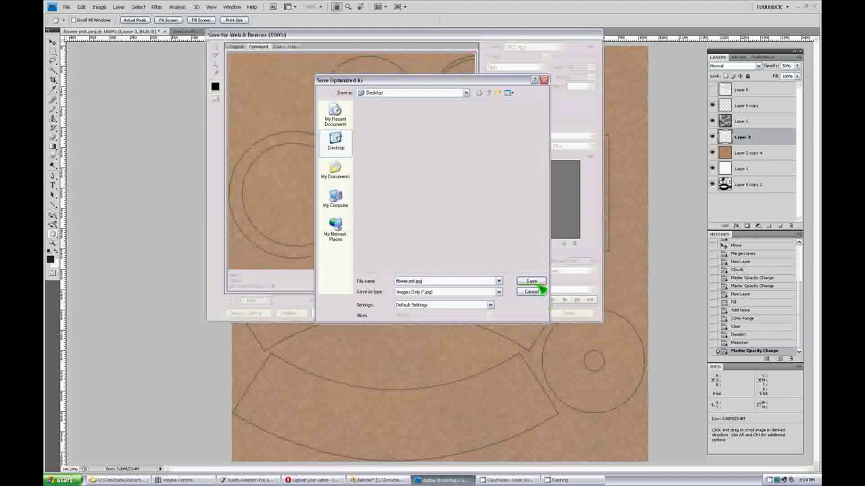
click(537, 282)
click(488, 227)
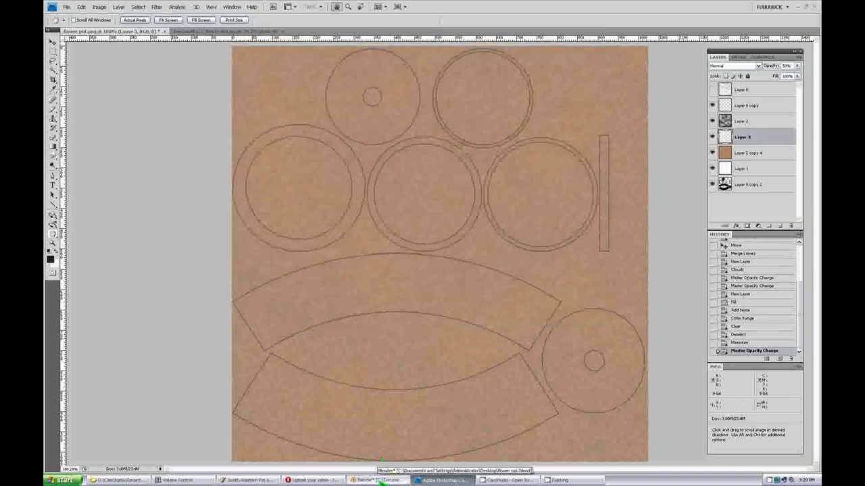
Step: Switch to Blender and reload the flower-pot.jpg texture image
click(375, 481)
click(567, 468)
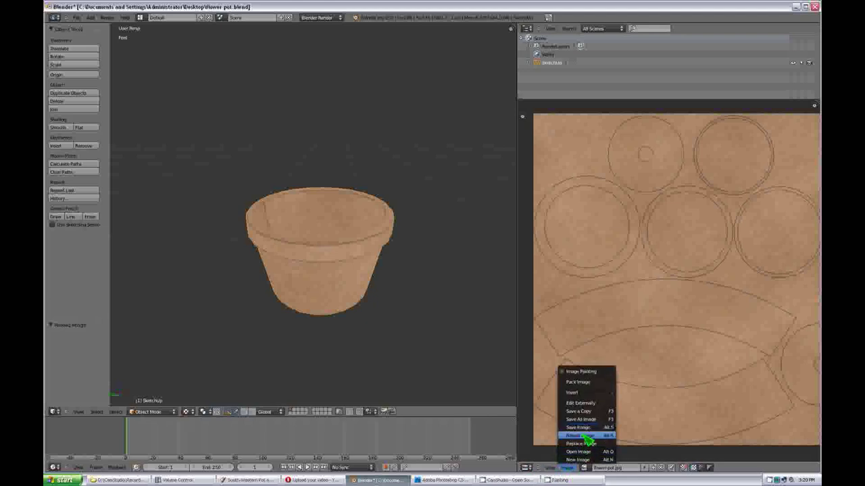
click(588, 435)
Step: Examine the reloaded speckled texture on the flower pot's rim, inside and outer wall from several angles and distances
scroll(301, 273, up, 2)
middle_drag(301, 272, 323, 158)
middle_drag(269, 189, 211, 220)
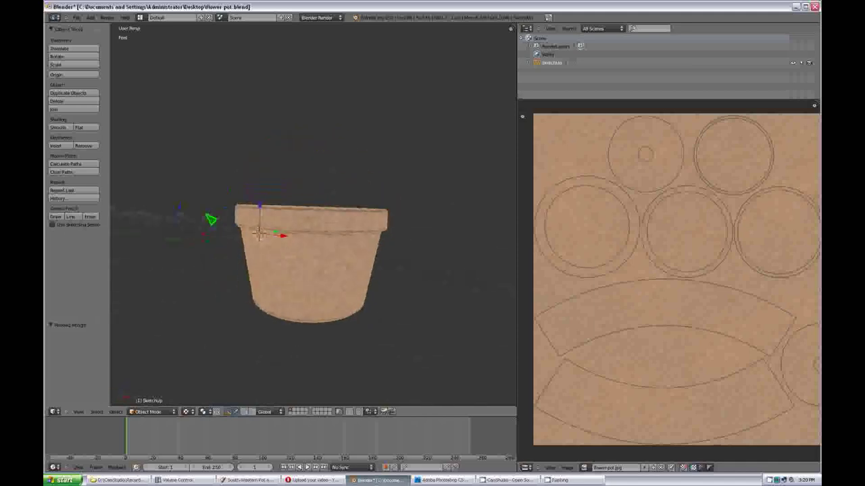
middle_drag(297, 294, 340, 303)
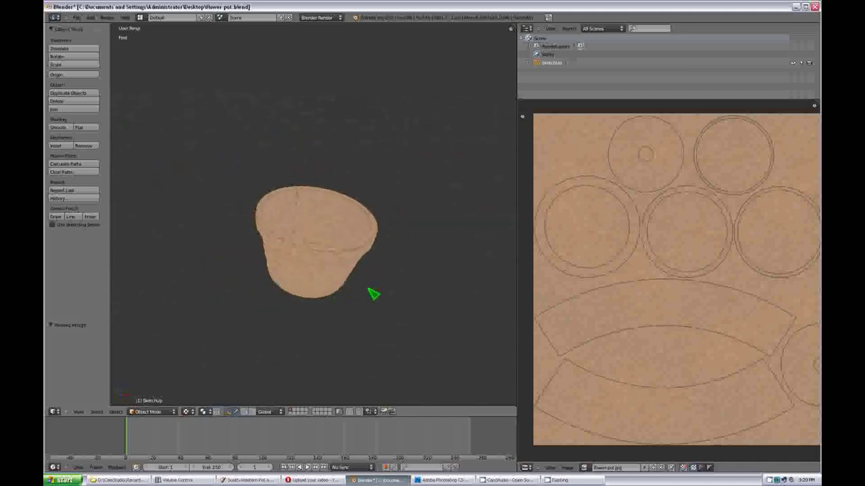
middle_drag(365, 255, 331, 202)
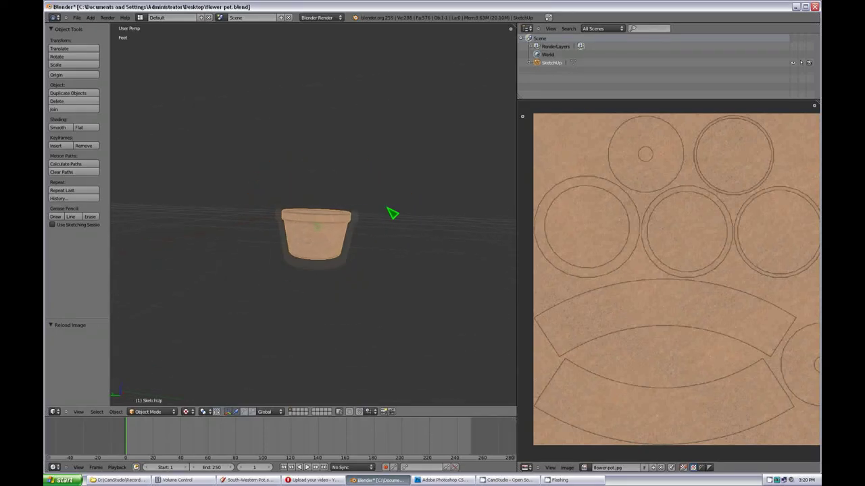
middle_drag(352, 243, 316, 254)
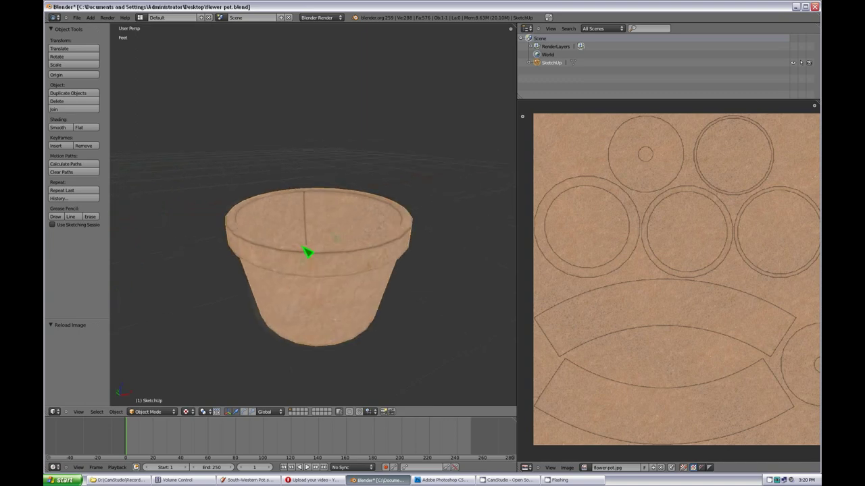
middle_drag(380, 214, 308, 255)
scroll(308, 255, down, 1)
middle_drag(296, 177, 337, 231)
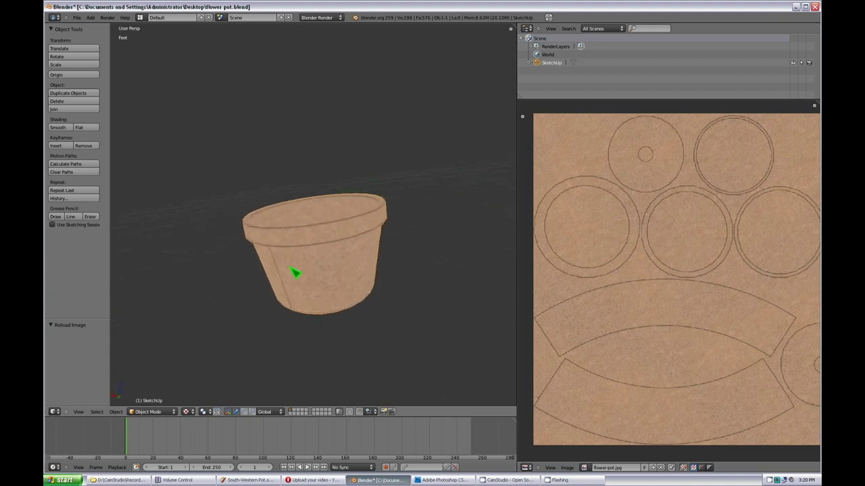
scroll(356, 271, up, 2)
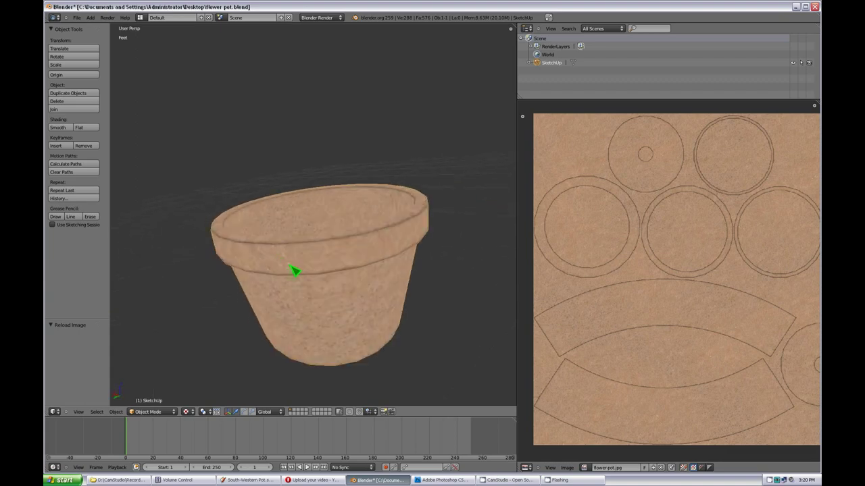
middle_drag(288, 277, 340, 296)
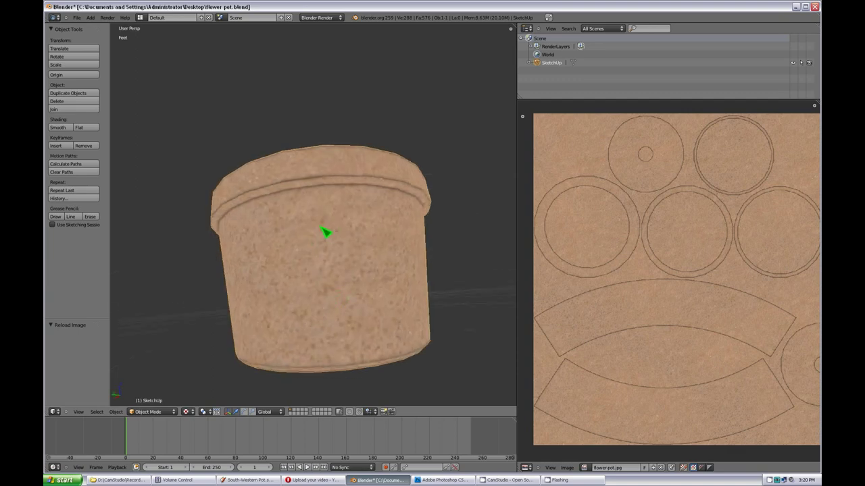
scroll(318, 257, down, 1)
middle_drag(311, 279, 356, 260)
scroll(298, 269, down, 1)
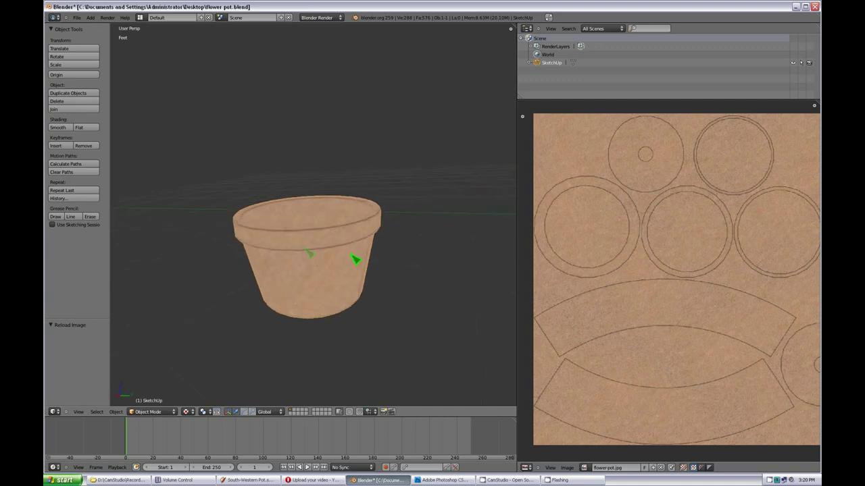
middle_drag(265, 252, 313, 227)
scroll(304, 234, up, 2)
middle_drag(363, 286, 429, 324)
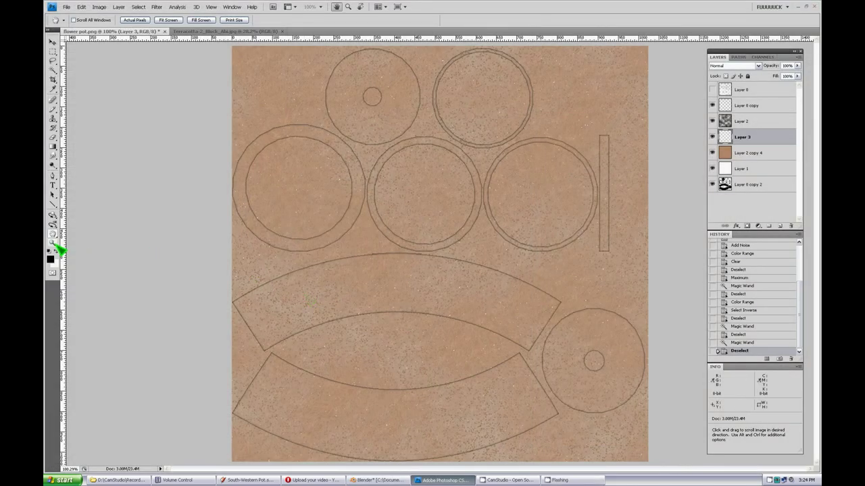
Step: Back in Photoshop, select the white specks of Layer 3 with Color Range, sampling a white speck at fuzziness 50
click(54, 243)
drag(367, 109, 298, 221)
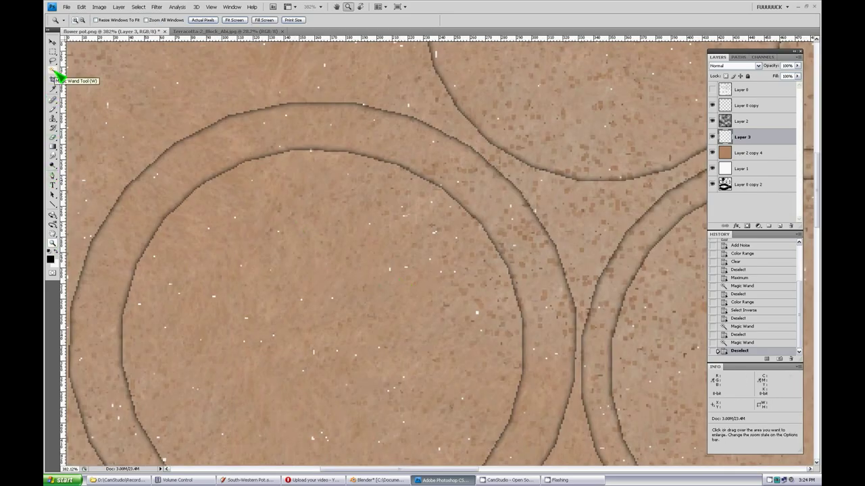
click(139, 7)
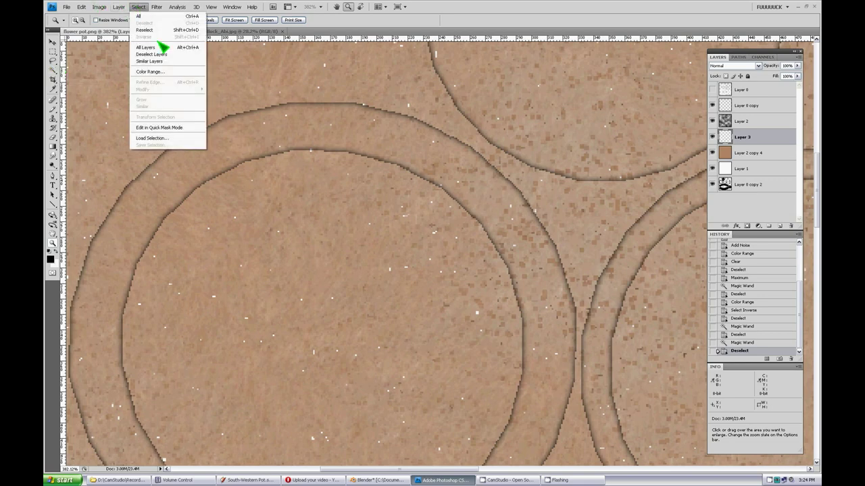
click(169, 77)
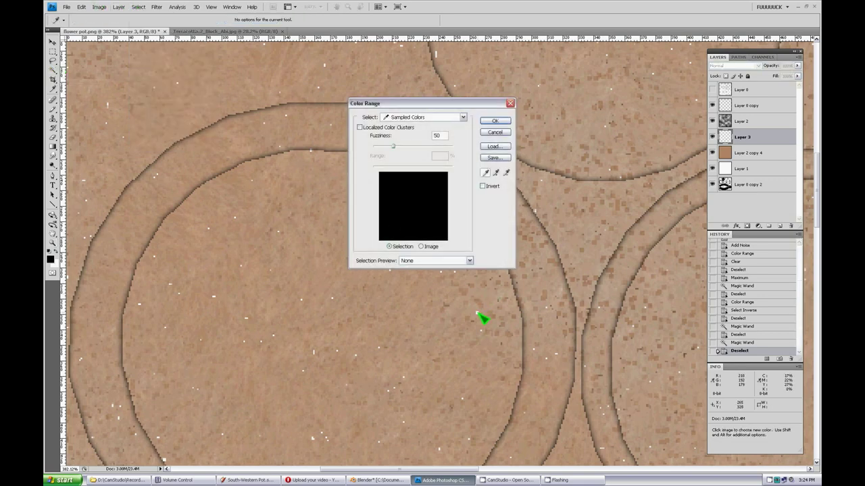
click(495, 122)
Step: Invert the selection and cut the darker specks out of Layer 3
click(139, 7)
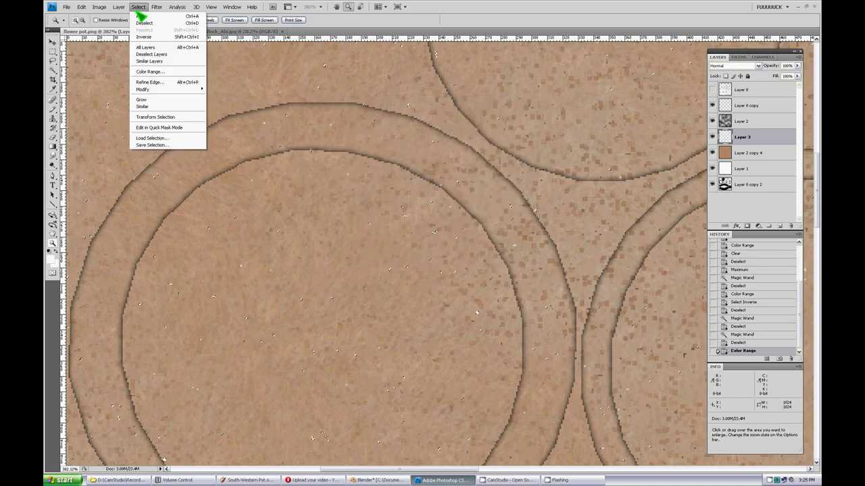
click(146, 37)
click(81, 6)
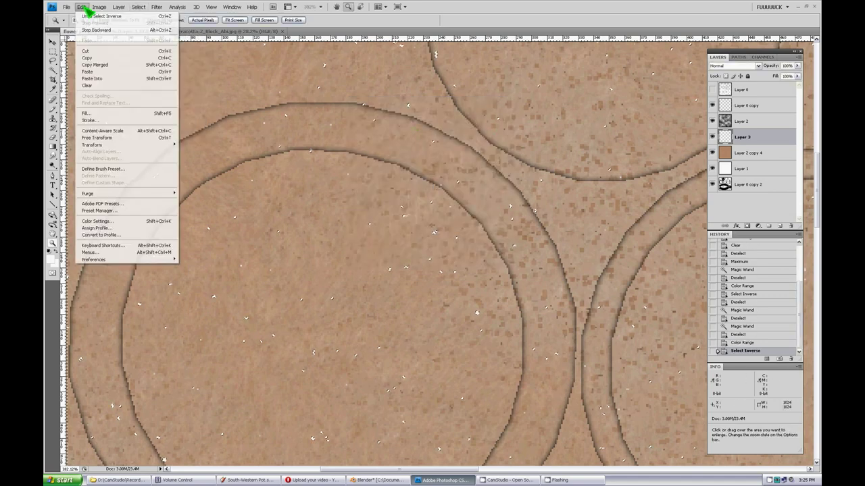
click(86, 54)
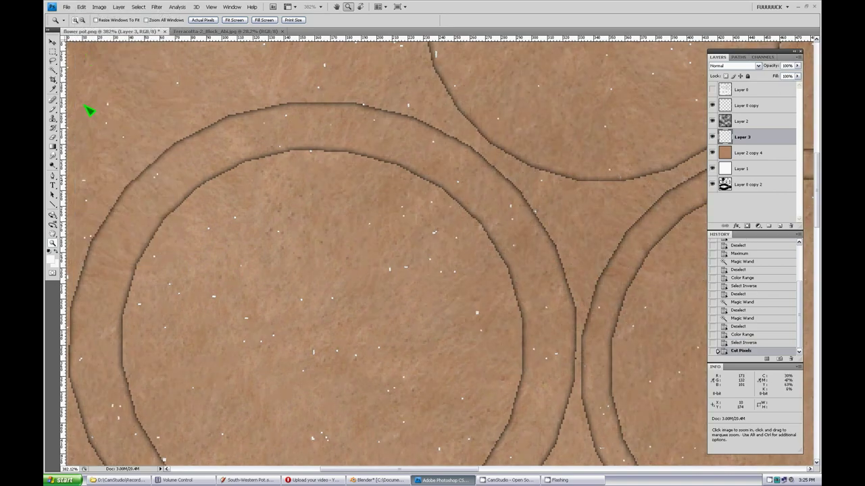
Step: Create a new layer in Normal mode above Layer 3 and paste the cut dark specks
double_click(53, 234)
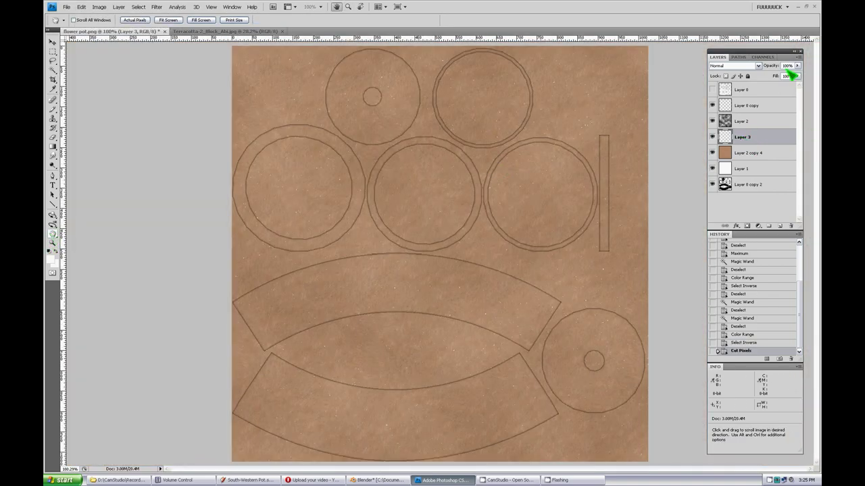
click(799, 58)
click(771, 62)
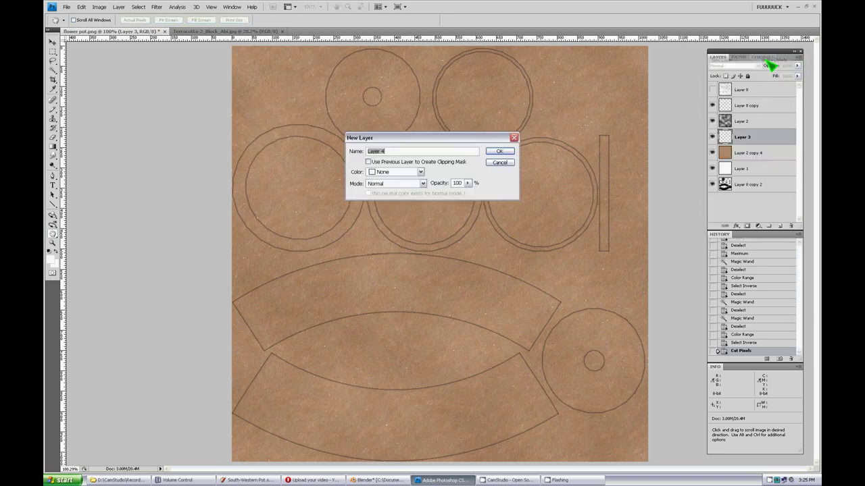
click(498, 149)
click(81, 7)
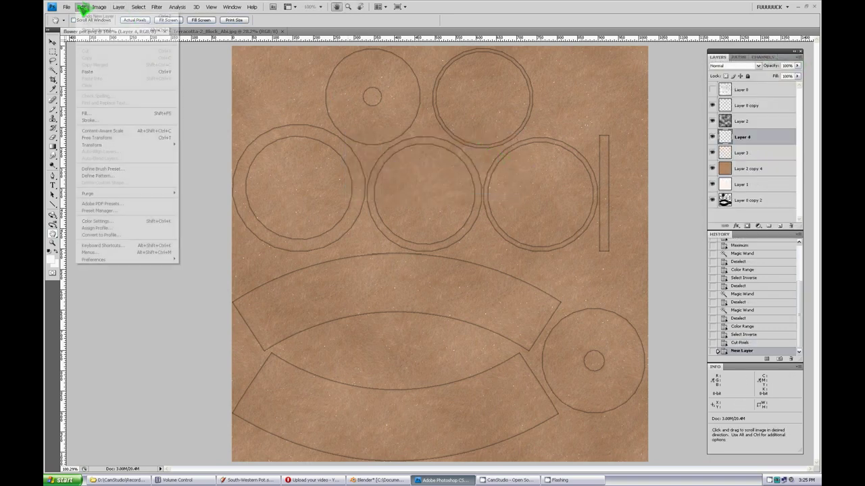
click(108, 78)
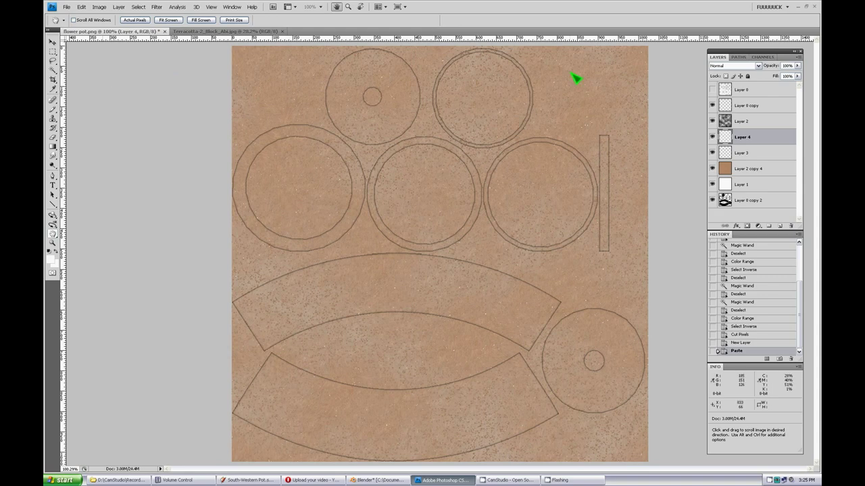
Step: Try opacities including 50% on the dark speck layer, Layer 4, and set it to 30%
click(787, 65)
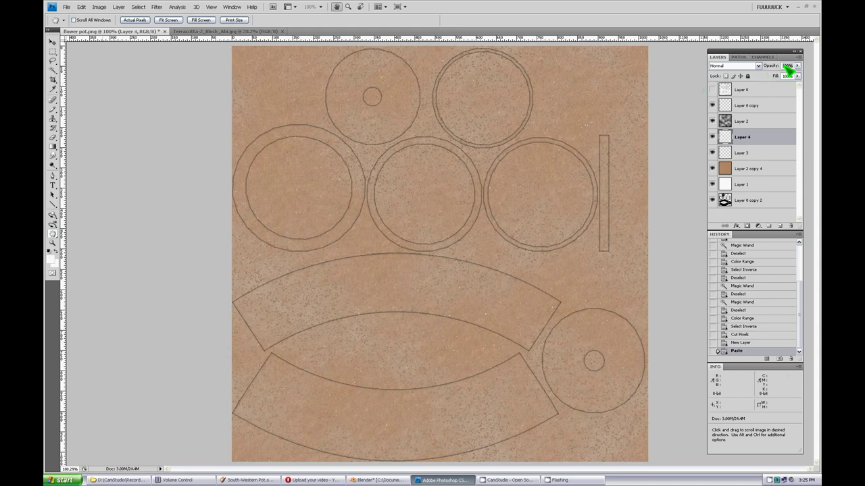
text(30)
key(Return)
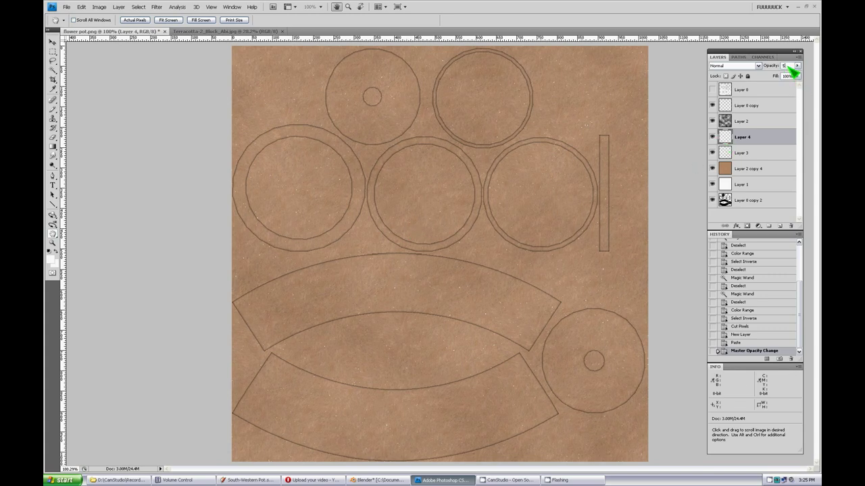
text(0)
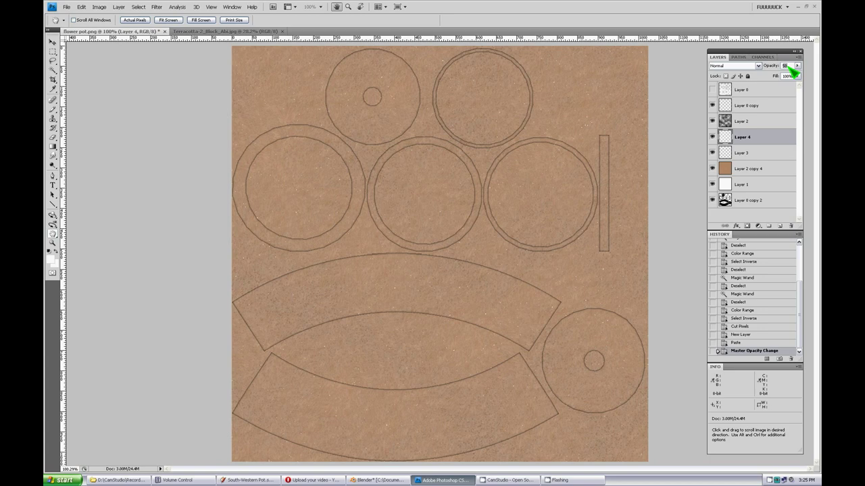
text(30)
Step: Reset the foreground and background colours to their defaults and set the opacity of the white speck layer, Layer 3, to 50%
click(48, 252)
click(765, 156)
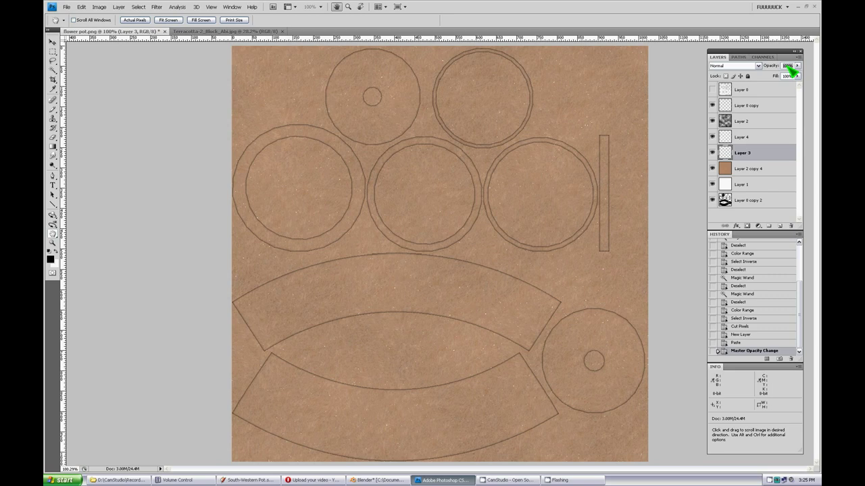
drag(790, 65, 792, 68)
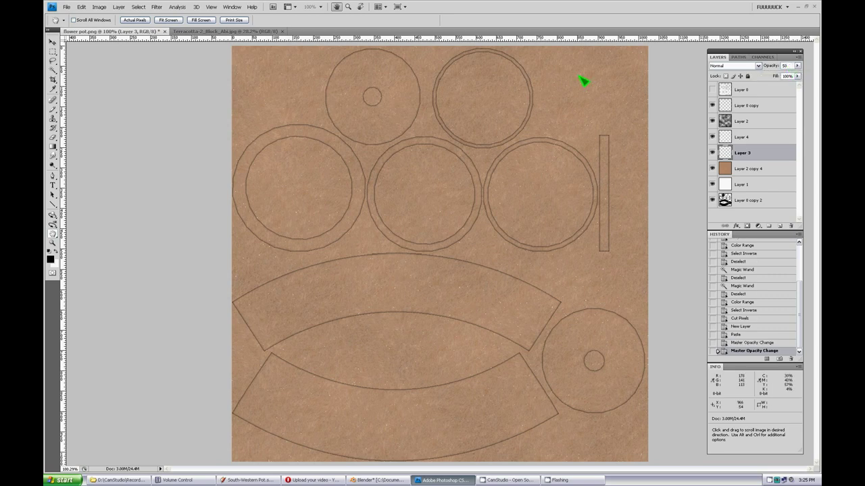
Step: Export the speckled texture for web with the JPEG High preset, replacing the existing flower-pot.jpg
click(67, 6)
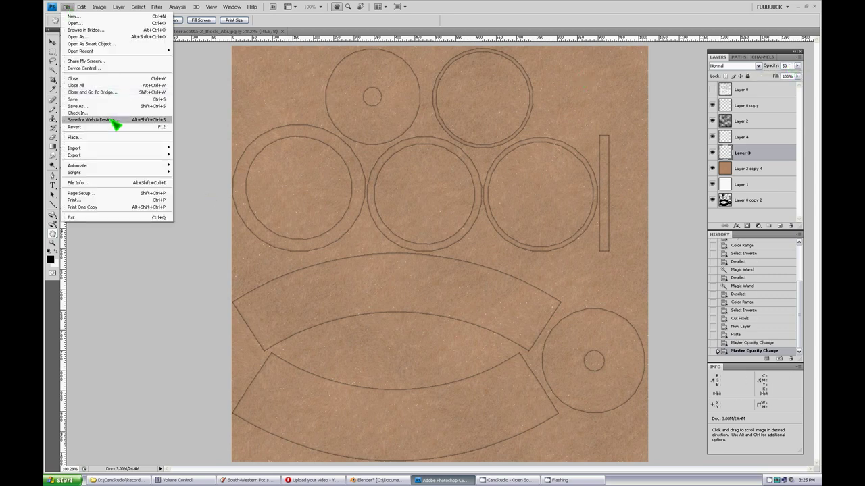
key(ctrl+alt+shift+s)
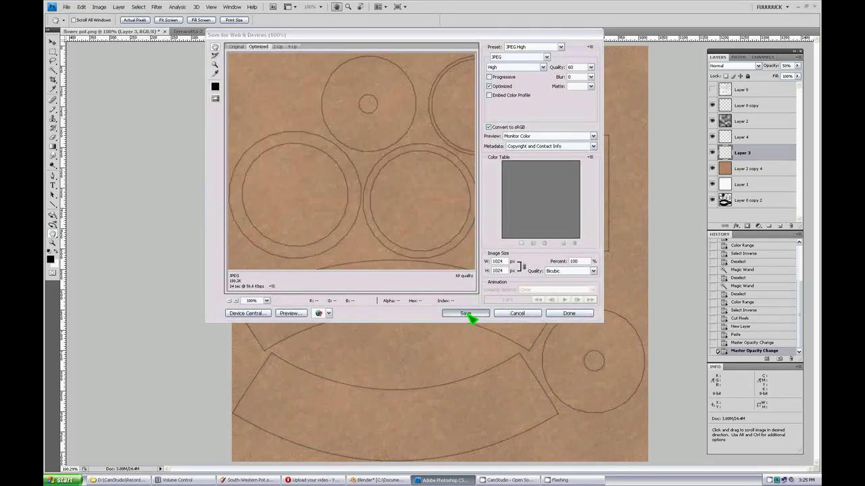
click(466, 314)
click(524, 284)
click(489, 227)
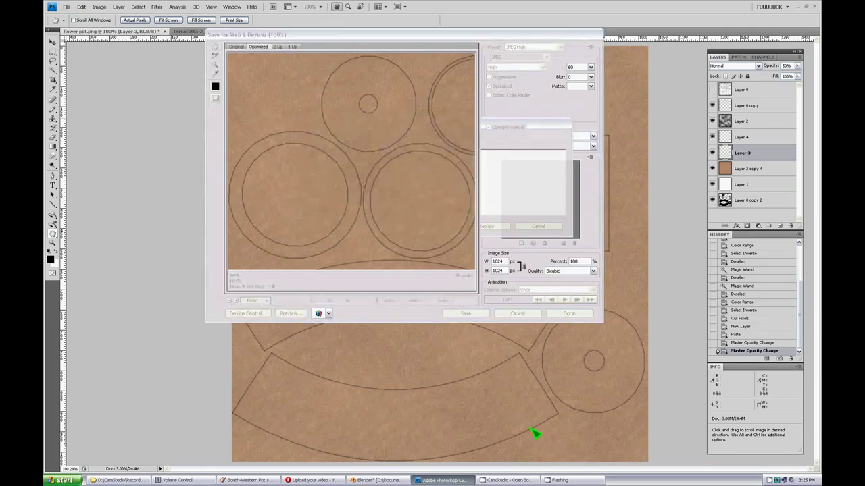
Step: Switch to Blender, reload the flower-pot.jpg image, and inspect the speckled texture on the pot model
click(365, 479)
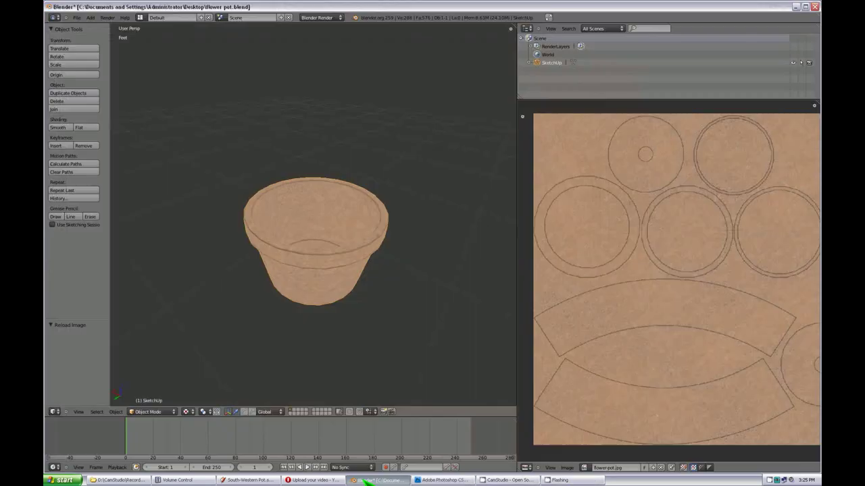
click(568, 468)
click(585, 437)
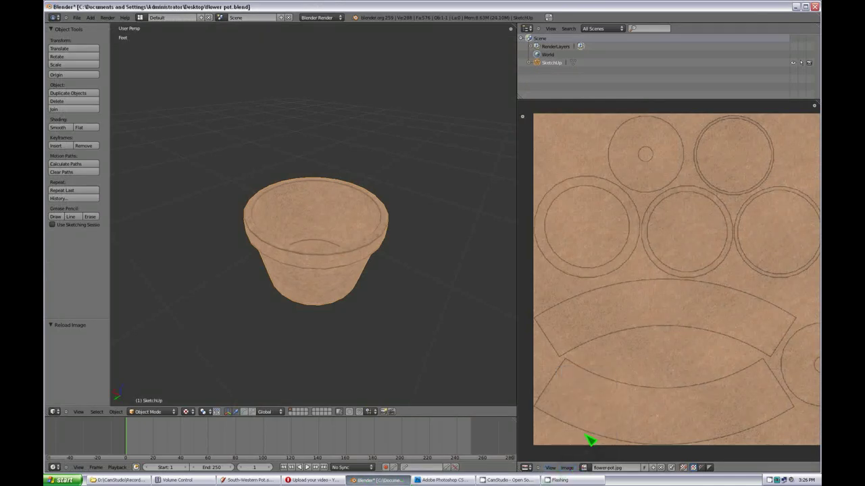
middle_drag(347, 343, 339, 307)
scroll(325, 236, down, 3)
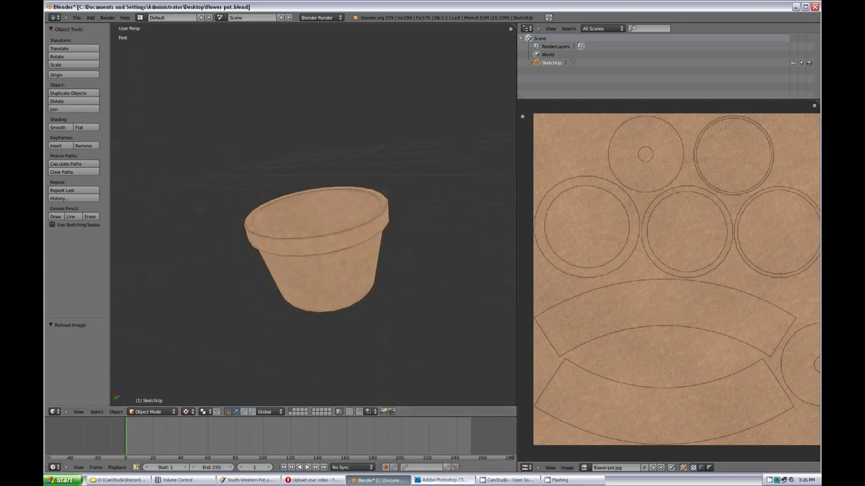
Step: Return to Photoshop, duplicate the outline layer Layer 0 copy as Layer 0 copy 3, and hide the duplicate
click(444, 481)
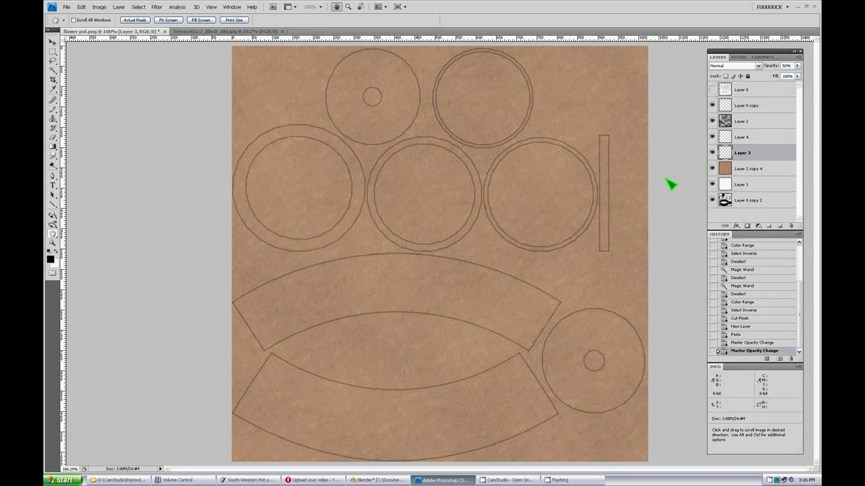
click(761, 106)
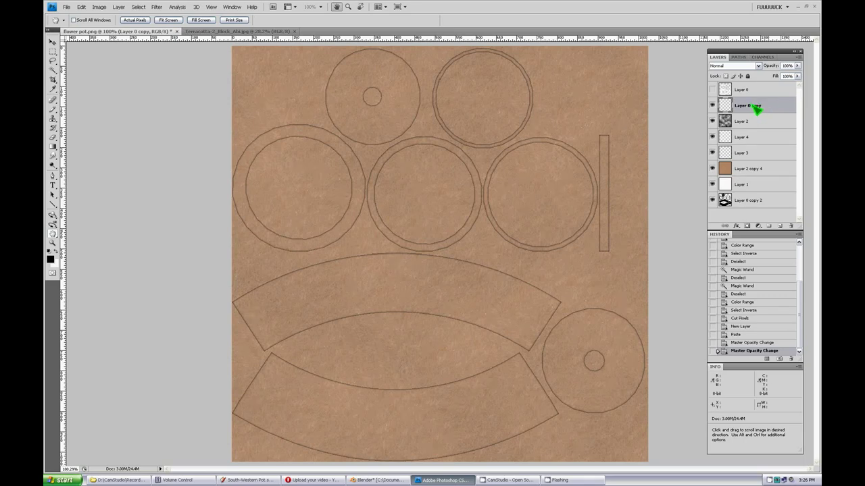
right_click(747, 106)
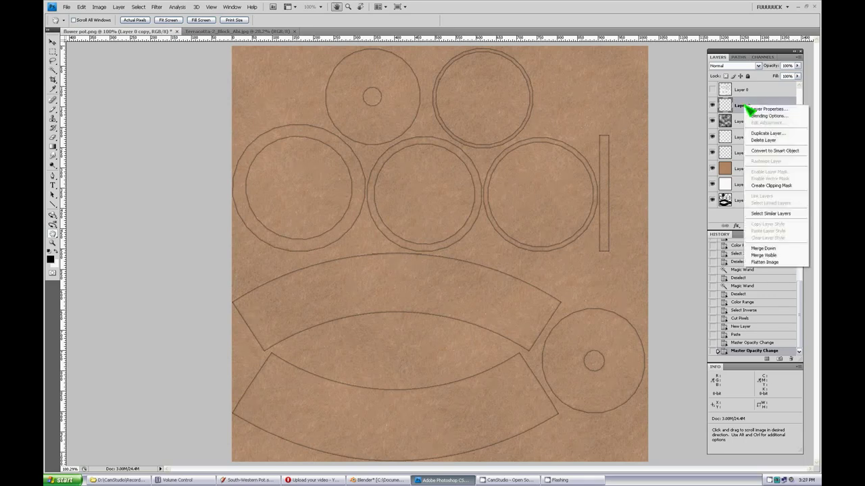
click(777, 135)
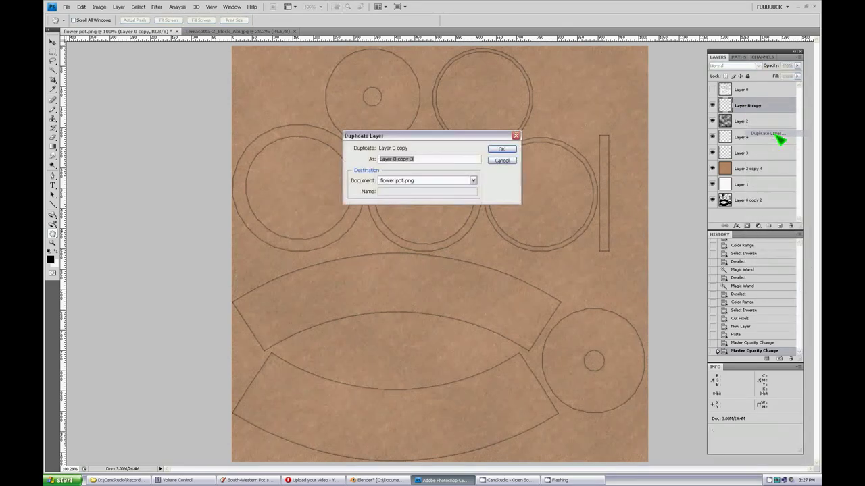
click(517, 154)
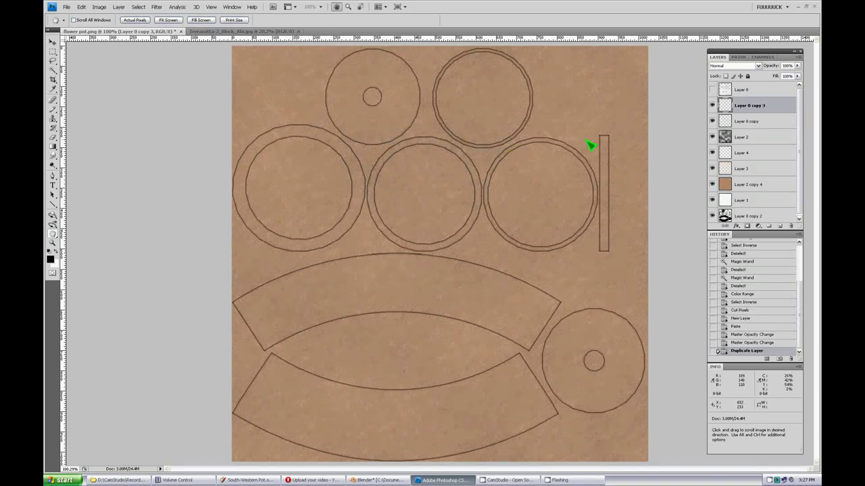
click(712, 106)
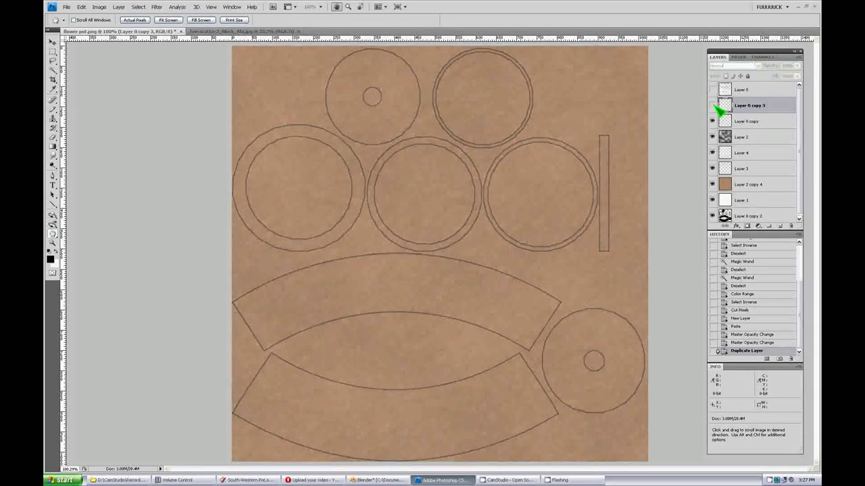
Step: Apply the Diffuse filter in Darken Only mode twice to the UV outlines on Layer 0 copy
click(752, 123)
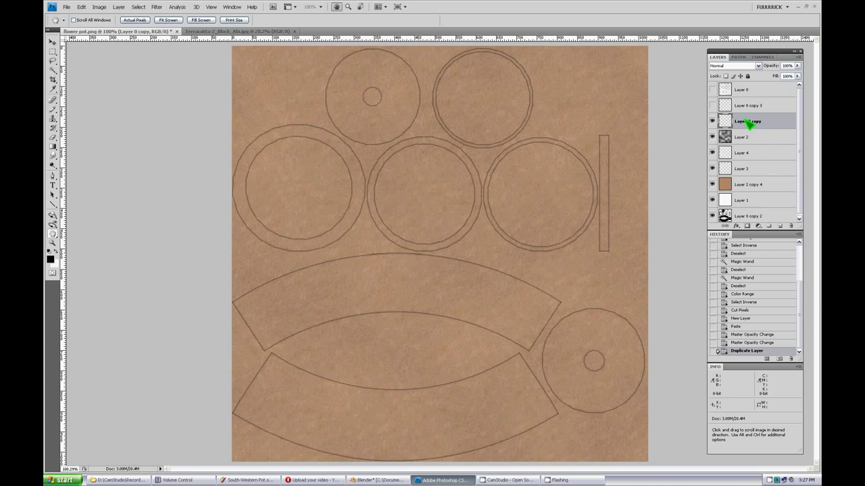
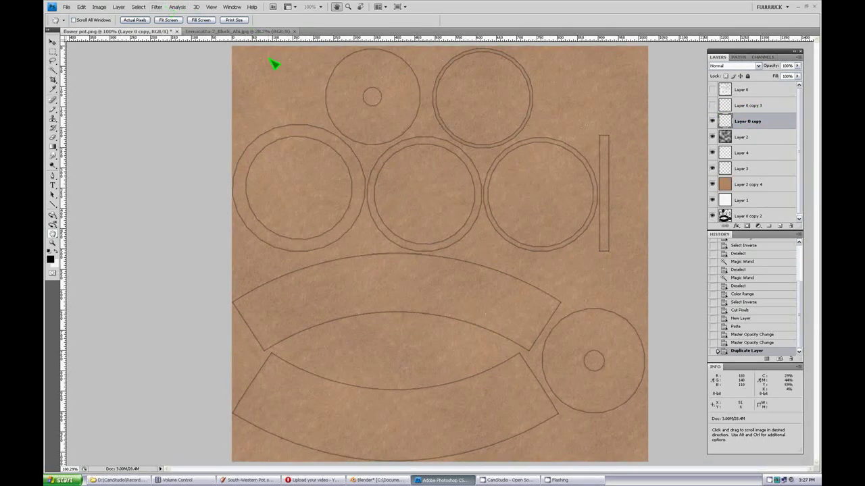
click(712, 121)
click(712, 120)
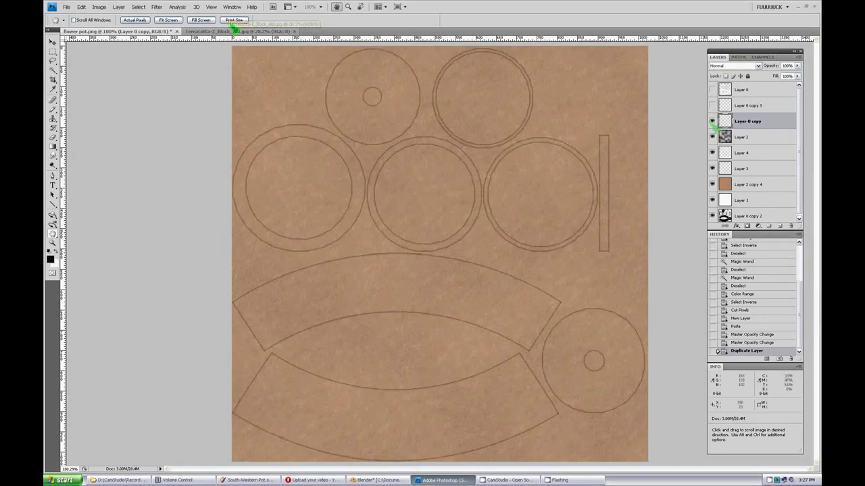
click(176, 8)
mouse_move(162, 8)
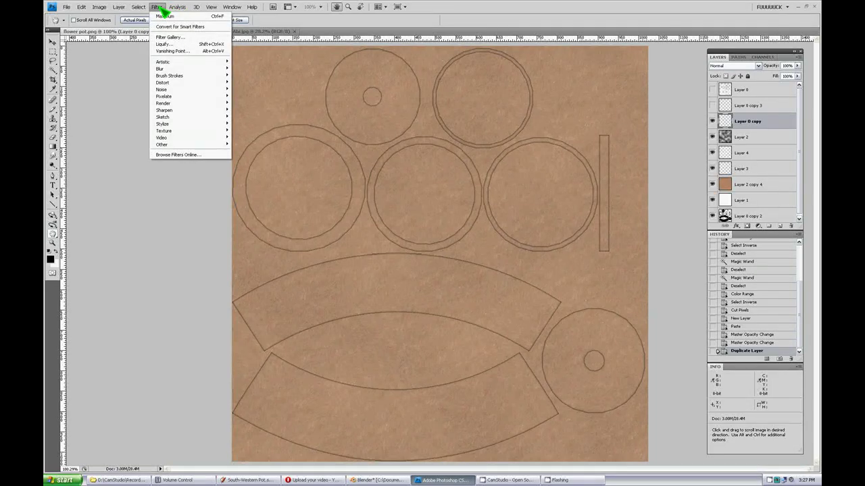
mouse_move(180, 123)
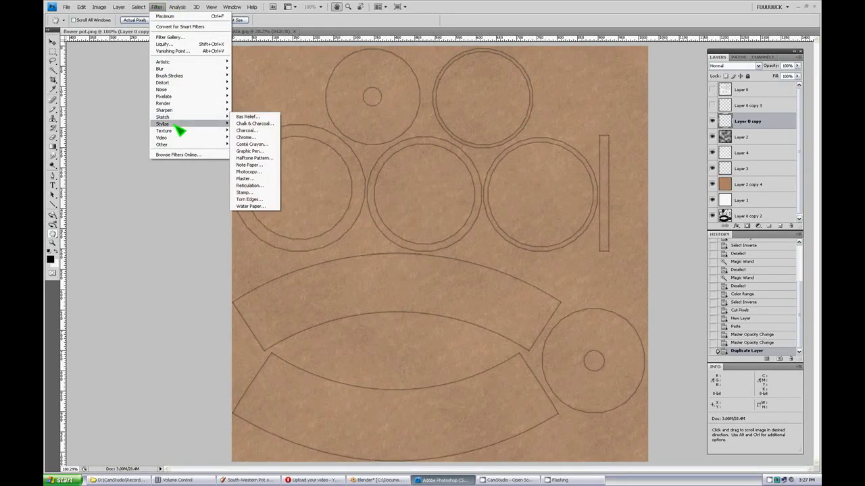
click(261, 126)
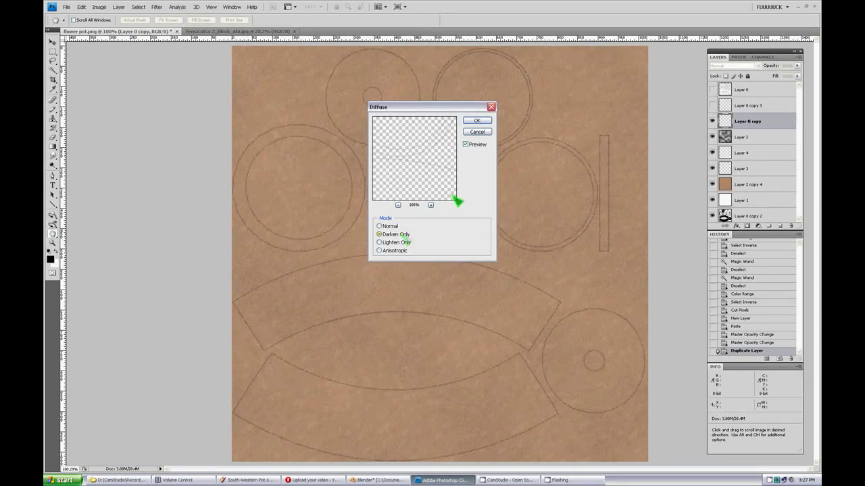
click(478, 121)
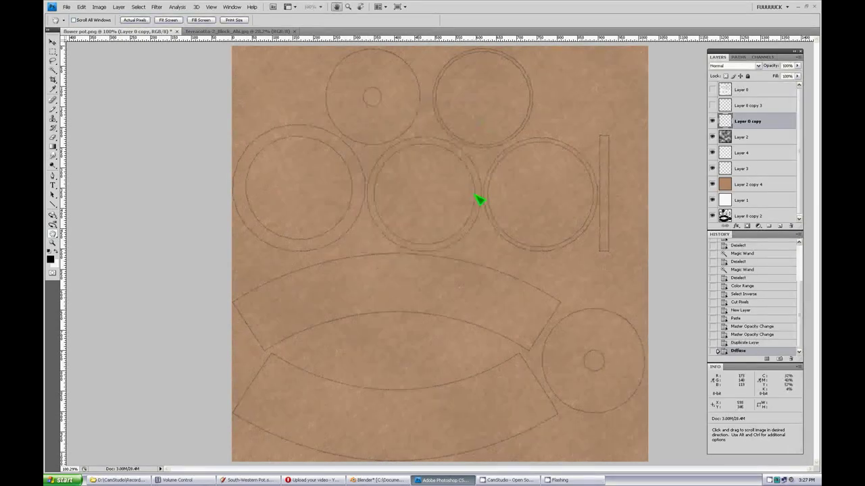
key(ctrl+f)
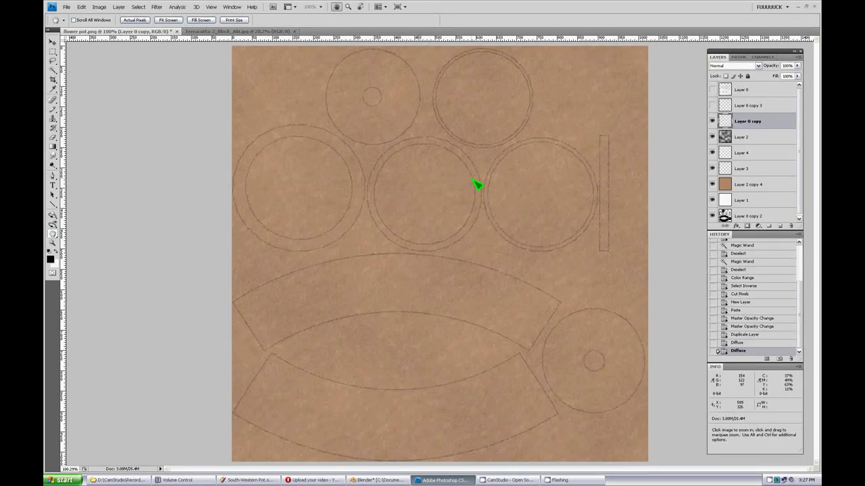
Step: Apply the Median filter with a 1-pixel radius to Layer 0 copy and compare it with the outlines hidden and with Layer 0 copy 3 shown
click(157, 6)
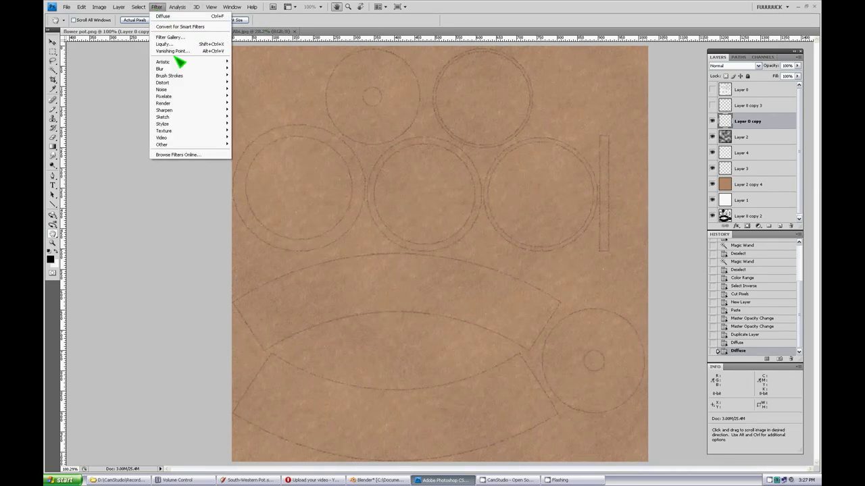
mouse_move(180, 88)
click(266, 112)
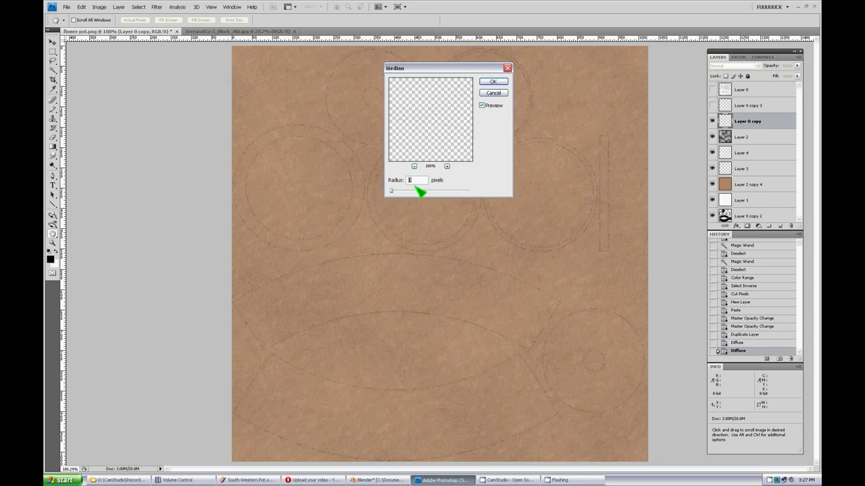
click(500, 83)
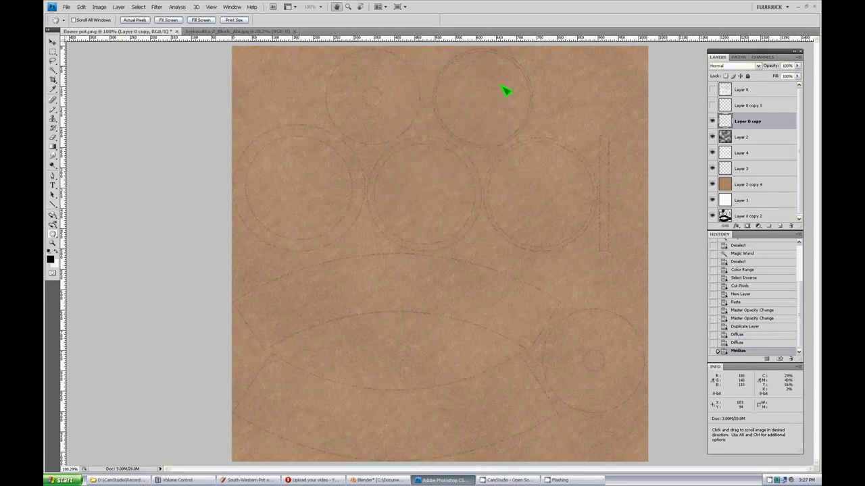
click(712, 121)
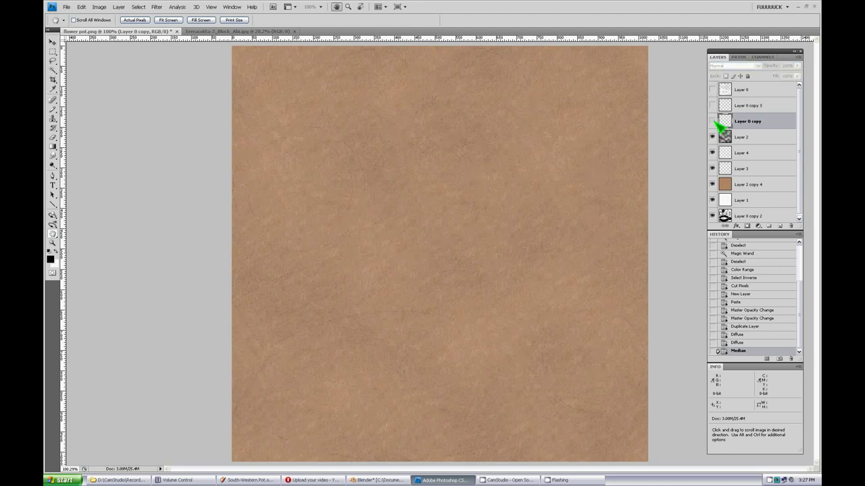
click(712, 121)
click(712, 105)
click(713, 106)
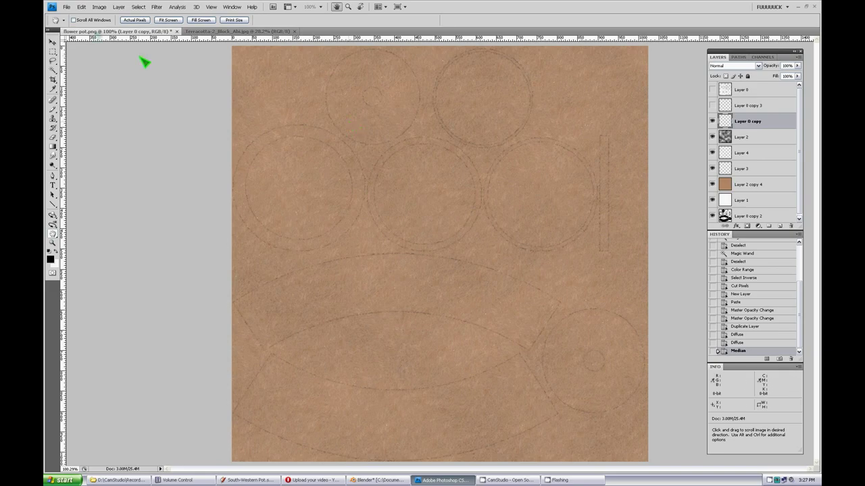
Step: Export the texture with the roughened outlines for web as a High quality JPEG, overwriting flower-pot.jpg on the Desktop
click(66, 7)
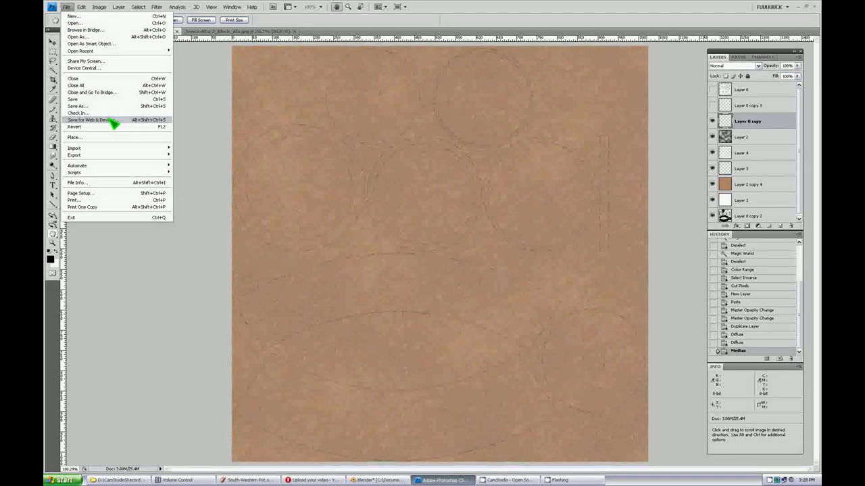
click(112, 121)
click(482, 315)
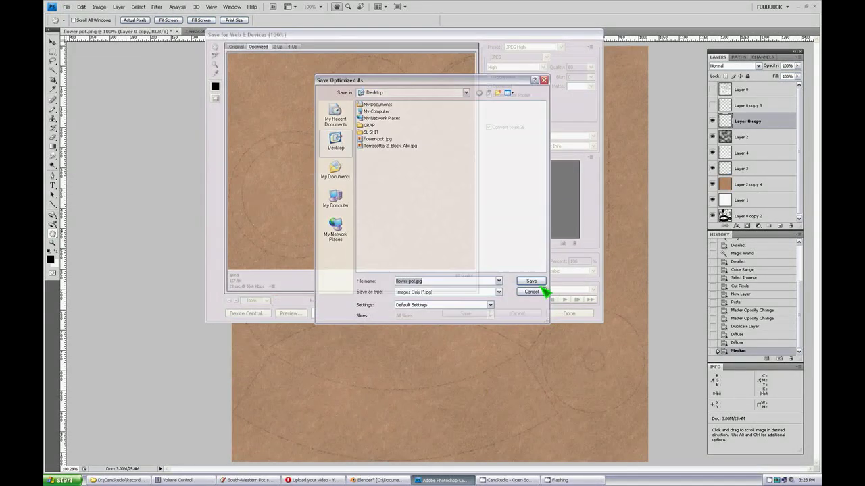
click(537, 283)
click(489, 230)
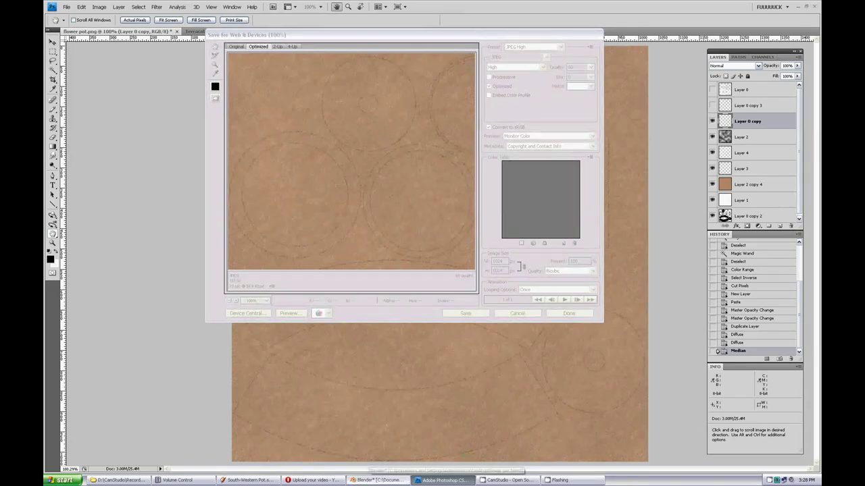
Step: Switch to Blender, reload flower-pot.jpg, and check the roughened outlines around the pot's rim and body
click(380, 480)
click(567, 467)
click(581, 436)
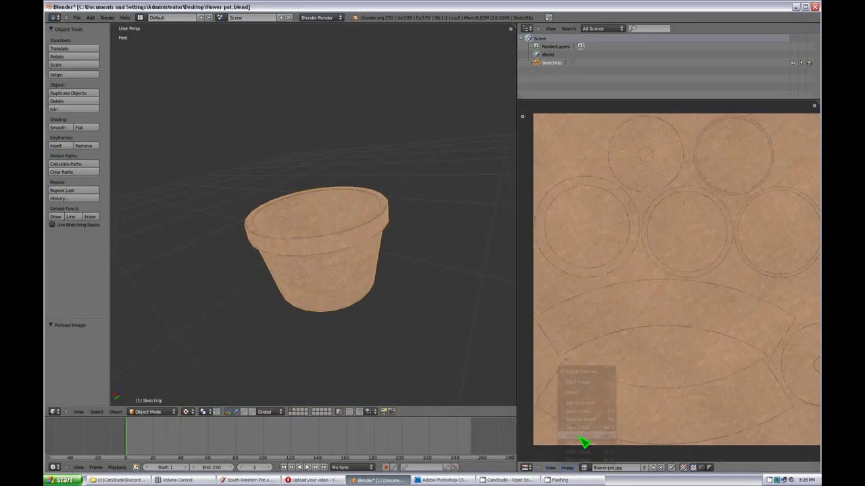
middle_drag(328, 313, 321, 285)
middle_drag(344, 349, 343, 325)
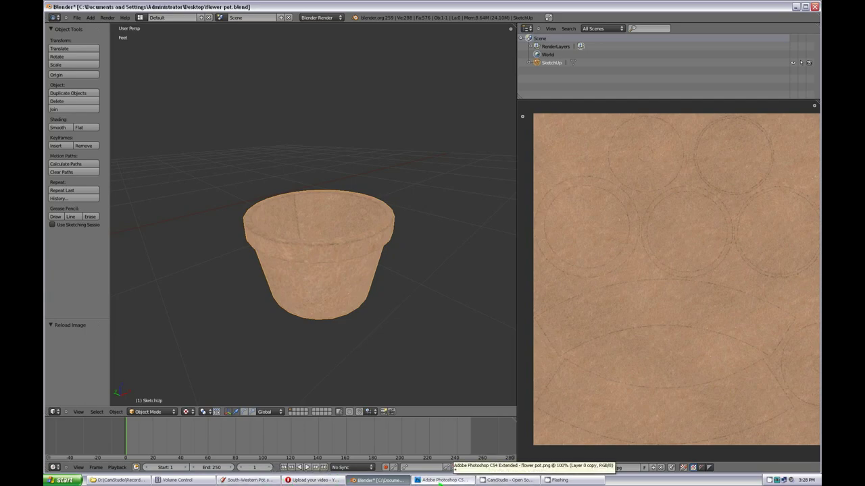
Step: Return to Photoshop, show Layer 0 copy 3, duplicate it as Layer 0 copy 4, and hide the new duplicate
click(444, 476)
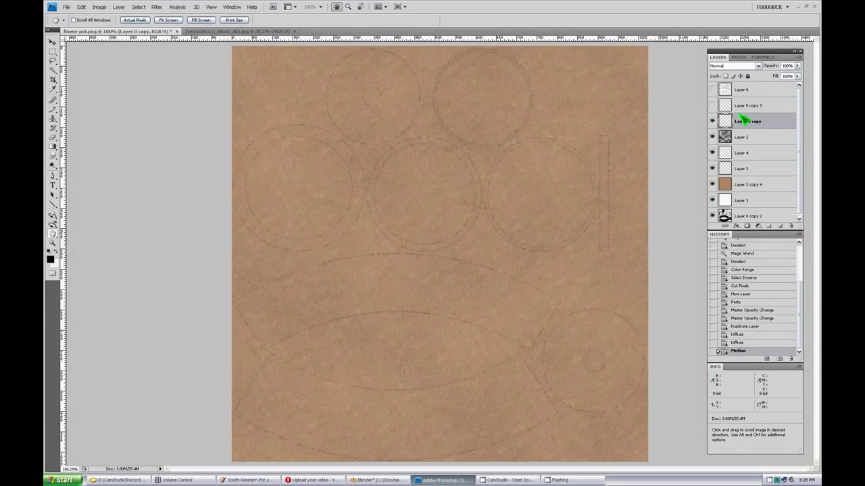
click(744, 108)
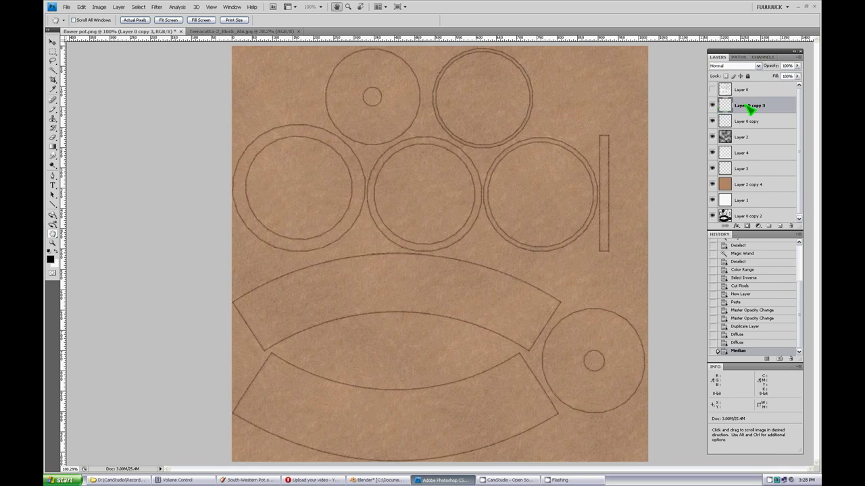
right_click(747, 106)
click(769, 132)
click(514, 150)
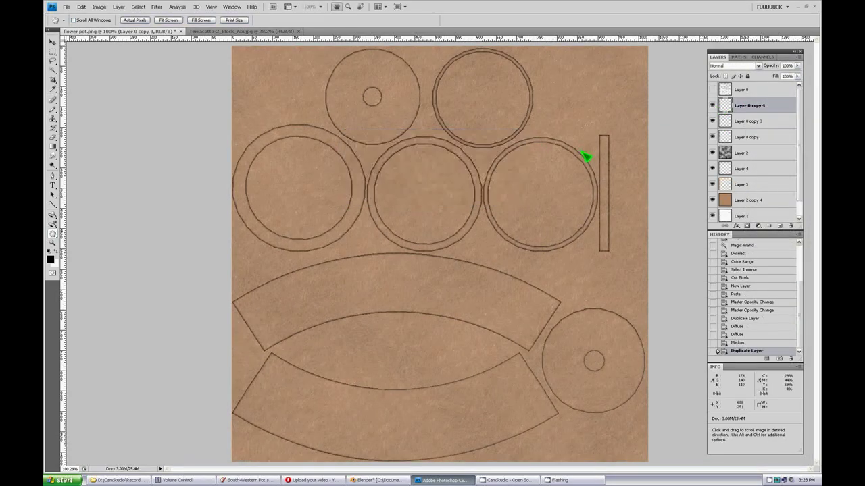
click(713, 106)
Step: Try the basic Blur filter on the outlines of Layer 0 copy 3, and undo it
click(743, 122)
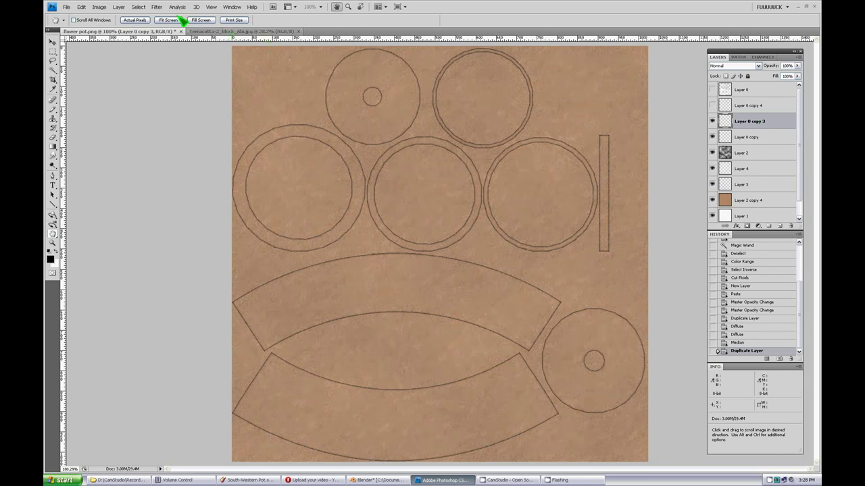
click(156, 7)
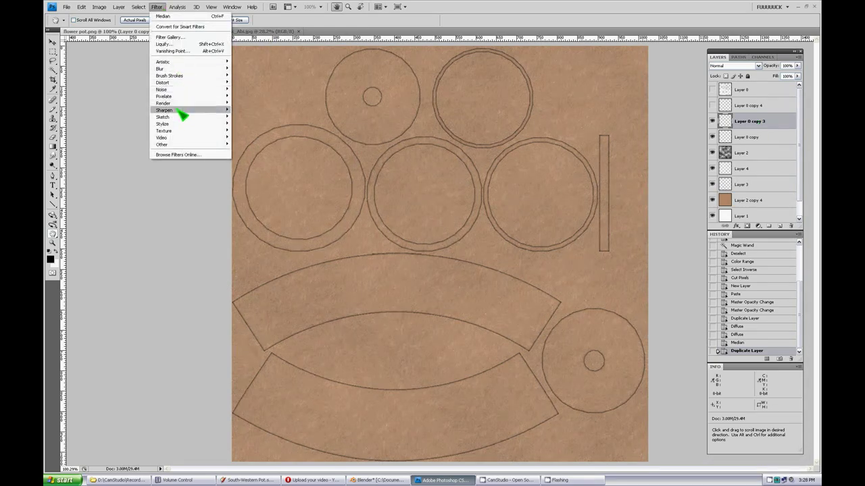
mouse_move(183, 70)
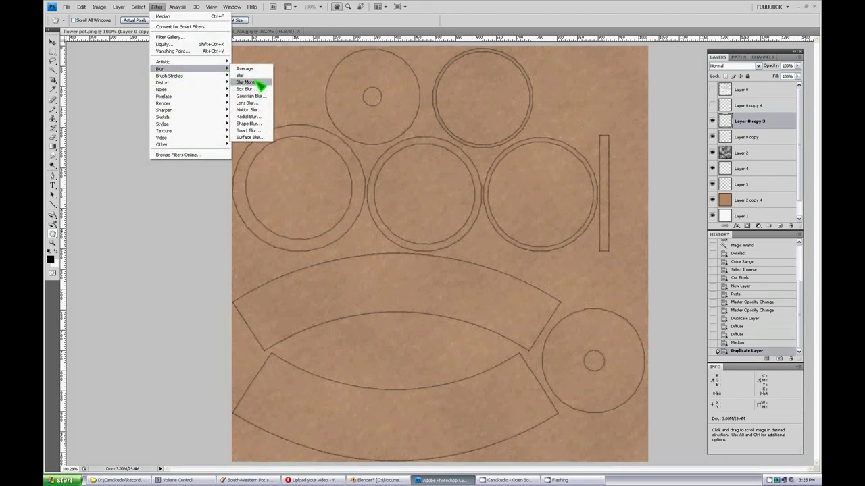
click(256, 76)
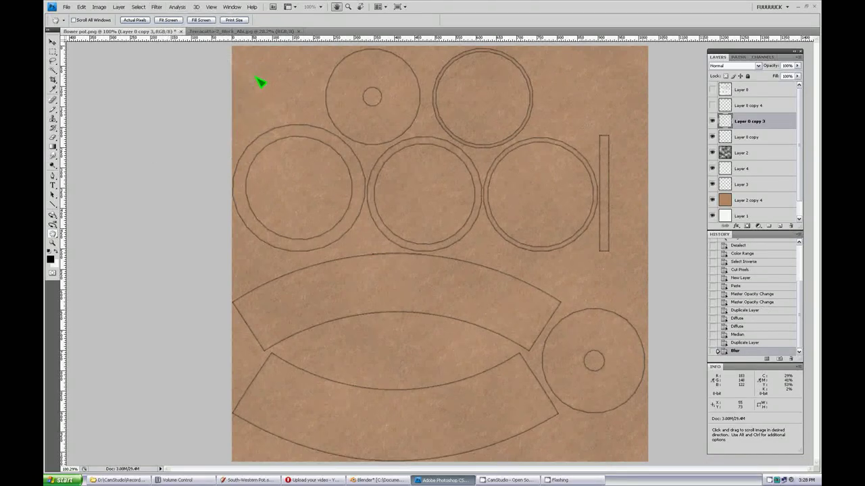
click(743, 343)
click(156, 7)
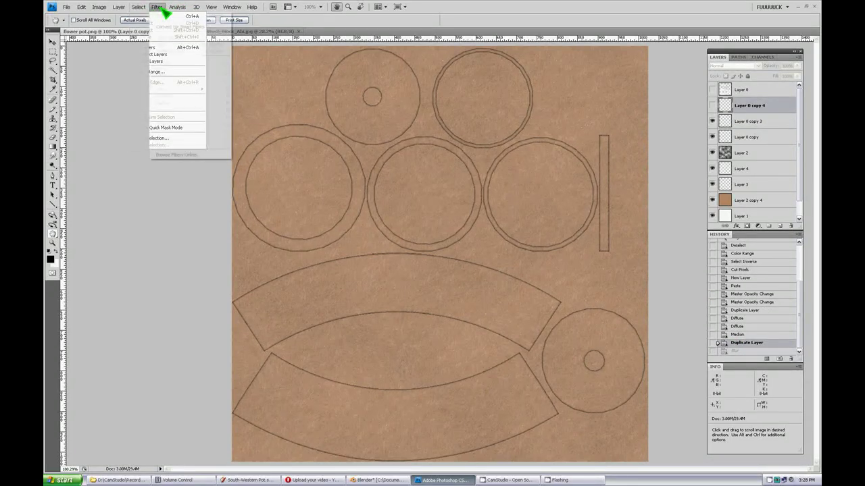
click(741, 155)
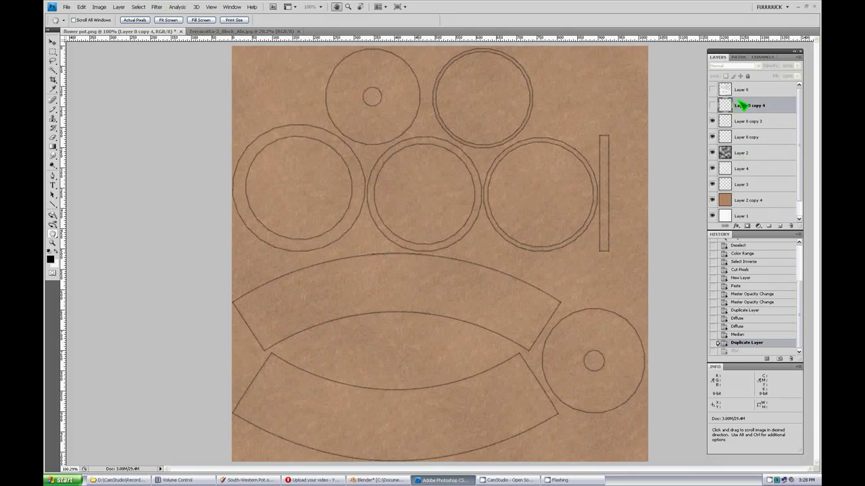
Step: Apply a Gaussian Blur with a 3-pixel radius to the outlines on Layer 0 copy 3
click(743, 122)
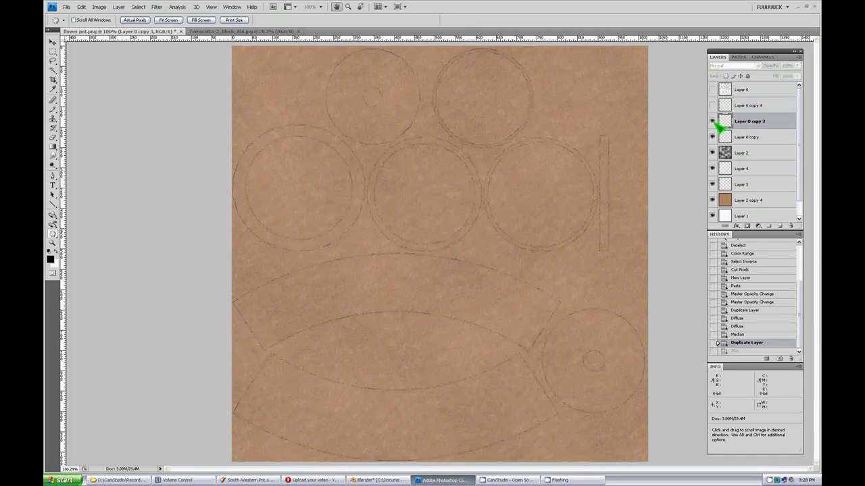
click(156, 7)
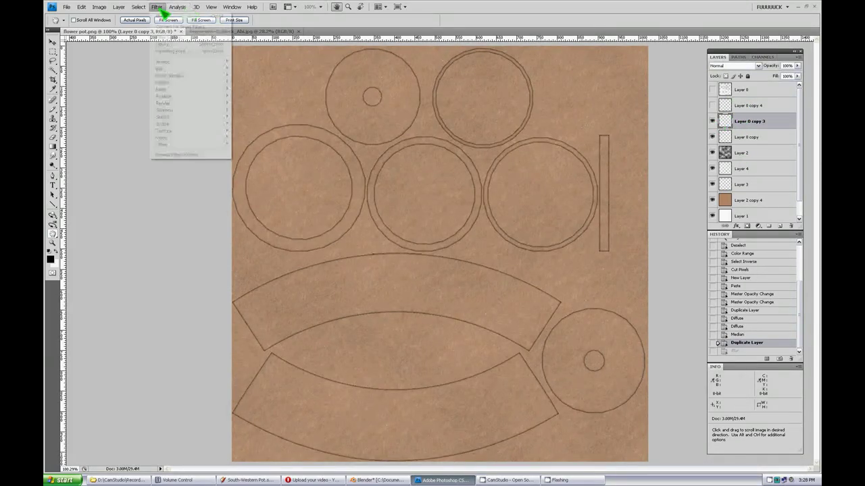
mouse_move(202, 68)
click(250, 97)
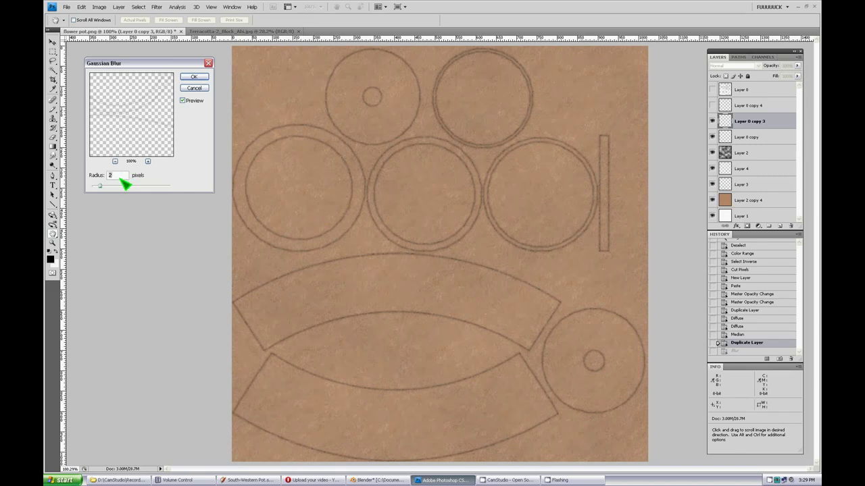
click(196, 77)
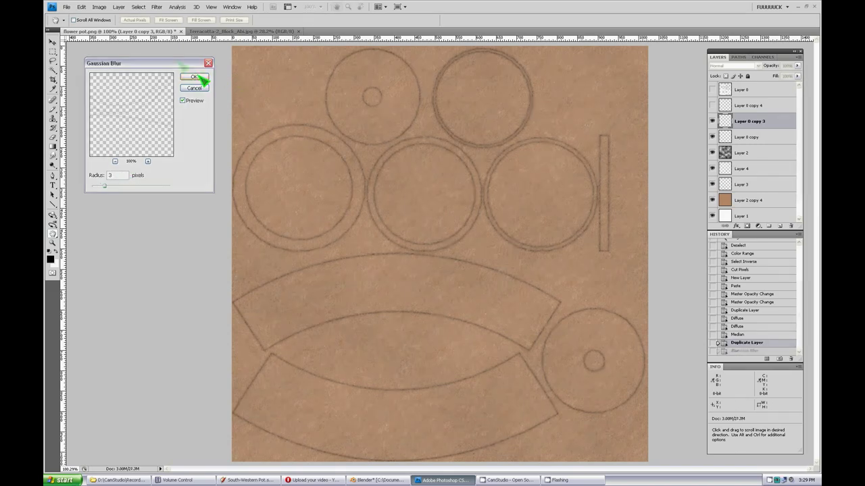
Step: Export the texture with the blurred outlines for web as a High quality JPEG, replacing flower-pot.jpg on the Desktop
click(66, 6)
click(131, 125)
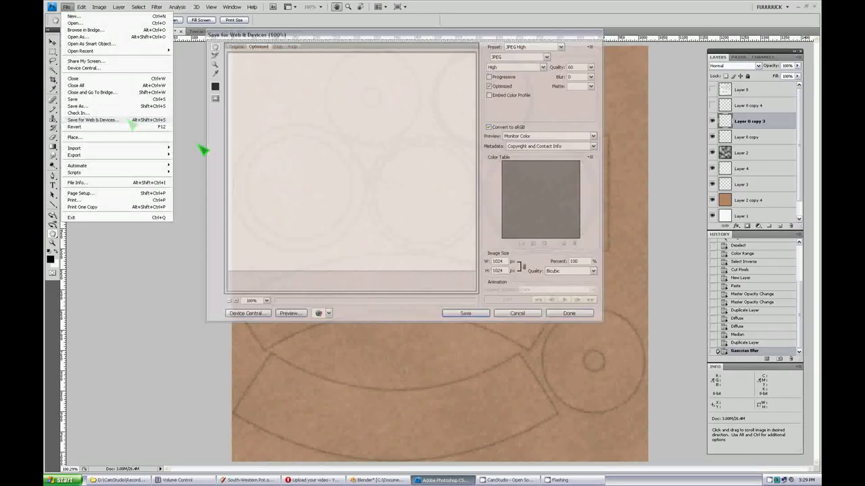
click(466, 313)
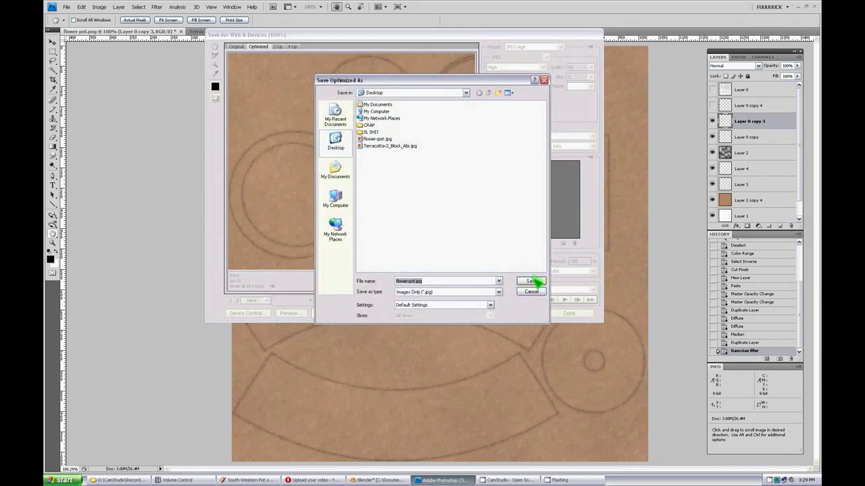
click(535, 285)
click(538, 226)
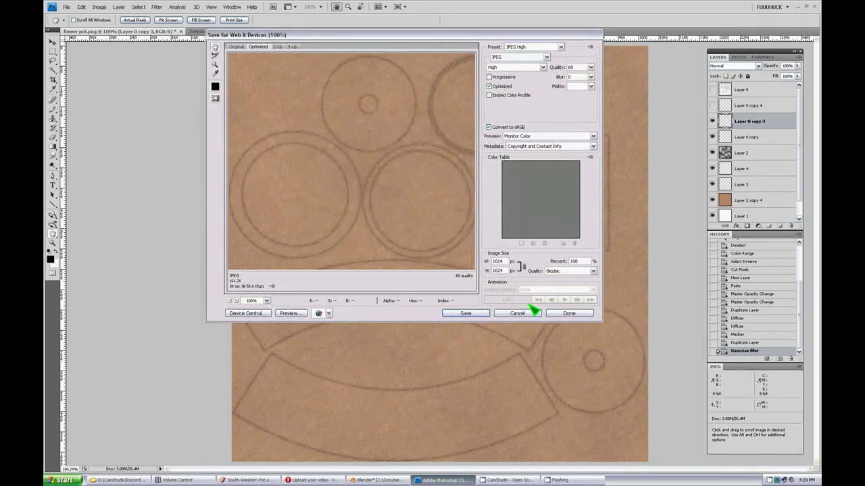
click(481, 313)
click(531, 281)
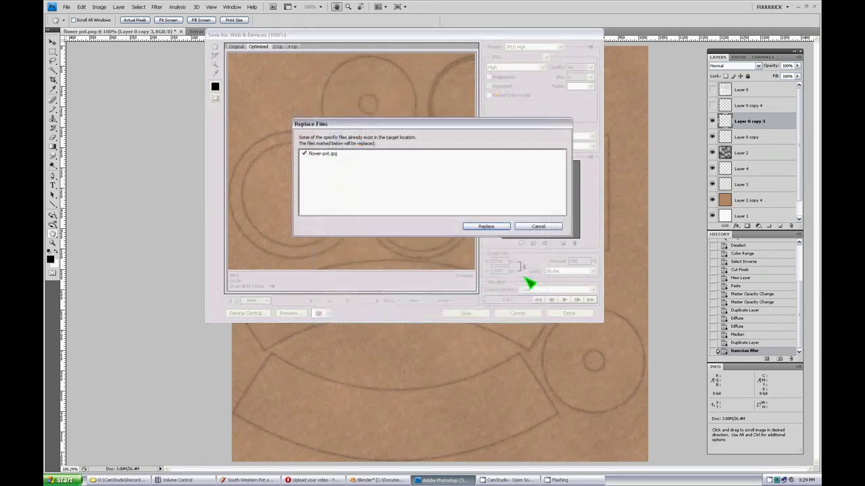
click(493, 227)
Step: Switch to Blender, reload flower-pot.jpg, and inspect the blurred outlines on the pot's rim, interior and outer body
click(377, 481)
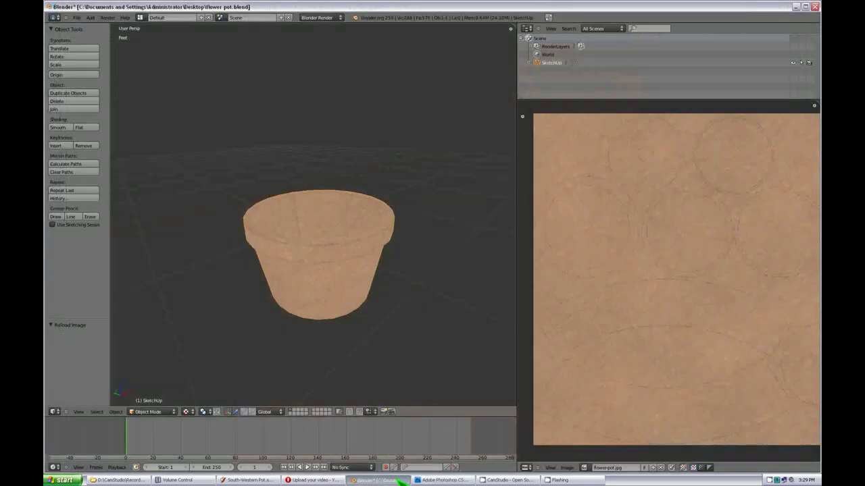
click(566, 468)
click(595, 437)
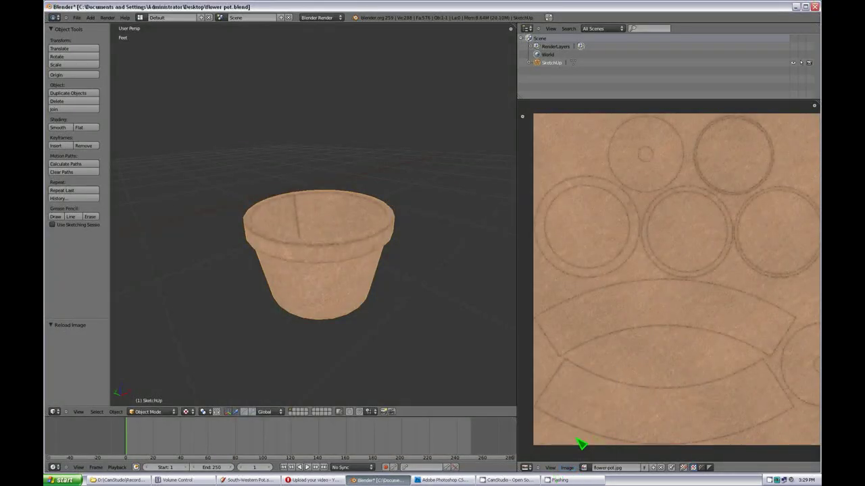
middle_drag(274, 239, 199, 189)
scroll(297, 243, up, 3)
right_click(309, 254)
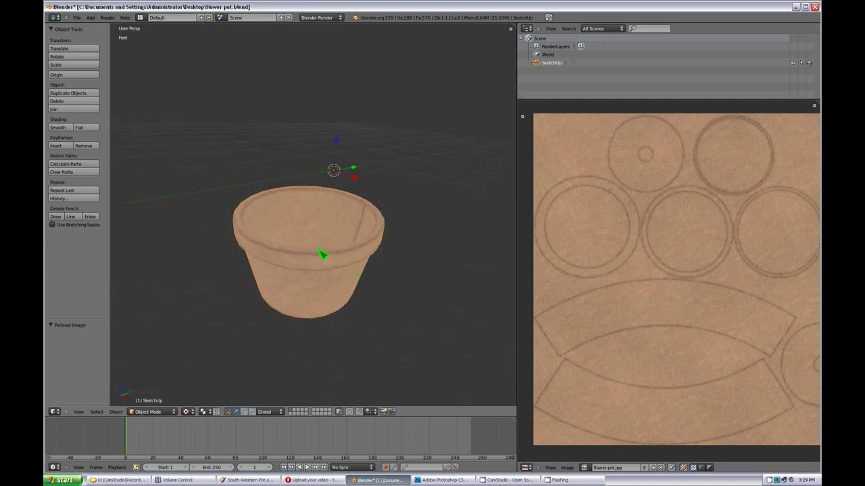
middle_drag(303, 289, 394, 283)
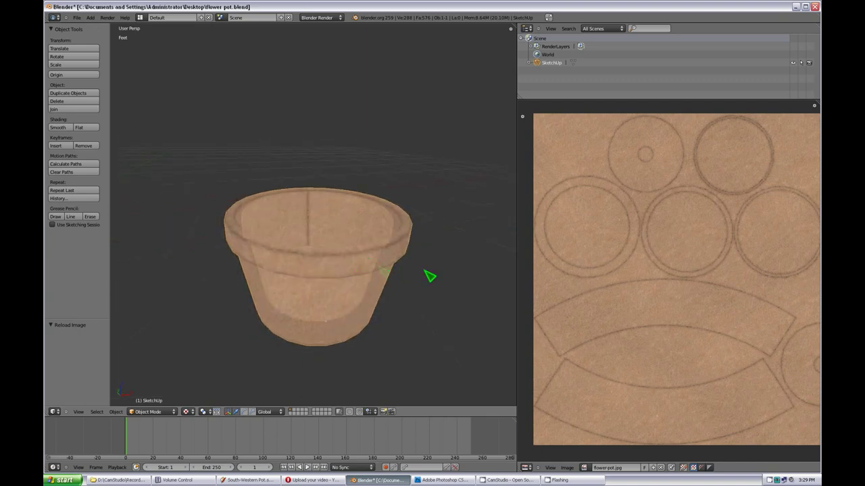
middle_drag(338, 264, 423, 342)
scroll(322, 299, up, 2)
Step: Return to Photoshop, merge Layer 0 copy 3 with Layer 0 copy, and compare the texture with the merged outlines hidden and shown
key(alt+Tab)
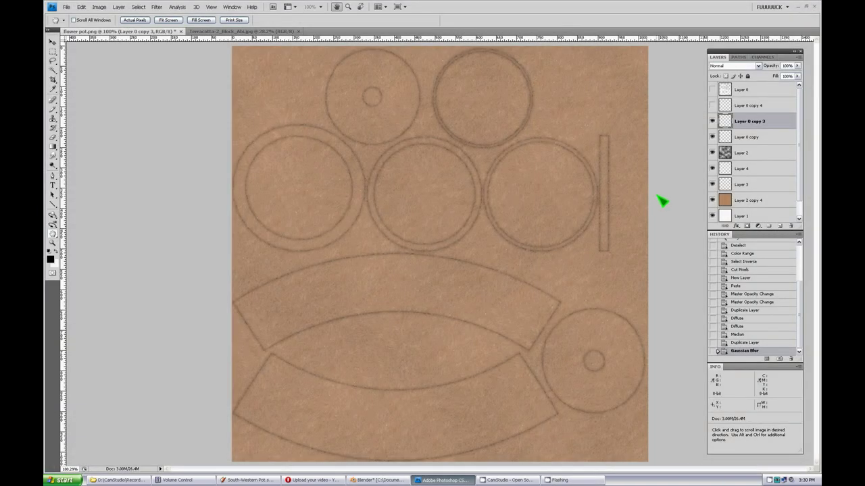
ctrl+click(750, 137)
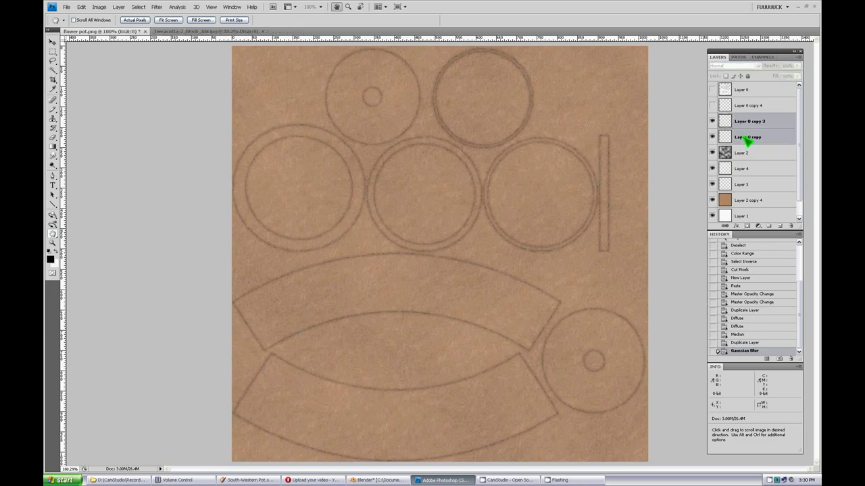
right_click(748, 138)
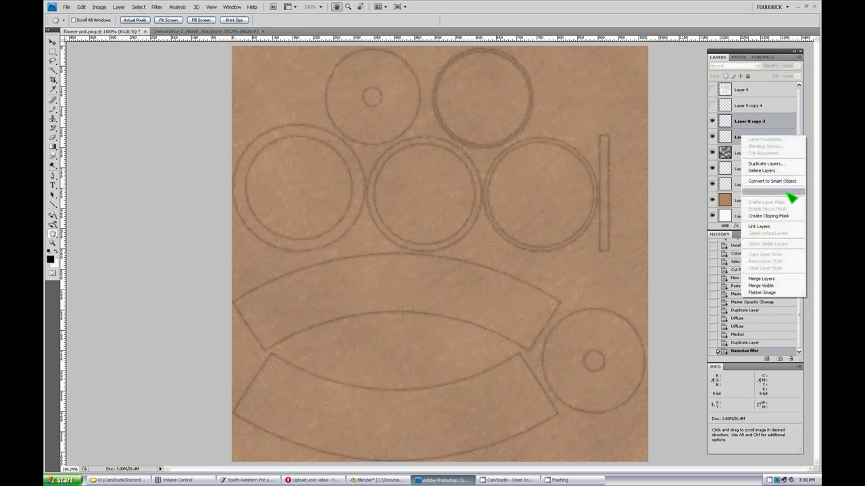
click(777, 281)
click(712, 121)
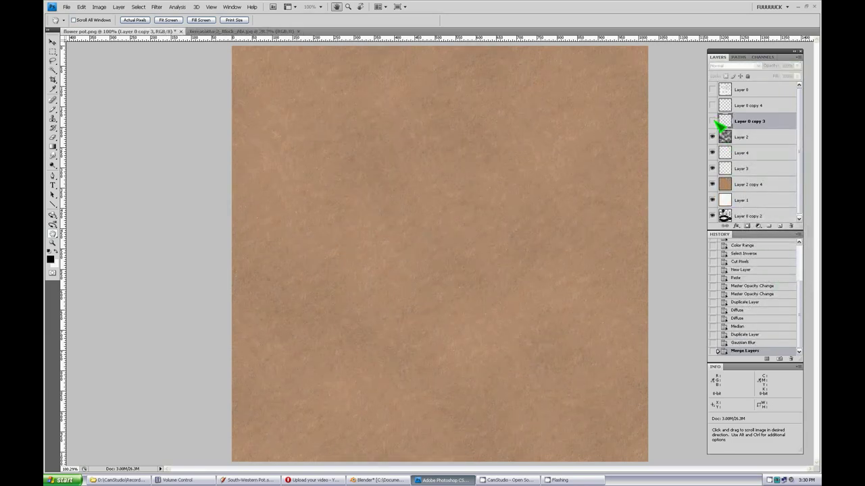
click(713, 121)
click(713, 121)
click(713, 121)
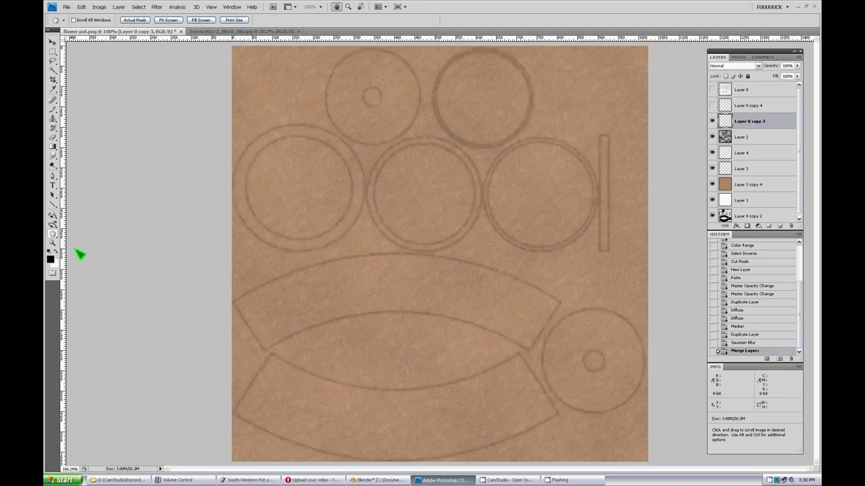
Step: Zoom in on the left end of the upper curved strip and activate the Lasso tool
click(53, 243)
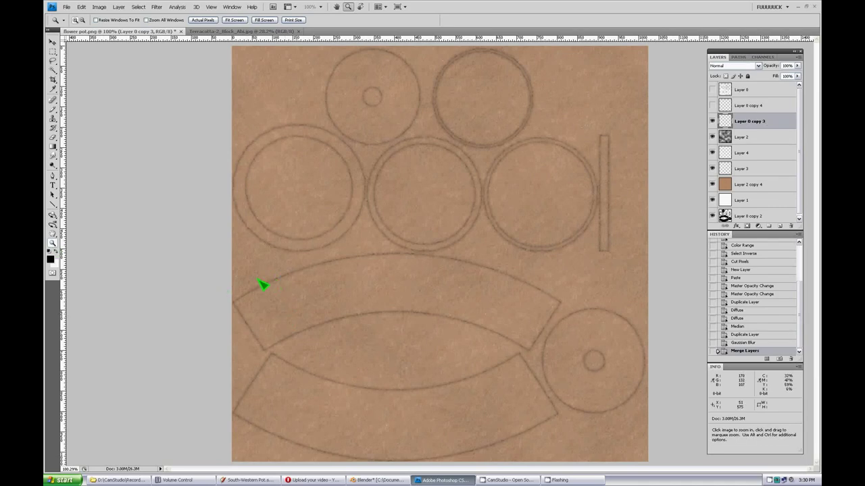
drag(312, 266, 215, 396)
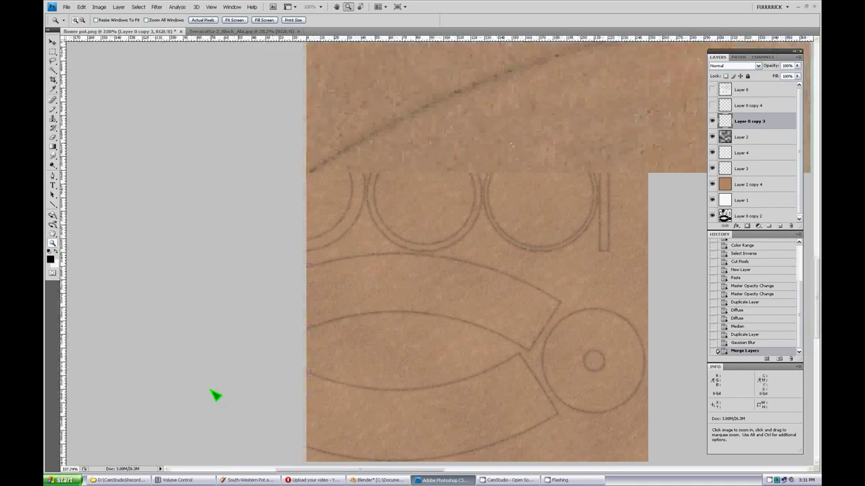
click(54, 63)
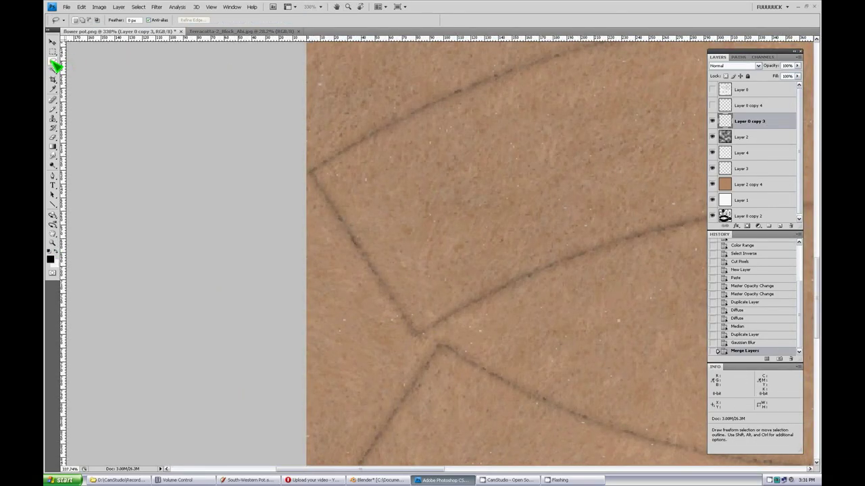
Step: Switch to Blender, enter Edit Mode on the pot, and select the faces beside the dark vertical seam on the outer body
click(378, 481)
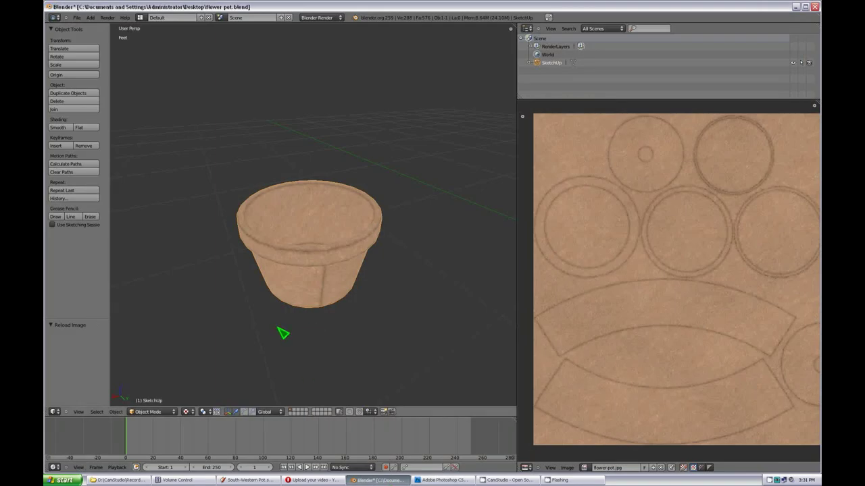
middle_drag(282, 333, 296, 403)
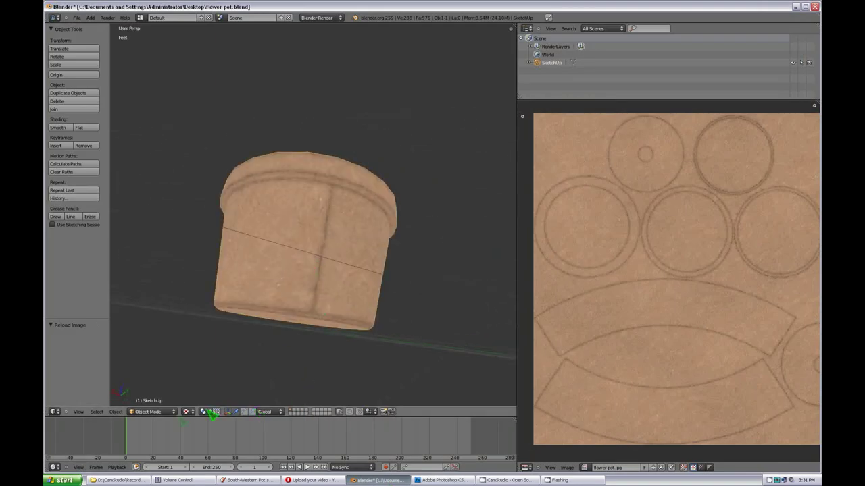
click(172, 412)
click(166, 400)
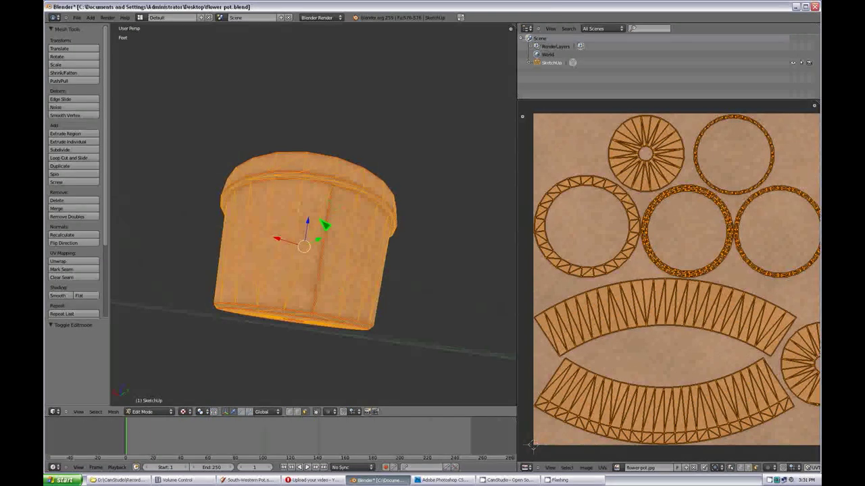
key(a)
right_click(324, 253)
key(KP_Decimal)
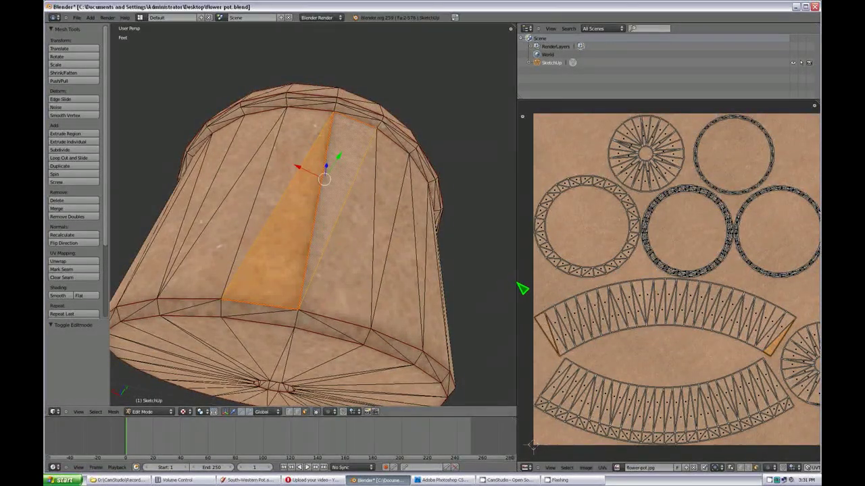
Step: Enlarge the UV editor and locate the selected seam faces at the ends of the upper curved strip
drag(517, 289, 408, 291)
scroll(565, 345, up, 2)
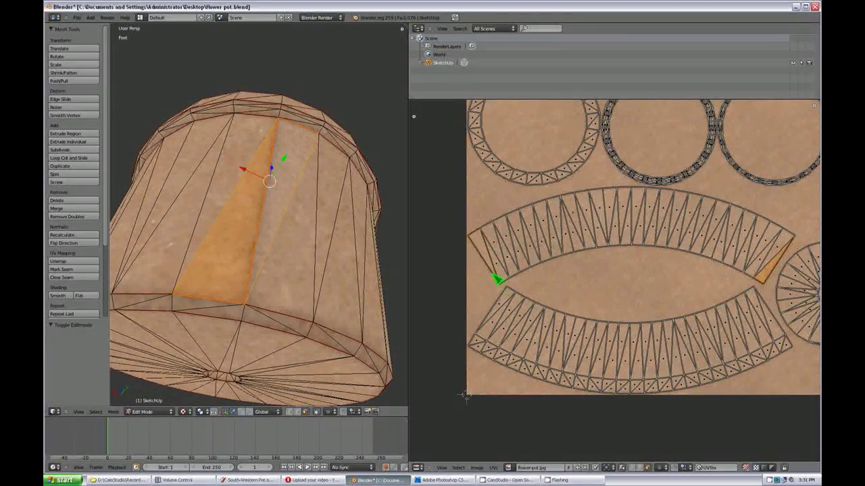
right_click(471, 243)
Step: Switch to Photoshop and draw a lasso selection around the outline at the left end of the upper curved strip
click(442, 480)
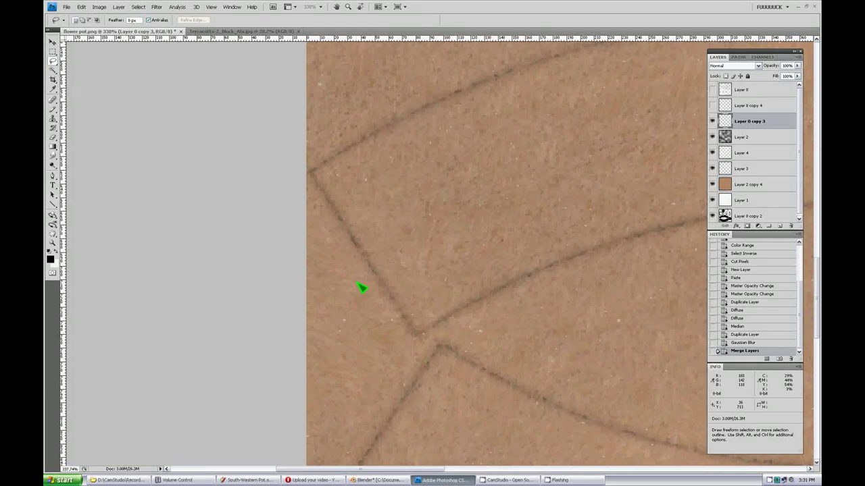
double_click(54, 241)
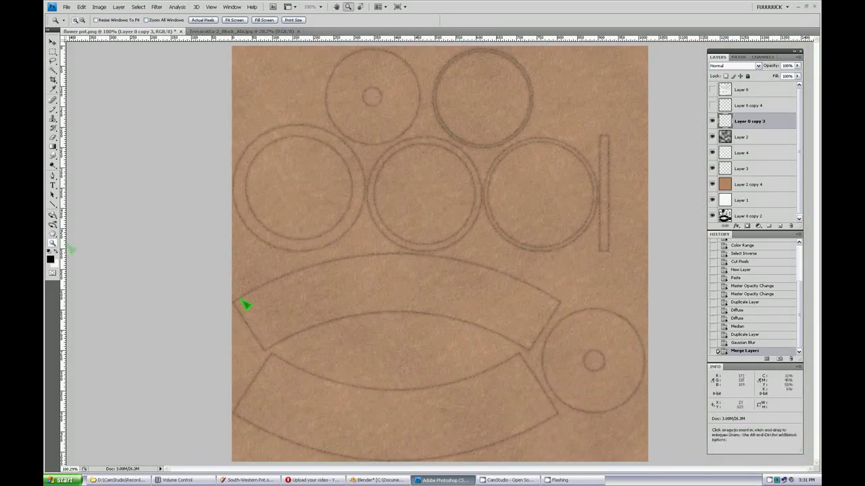
drag(293, 274, 221, 380)
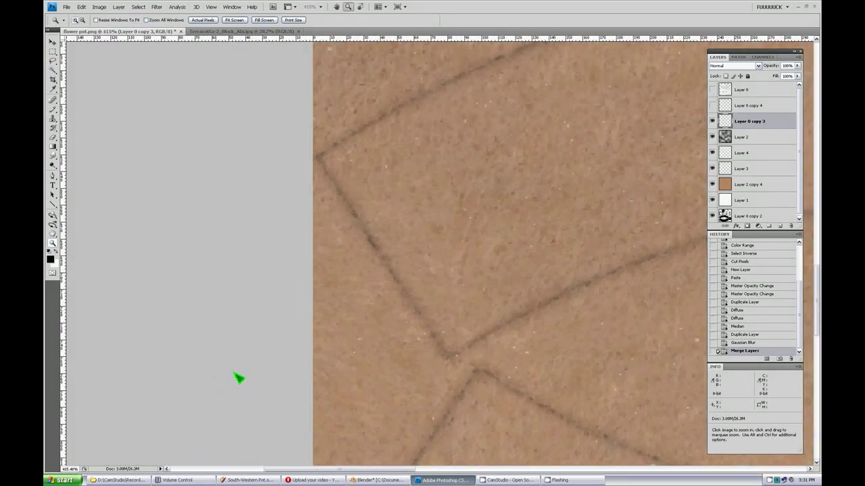
click(53, 61)
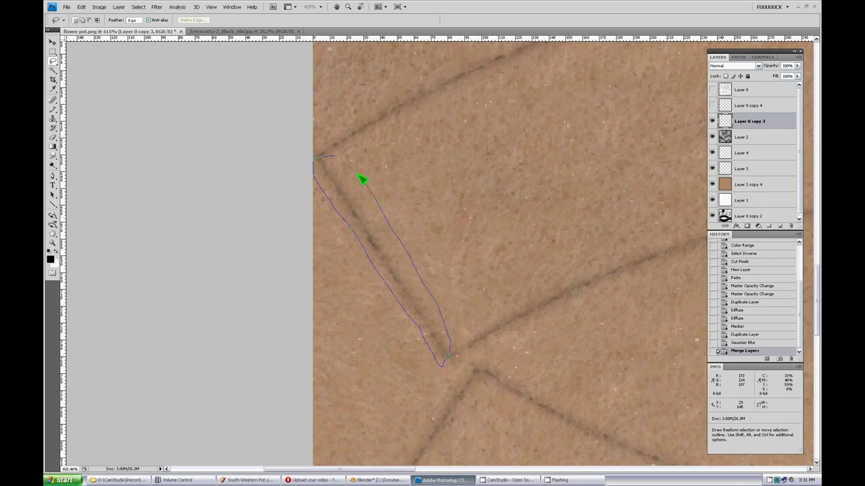
drag(344, 166, 322, 157)
Step: Add a lasso selection around the outline at the right end of the upper curved strip to the existing selection
double_click(53, 242)
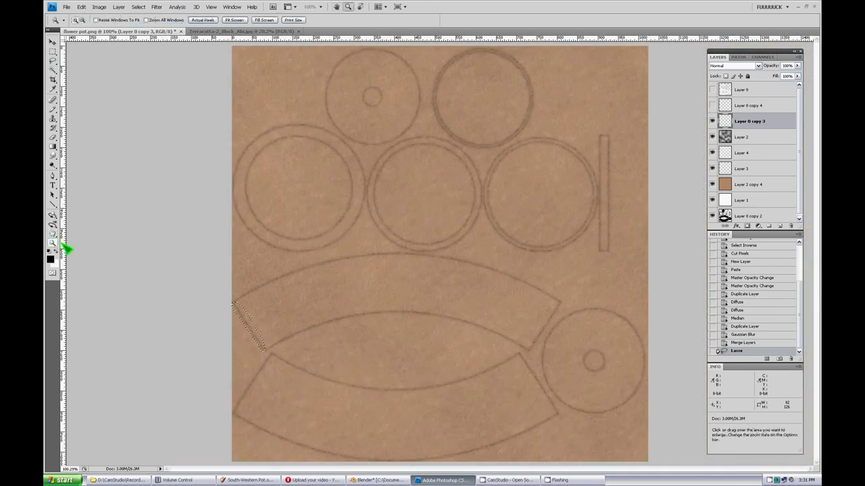
drag(521, 366, 501, 382)
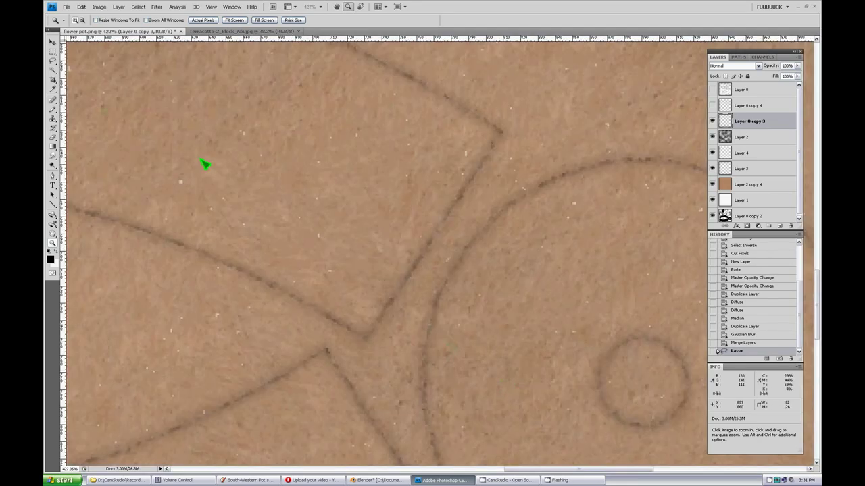
click(54, 62)
key(shift)
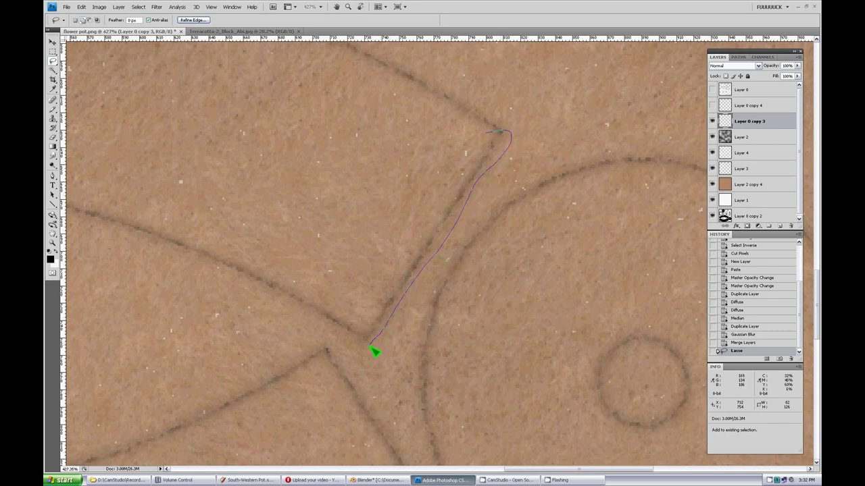
drag(375, 306, 467, 164)
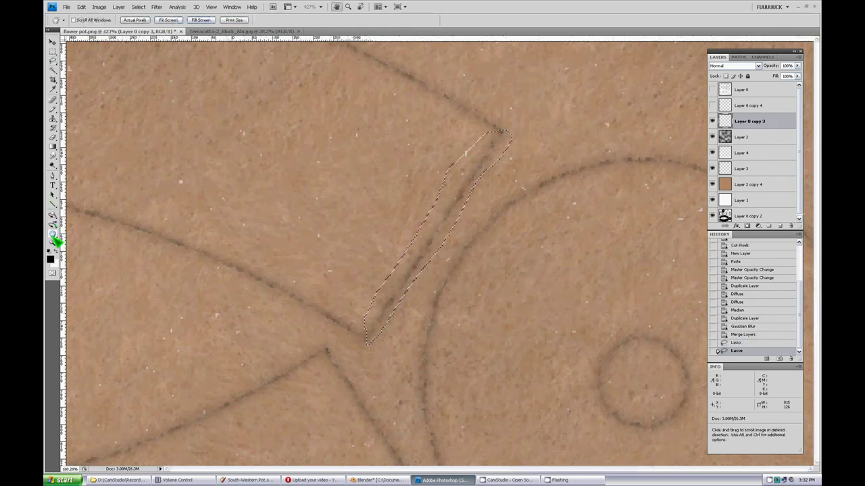
Step: Feather the selection around both strip ends with a radius of 4 pixels
double_click(53, 235)
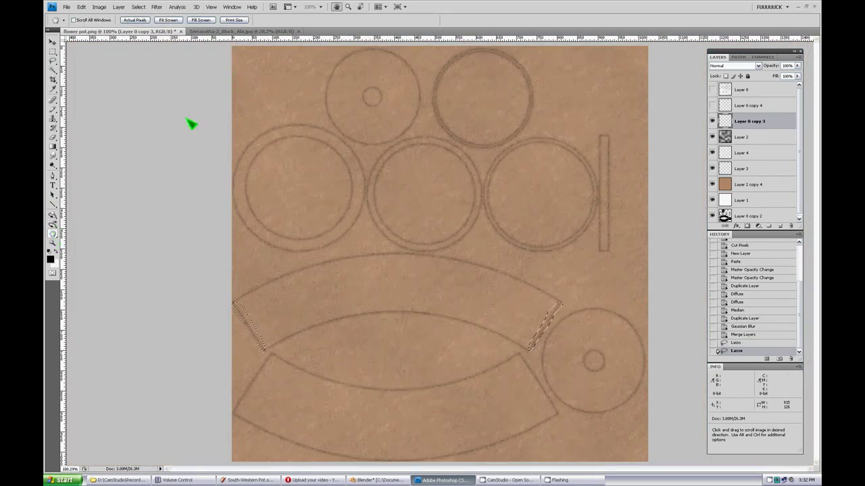
click(139, 8)
mouse_move(162, 89)
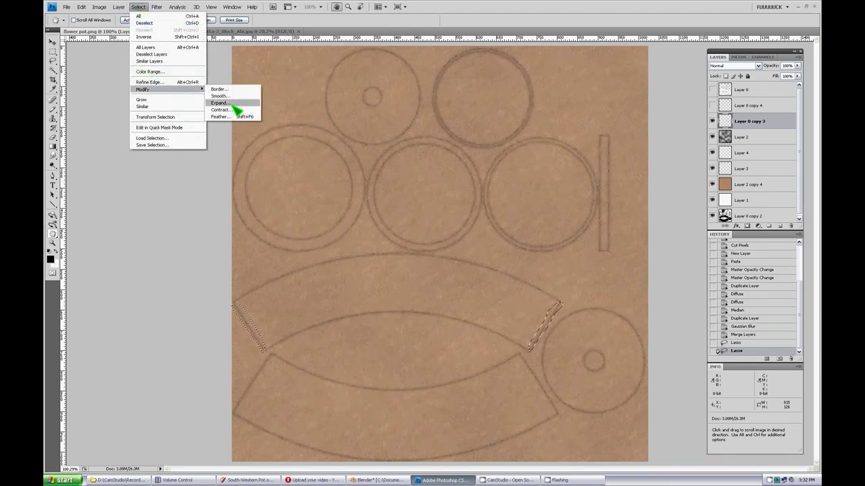
click(223, 117)
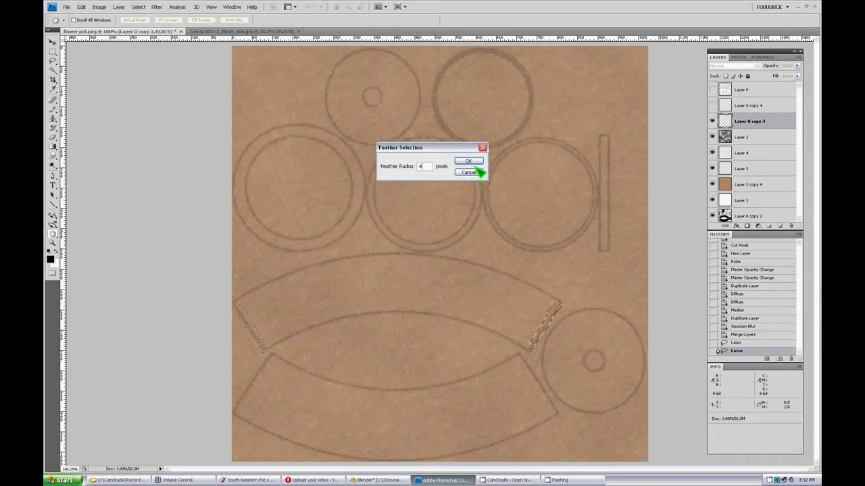
click(471, 162)
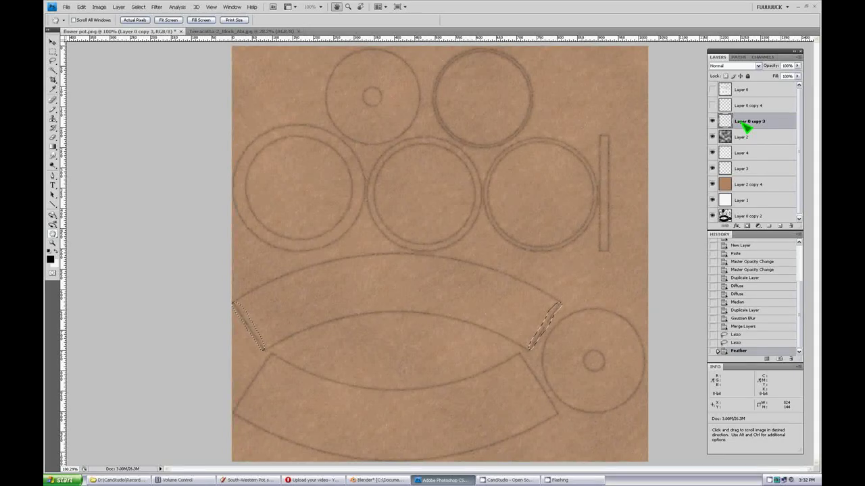
Step: Clear the selected end outlines from Layer 0 copy 3 and deselect
click(81, 7)
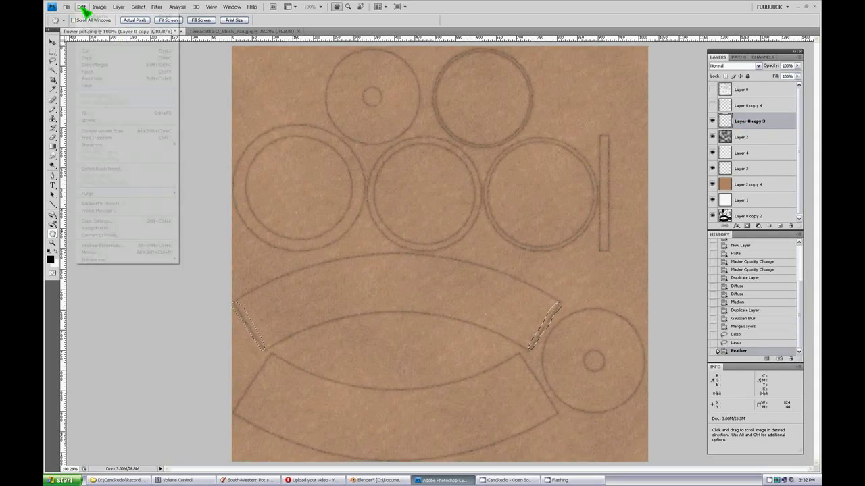
click(91, 93)
click(138, 6)
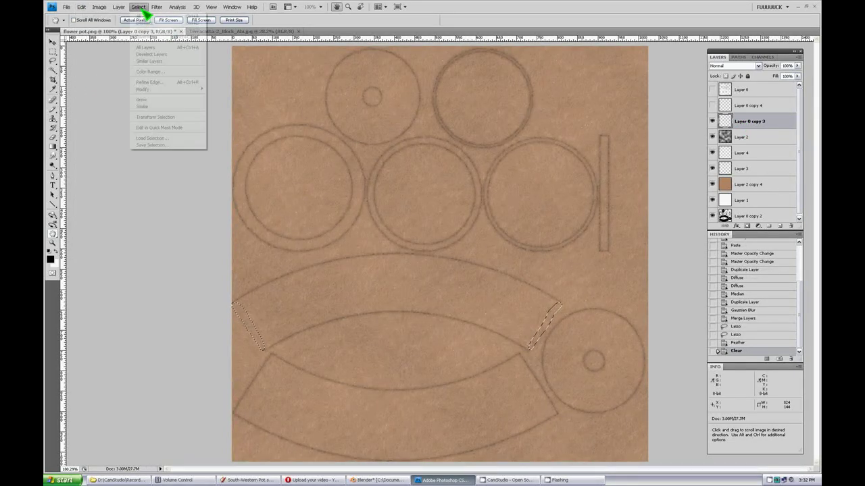
click(145, 27)
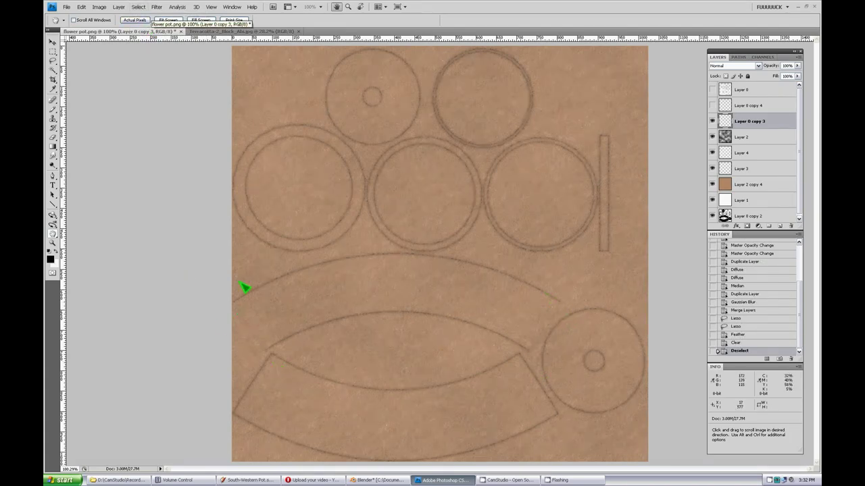
Step: Export the texture for web as flower-pot.jpg on the Desktop, replacing the existing file
click(66, 7)
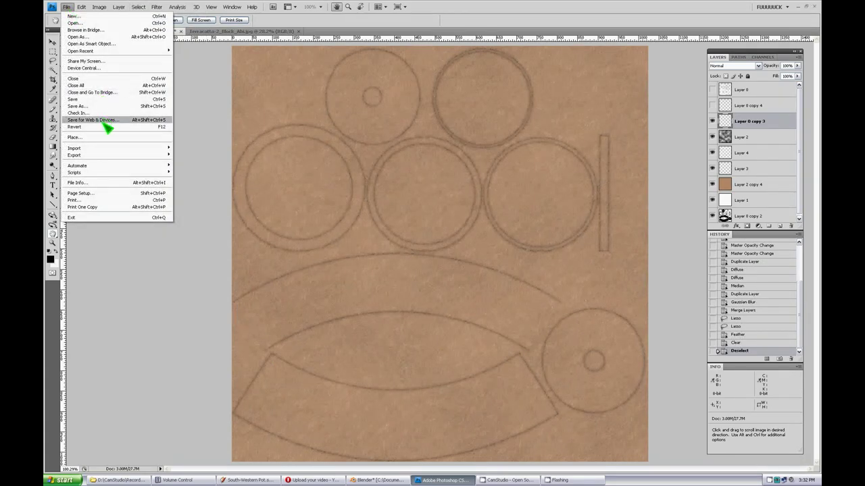
click(101, 120)
click(482, 314)
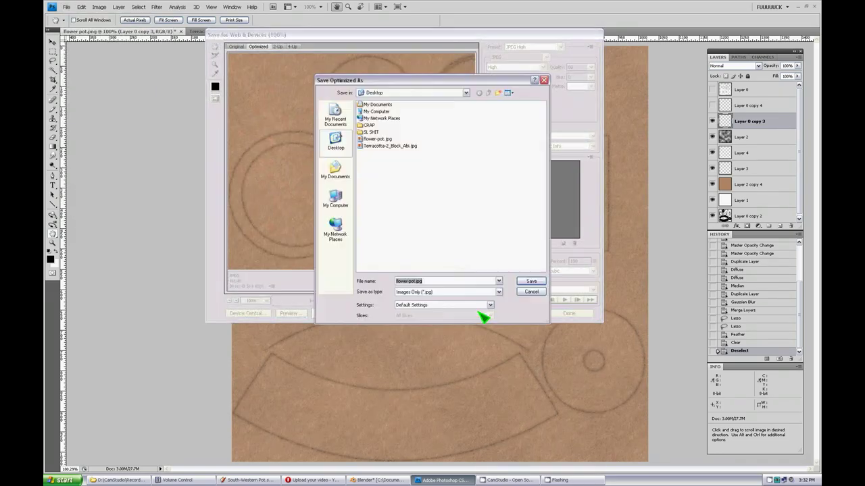
click(532, 282)
click(502, 228)
Step: Switch to Blender, return the pot to Object Mode, and reload the flower-pot.jpg image
click(371, 480)
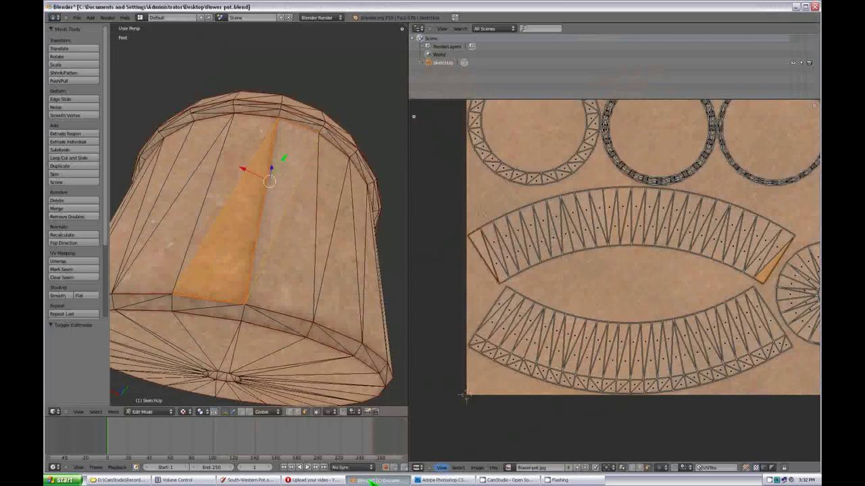
click(478, 469)
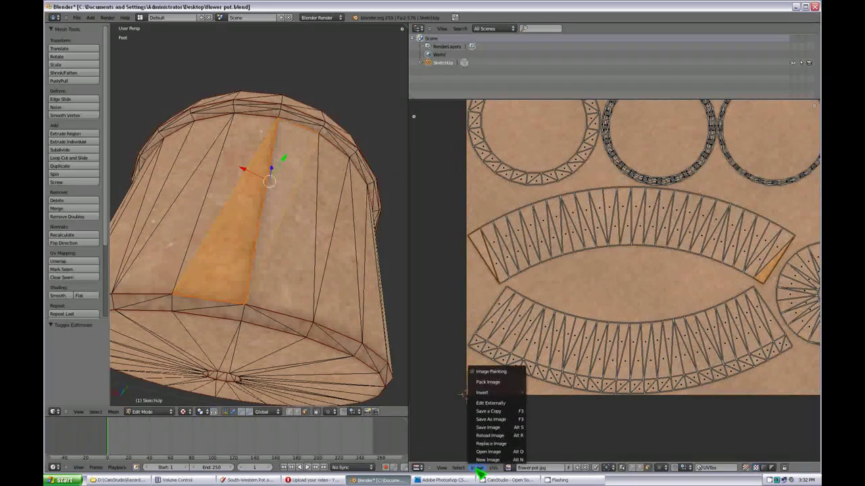
click(164, 413)
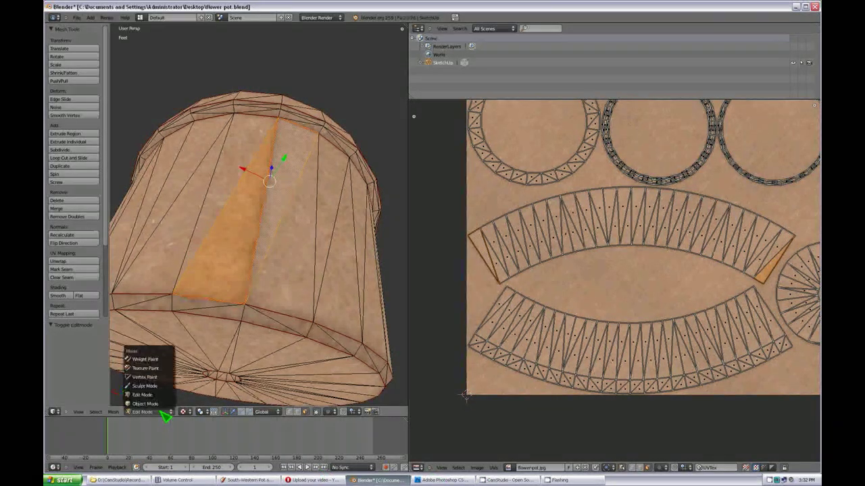
click(164, 405)
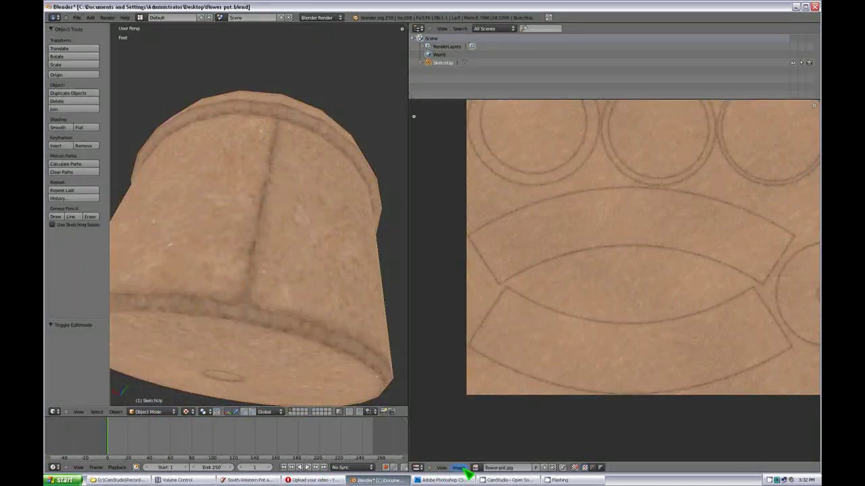
click(459, 468)
click(487, 438)
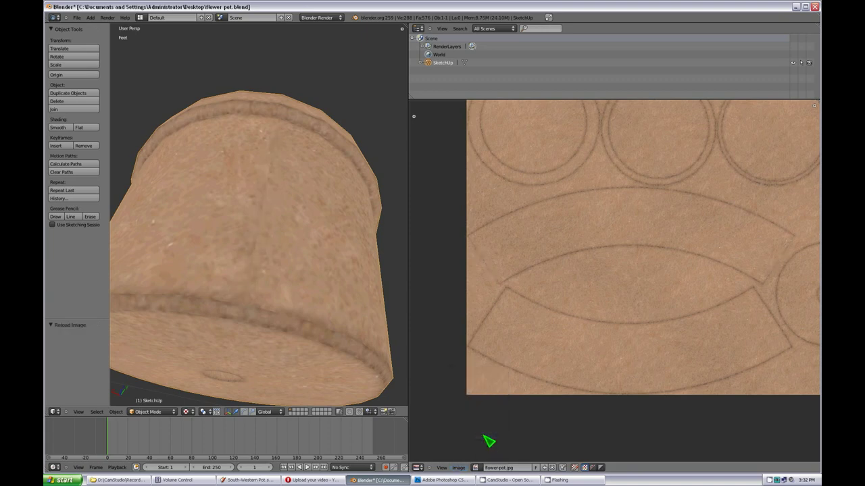
Step: Examine the retextured pot from below, above and the side, checking the outer body where the seam line was removed
scroll(290, 183, down, 4)
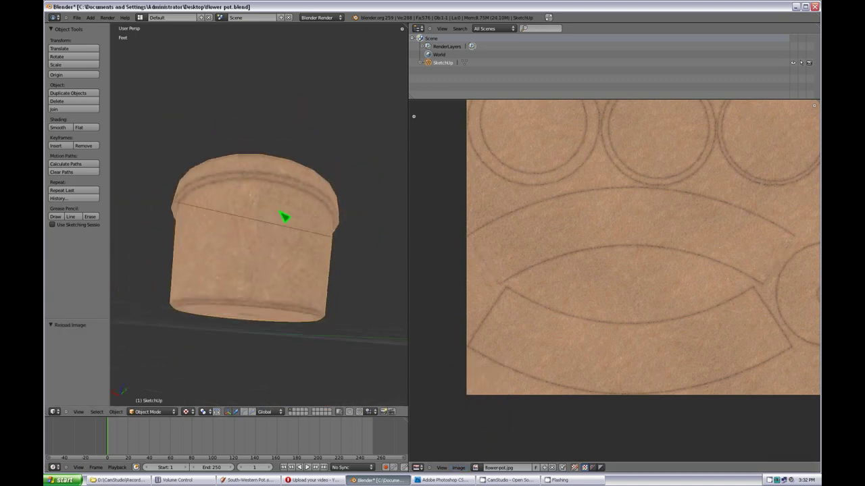
mouse_move(279, 199)
middle_down()
mouse_move(285, 277)
mouse_move(300, 270)
mouse_move(268, 270)
mouse_move(297, 266)
mouse_move(287, 206)
middle_up()
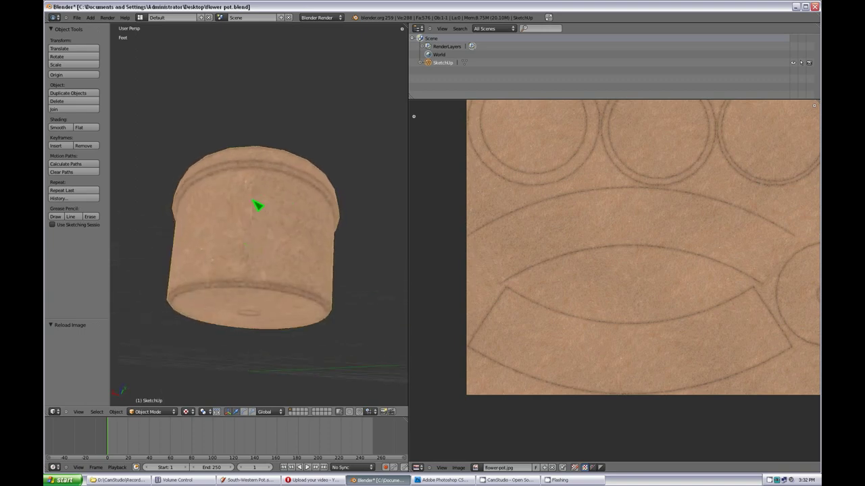
middle_drag(261, 215, 313, 255)
middle_drag(262, 236, 280, 169)
middle_drag(276, 129, 258, 200)
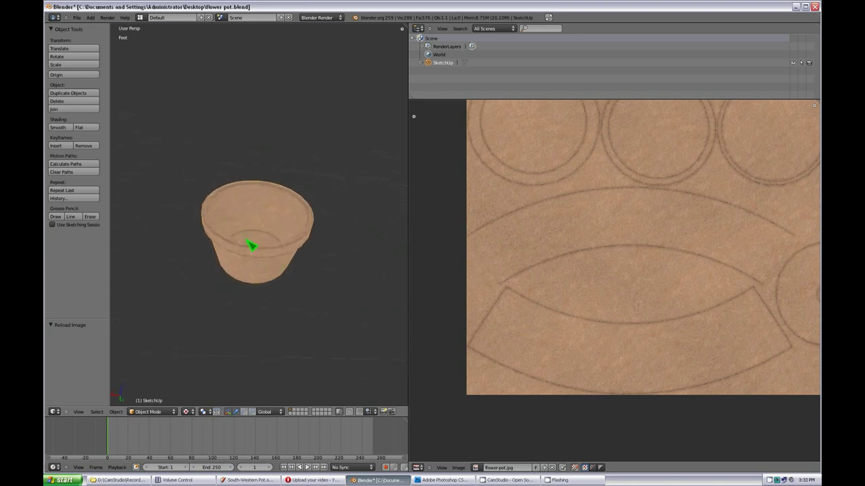
middle_drag(251, 246, 253, 166)
scroll(249, 268, up, 6)
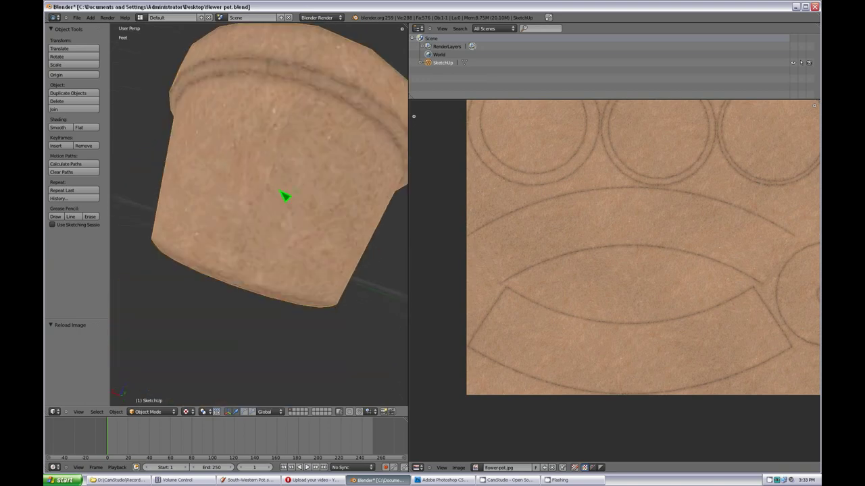
middle_drag(285, 196, 288, 209)
scroll(293, 160, down, 4)
middle_drag(293, 160, 256, 219)
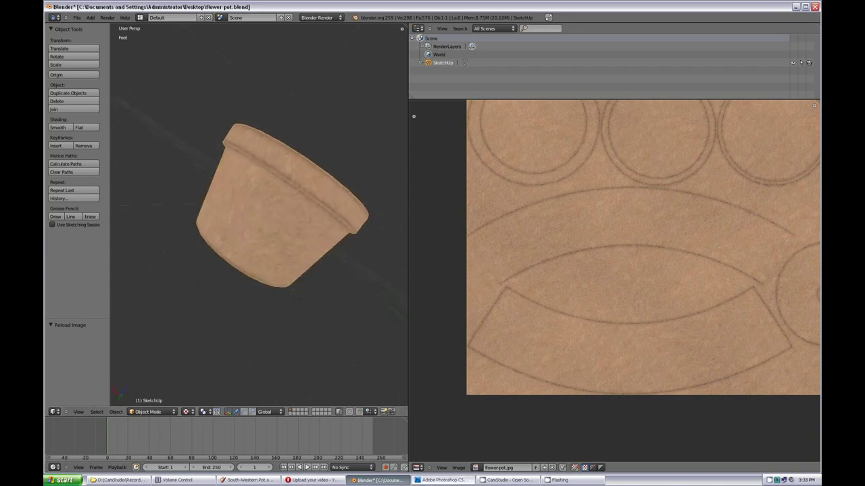
Step: Return to Photoshop and zoom in on the outline at the left end of the lower curved strip
click(439, 480)
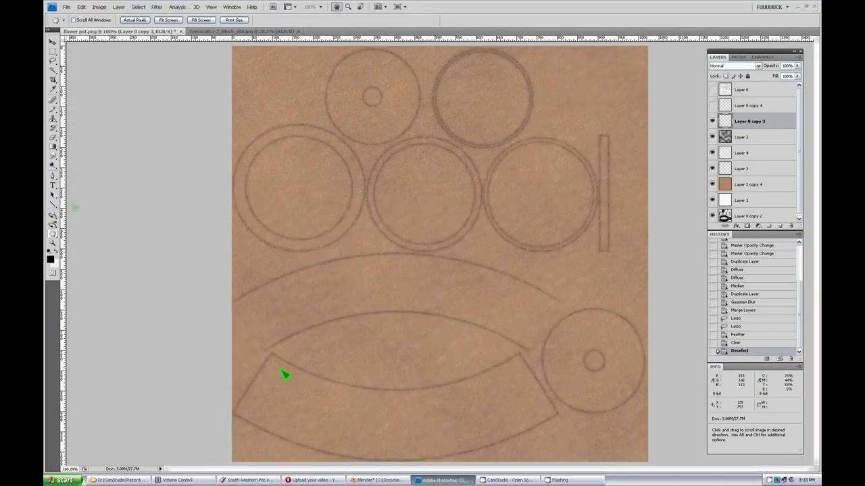
click(54, 243)
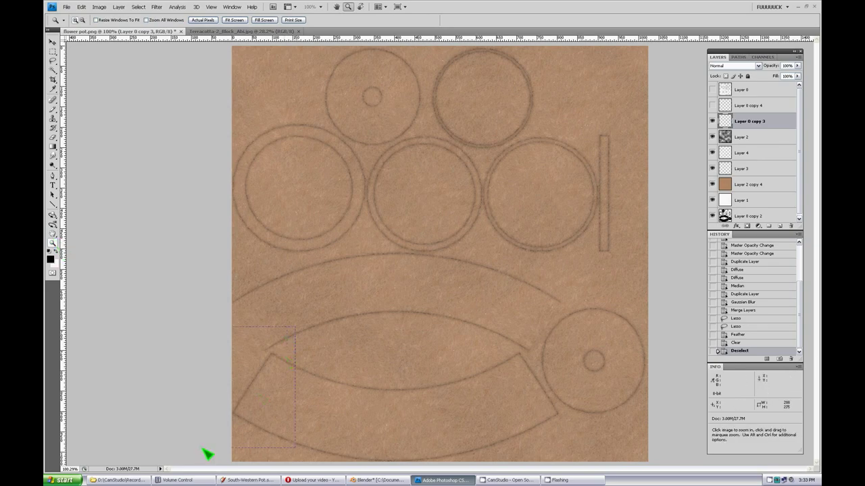
click(206, 457)
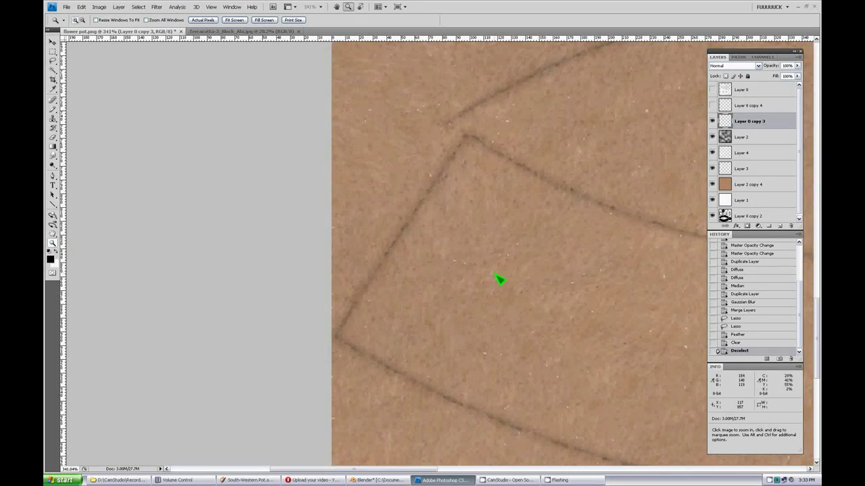
Step: Switch to Blender and inspect the inside, rim and outer body of the pot with the updated texture
key(alt+Tab)
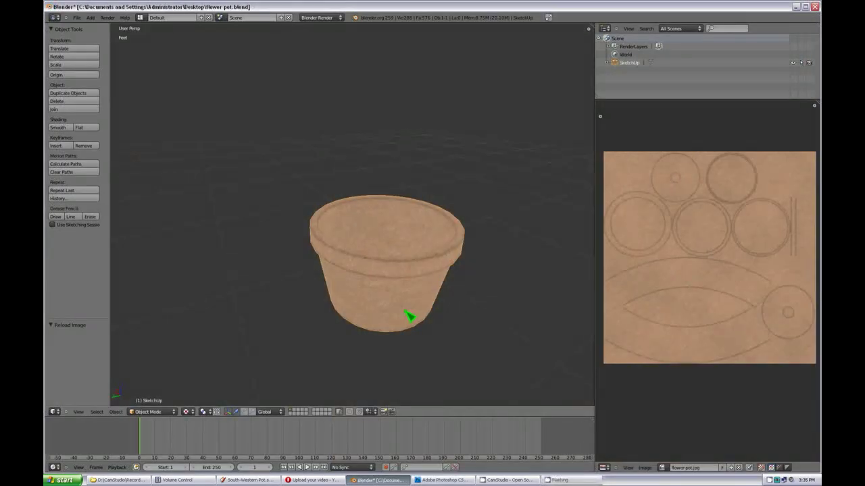
middle_drag(407, 315, 347, 277)
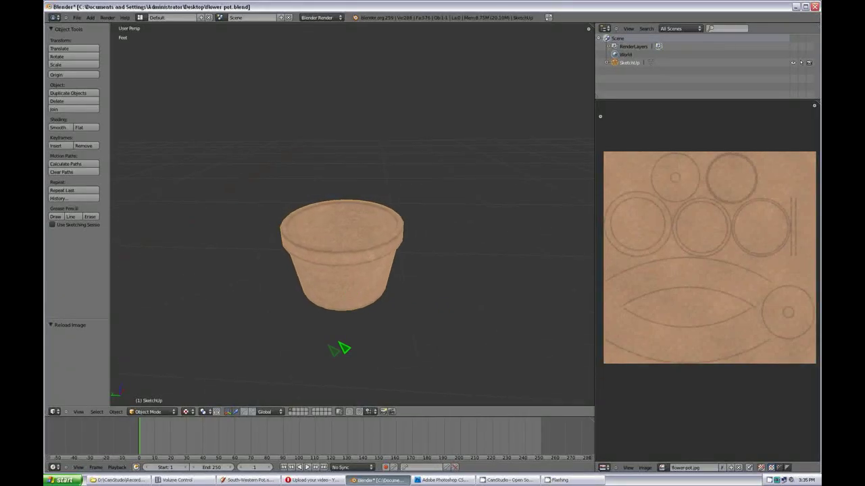
middle_drag(340, 349, 354, 276)
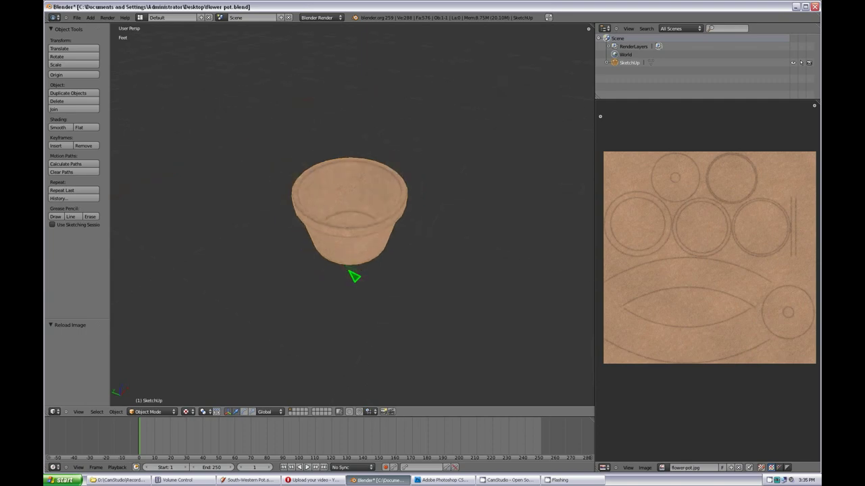
middle_drag(386, 315, 376, 293)
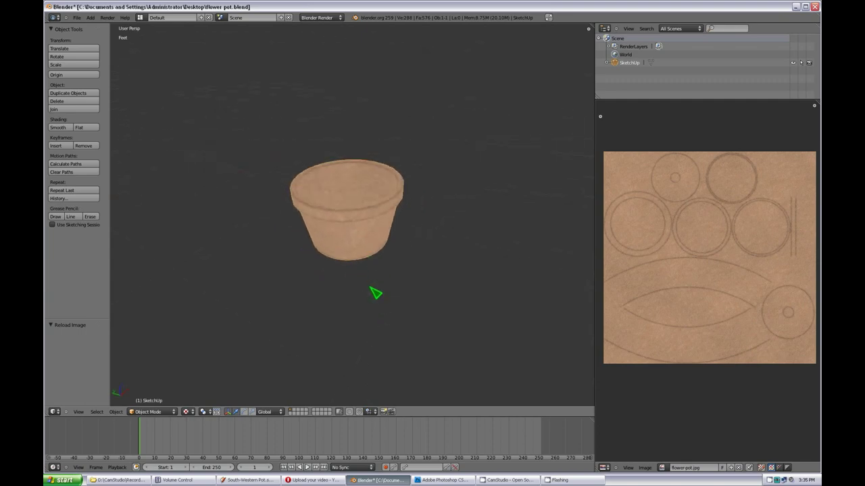
scroll(376, 297, up, 2)
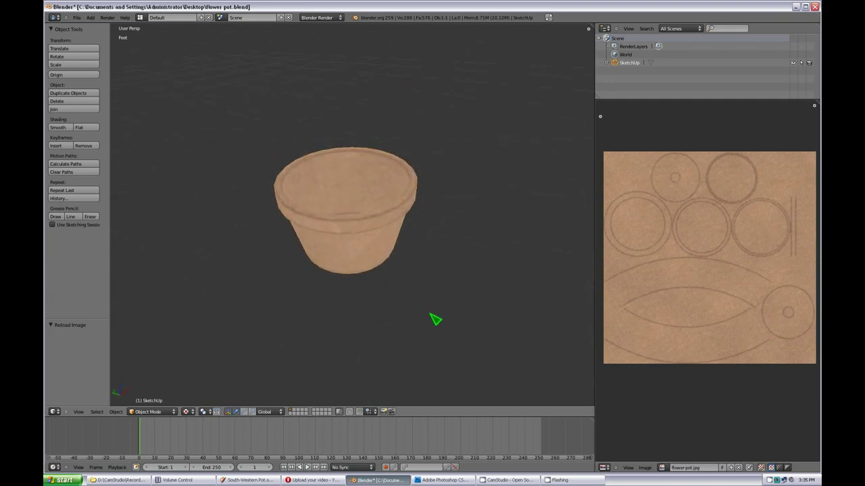
Step: Return to Photoshop and select the lower curved strip from Layer 0 copy 2 with the Magic Wand
key(alt+Tab)
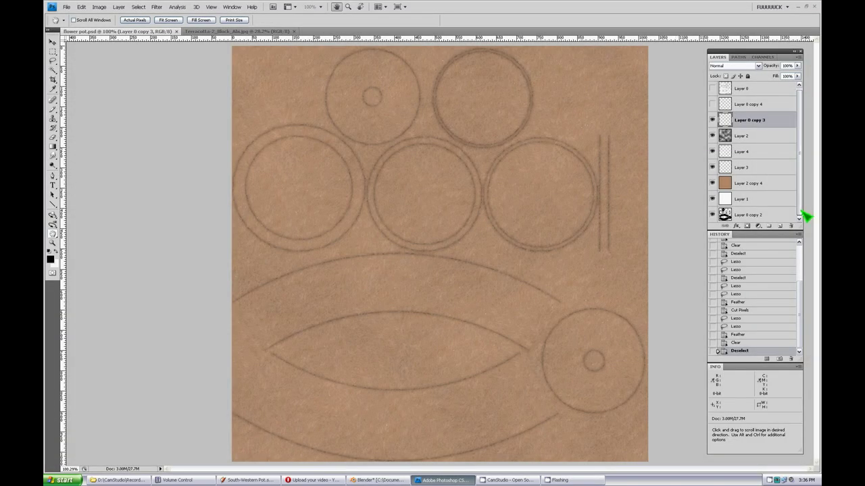
click(766, 215)
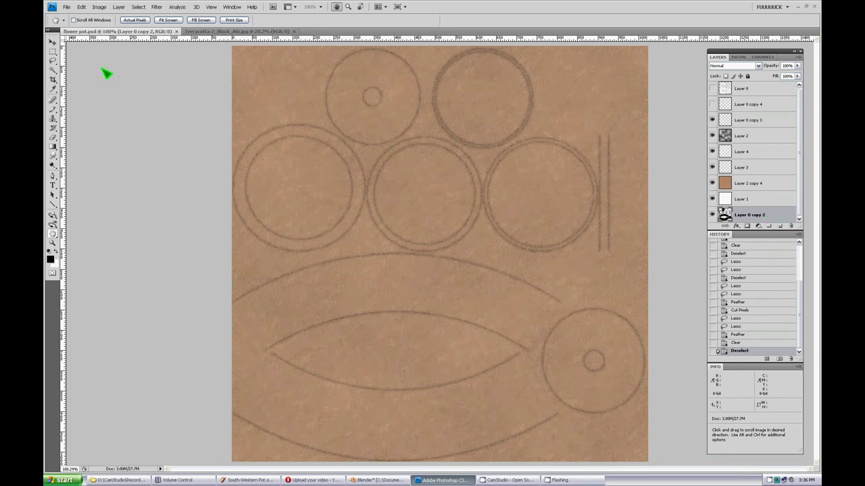
click(54, 70)
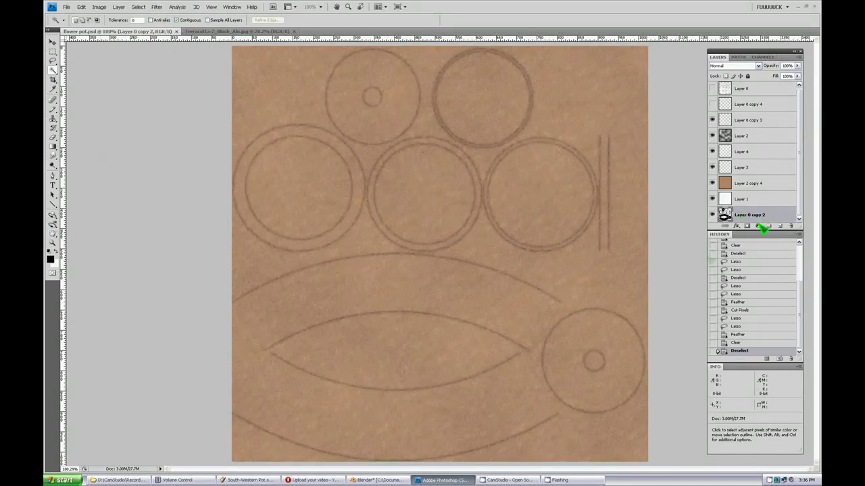
click(465, 409)
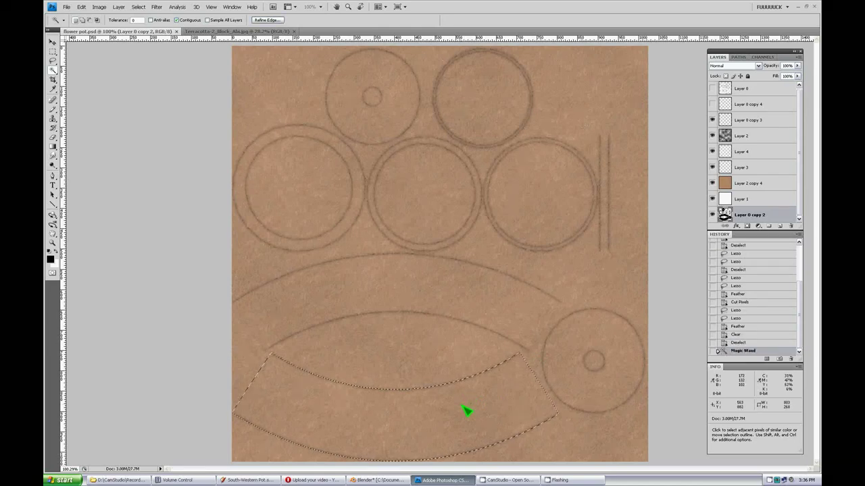
Step: Try Magic Wand selections on the upper curved strip, discs and rings, ending with the lower curved strip selected again
click(453, 291)
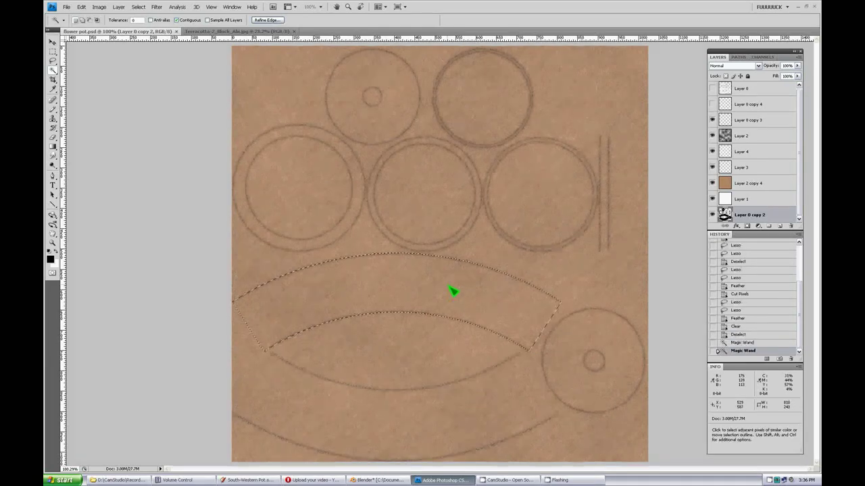
click(578, 349)
click(481, 193)
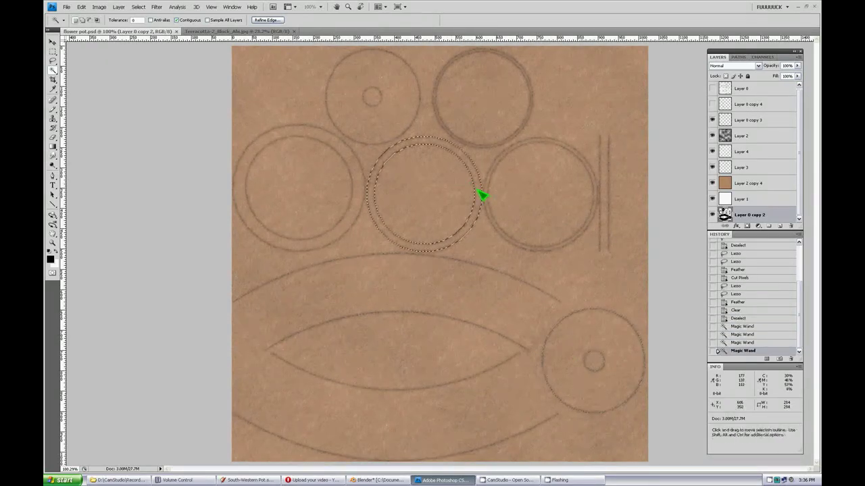
click(415, 96)
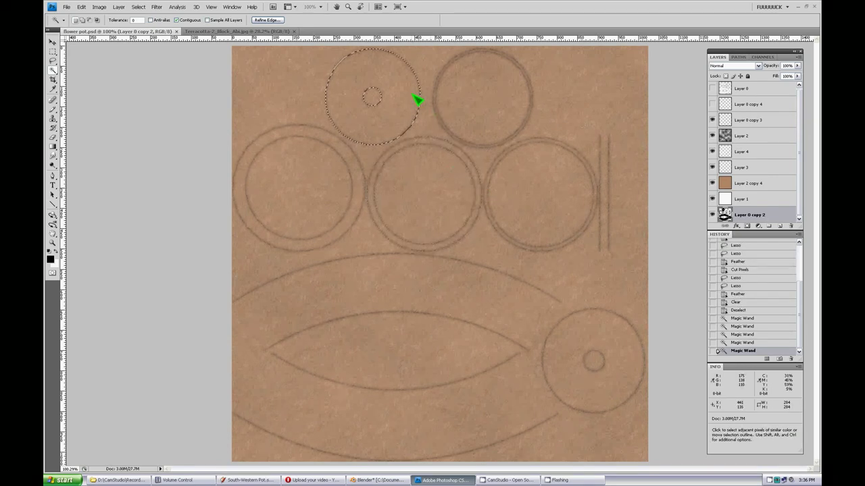
click(335, 147)
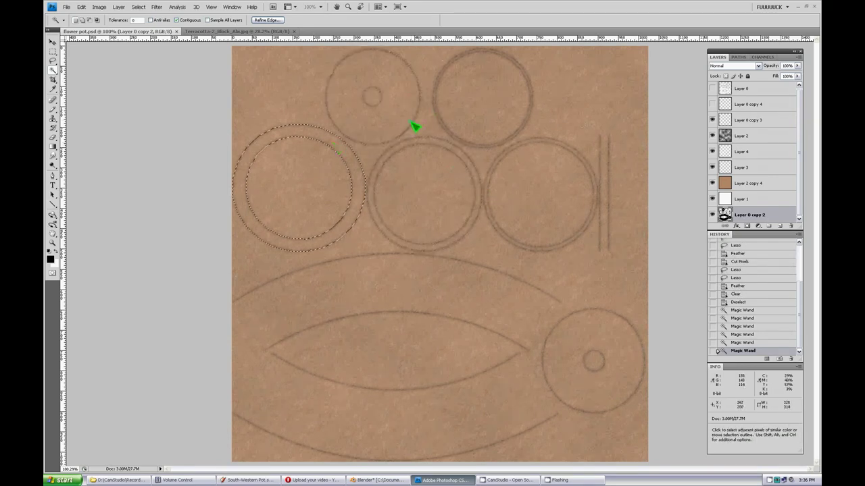
click(535, 146)
click(473, 166)
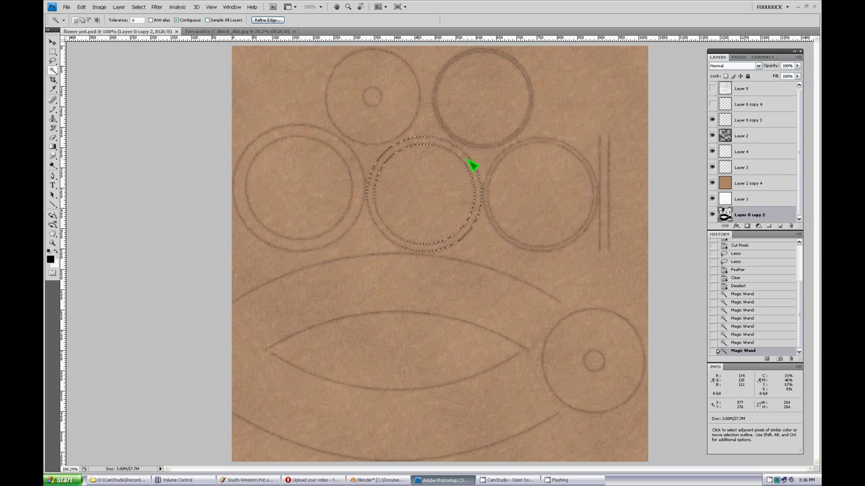
click(473, 290)
click(510, 382)
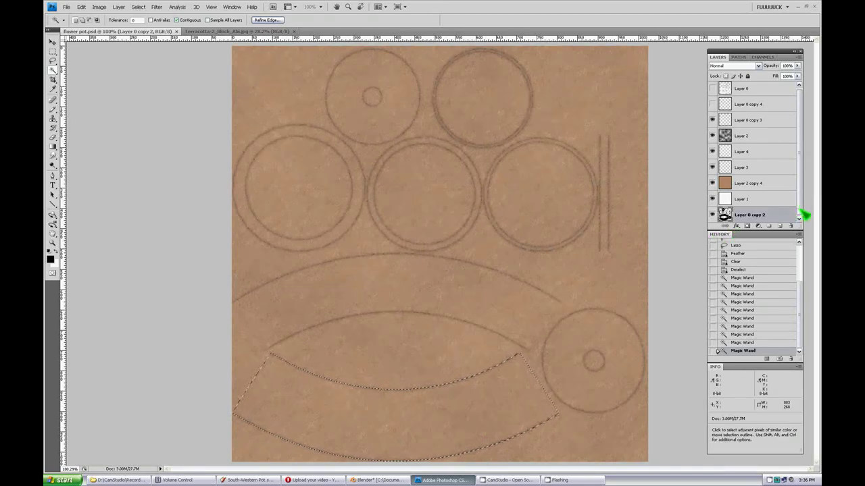
Step: Toggle the visibility of Layer 0 copy 3 off and on, and add a new layer above Layer 2
scroll(804, 215, up, 1)
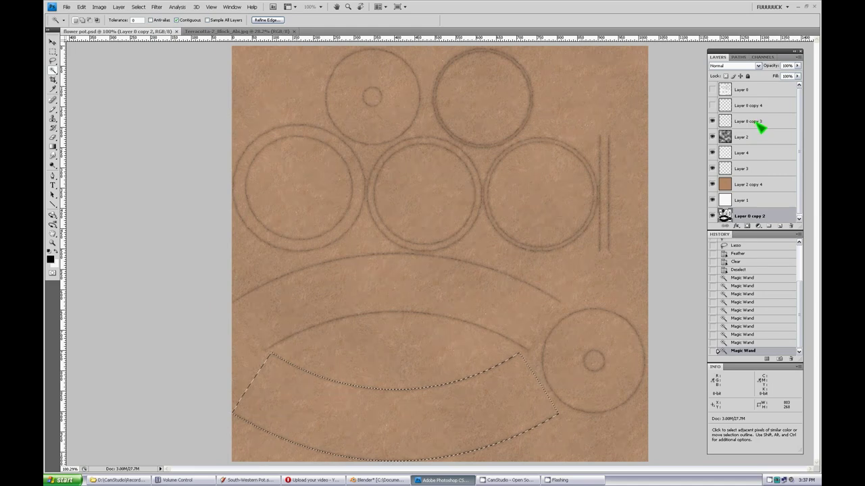
click(712, 121)
click(712, 121)
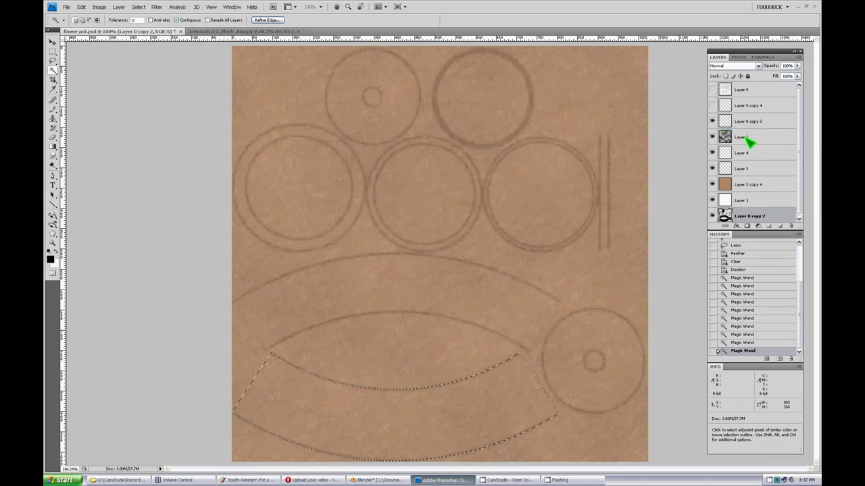
click(740, 138)
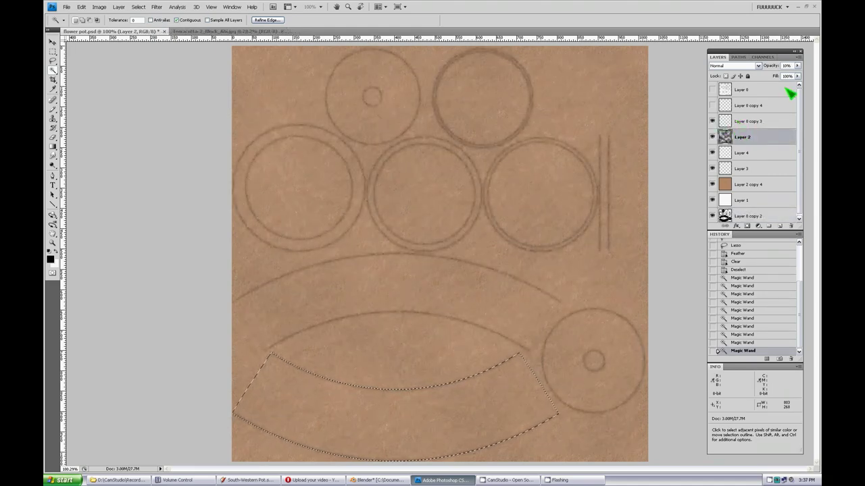
click(798, 58)
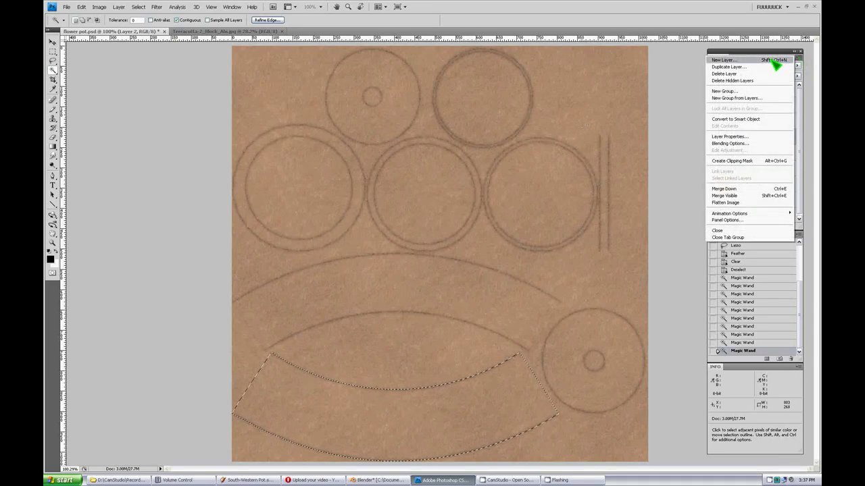
click(775, 61)
click(504, 149)
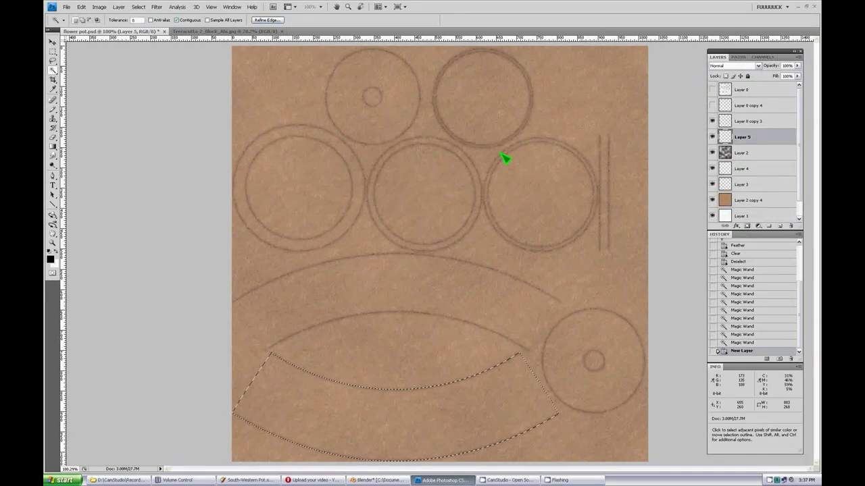
Step: Fill the lower curved strip with black, set the layer's opacity to 10%, and deselect
click(81, 7)
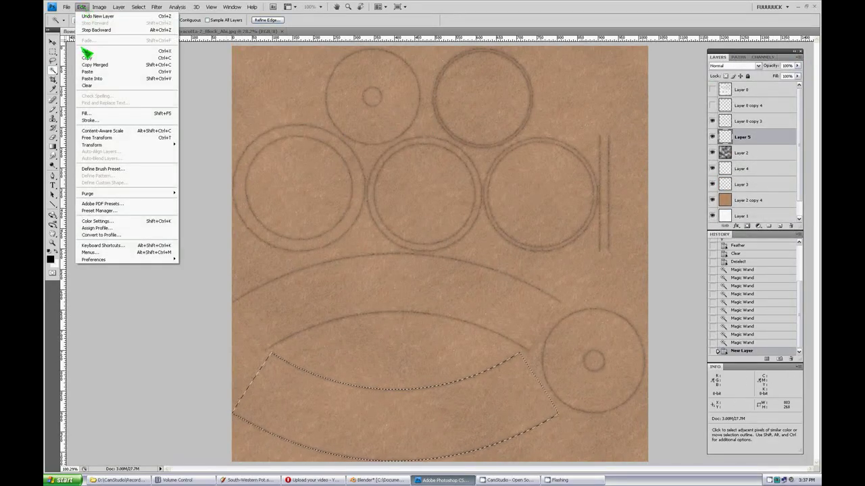
click(88, 110)
click(479, 144)
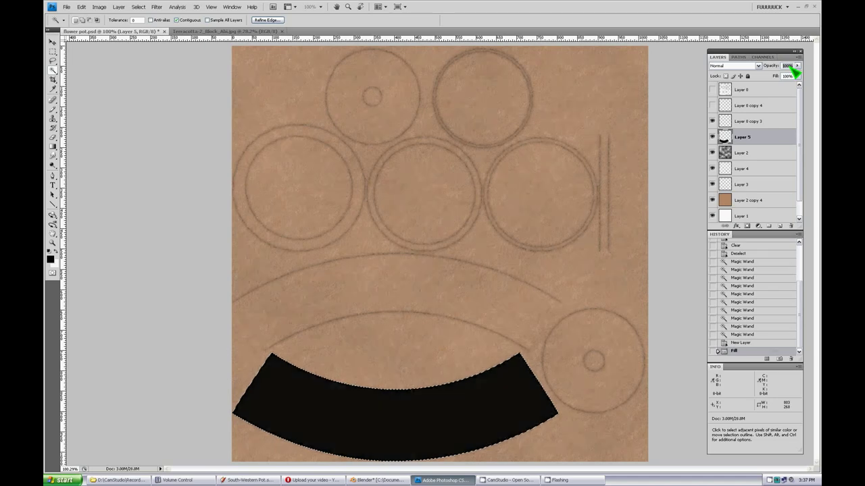
text(5)
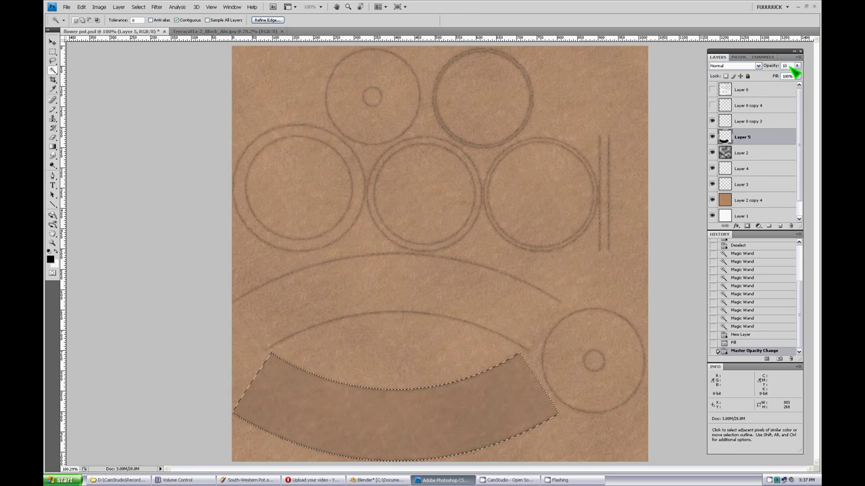
click(138, 7)
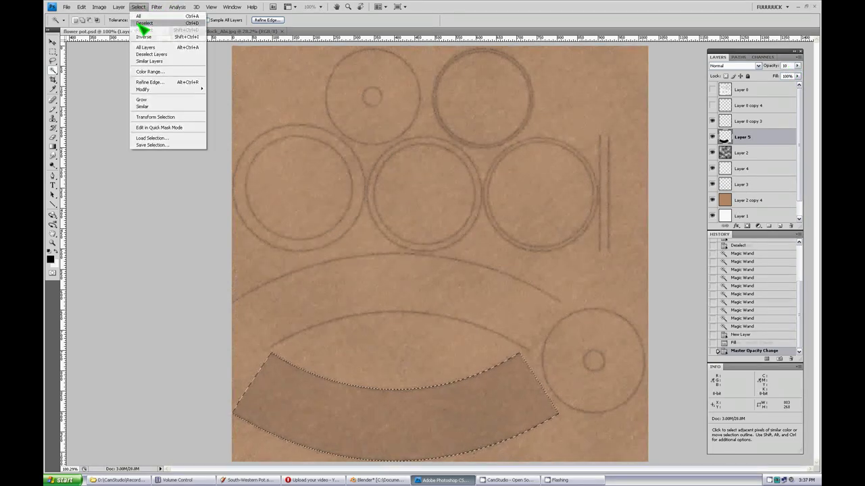
click(143, 23)
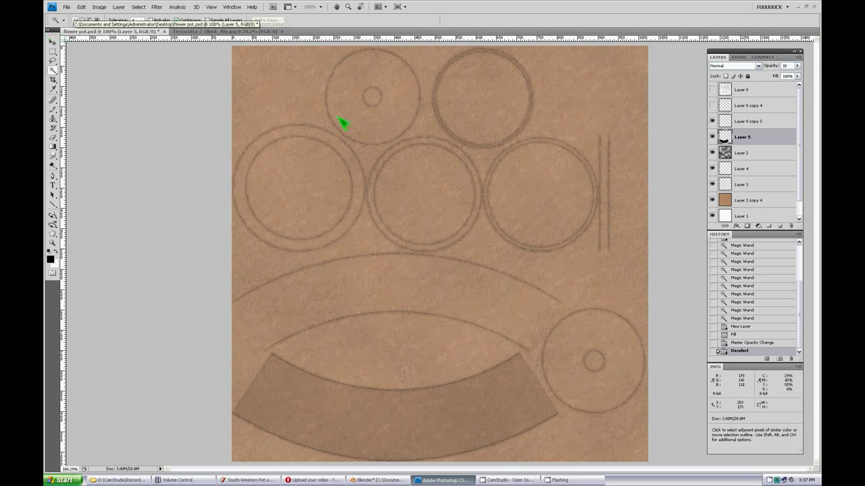
Step: Switch to Blender and select an inner floor face in Edit Mode to identify its UV piece, returning to Object Mode
click(391, 481)
middle_drag(340, 372, 378, 275)
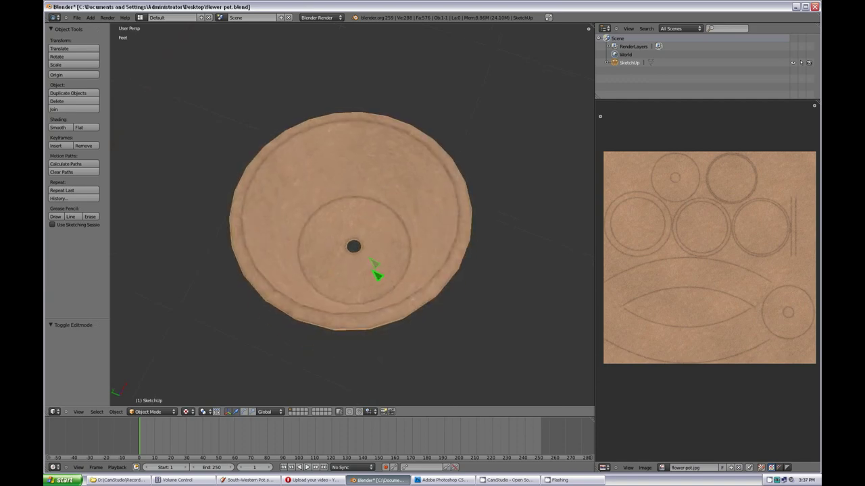
click(149, 412)
click(159, 399)
click(312, 248)
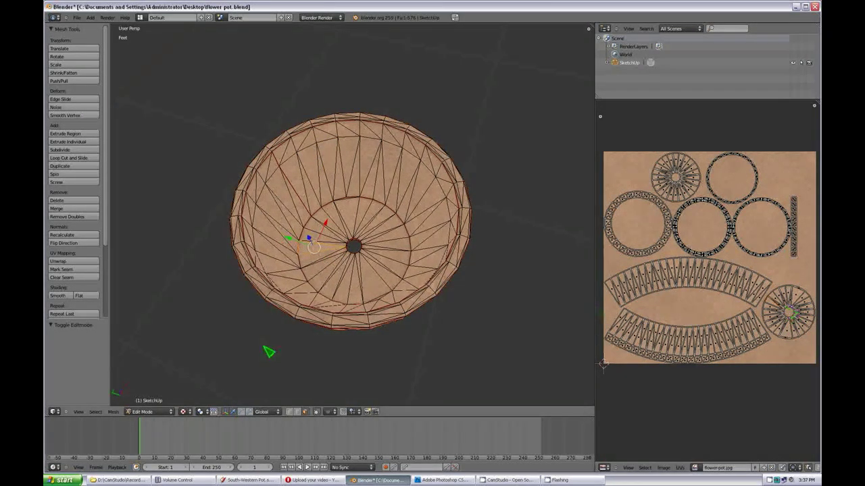
click(149, 411)
click(145, 403)
Step: Return to Photoshop and select the holed disc beside the curved strips from Layer 0 copy 2 with the Magic Wand
key(alt+Tab)
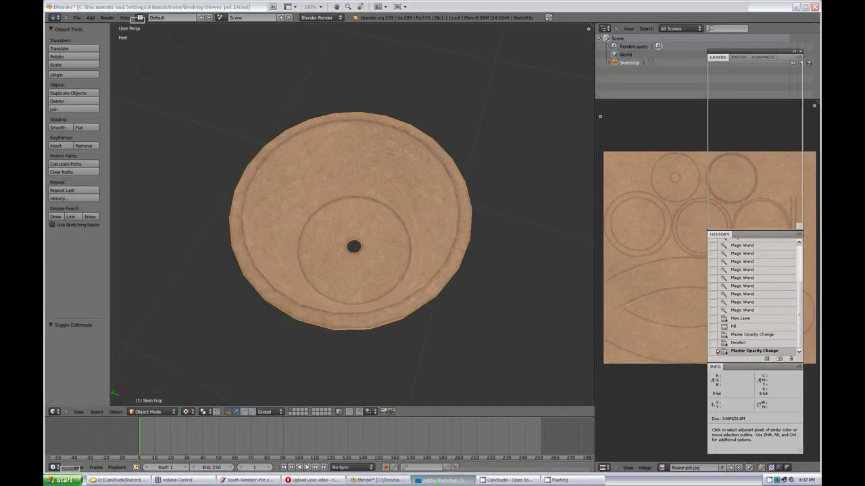
click(802, 216)
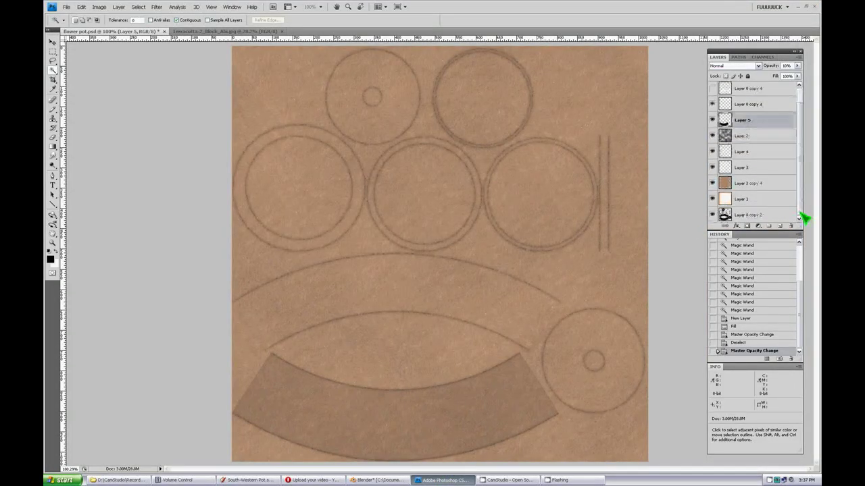
click(756, 216)
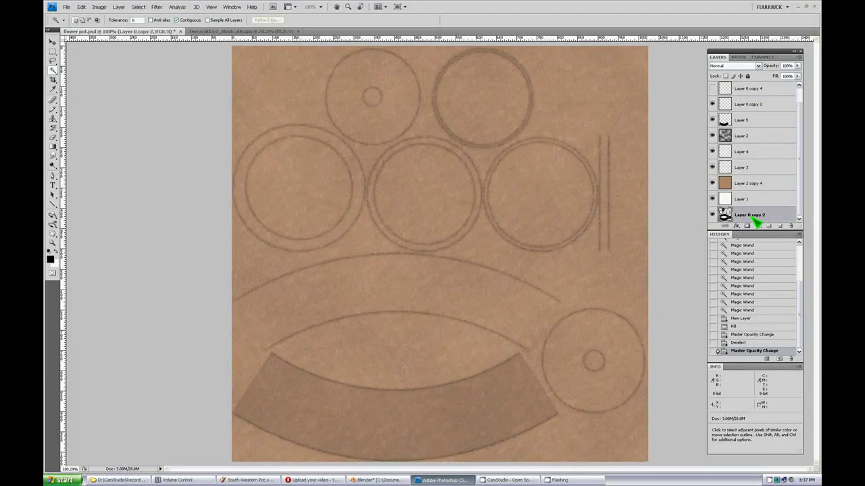
click(612, 336)
Step: Add a new layer directly above Layer 5 for shading the selected disc
scroll(777, 183, up, 1)
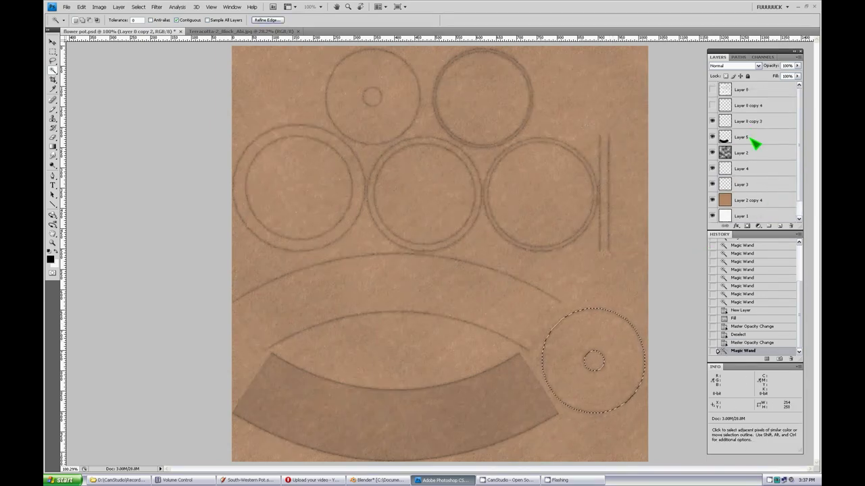
click(752, 139)
click(798, 58)
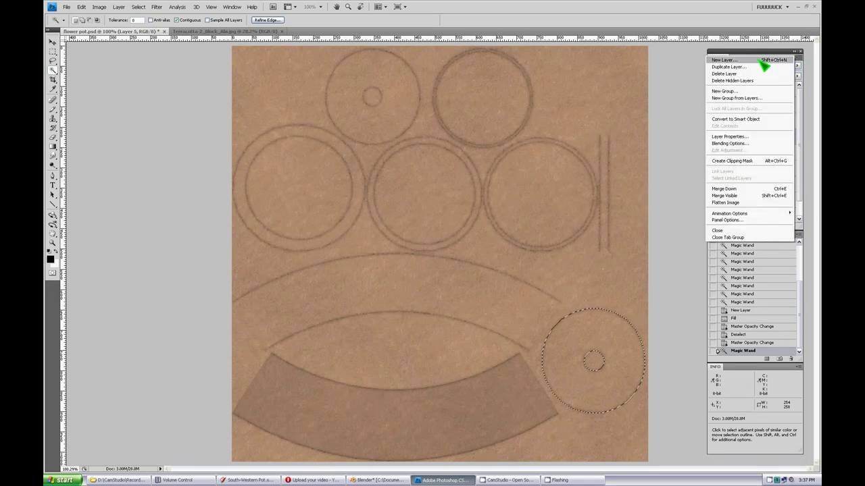
click(762, 60)
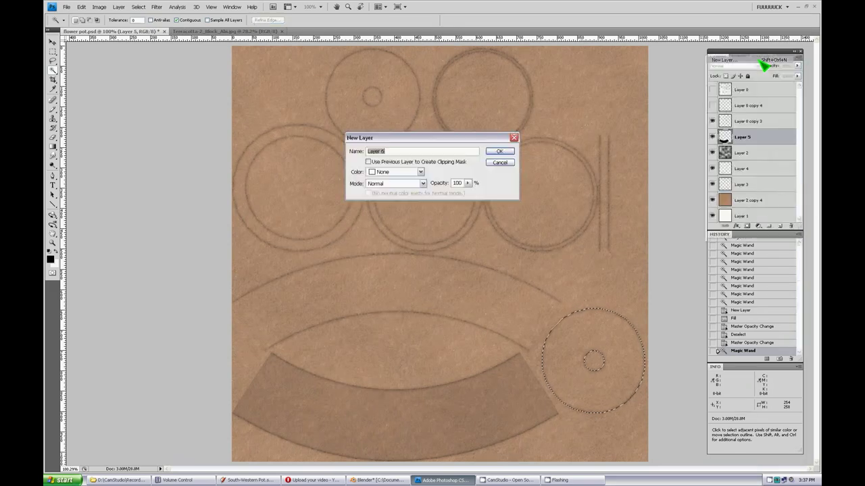
click(499, 152)
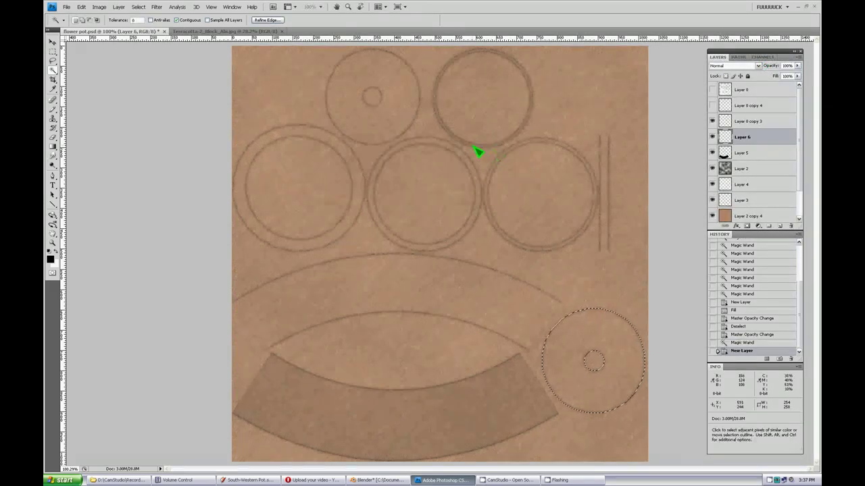
Step: Fill the selected disc with black, set its layer's opacity to 20%, and deselect
click(81, 6)
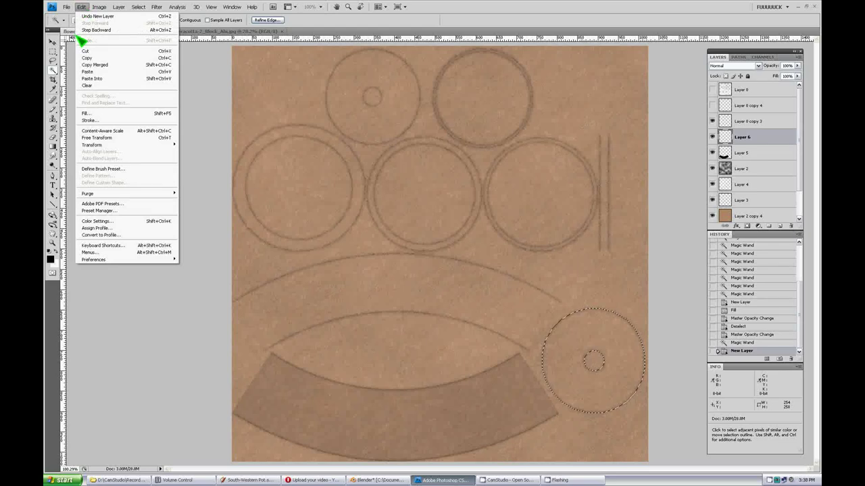
click(90, 116)
click(478, 148)
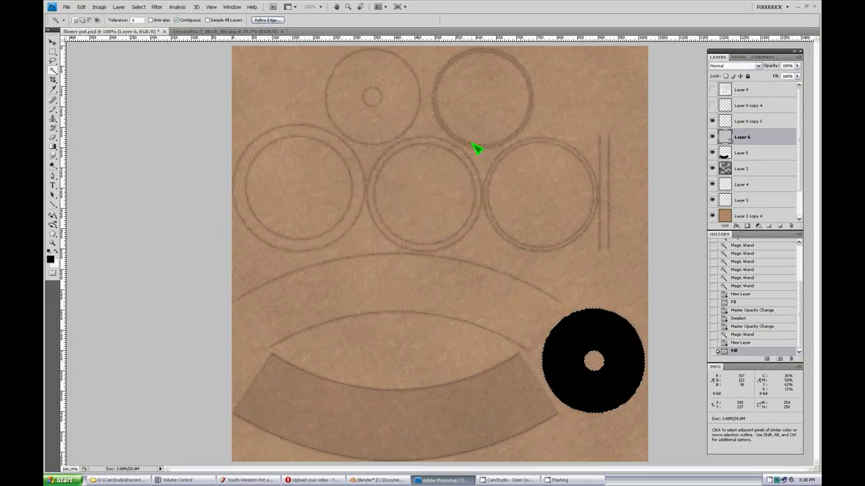
click(751, 153)
click(757, 138)
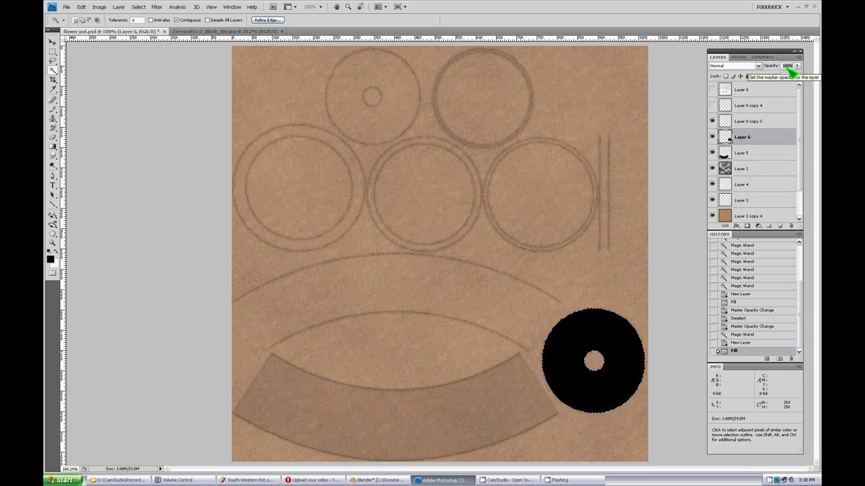
text(20)
key(Return)
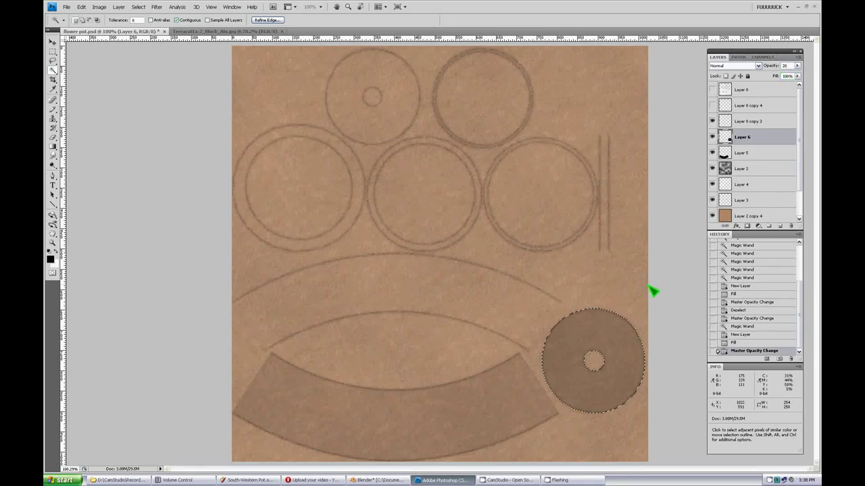
click(138, 7)
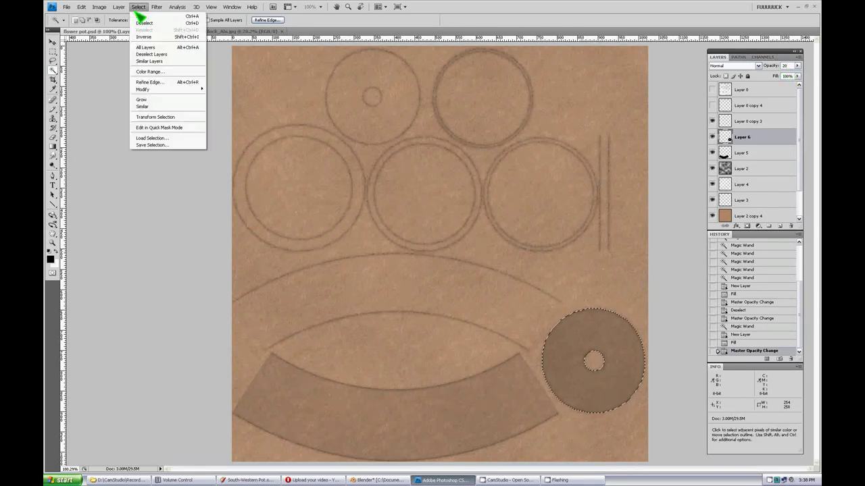
click(150, 25)
Step: Export the texture with the shaded disc for web as flower-pot.jpg on the Desktop, replacing the existing file
click(66, 6)
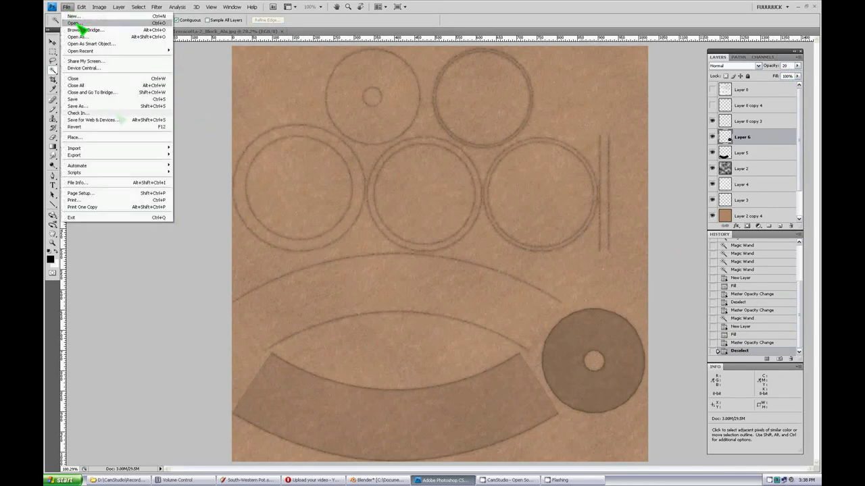
click(118, 120)
click(468, 315)
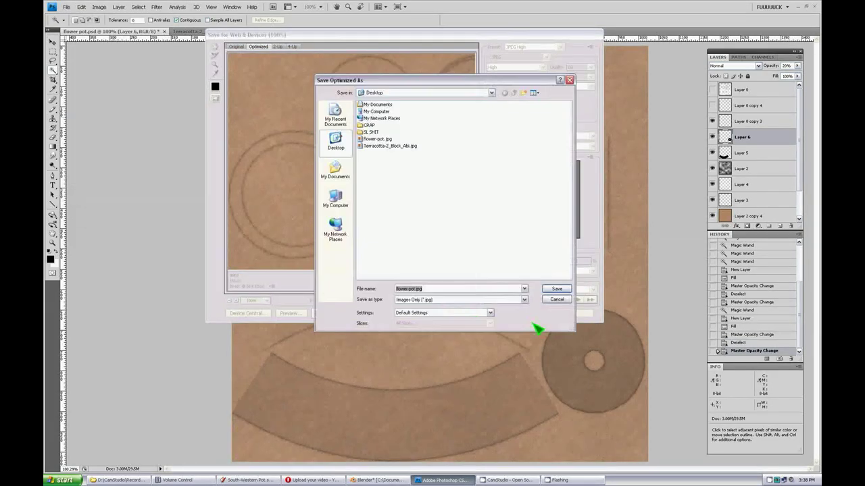
click(556, 290)
click(499, 228)
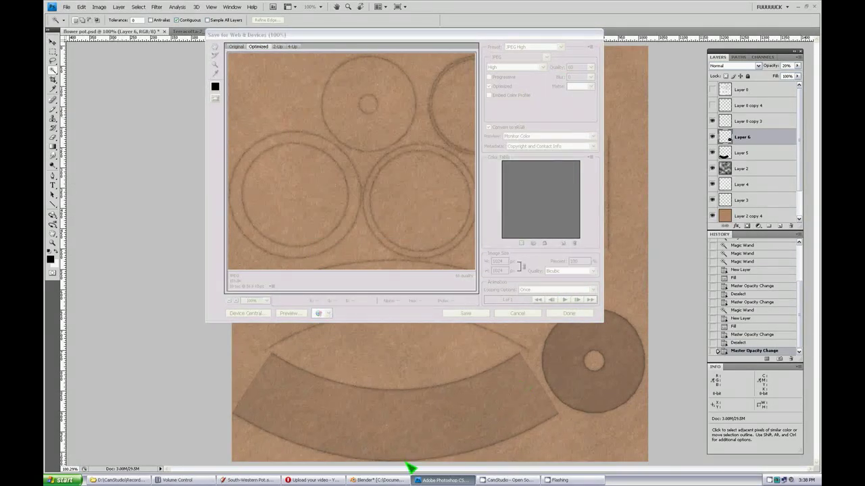
Step: Switch to Blender, reload flower-pot.jpg, and inspect the darkened inner wall and floor of the pot
click(378, 480)
middle_drag(389, 332, 365, 269)
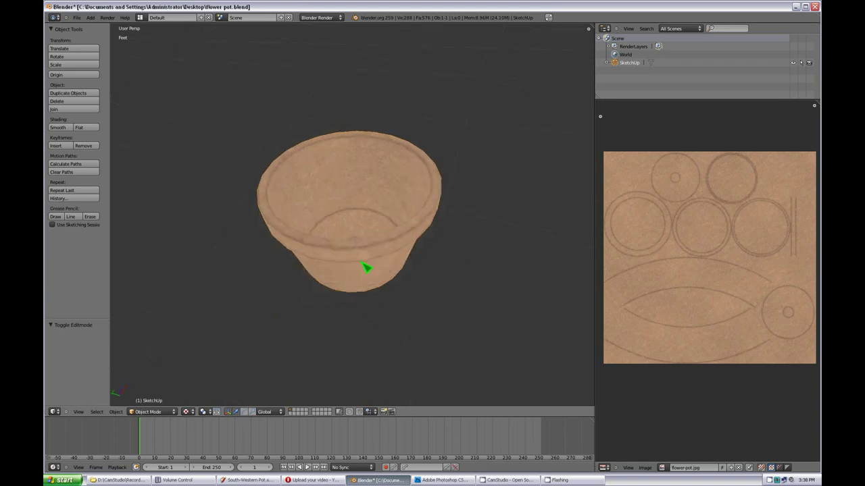
click(645, 467)
click(665, 437)
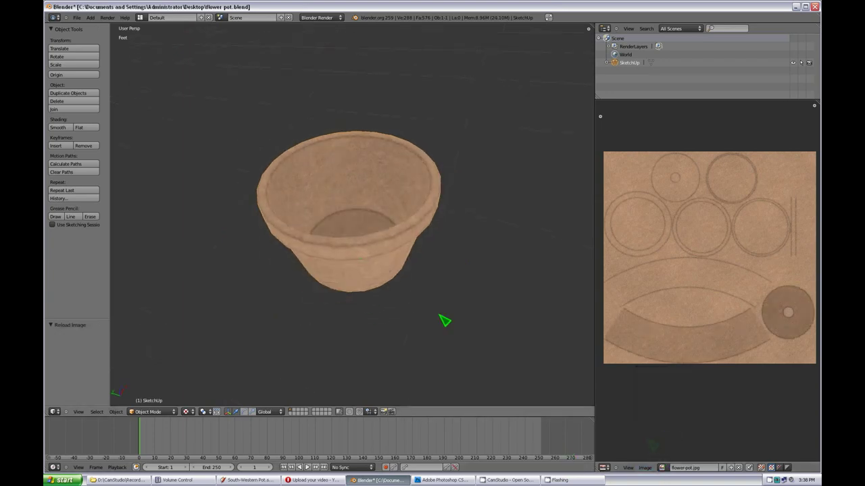
middle_drag(442, 318, 421, 237)
scroll(338, 166, down, 1)
scroll(353, 218, up, 2)
middle_drag(341, 208, 393, 198)
scroll(346, 270, up, 2)
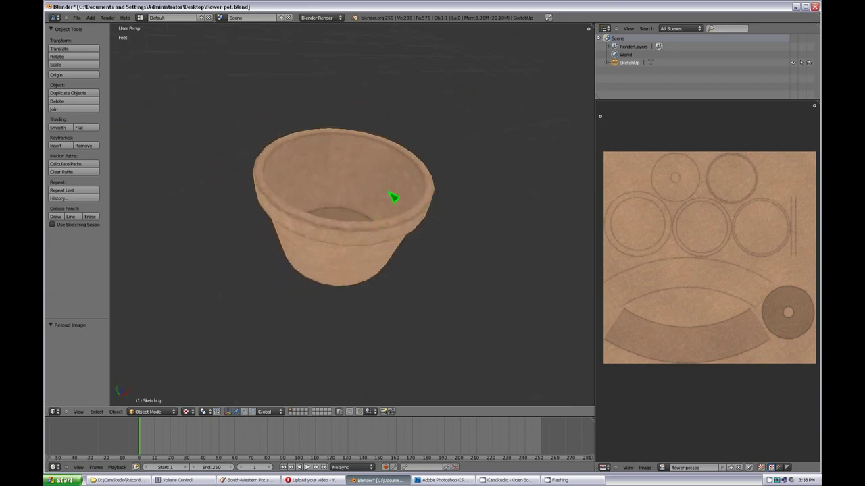
Step: Return to Photoshop and set the opacity of both Layer 5 and Layer 6 to 15%
click(442, 480)
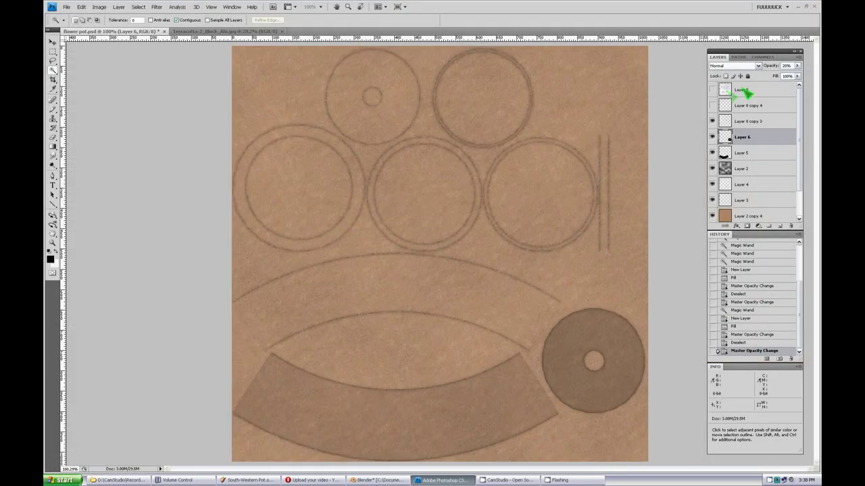
click(745, 154)
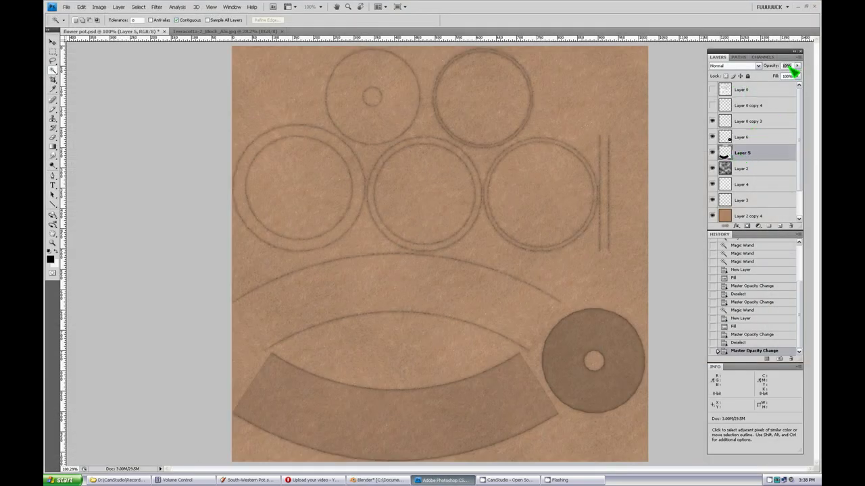
text(15)
click(762, 139)
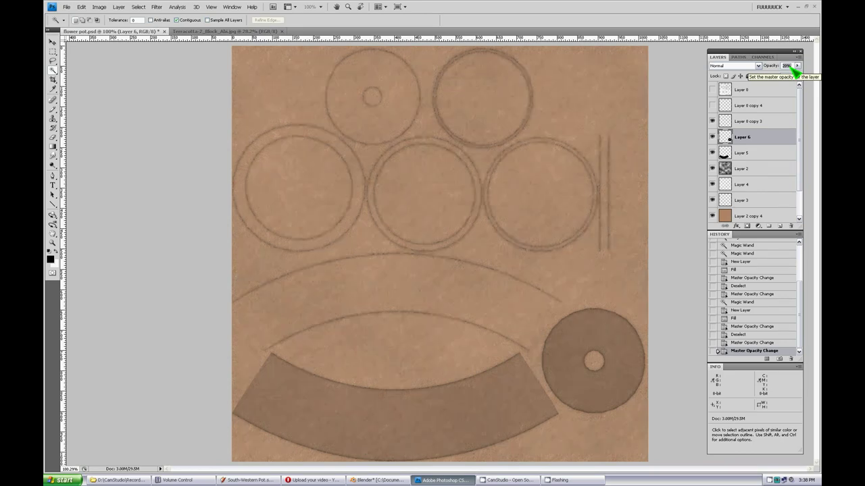
text(1)
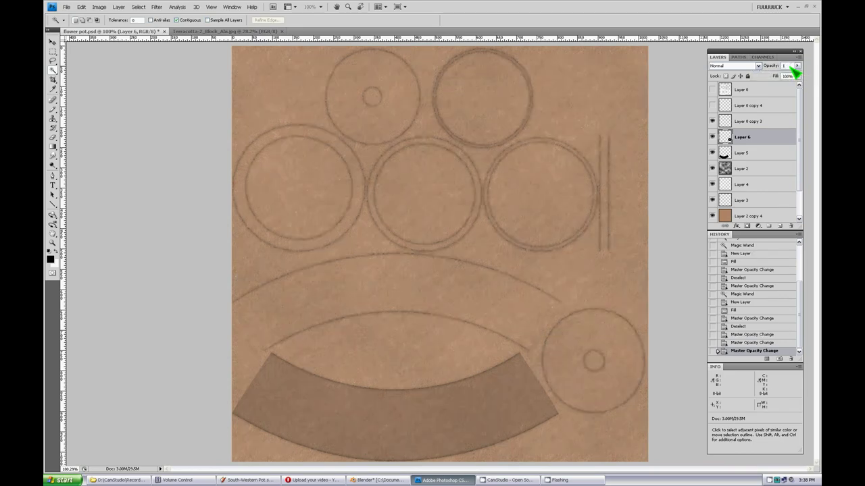
text(5)
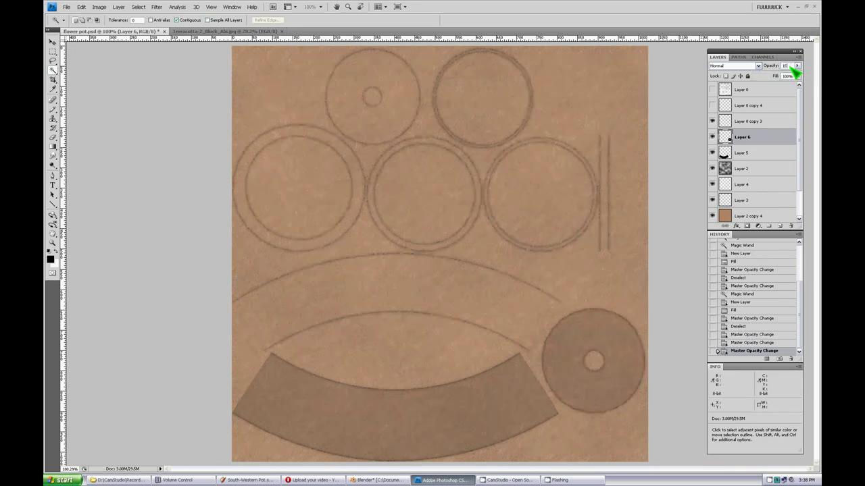
click(749, 153)
Step: Export the texture with the adjusted shading opacities for web, overwriting flower-pot.jpg
click(67, 7)
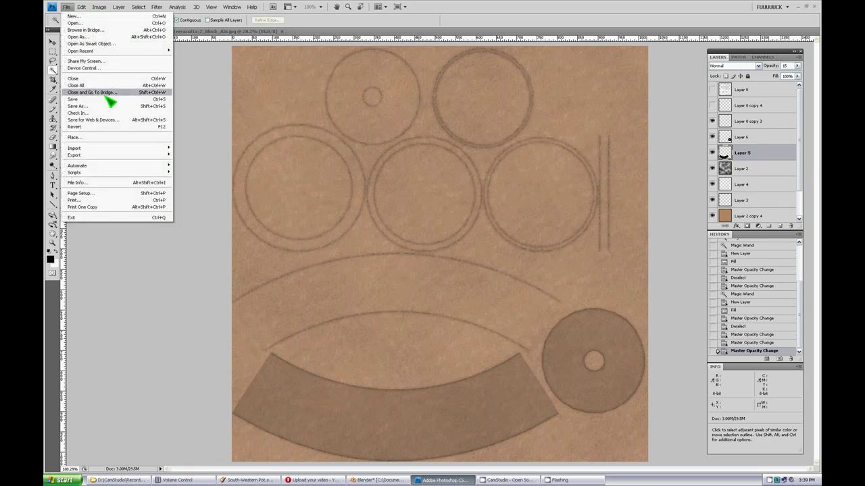
click(93, 120)
click(466, 313)
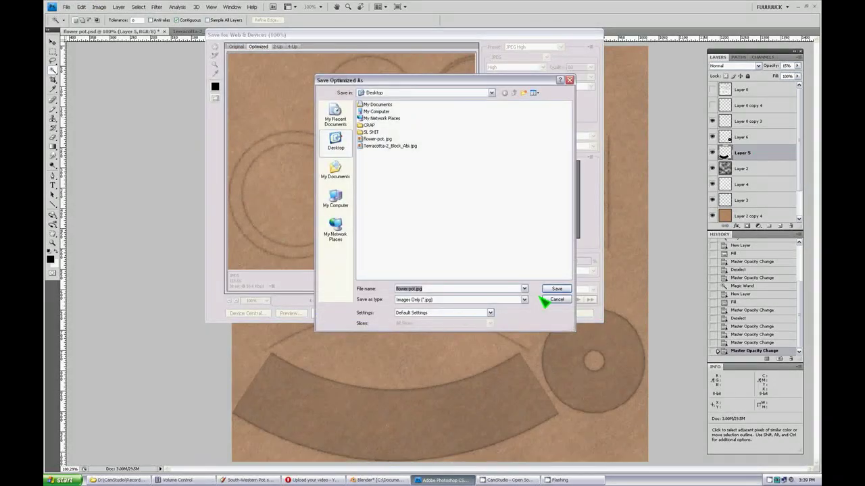
click(549, 289)
click(493, 228)
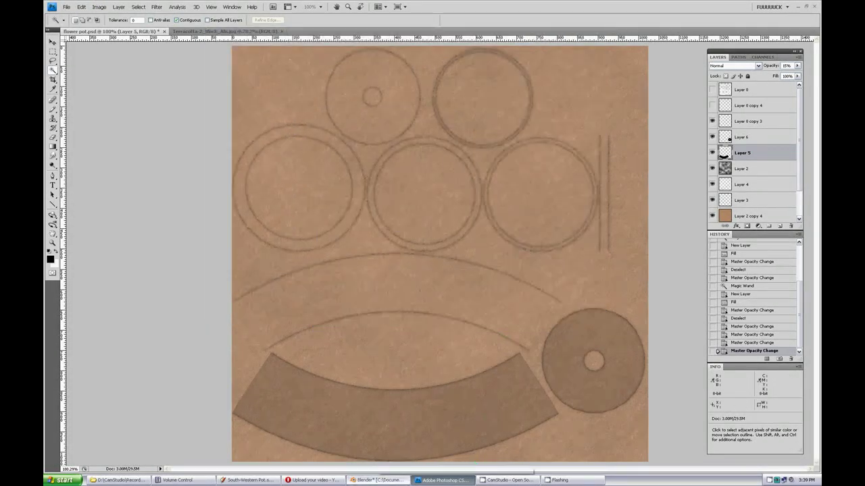
Step: Switch to Blender, reload flower-pot.jpg, and check the shading inside the pot and around the drainage hole
key(alt+Tab)
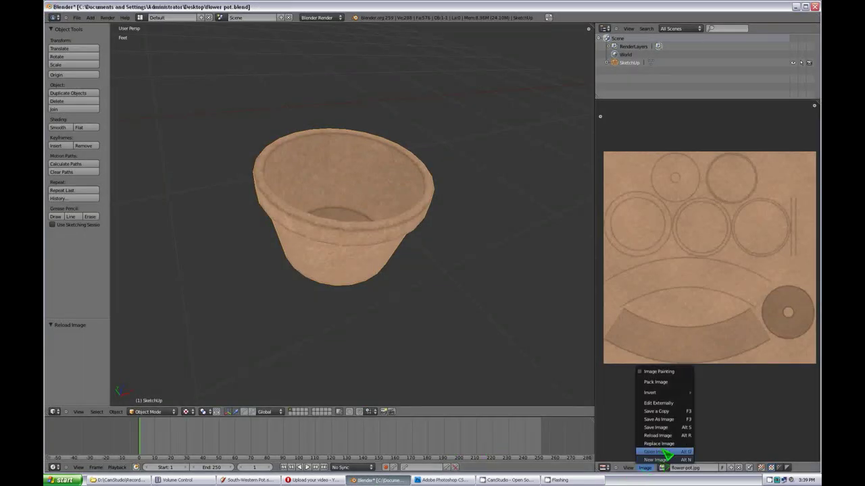
click(663, 438)
scroll(271, 182, down, 1)
middle_drag(271, 181, 365, 320)
scroll(363, 303, up, 3)
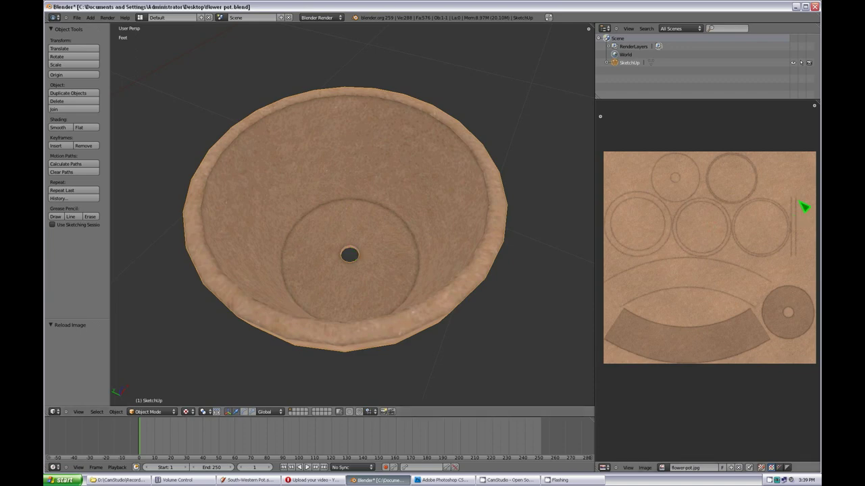
Step: Return to Photoshop and select the narrow vertical strip from Layer 0 copy 2 with the Magic Wand
click(443, 481)
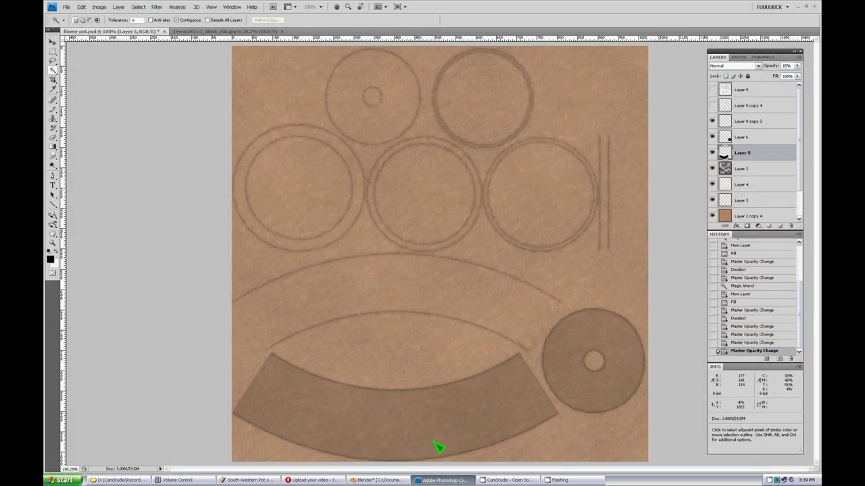
scroll(756, 173, down, 2)
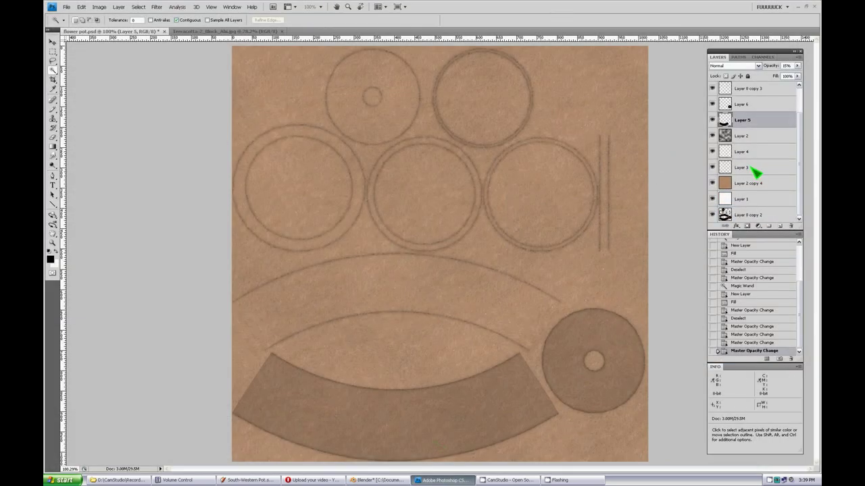
click(760, 217)
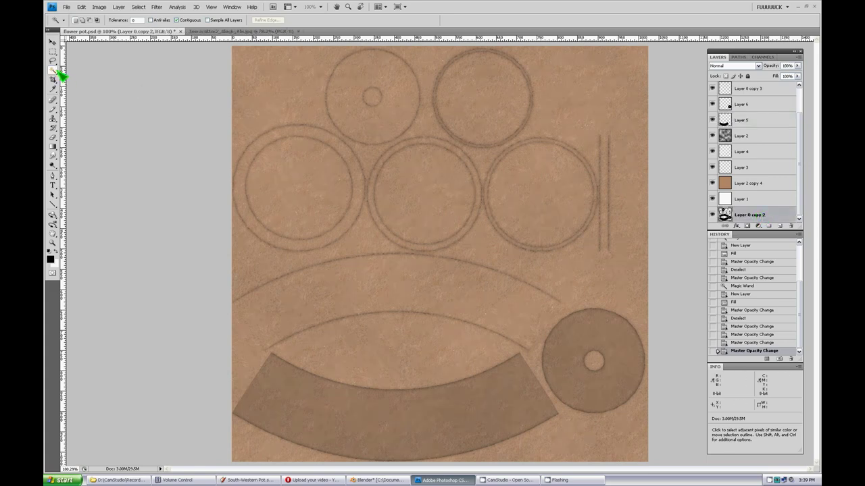
click(607, 206)
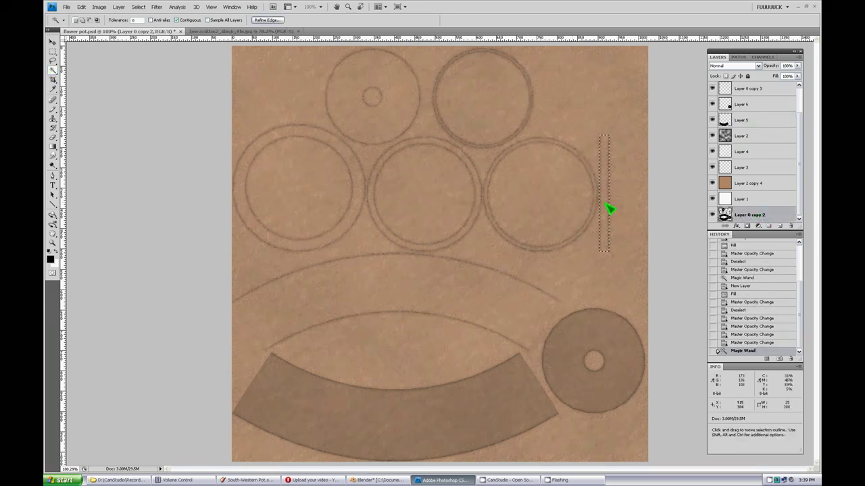
Step: Add a new layer directly above Layer 6 and fill the selected strip with black
scroll(752, 200, up, 2)
click(757, 138)
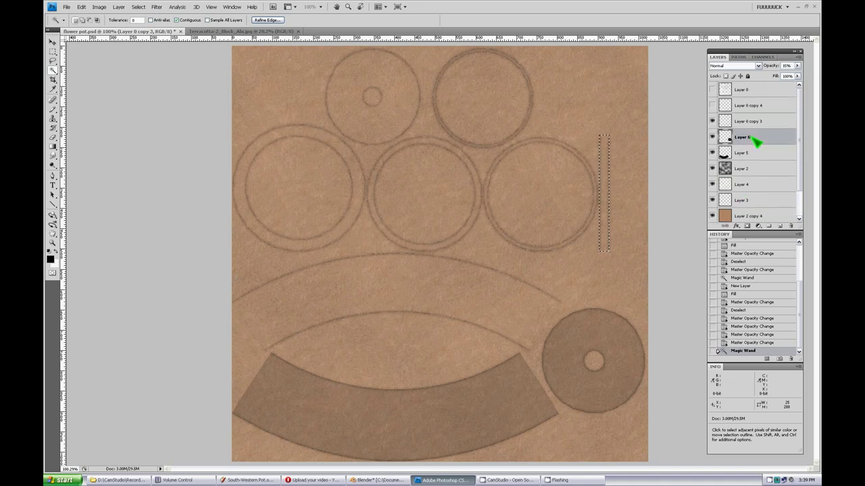
click(799, 58)
click(766, 64)
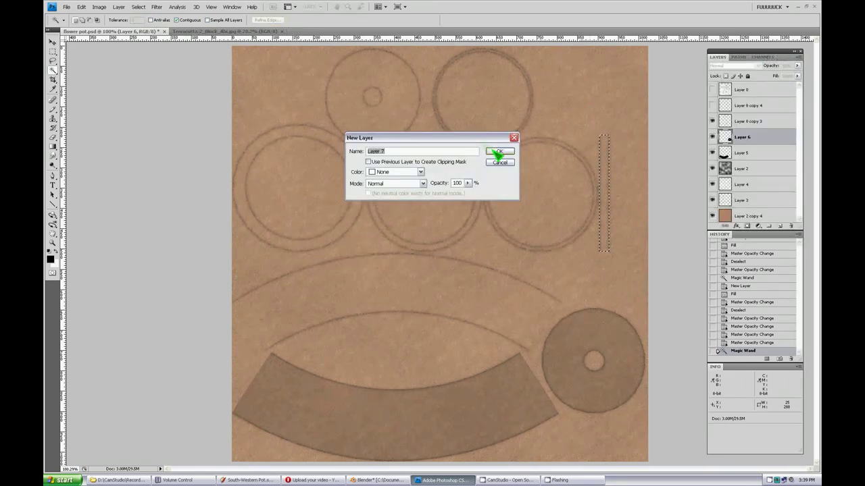
click(496, 154)
click(81, 7)
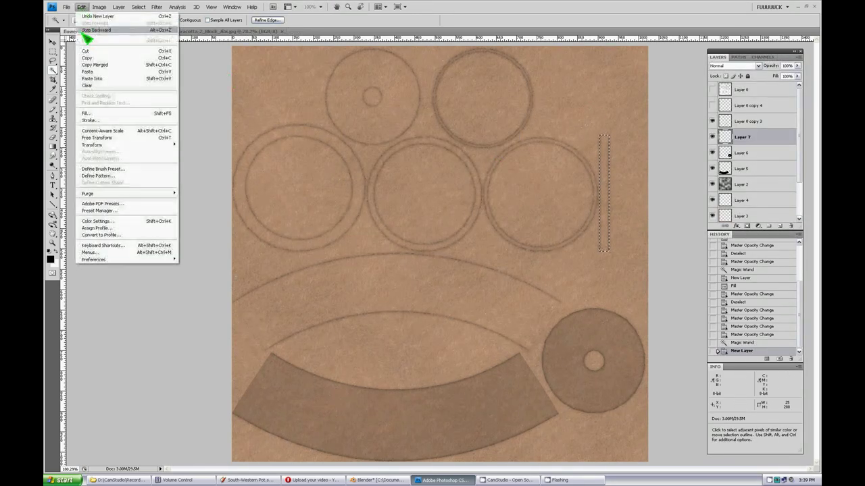
click(88, 117)
click(492, 147)
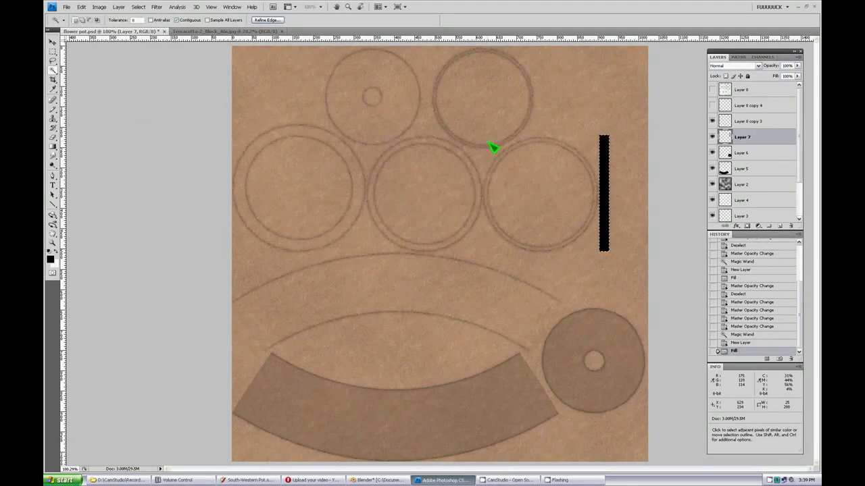
Step: Set the strip's shading layer to 25% opacity and deselect the strip
click(751, 155)
click(756, 138)
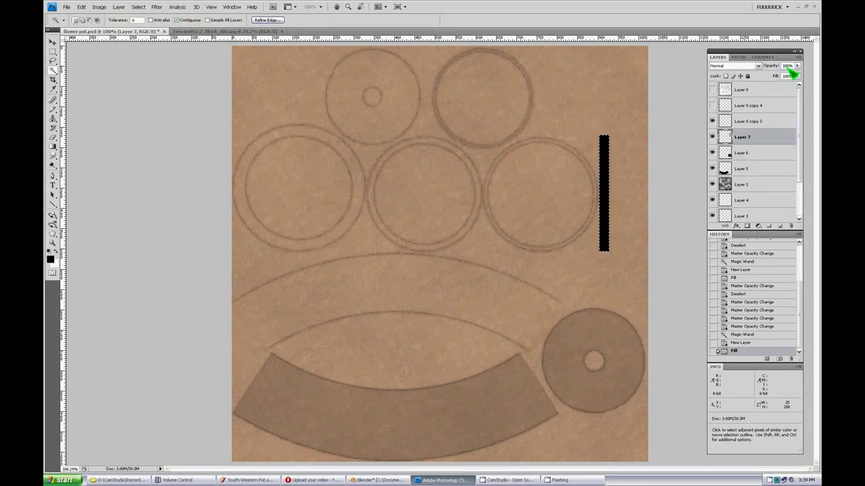
text(25)
key(Return)
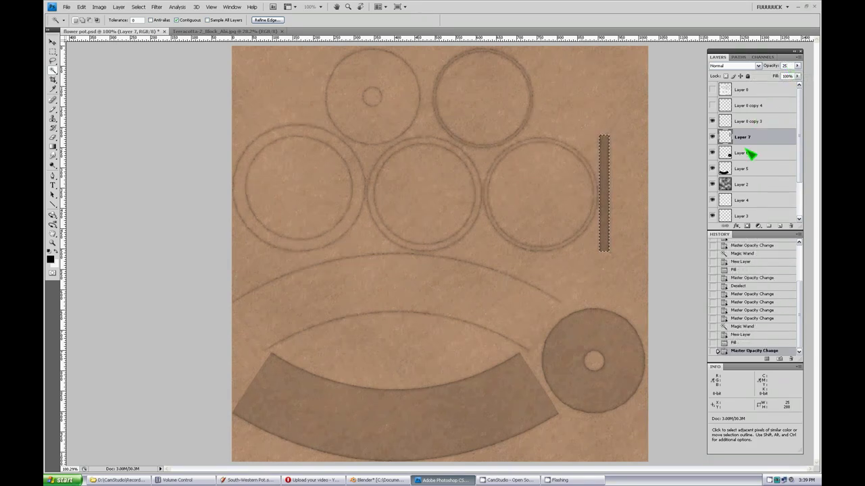
click(138, 7)
click(143, 24)
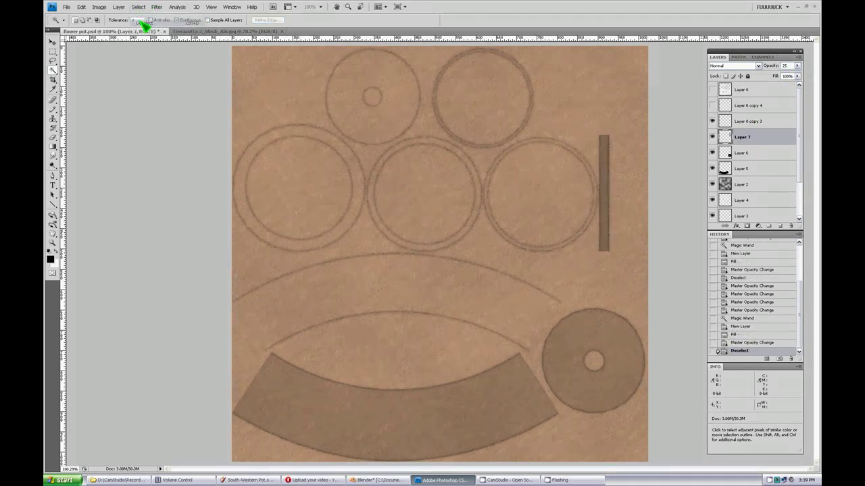
Step: Export the texture with the darkened strip for web as flower-pot.jpg, replacing the previous version
click(68, 6)
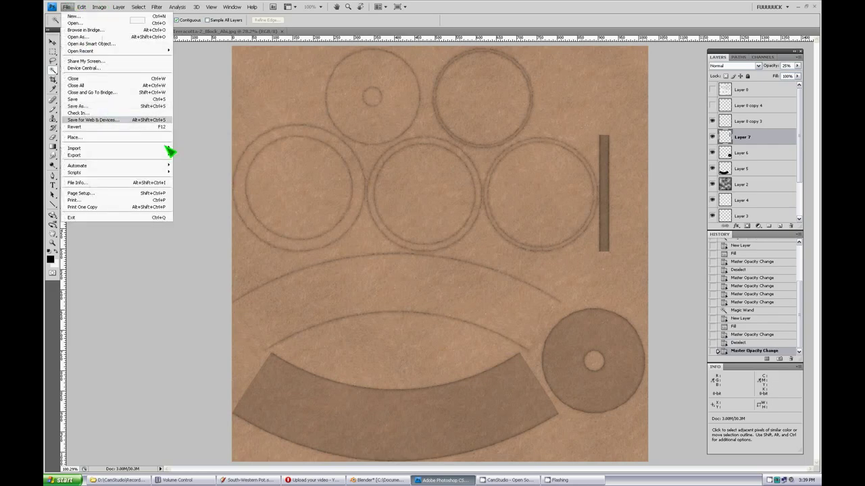
click(118, 119)
click(461, 313)
click(557, 288)
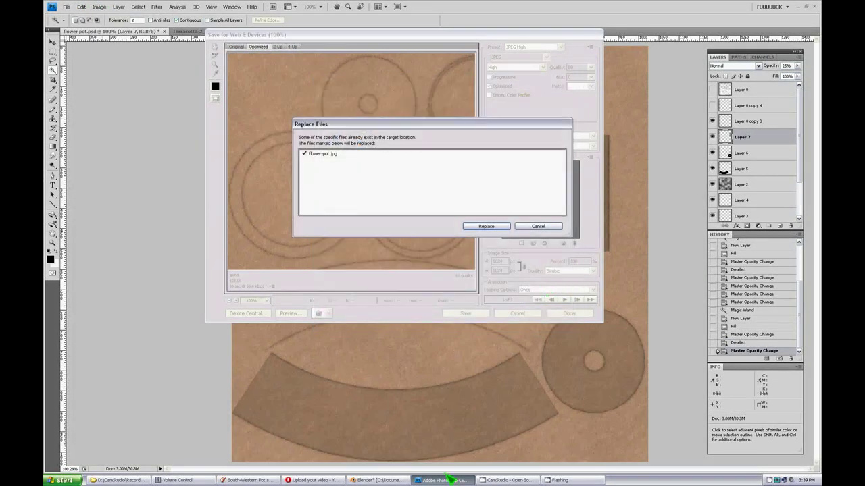
click(487, 226)
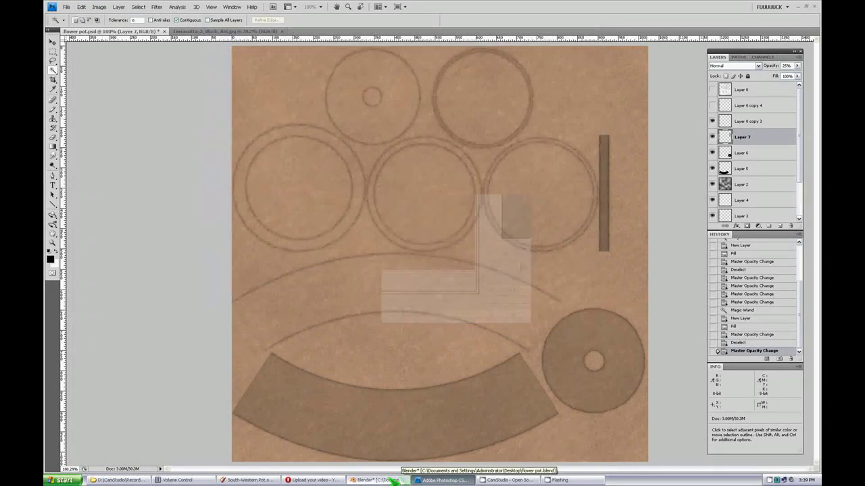
Step: Switch to Blender and reload flower-pot.jpg to update the pot's texture
click(378, 480)
click(645, 468)
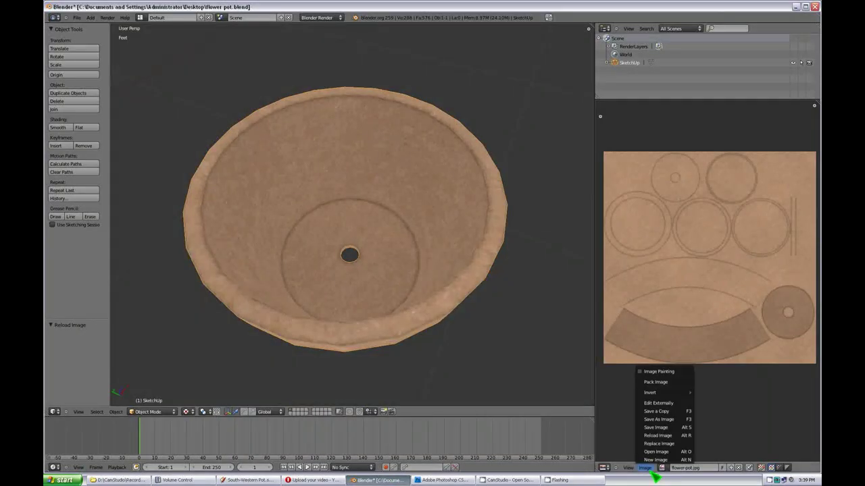
click(664, 438)
Step: Deselect the pot and examine its drainage hole, rim, outer wall and underside from several angles
scroll(384, 250, down, 3)
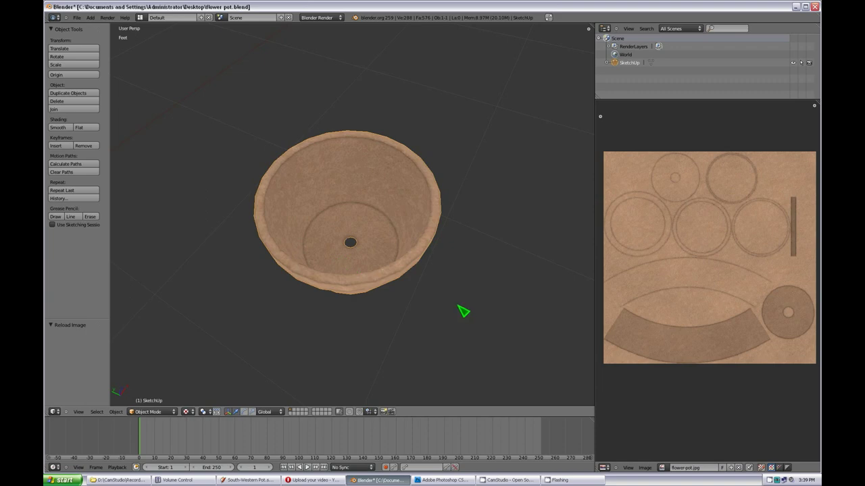
key(a)
middle_drag(367, 247, 363, 273)
scroll(362, 273, up, 3)
scroll(363, 273, up, 2)
middle_drag(361, 234, 376, 211)
scroll(379, 209, down, 3)
scroll(378, 206, down, 2)
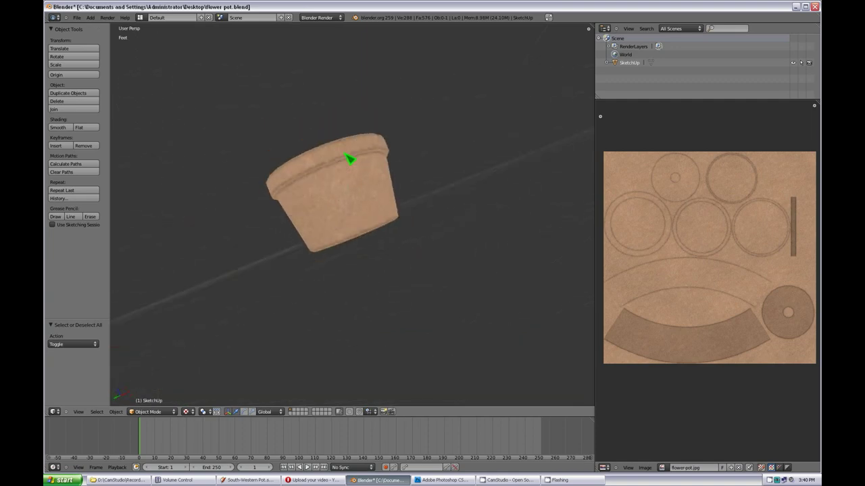
middle_drag(349, 158, 372, 124)
middle_drag(349, 93, 420, 200)
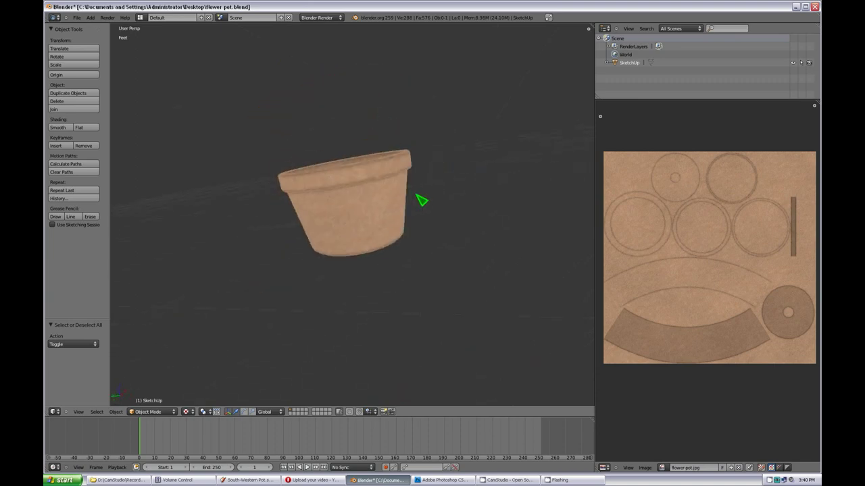
scroll(405, 296, up, 2)
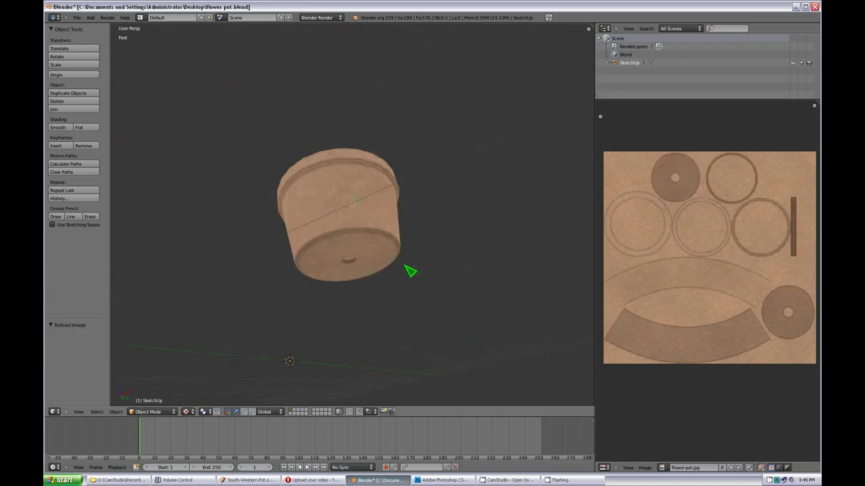
Step: Examine the textured pot's outer wall, rim and underside from several angles
middle_drag(351, 206, 390, 266)
middle_drag(393, 361, 311, 147)
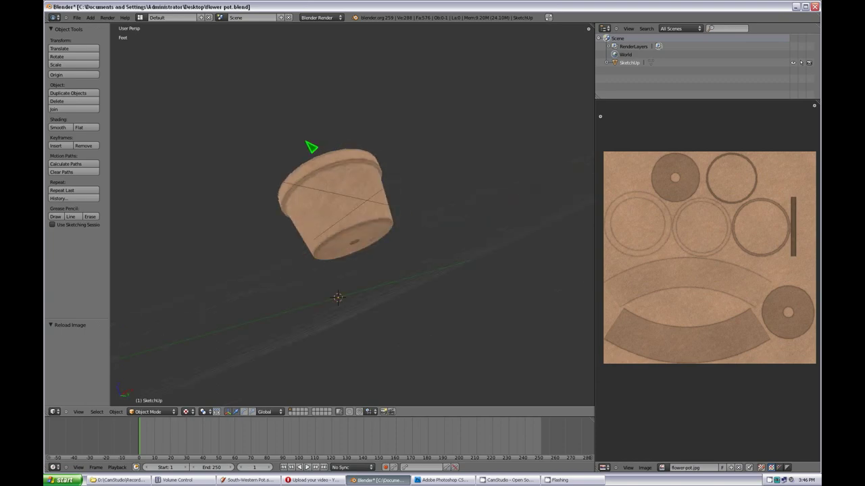
middle_drag(365, 254, 353, 275)
scroll(395, 274, up, 3)
Step: Switch to Photoshop and toggle the visibility of Layers 5 to 9 one by one to check which piece each shades
key(alt+Tab)
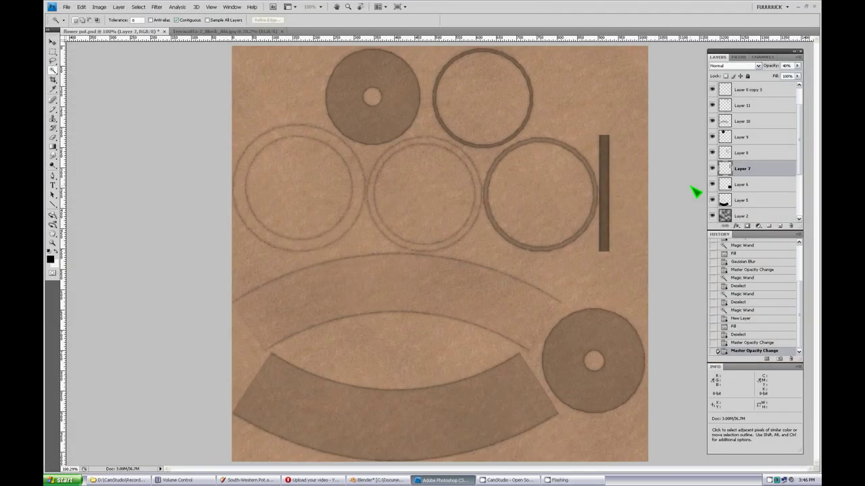
click(721, 200)
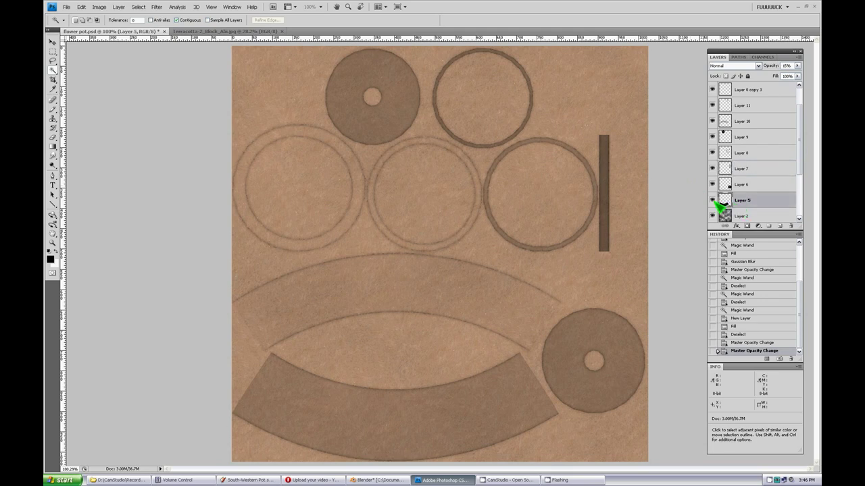
click(712, 200)
click(713, 200)
click(712, 184)
click(712, 183)
click(712, 169)
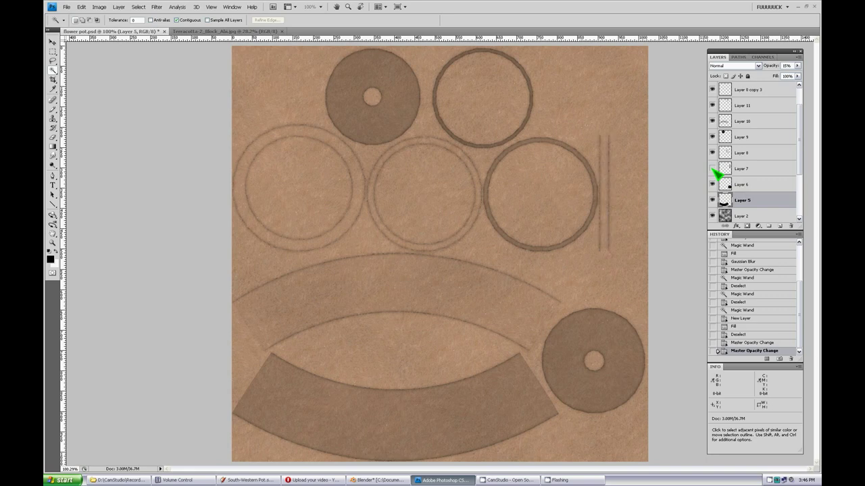
click(713, 169)
click(713, 153)
click(712, 152)
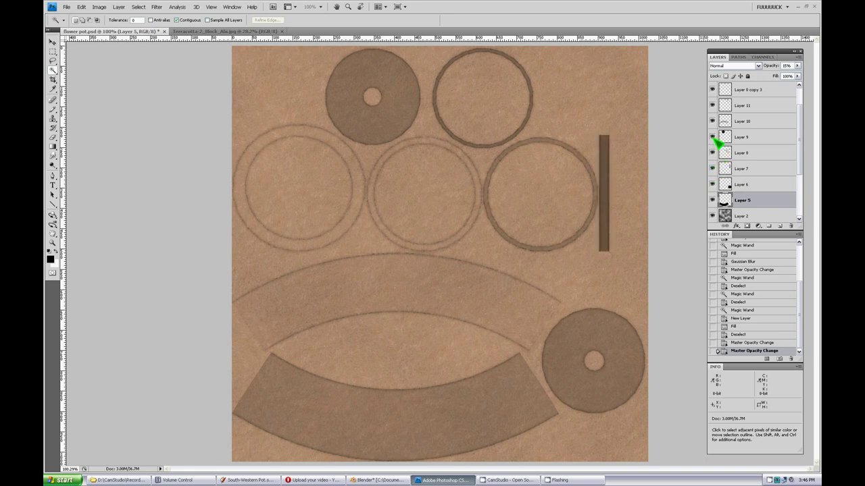
click(713, 137)
click(712, 138)
Step: Try 50% opacity on Layer 9, the shading of the upper disc, and set it back to 20%
click(750, 137)
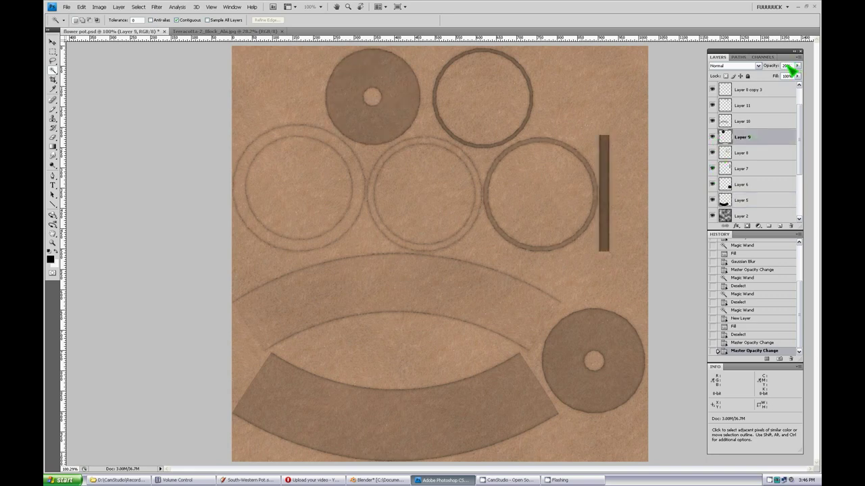
text(50)
key(Return)
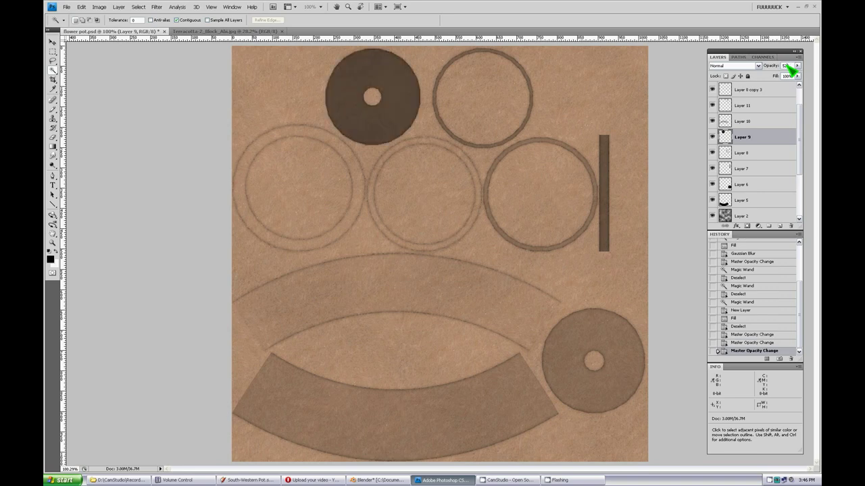
text(20)
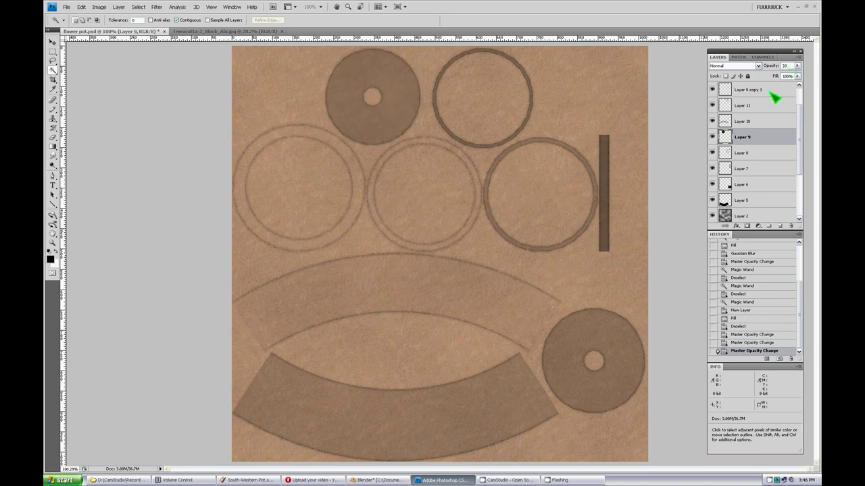
click(749, 155)
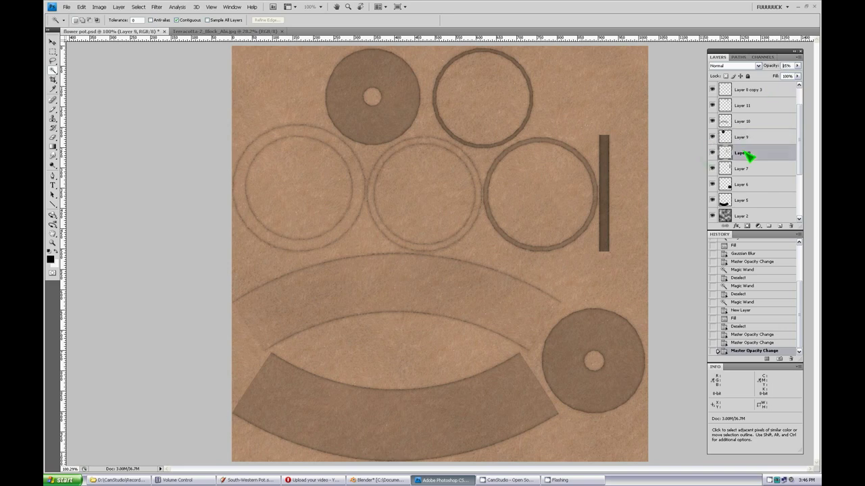
click(747, 139)
click(745, 126)
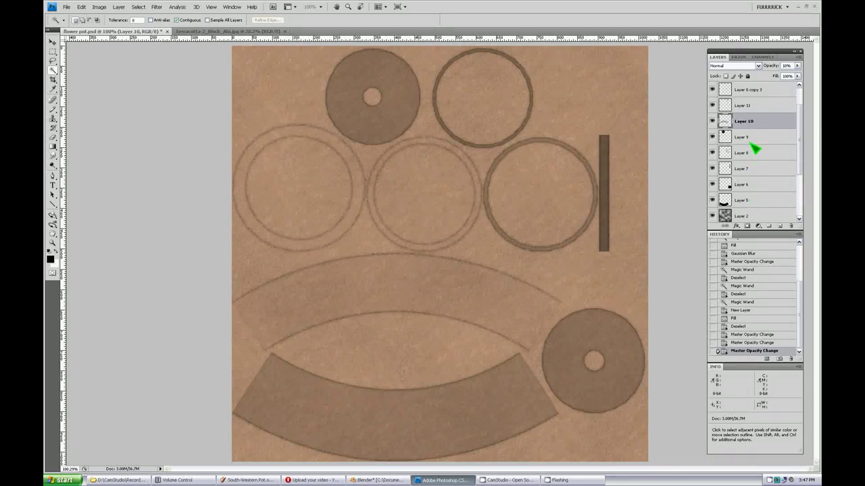
click(67, 6)
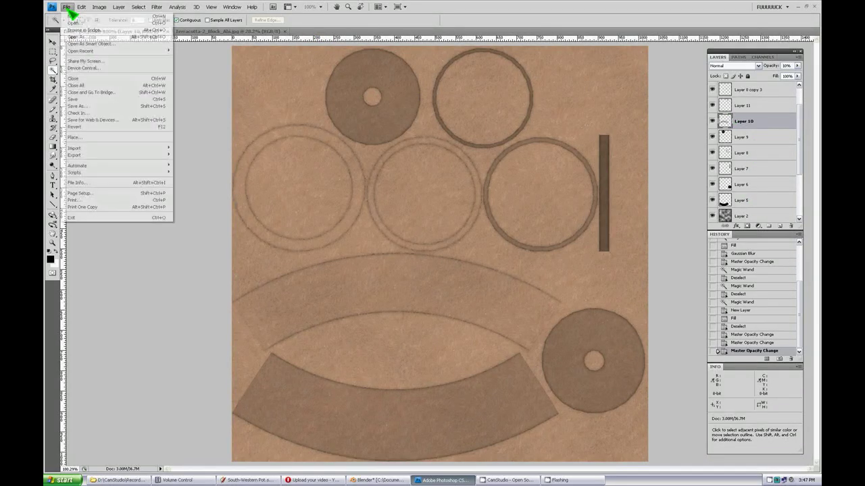
click(194, 120)
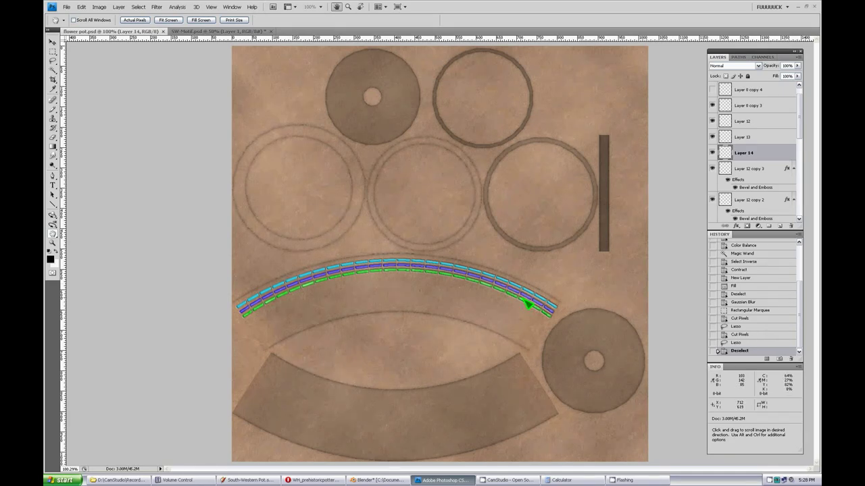
Step: View the flower pot texture at actual size, switch to Blender, and examine the coloured bands on the deselected pot
key(ctrl+minus)
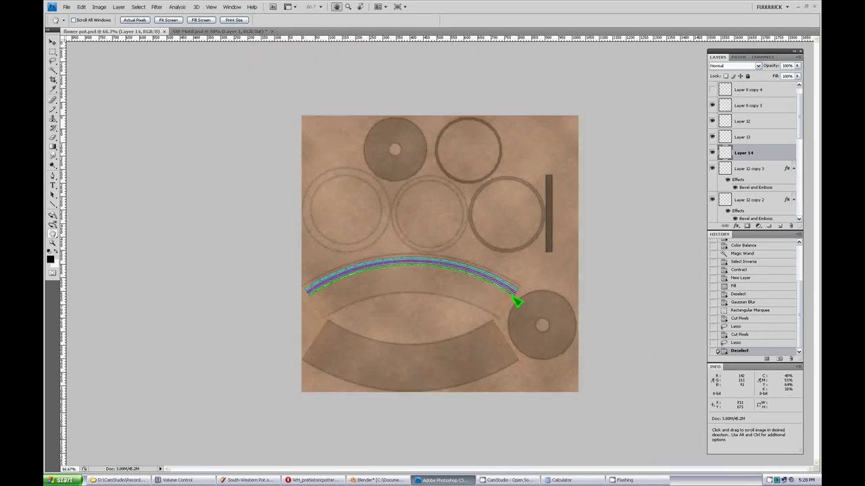
double_click(53, 242)
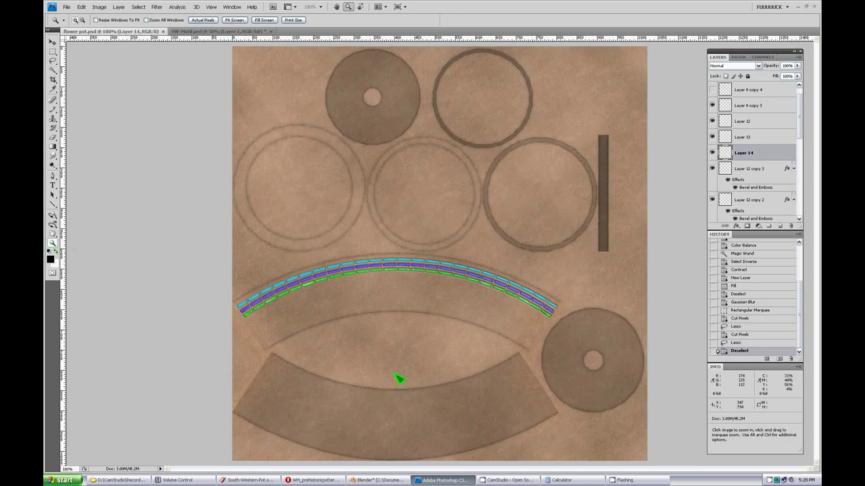
click(376, 480)
middle_drag(314, 277, 399, 289)
click(495, 286)
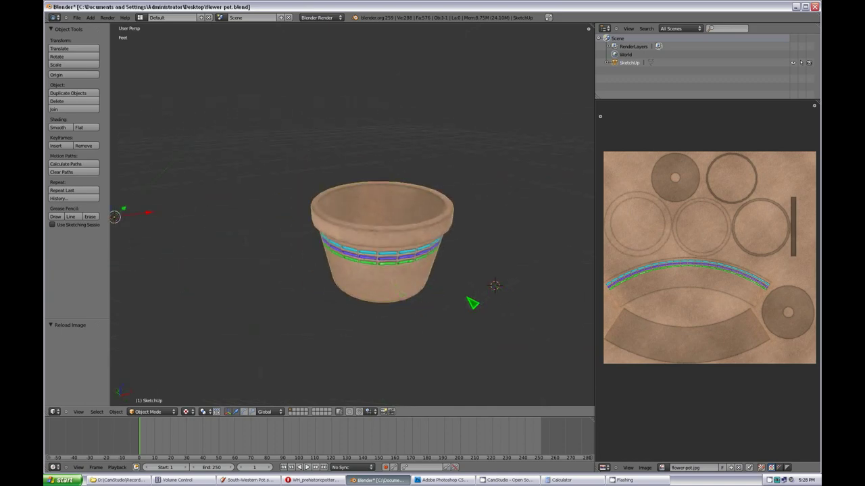
key(a)
middle_drag(360, 235, 373, 298)
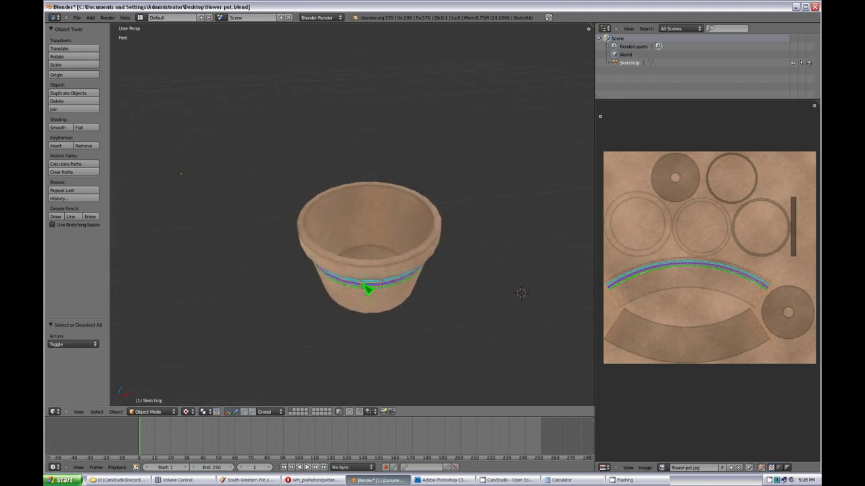
middle_drag(364, 219, 450, 322)
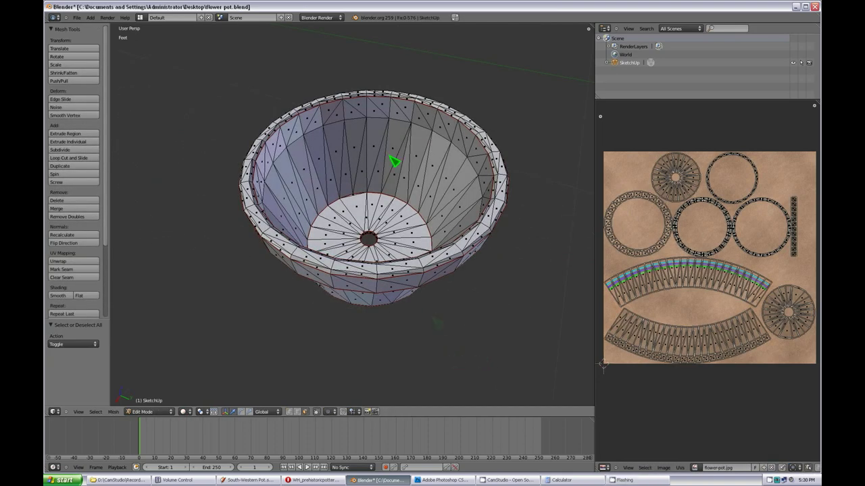
Step: Examine the pot mesh's faces and seams on the interior, rim, outer wall and underside in Edit Mode
middle_drag(394, 161, 359, 282)
scroll(358, 312, up, 2)
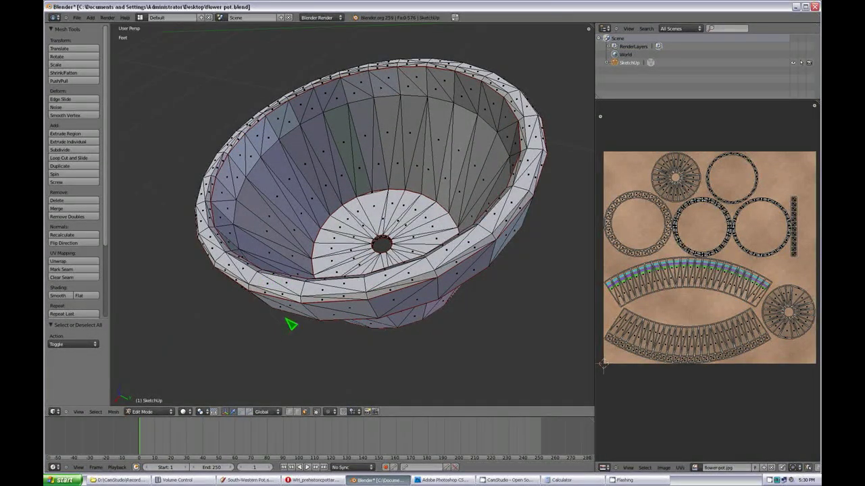
middle_drag(271, 329, 299, 358)
scroll(299, 357, down, 3)
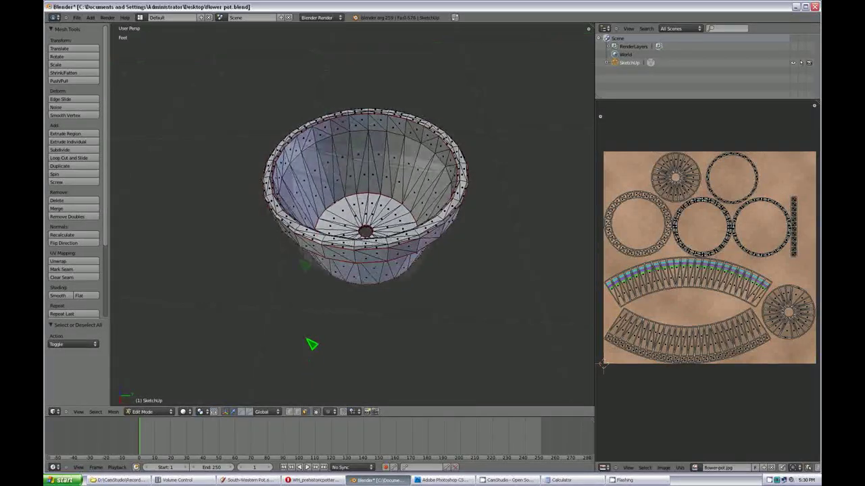
click(197, 411)
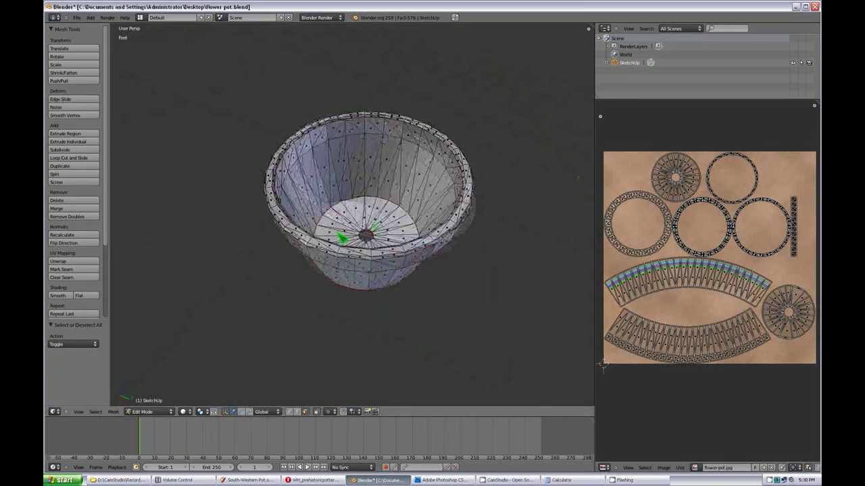
middle_drag(324, 120, 304, 129)
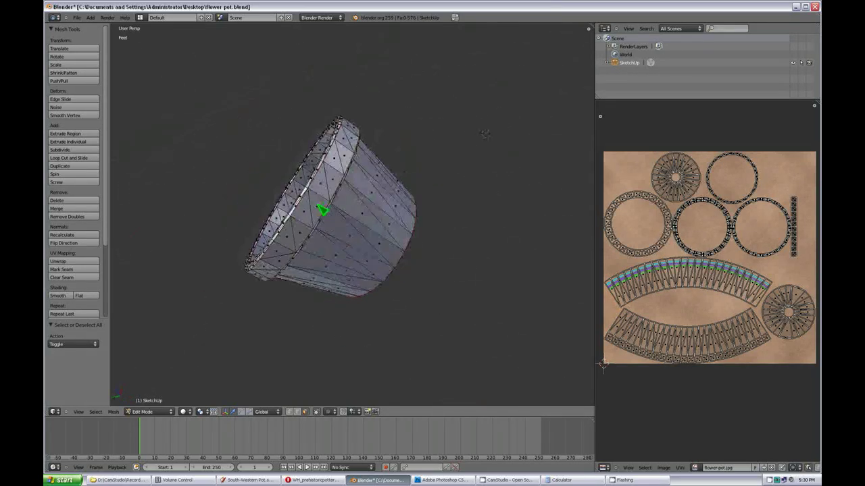
middle_drag(373, 245, 426, 236)
middle_drag(306, 251, 388, 169)
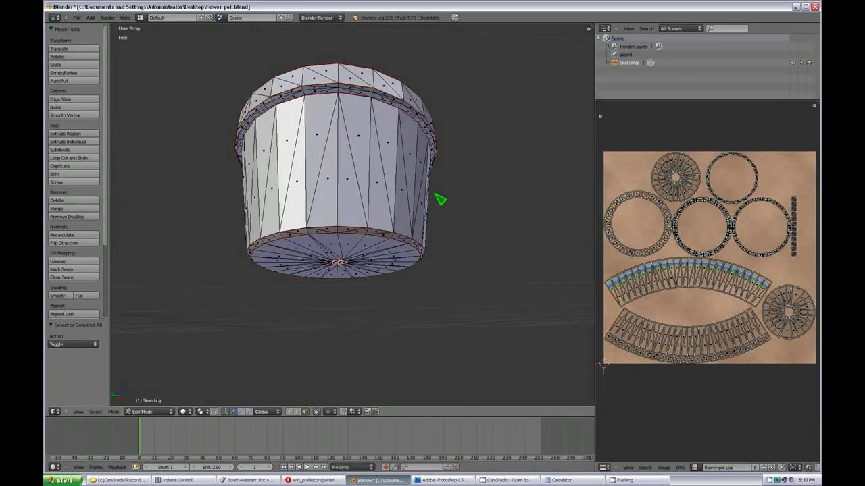
Step: Select one face on top of the pot's rim and extend the selection to its linked flat faces
middle_drag(368, 103, 332, 309)
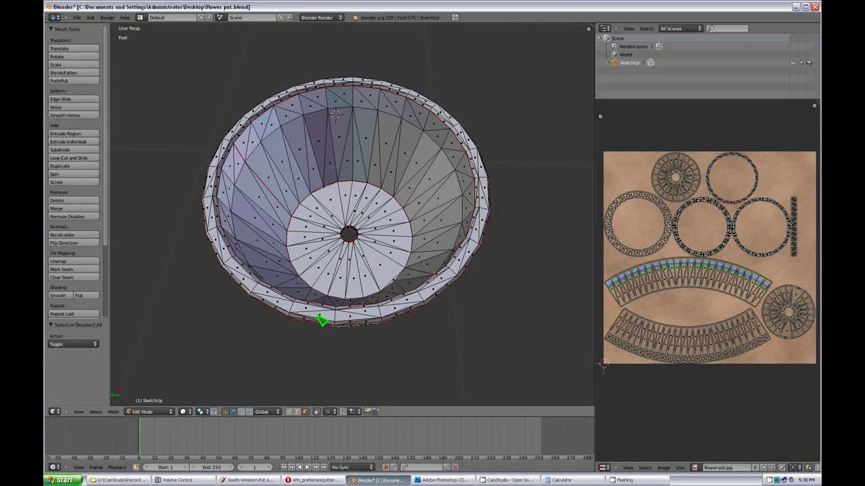
click(95, 411)
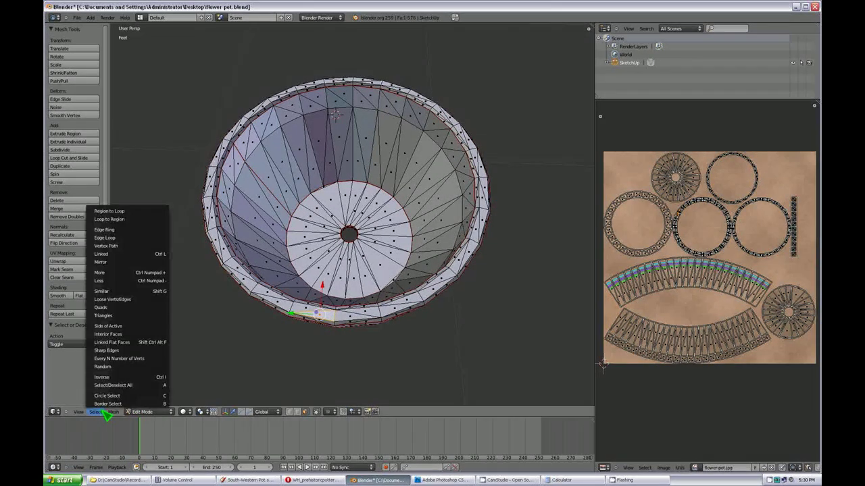
click(137, 343)
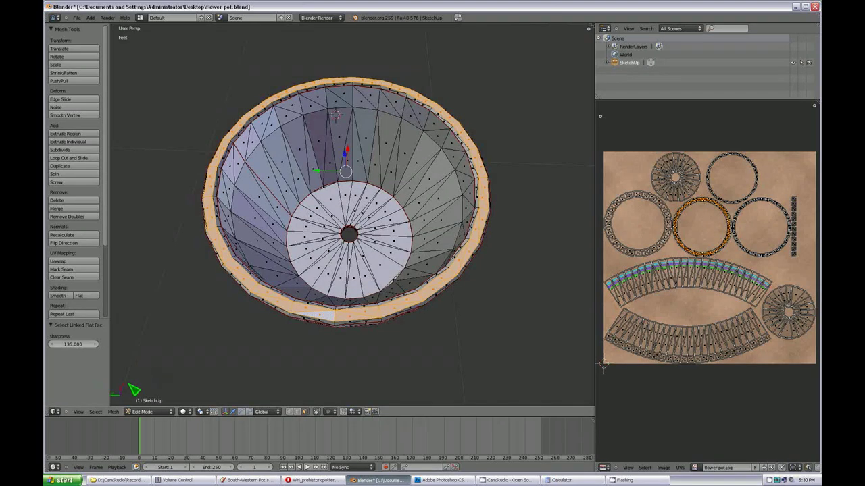
middle_drag(223, 304, 266, 303)
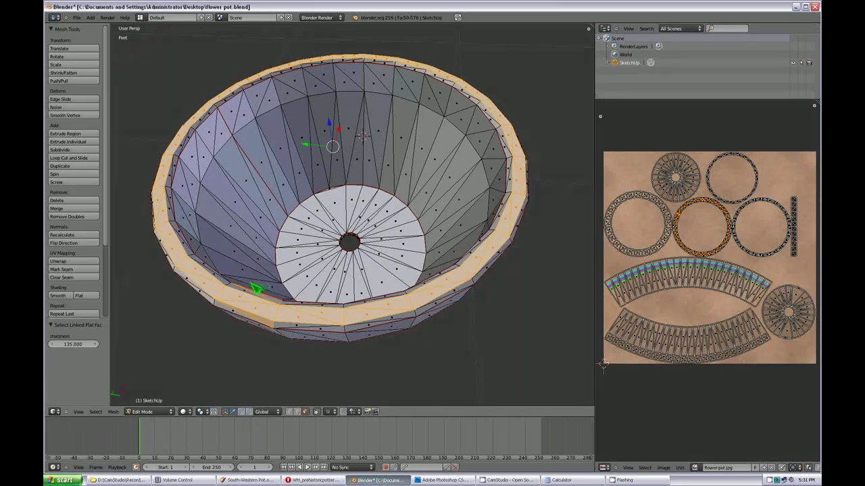
Step: Extend the rim selection to the adjoining edge faces using linked flat faces with a sharpness of 150
click(95, 412)
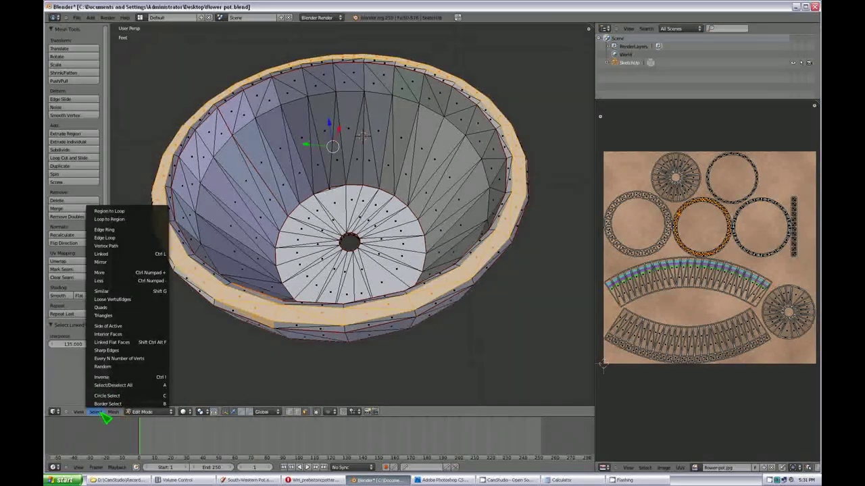
click(138, 348)
click(72, 345)
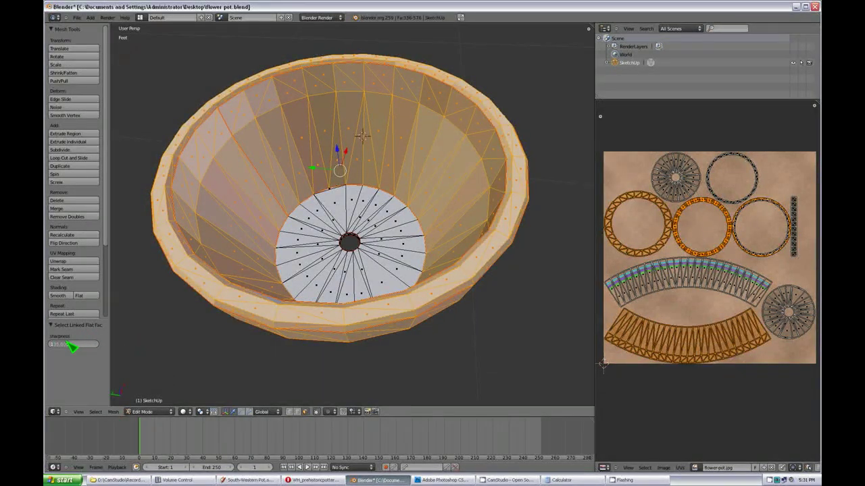
text(150)
key(Return)
mouse_move(365, 340)
middle_down()
mouse_move(384, 276)
mouse_move(405, 297)
mouse_move(408, 290)
mouse_move(371, 302)
mouse_move(344, 344)
middle_up()
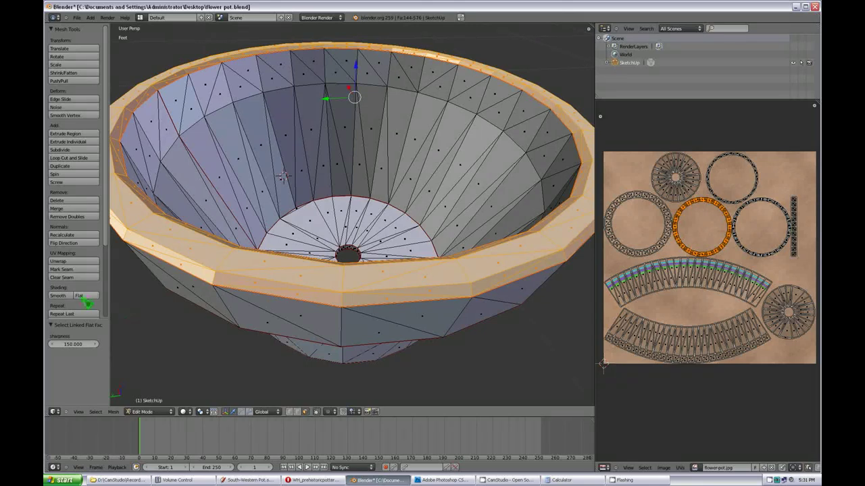
Step: Apply smooth shading to the selected rim faces and deselect everything
click(61, 296)
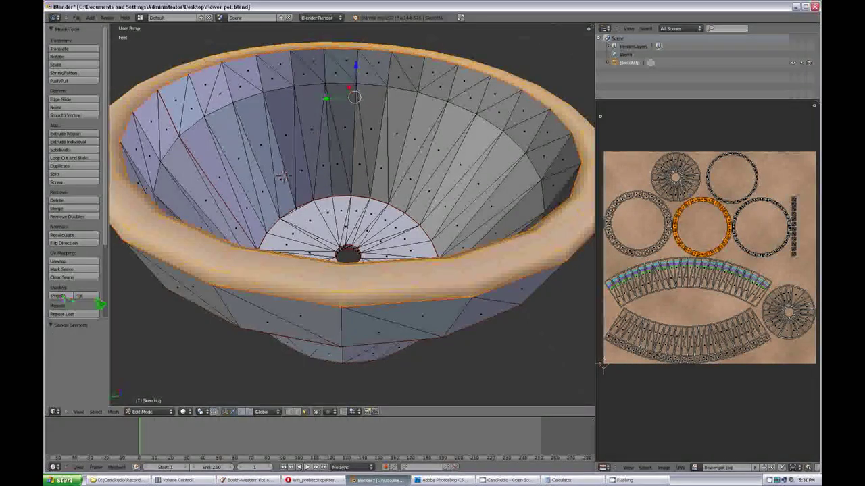
key(a)
scroll(336, 291, down, 2)
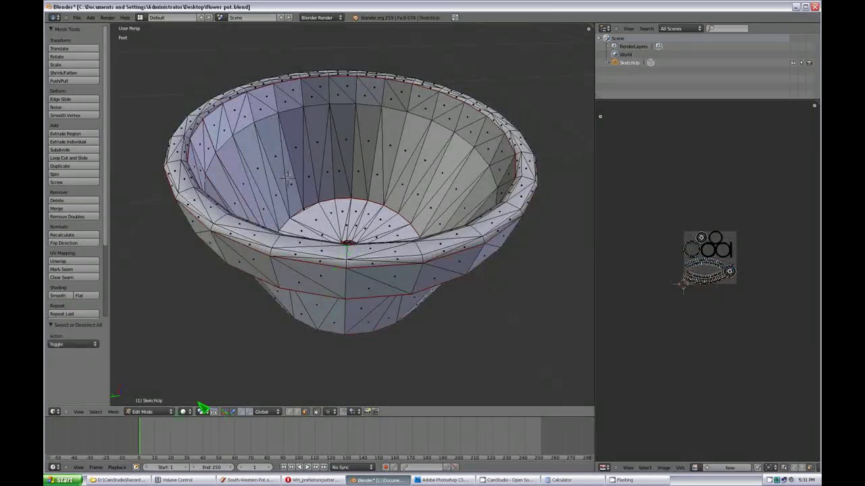
Step: Select the rim's vertical outer band from one of its faces using linked flat faces with a sharpness of 150
middle_drag(264, 379, 351, 232)
scroll(366, 291, down, 3)
scroll(354, 249, up, 2)
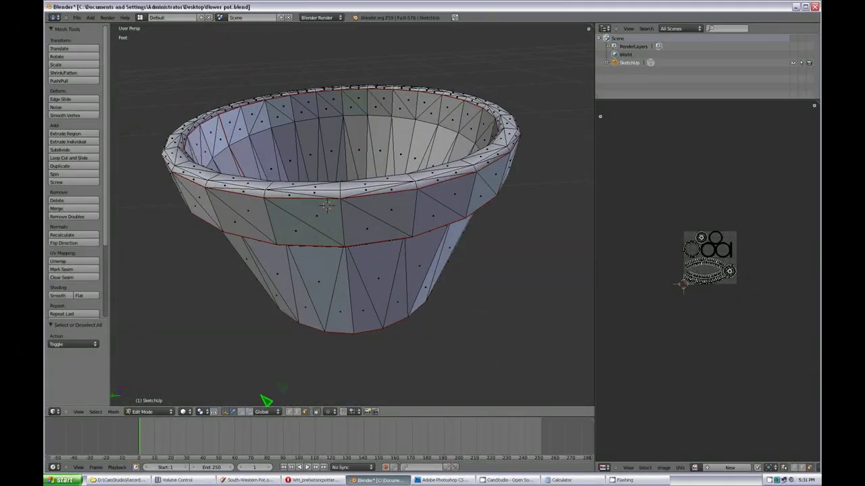
right_click(323, 225)
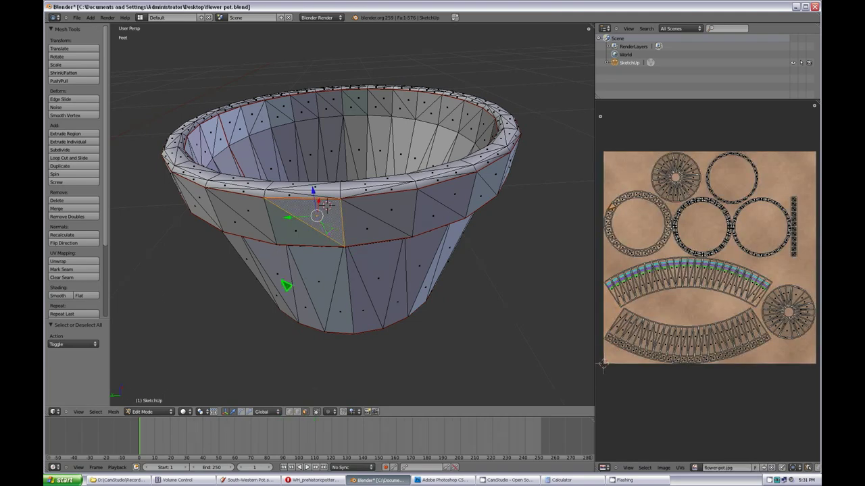
click(106, 412)
click(140, 344)
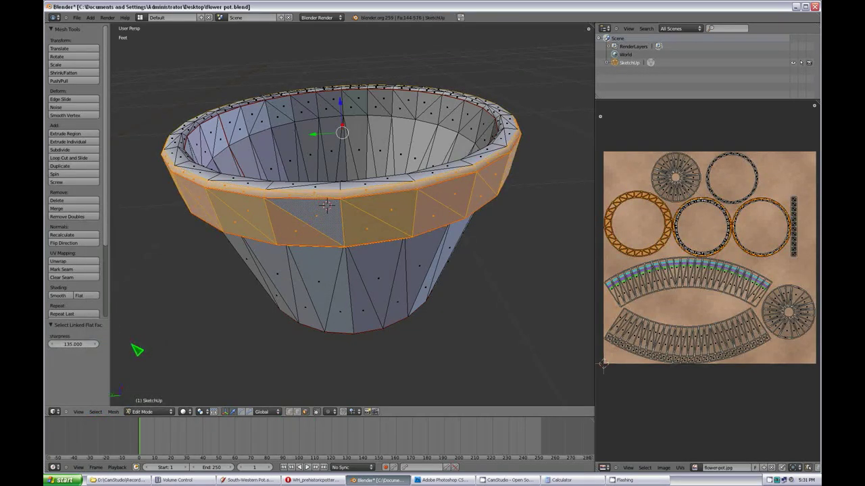
click(77, 346)
text(150)
key(Return)
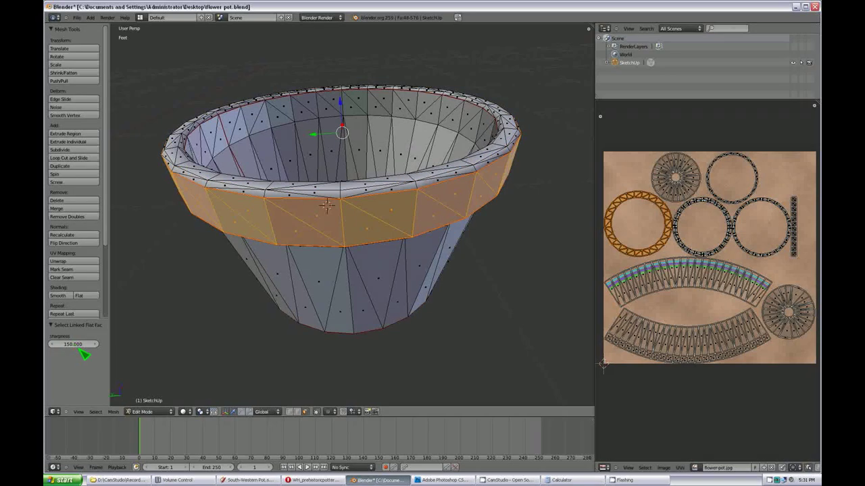
Step: Apply smooth shading to the rim's selected outer band and deselect all faces
key(a)
middle_drag(392, 317, 366, 311)
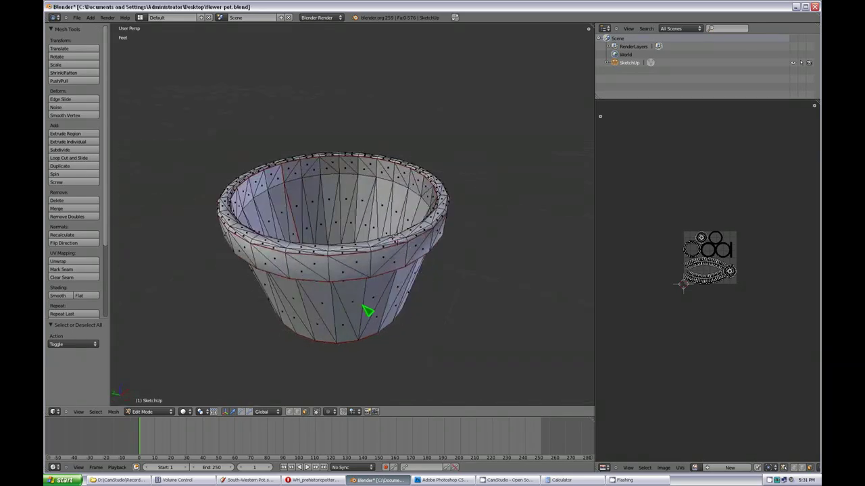
scroll(370, 299, up, 2)
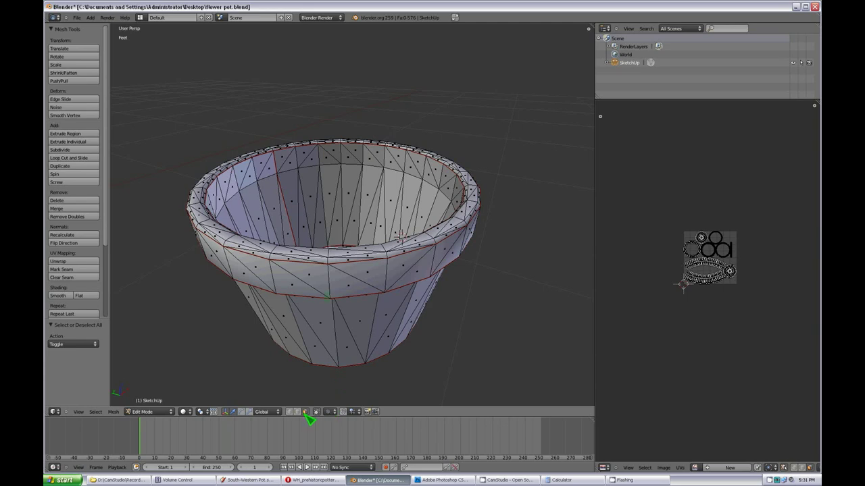
Step: Smooth-shade the pot's inner wall, selected from one of its faces using linked flat faces with a sharpness of 150, then clear the selection
right_click(311, 158)
click(95, 411)
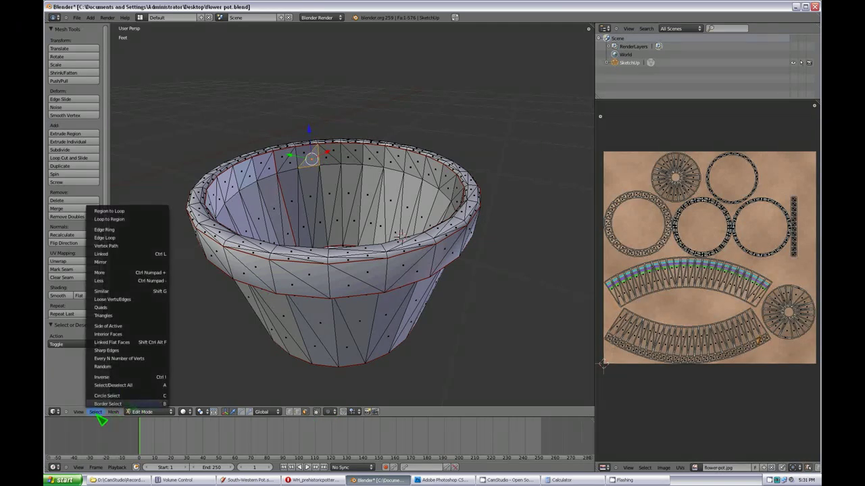
click(144, 347)
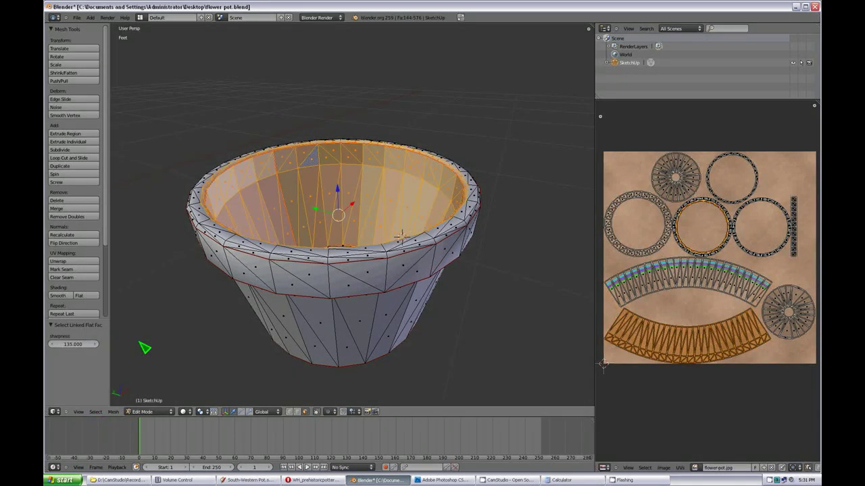
click(81, 346)
text(150)
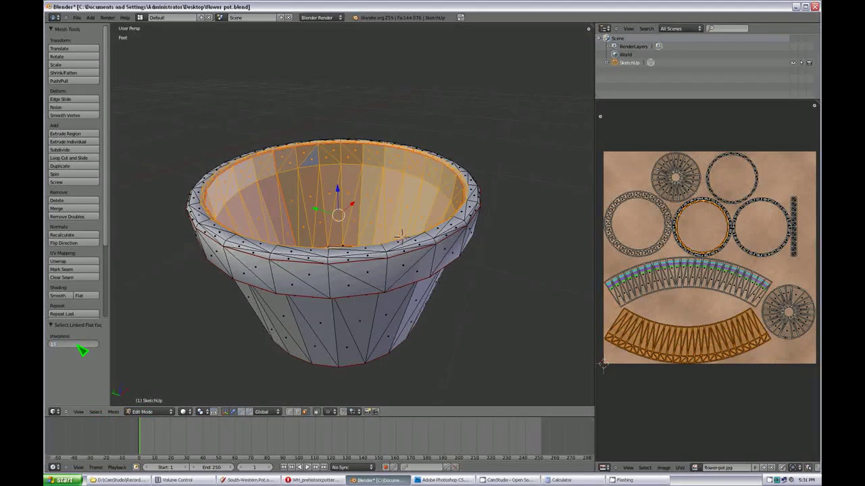
key(Return)
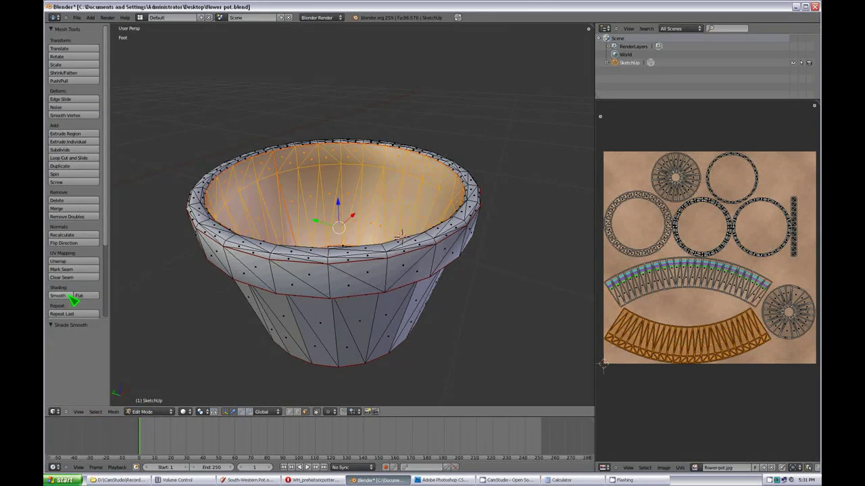
key(a)
Step: Smooth-shade the pot's outer wall below the rim, selected using linked flat faces with a sharpness of 150, and clear the selection
middle_drag(393, 252, 361, 200)
right_click(384, 231)
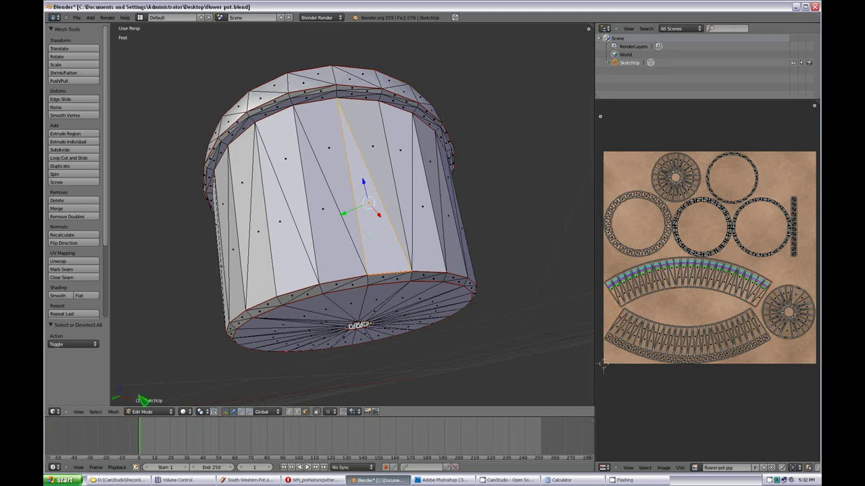
click(95, 412)
click(141, 350)
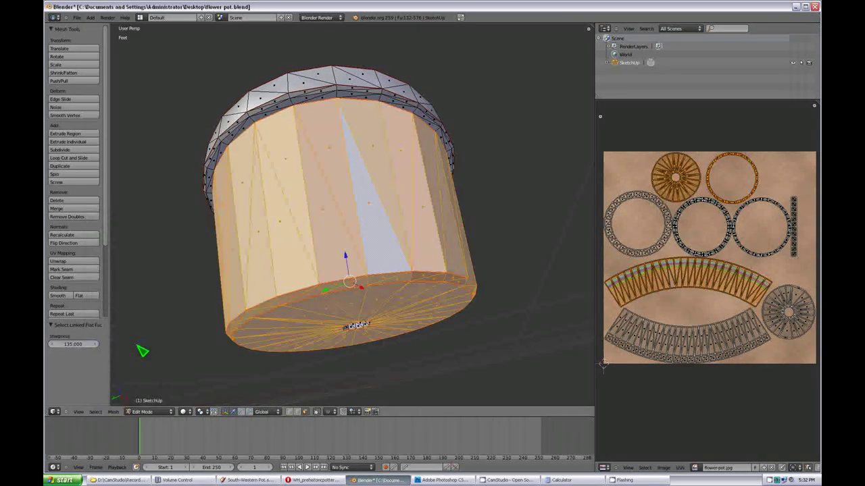
click(75, 344)
text(150)
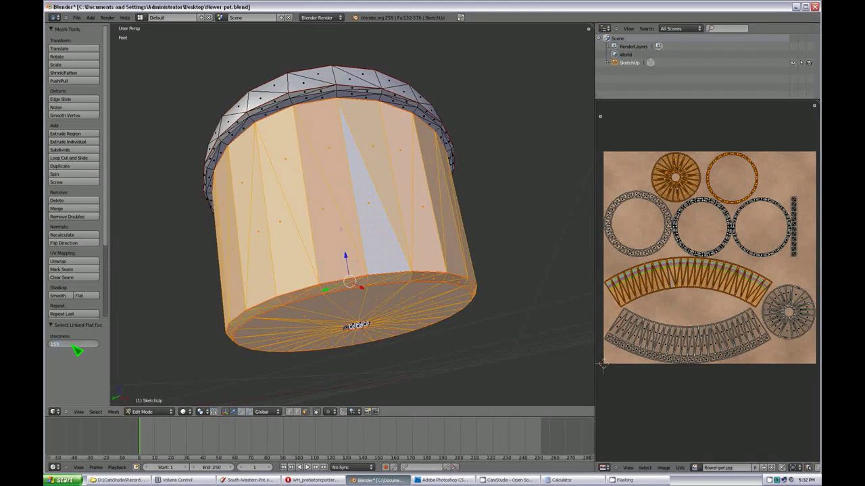
key(Return)
key(a)
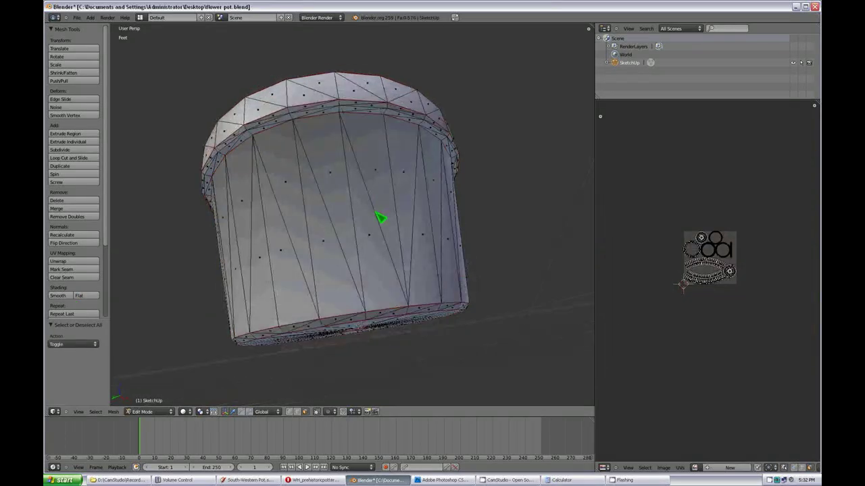
middle_drag(380, 218, 365, 266)
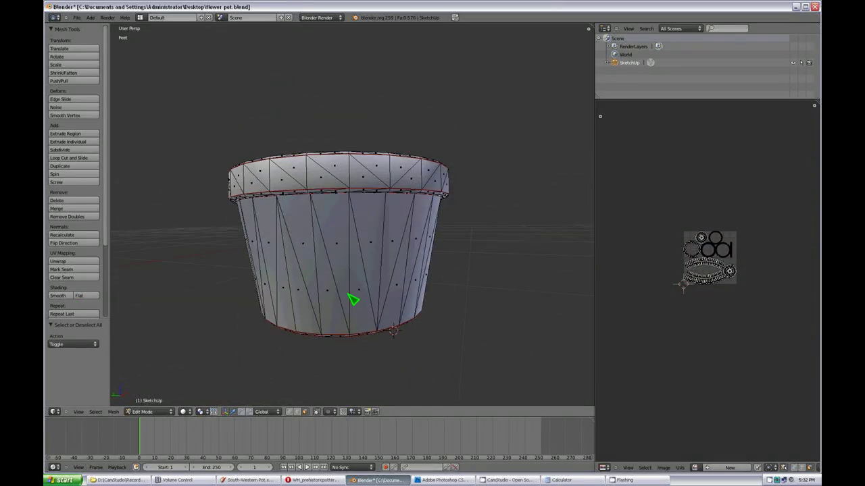
middle_drag(351, 277, 351, 224)
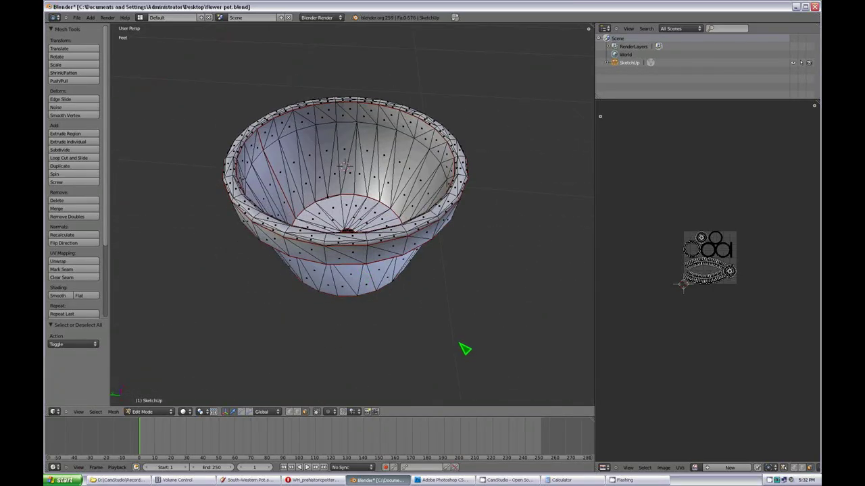